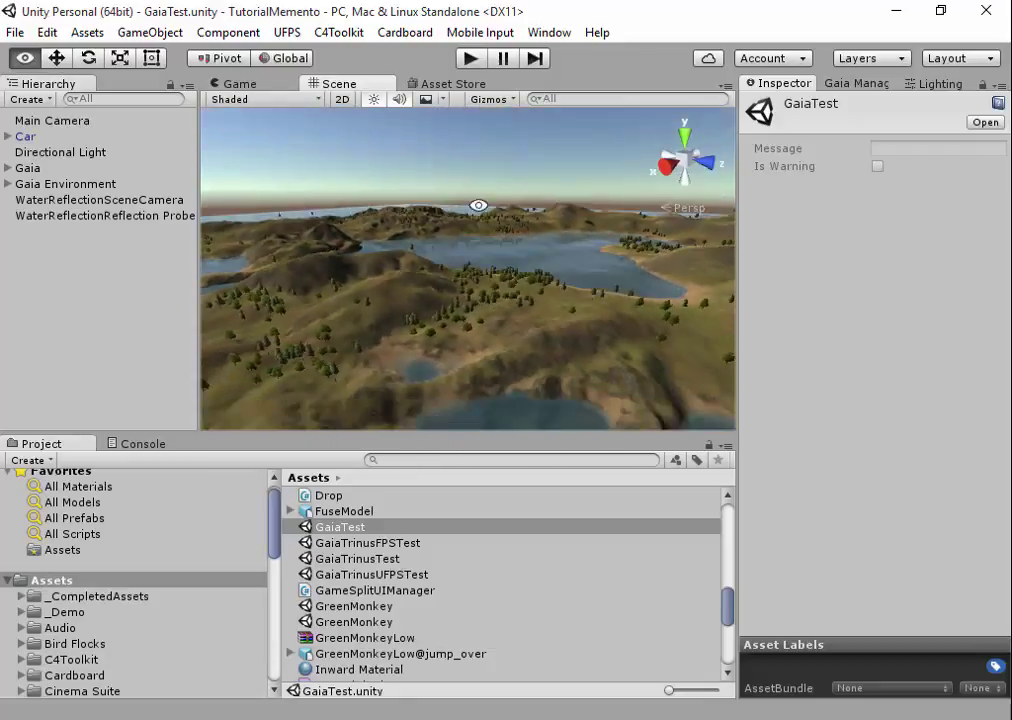
- Zoom and orbit the Scene view across the island toward the horizon and nearby trees
scroll(488, 226, "up", 5)
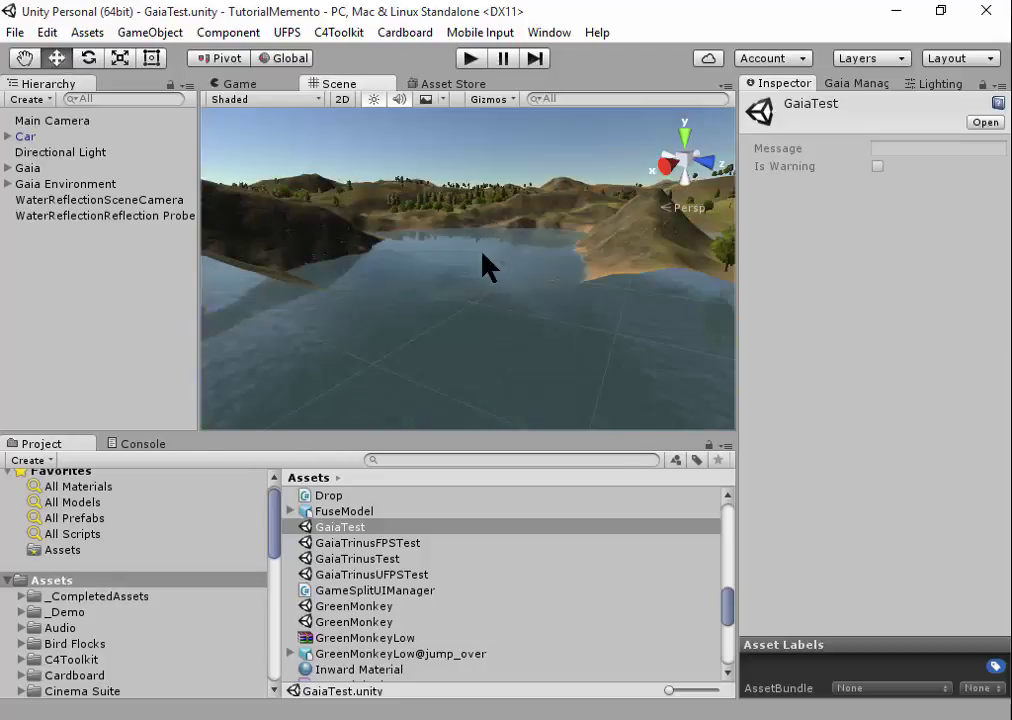
scroll(498, 312, "up", 3)
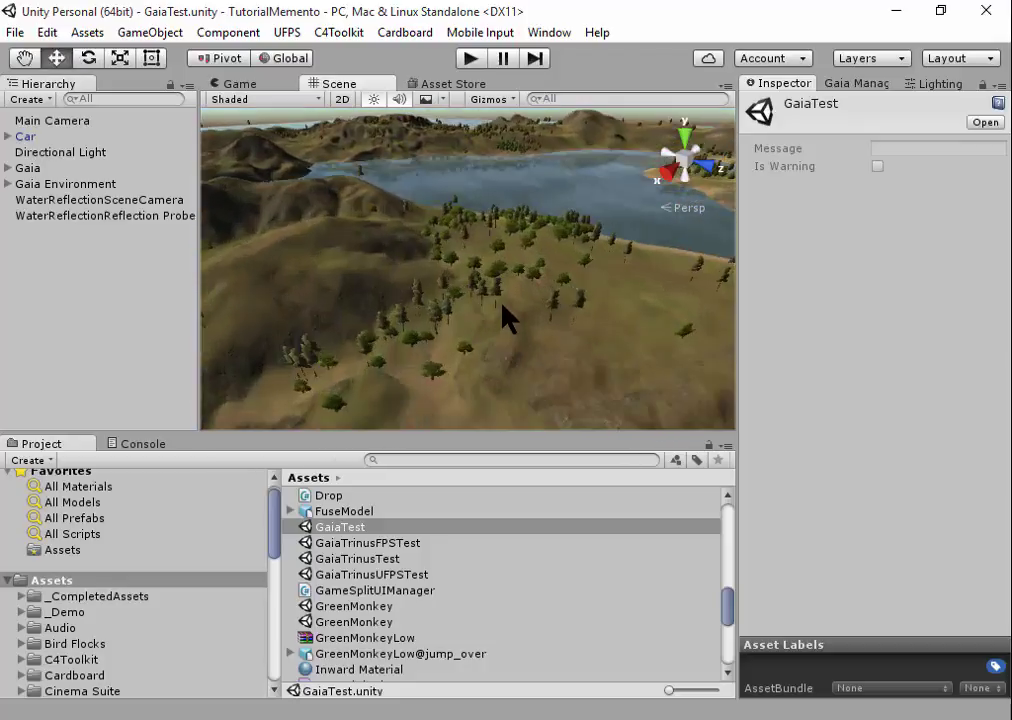
scroll(501, 312, "up", 3)
scroll(510, 310, "up", 3)
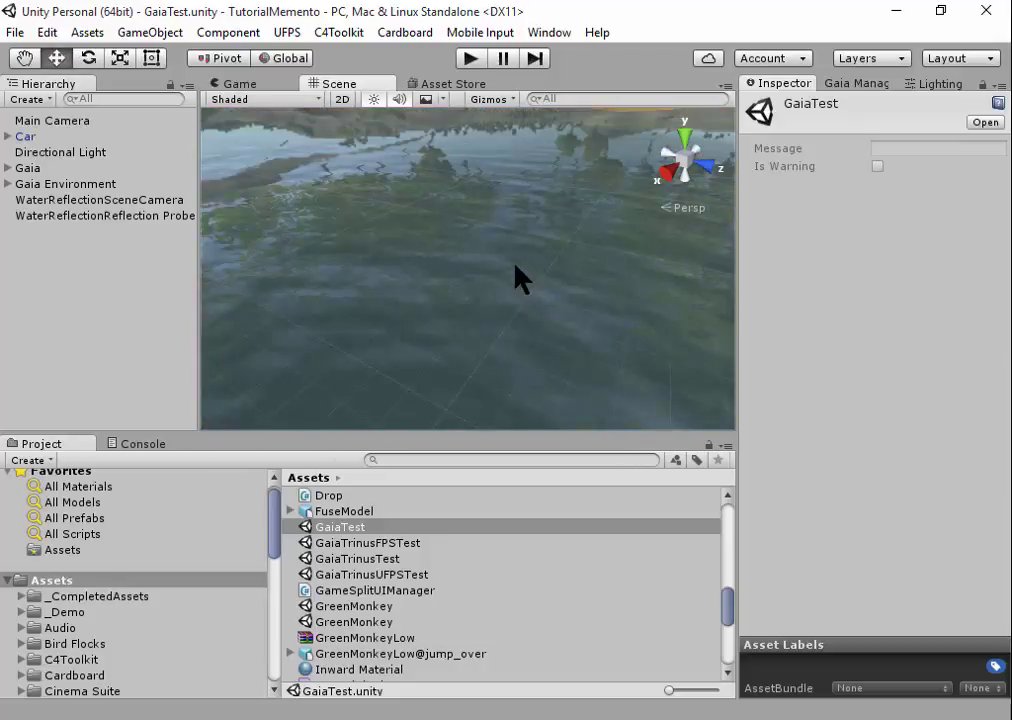
scroll(515, 265, "down", 3)
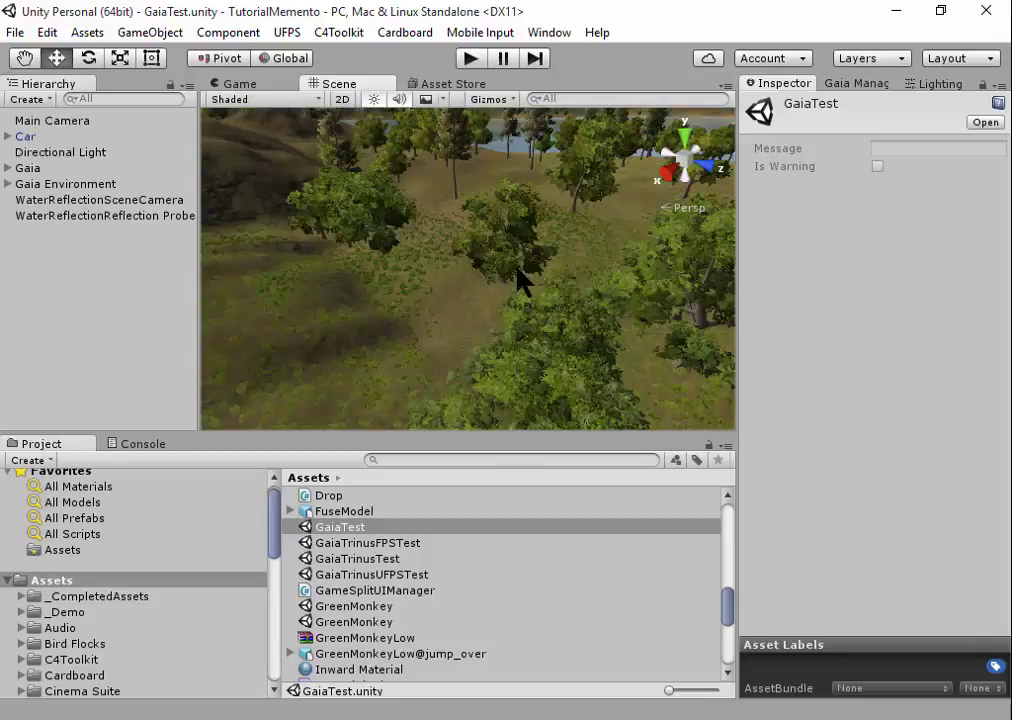
scroll(511, 267, "up", 3)
scroll(511, 267, "up", 3)
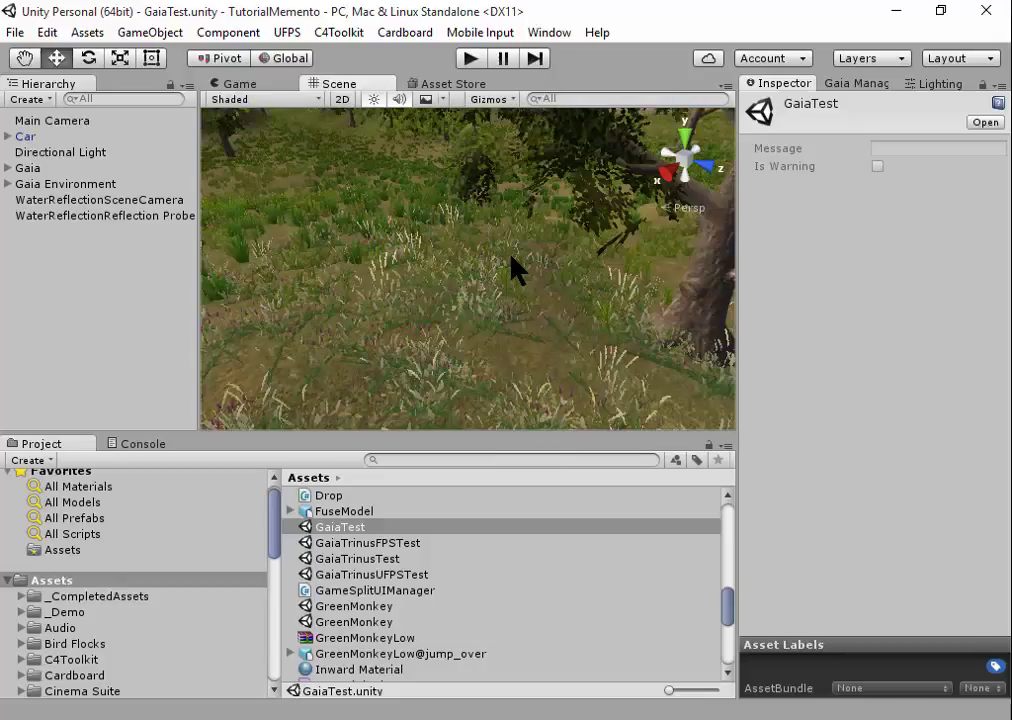
scroll(511, 267, "up", 3)
scroll(511, 267, "down", 3)
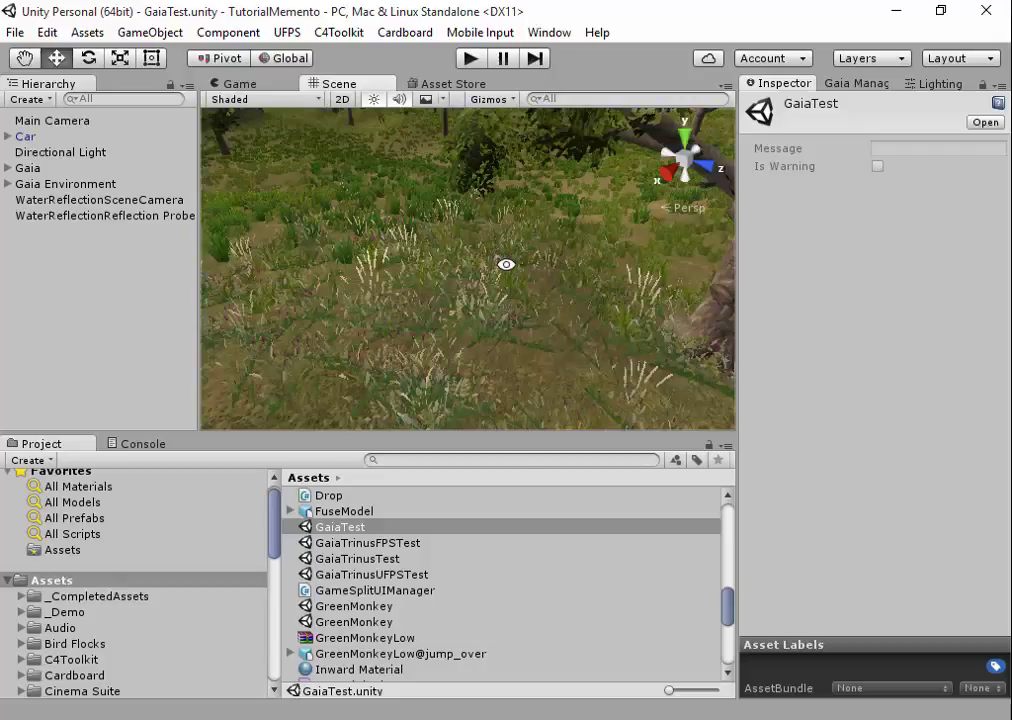
right_click_drag(511, 267, 519, 285)
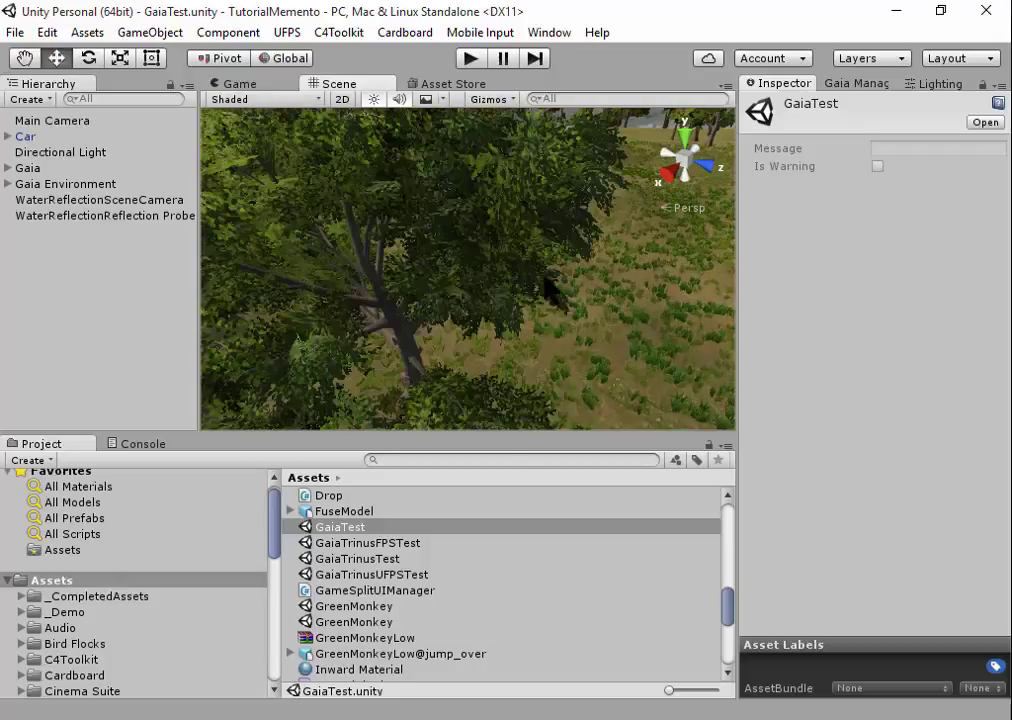
scroll(545, 243, "down", 5)
mouse_move(650, 323)
right_mouse_down()
mouse_move(644, 299)
mouse_move(590, 308)
right_mouse_up()
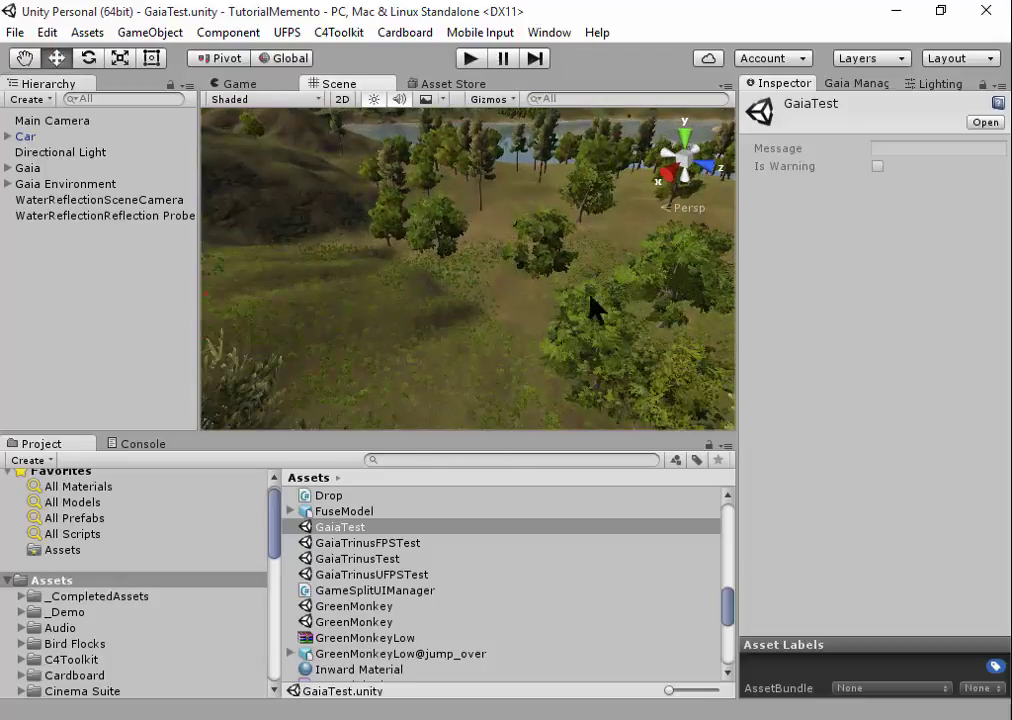
- Run the GaiaTest scene, drive the car through tall grass, then show Gaia Manager's GX options
left_click(474, 57)
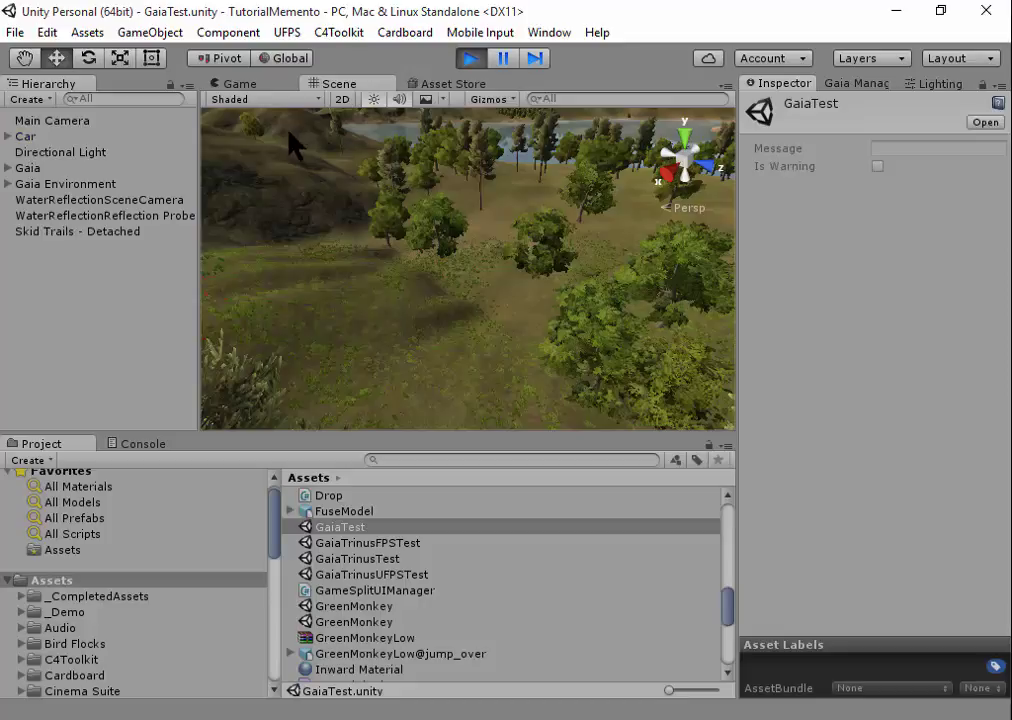
left_click(245, 84)
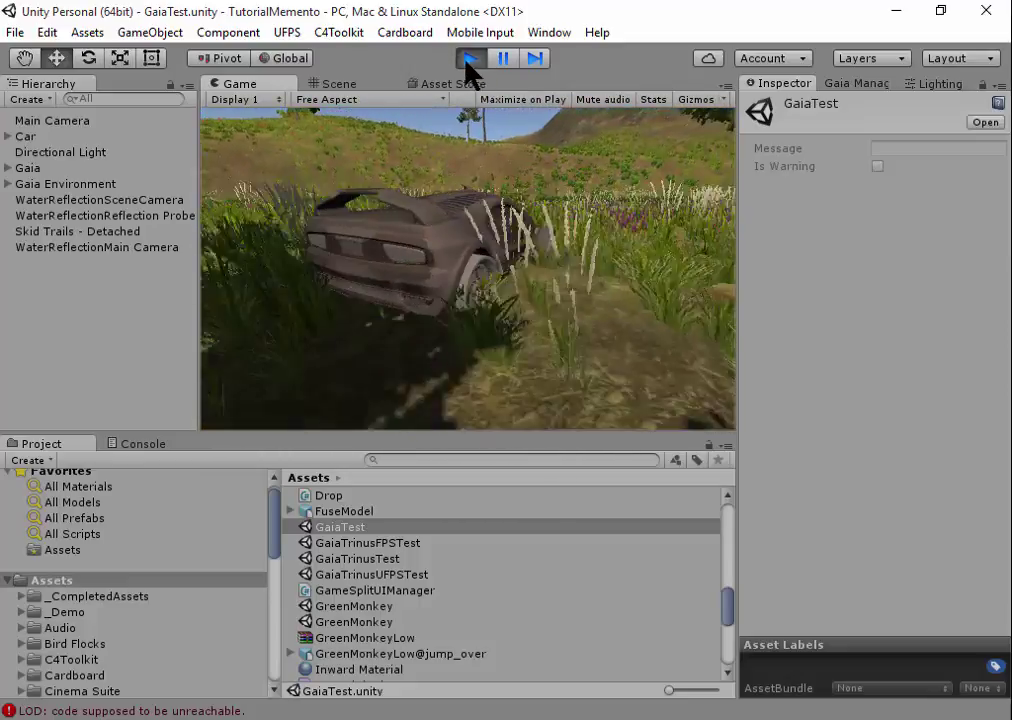
left_click(860, 84)
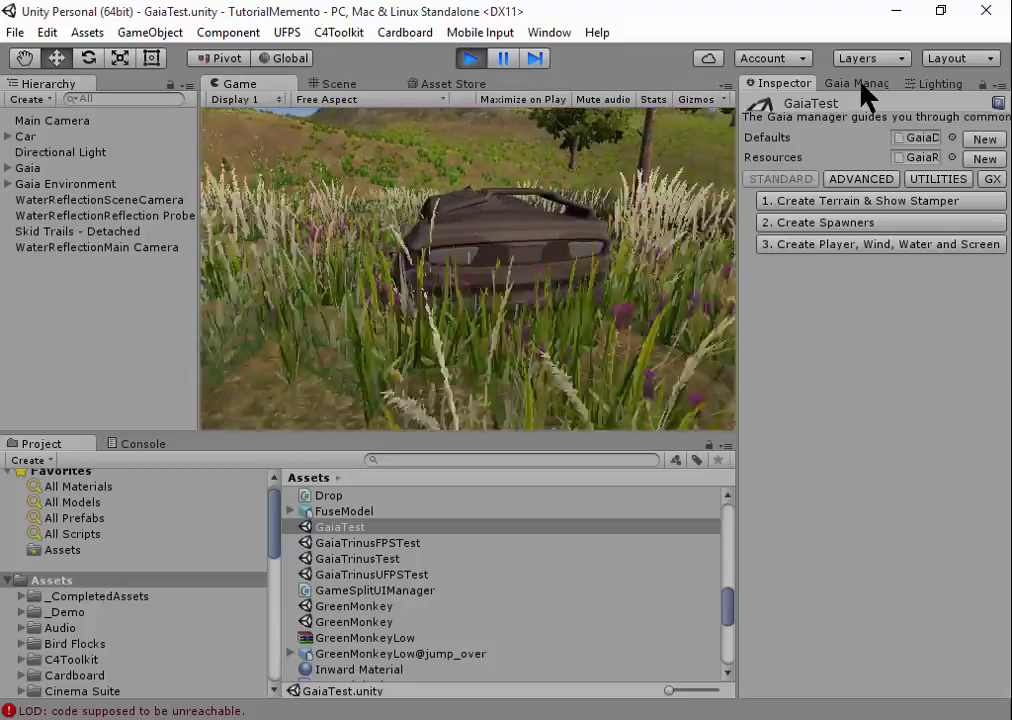
left_click(993, 180)
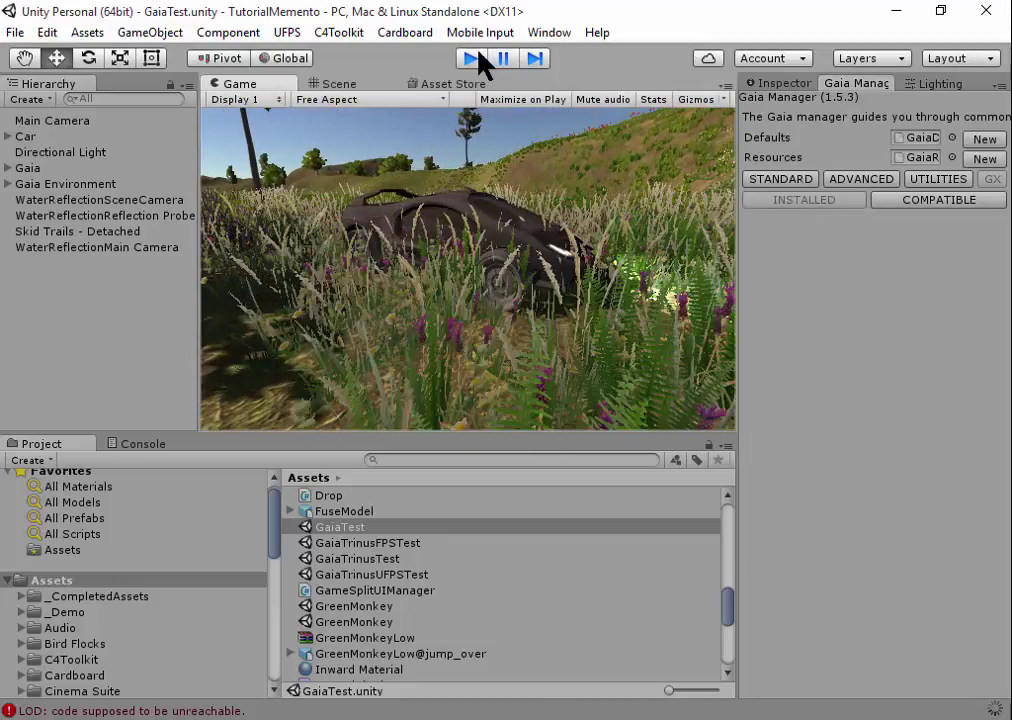
- Stop Play mode and select the Gaia object in the Hierarchy
left_click(478, 56)
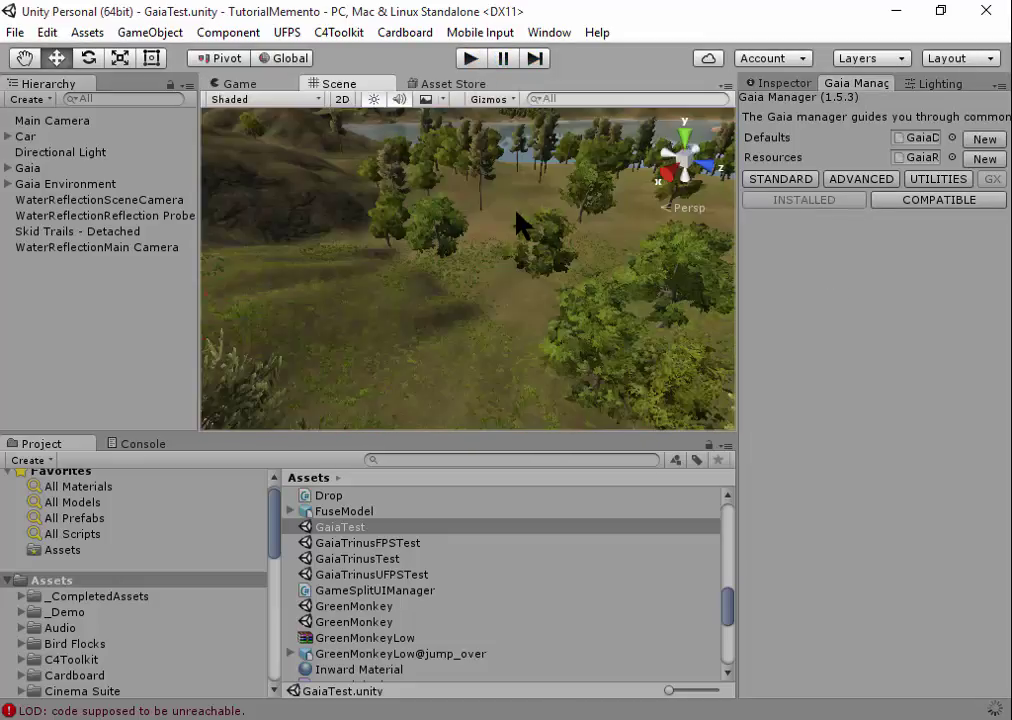
left_click(40, 186)
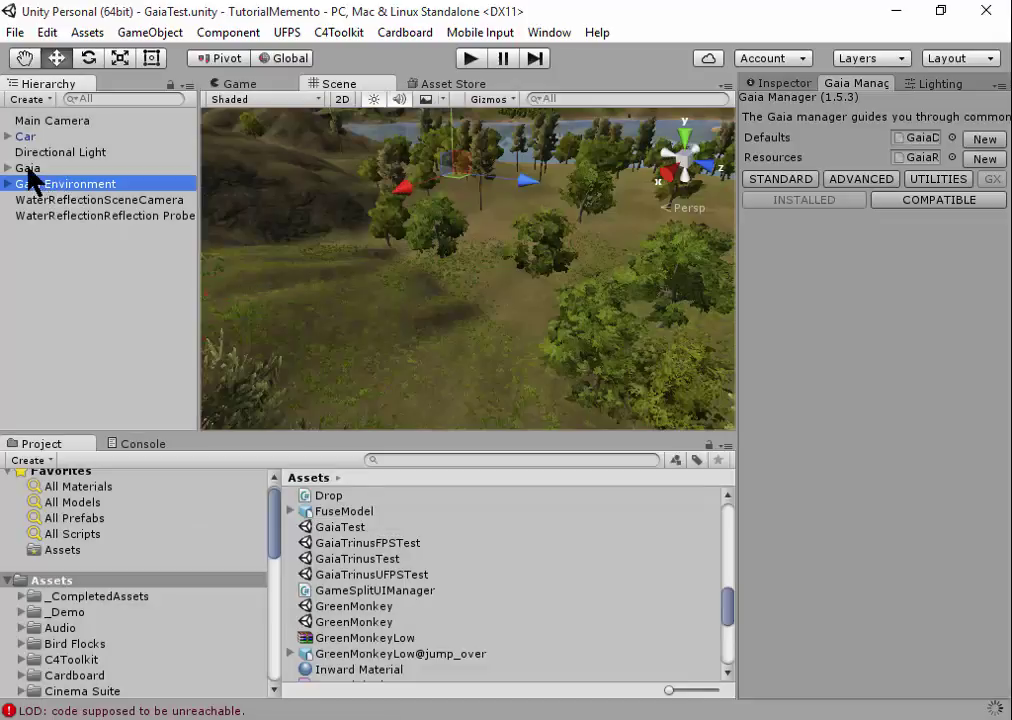
left_click(30, 167)
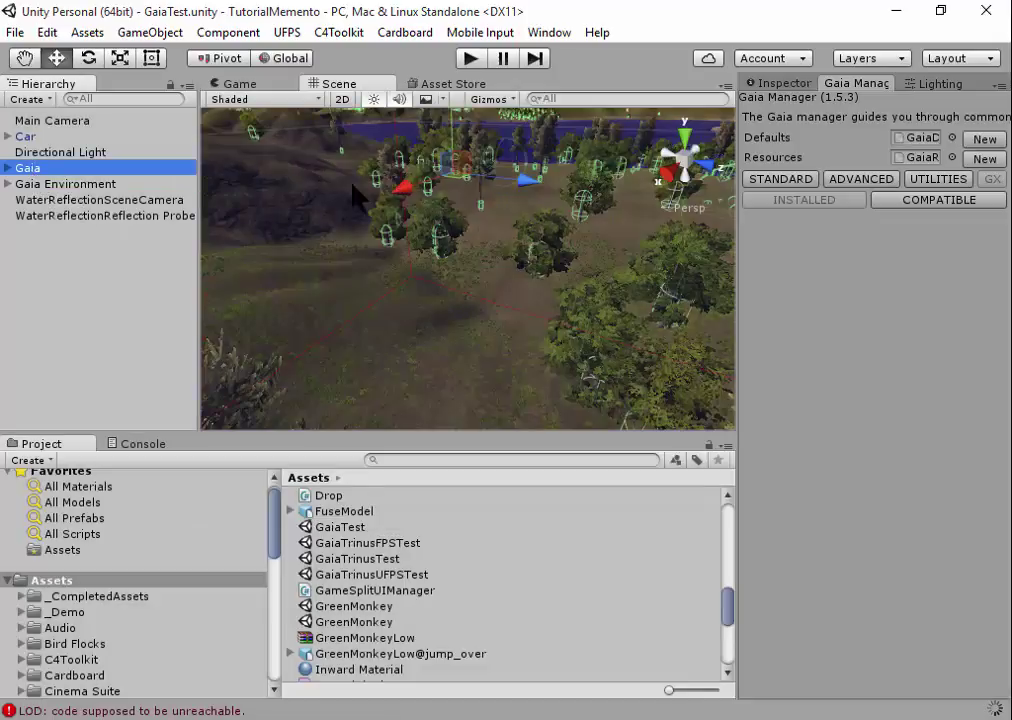
- Cycle the Gaia Manager through its Compatible, Standard, GX and Installed tabs
left_click(973, 199)
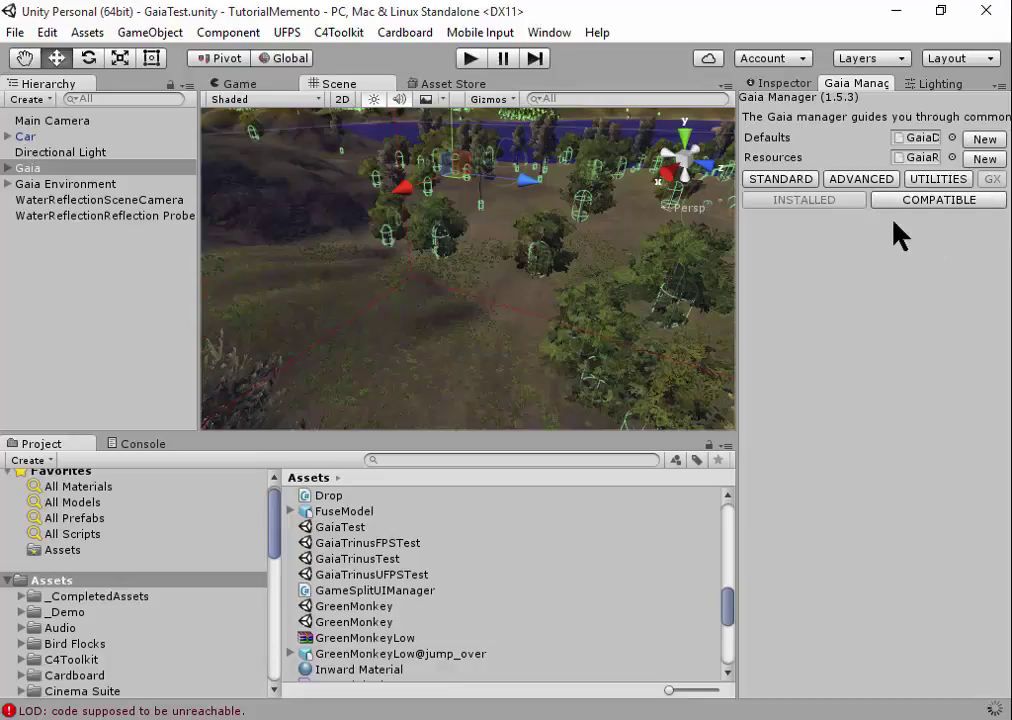
scroll(538, 262, "down", 5)
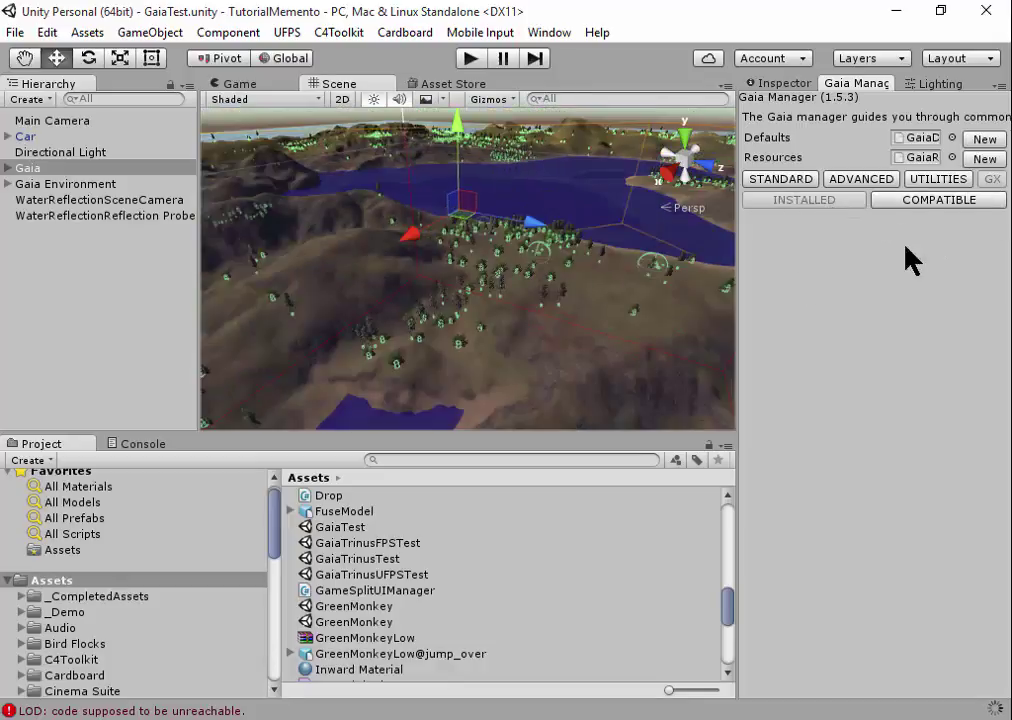
left_click(784, 180)
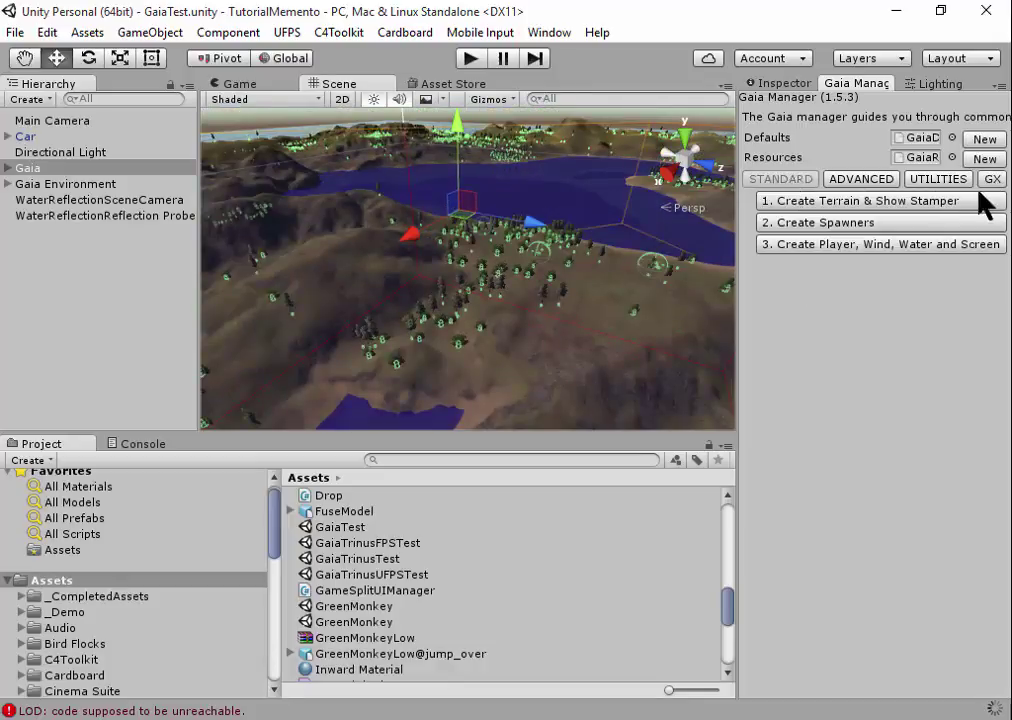
left_click(996, 180)
left_click(952, 205)
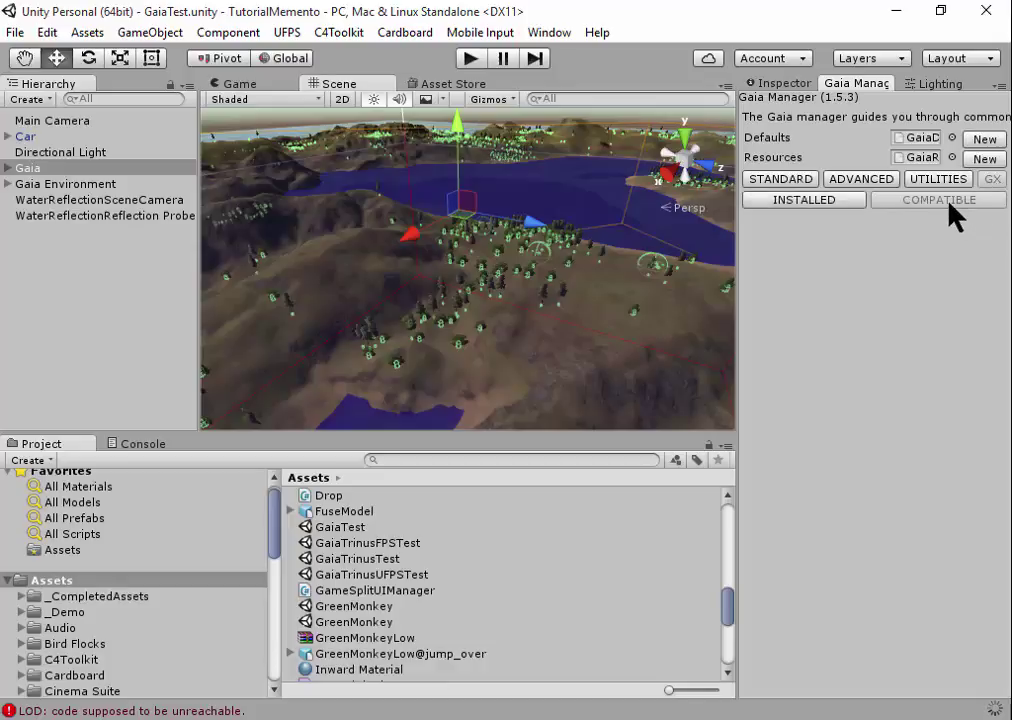
left_click(831, 200)
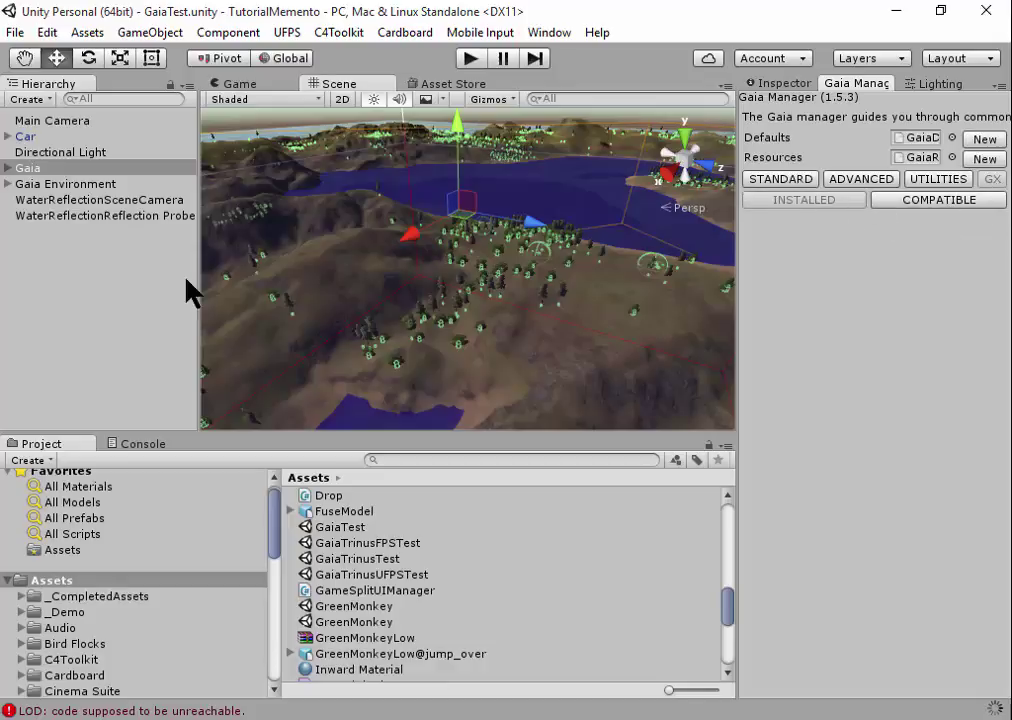
- Create a new untitled scene with File > New Scene and browse the Project panel assets
left_click(15, 33)
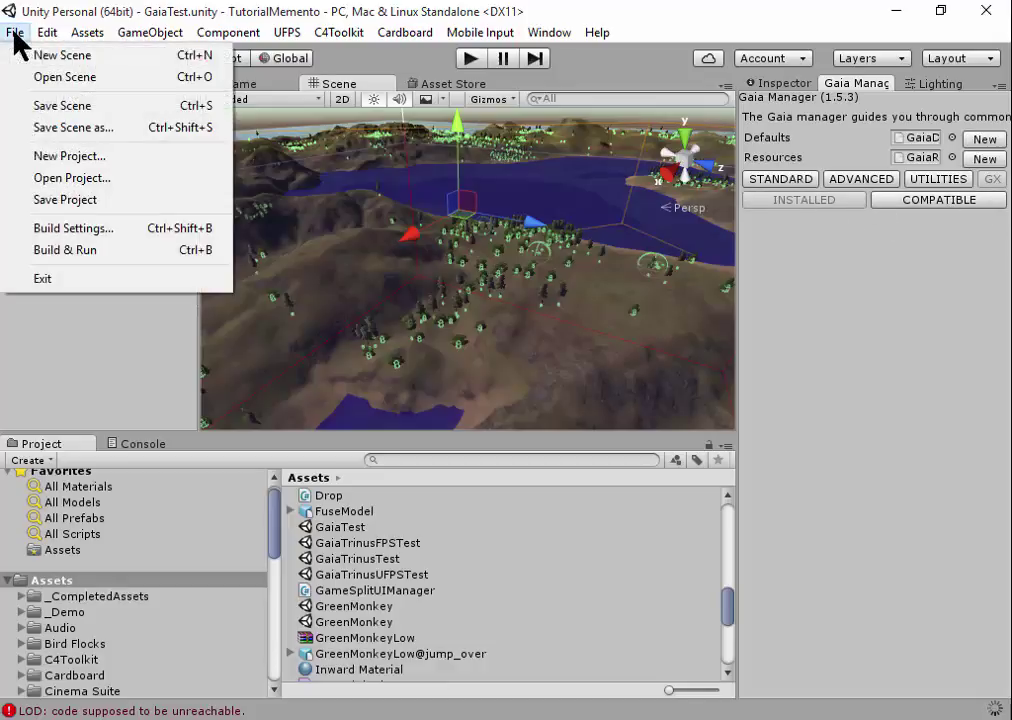
left_click(28, 57)
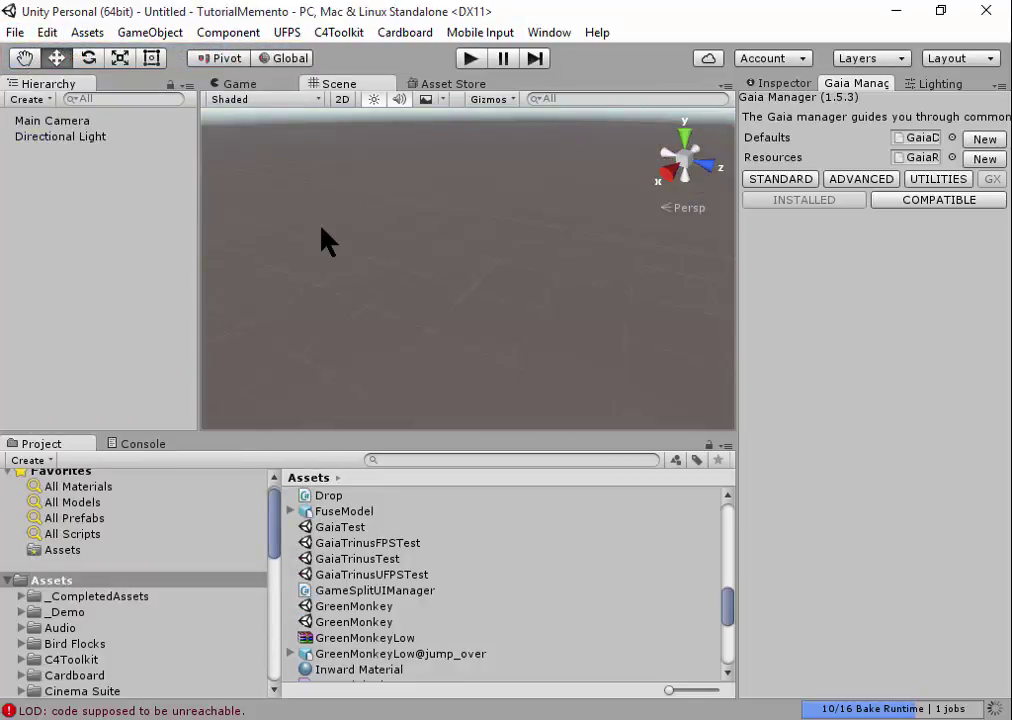
scroll(440, 530, "down", 3)
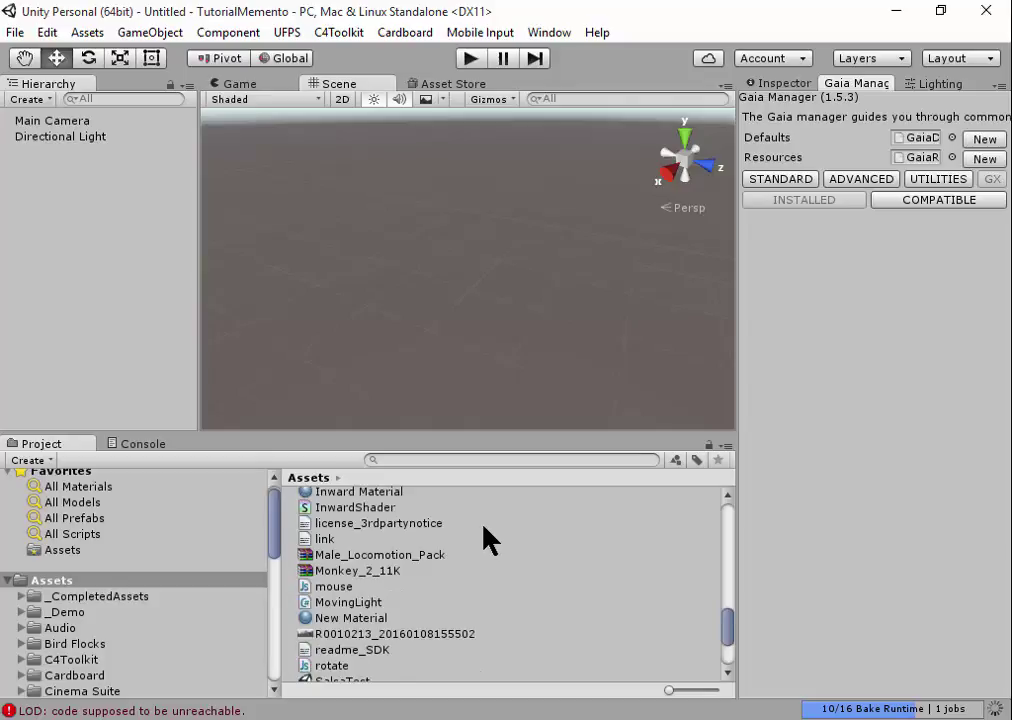
scroll(486, 538, "up", 3)
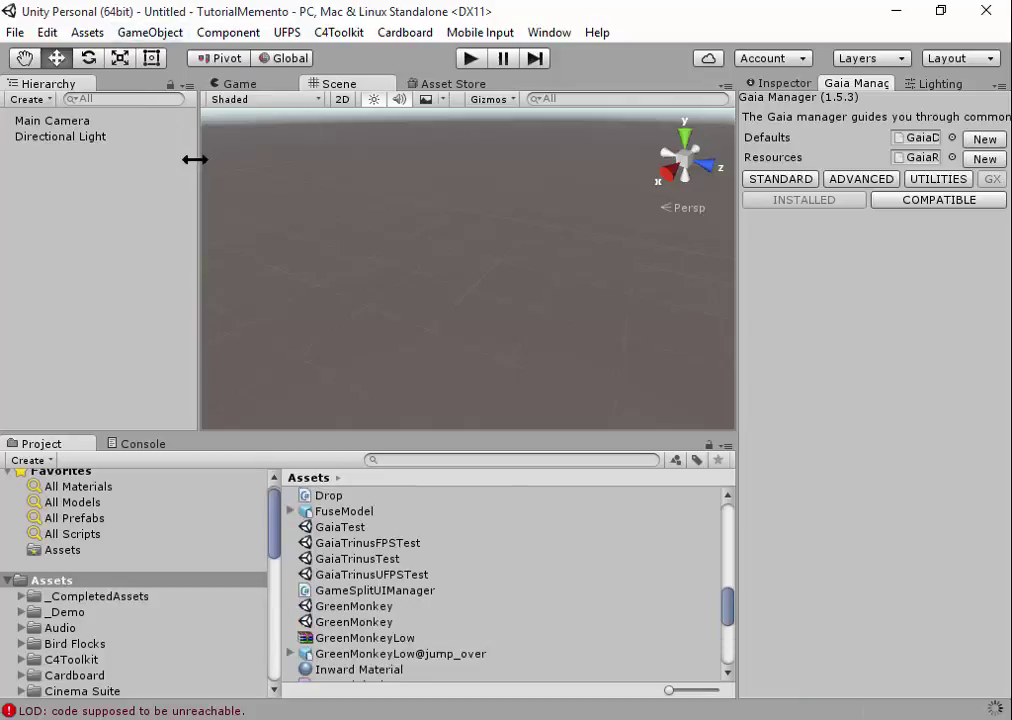
scroll(215, 542, "down", 2)
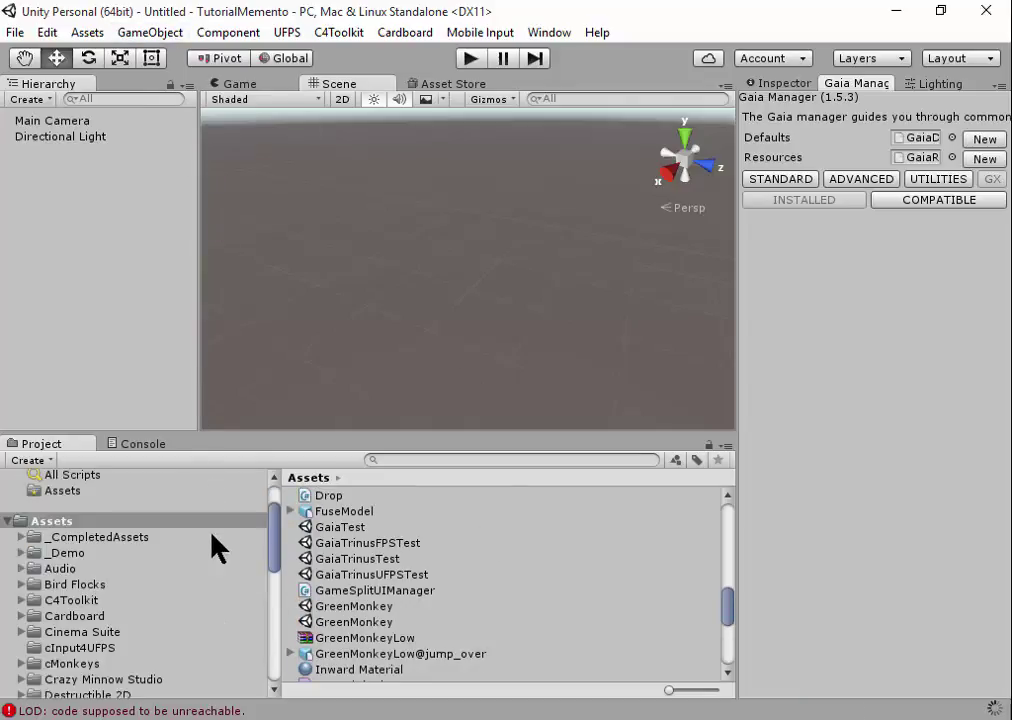
scroll(215, 545, "down", 3)
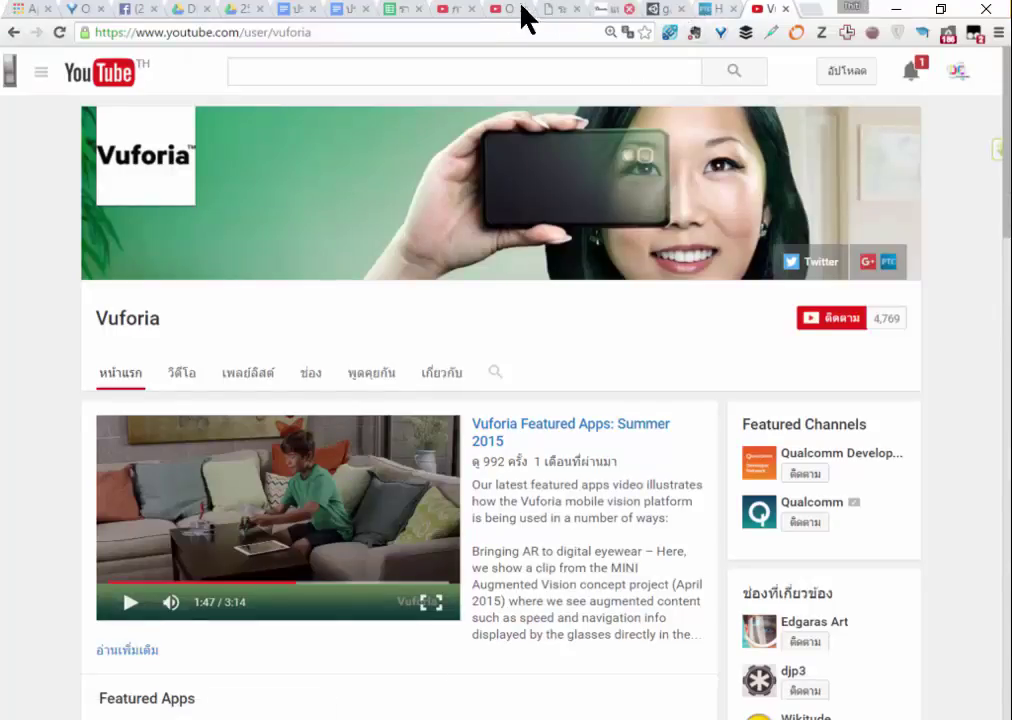
- Browse the Asset Store's 'gaia' results with the Gaia terrain package first, then return to Unity
left_click(652, 9)
scroll(314, 255, "up", 5)
scroll(314, 260, "up", 10)
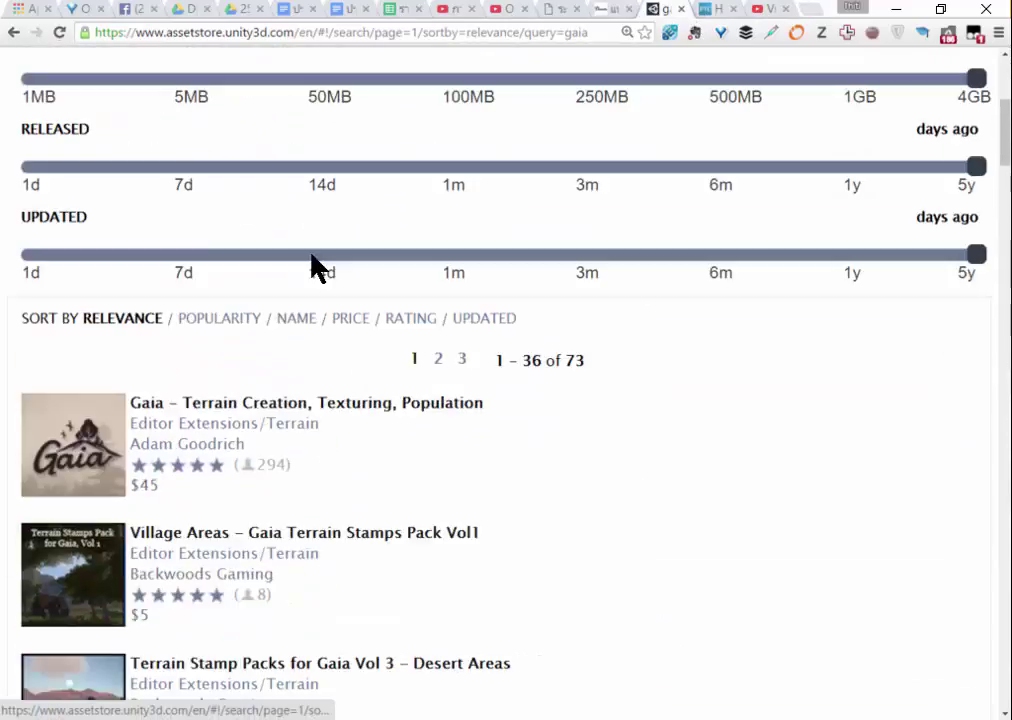
scroll(305, 268, "up", 4)
scroll(92, 205, "down", 3)
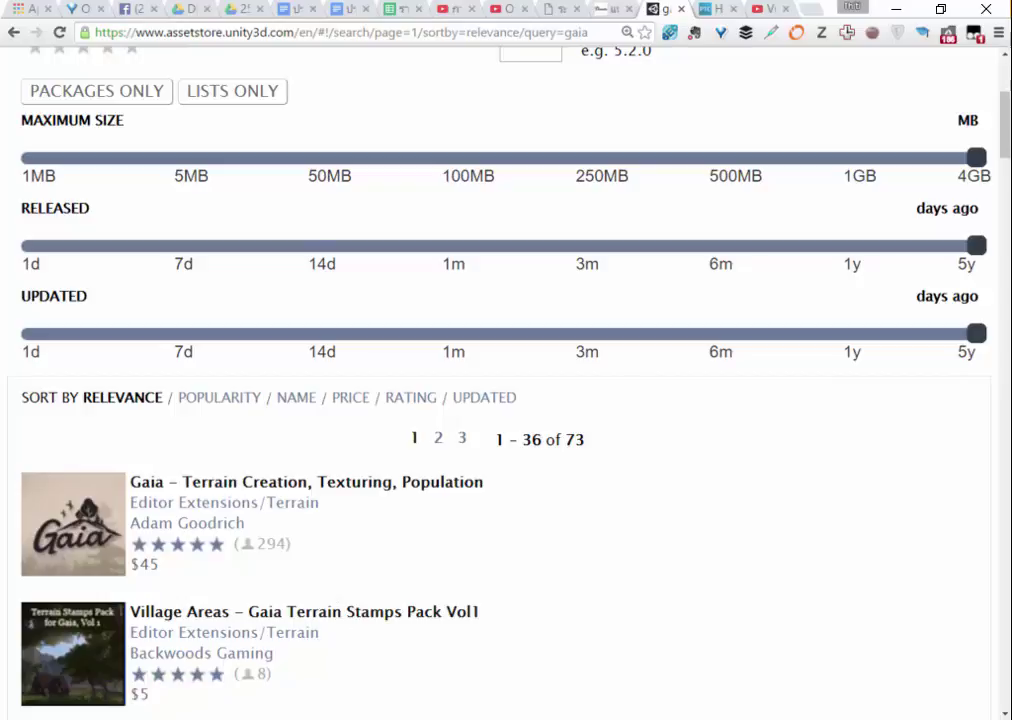
key("alt+Tab")
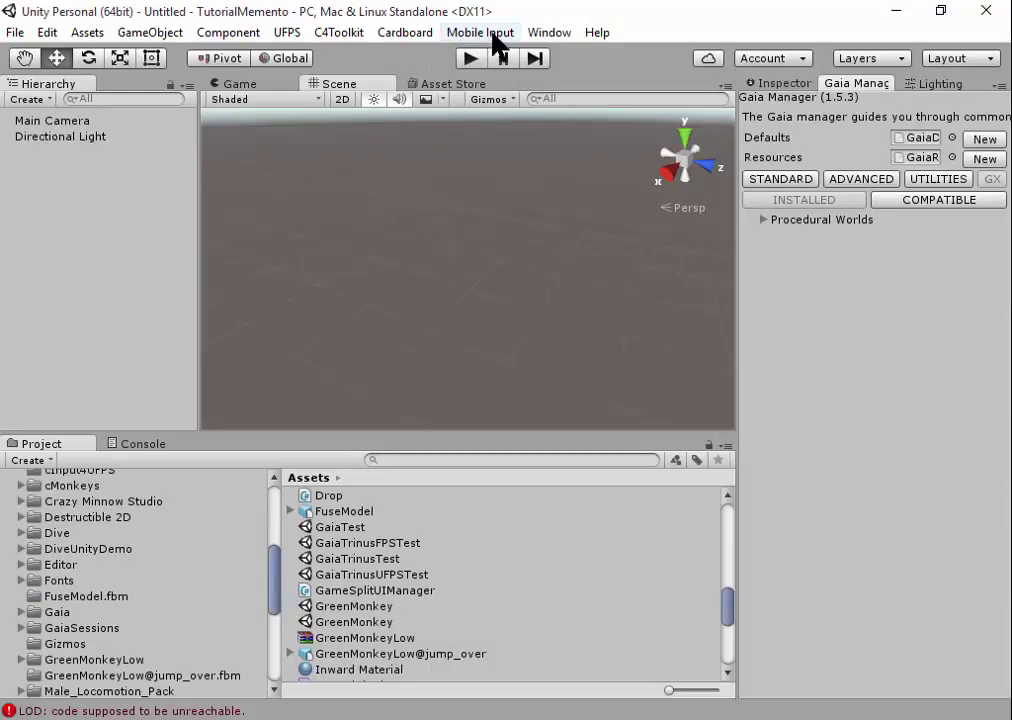
- In the scene Lighting settings, untick Auto lightmap baking and disable Baked GI
left_click(536, 33)
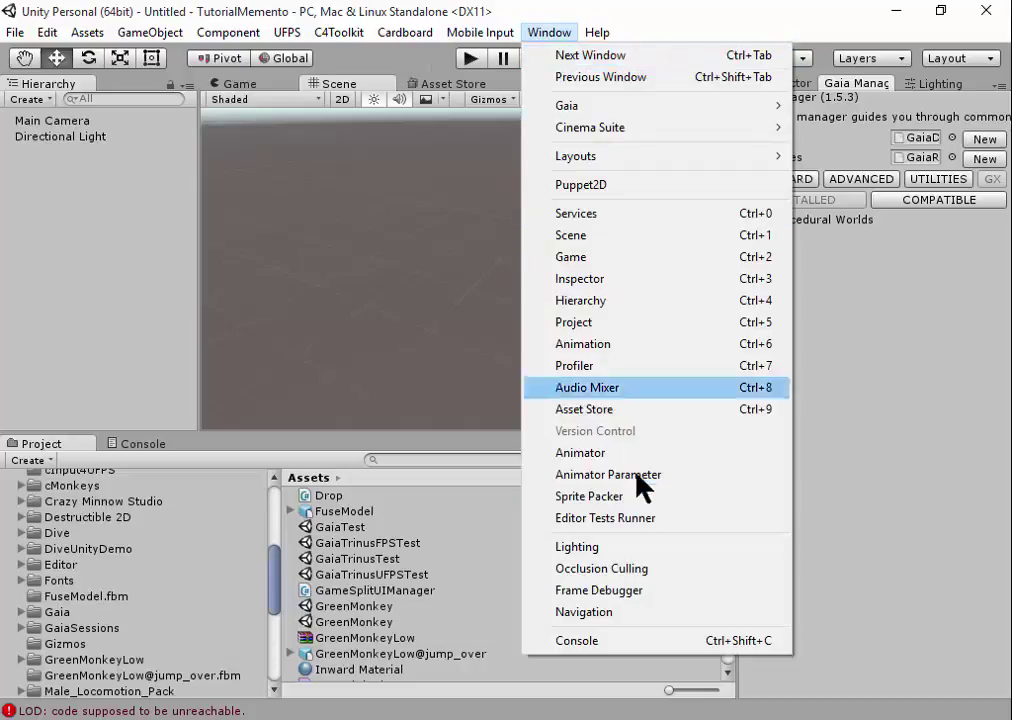
left_click(655, 547)
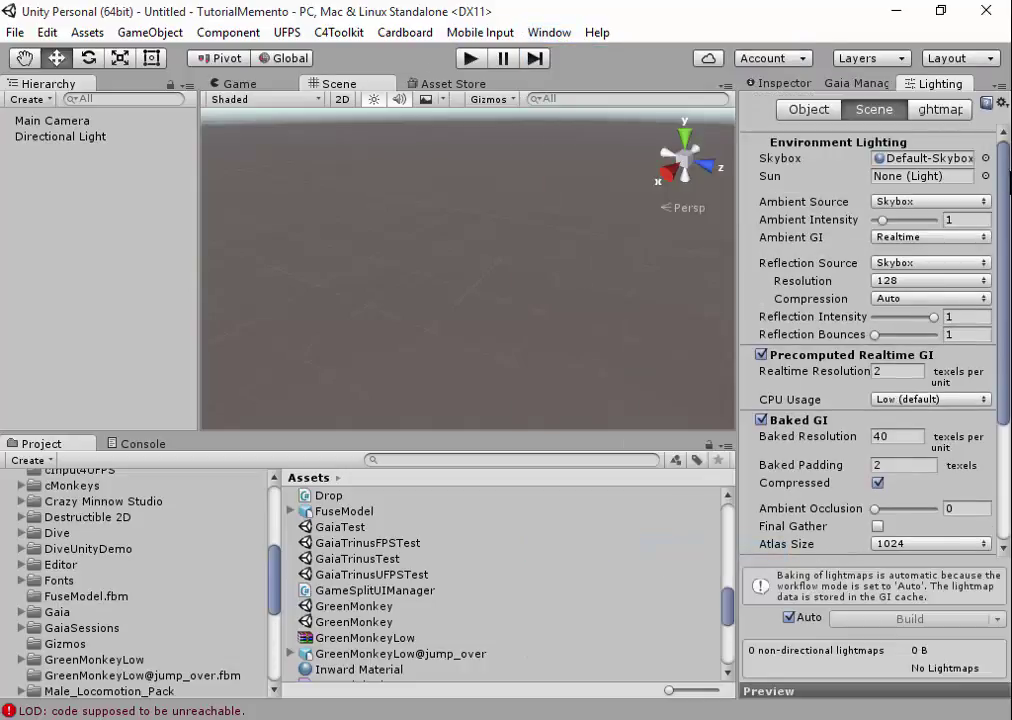
scroll(1003, 183, "down", 5)
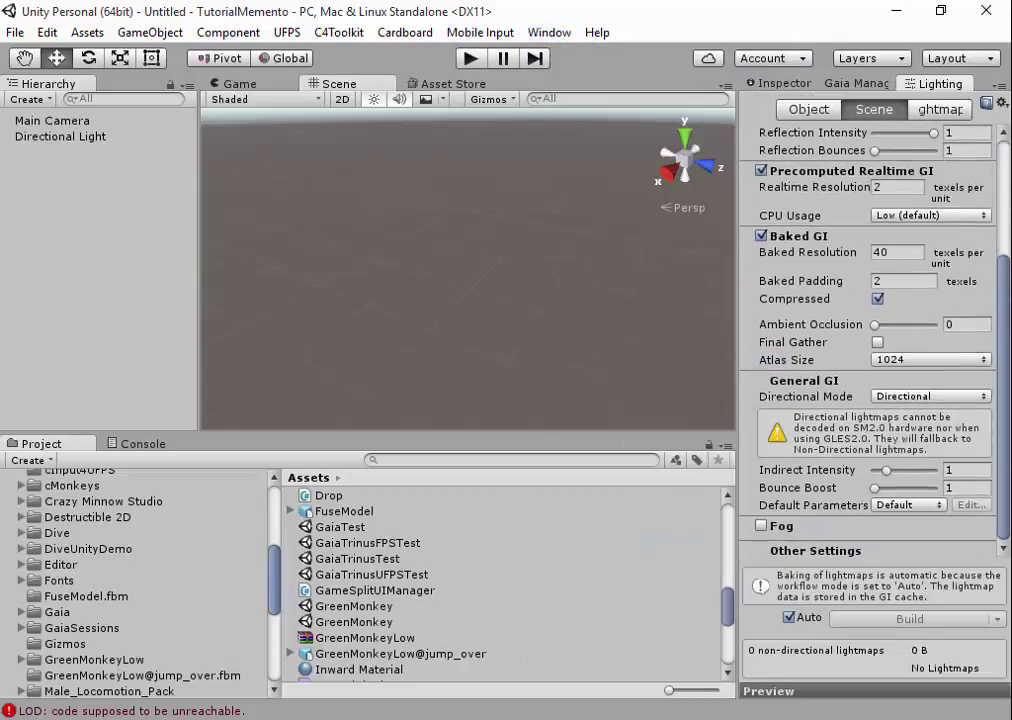
left_click(789, 618)
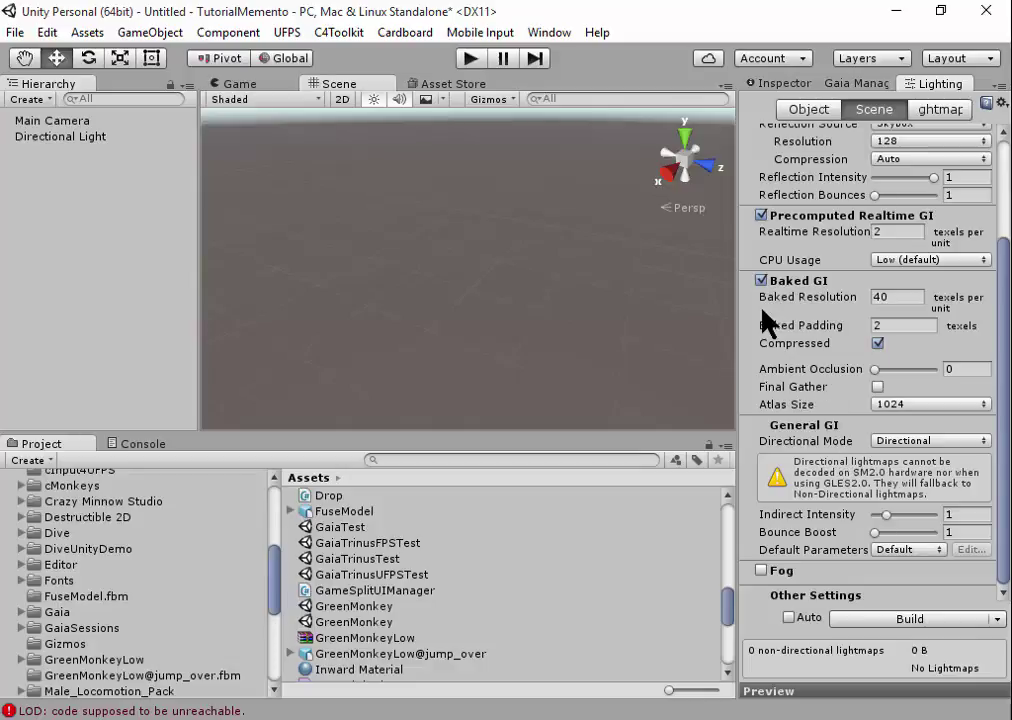
left_click(761, 281)
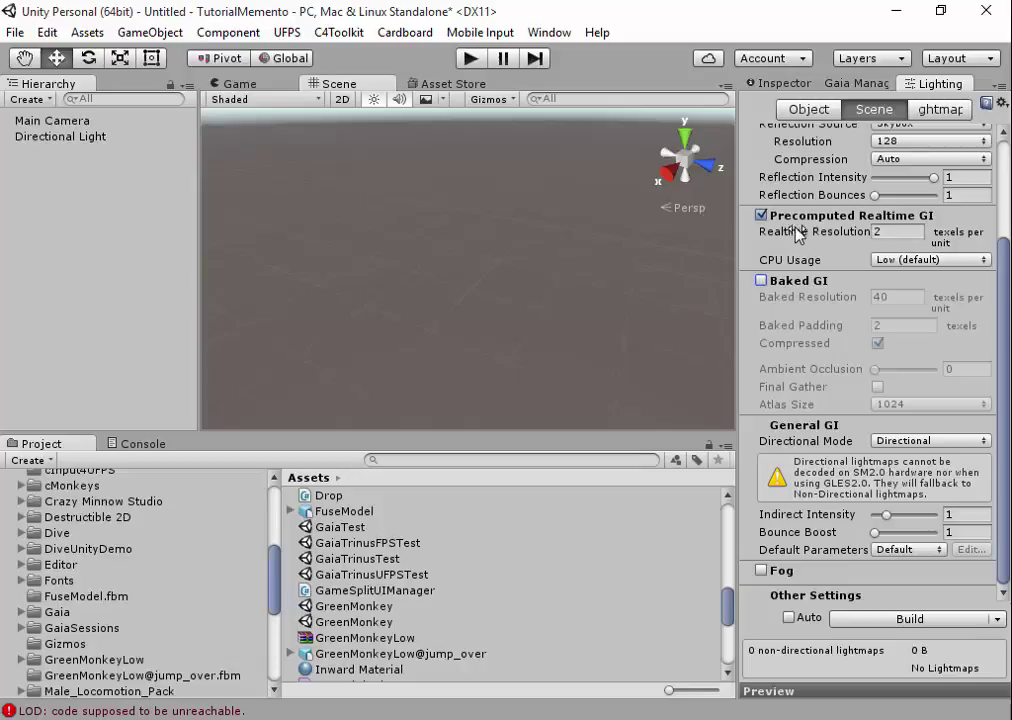
mouse_move(800, 232)
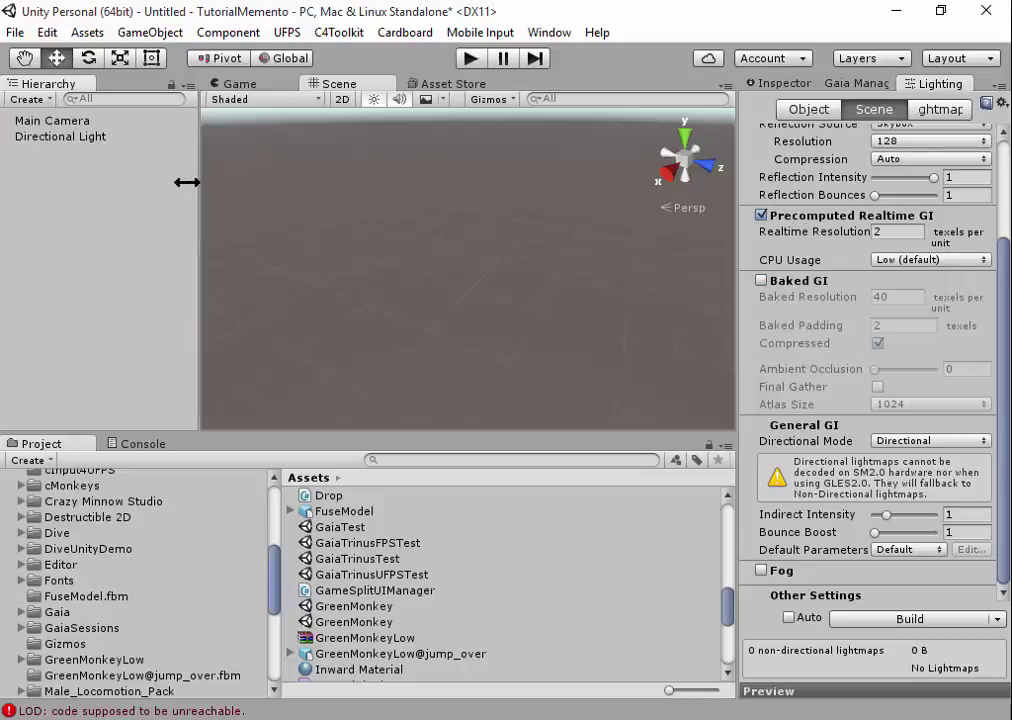
left_click_drag(187, 182, 150, 172)
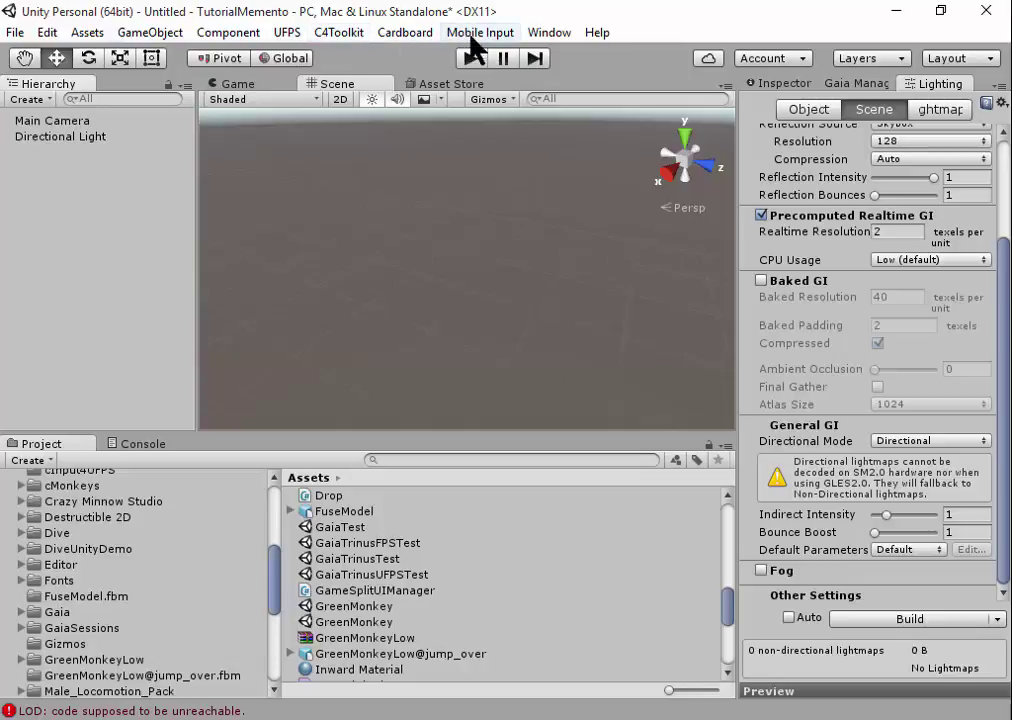
- Open Gaia Manager from Window > Gaia and choose '1. Create Terrain & Show Stamper' under Standard
left_click(531, 33)
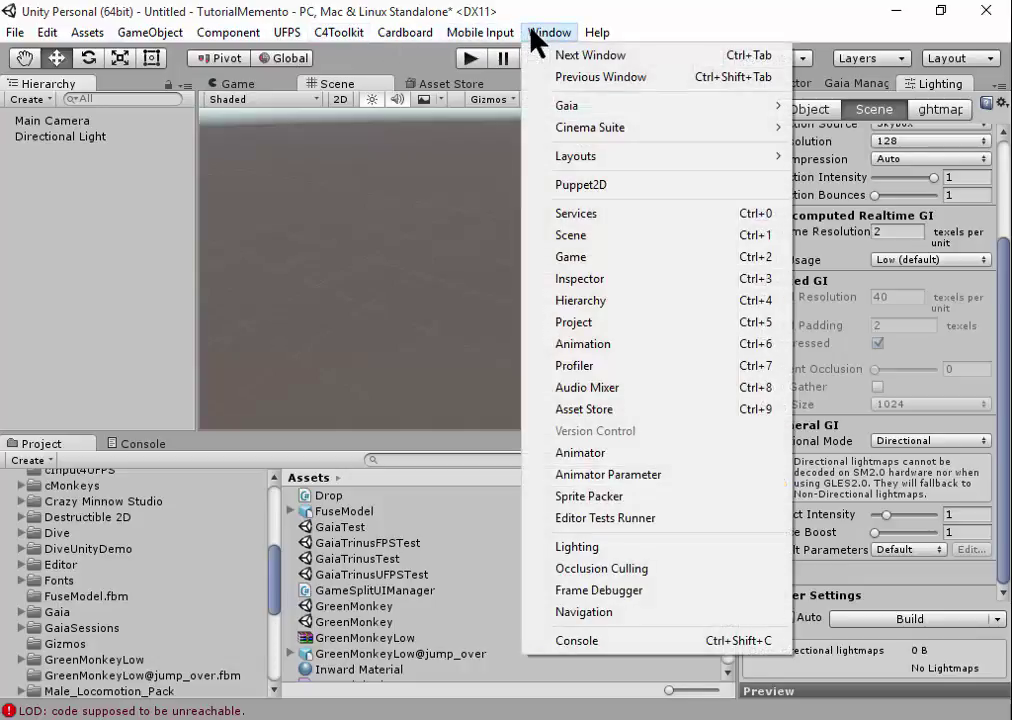
mouse_move(532, 102)
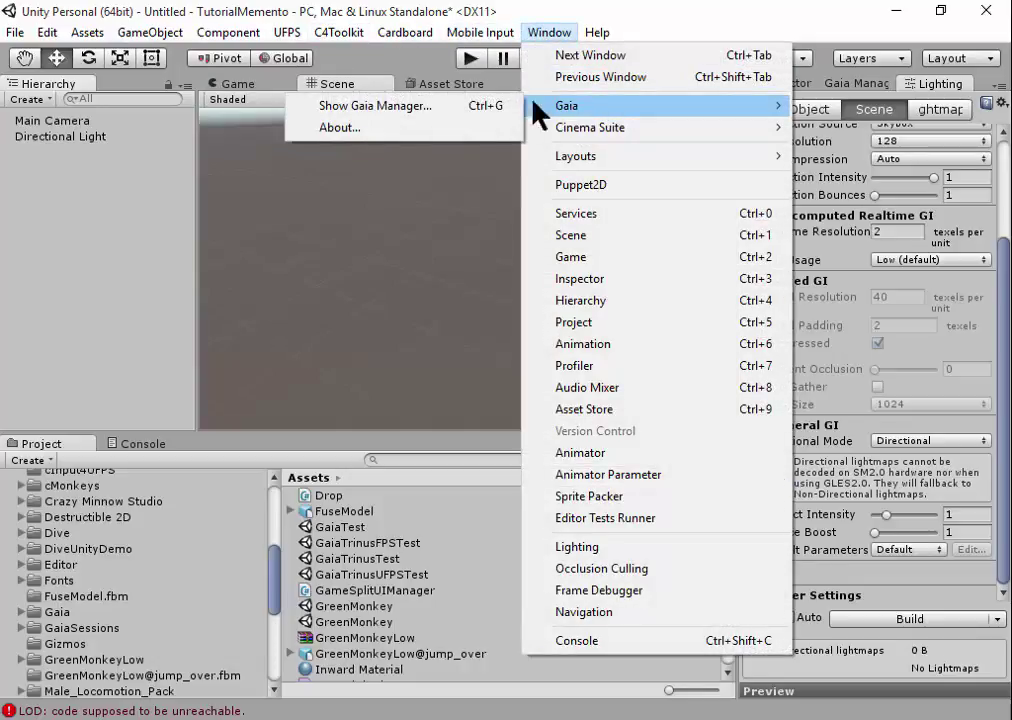
left_click(429, 112)
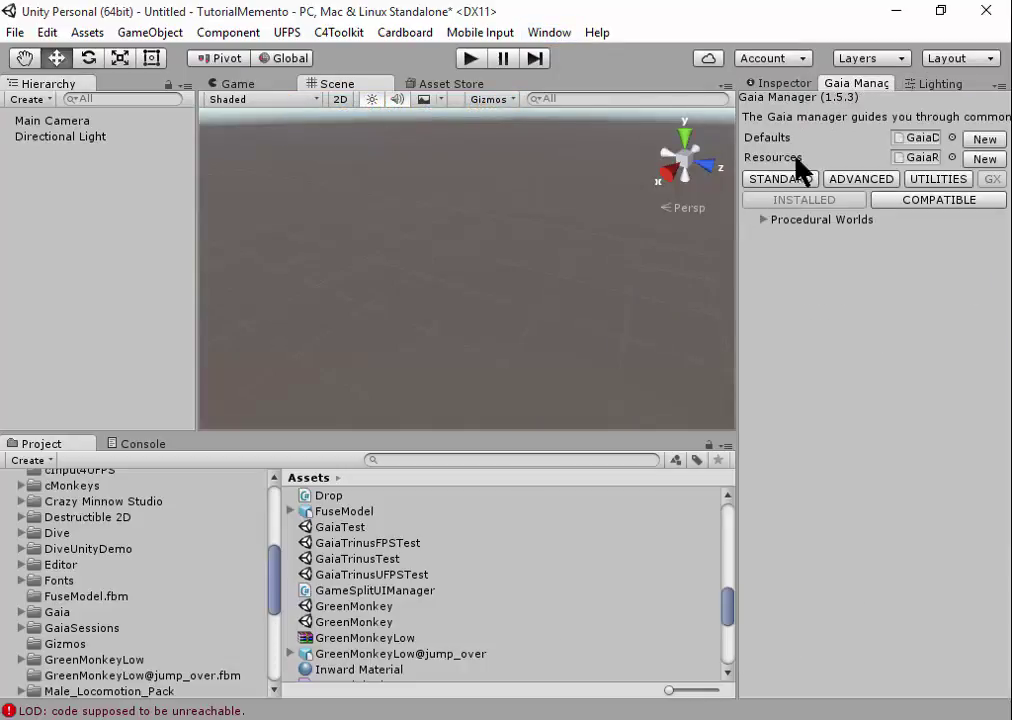
left_click(794, 181)
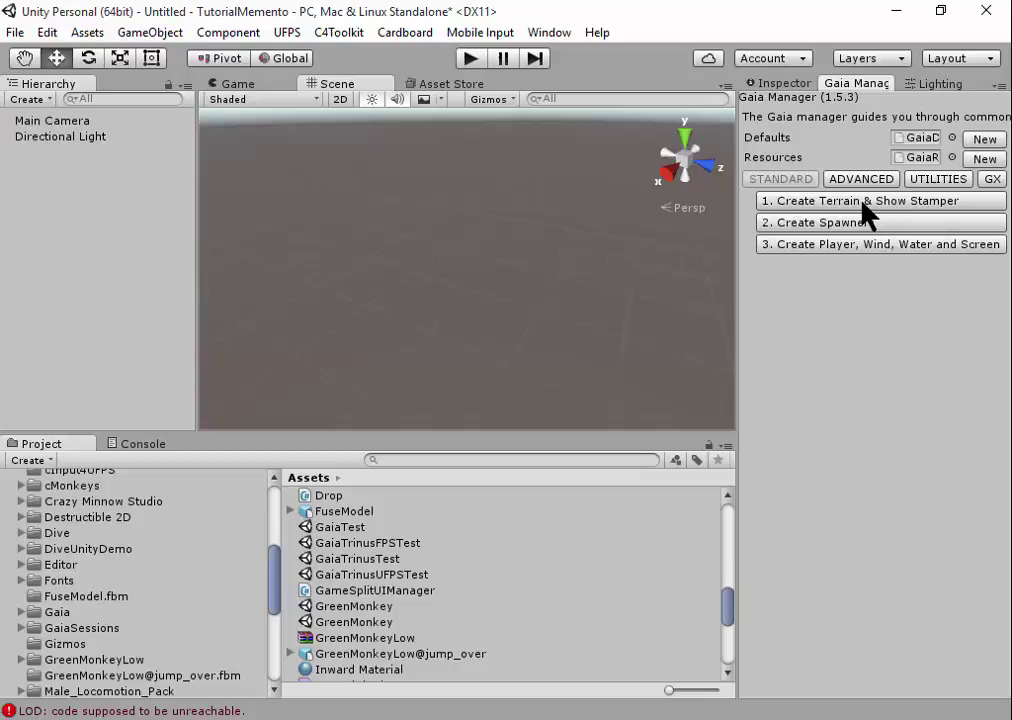
left_click(862, 203)
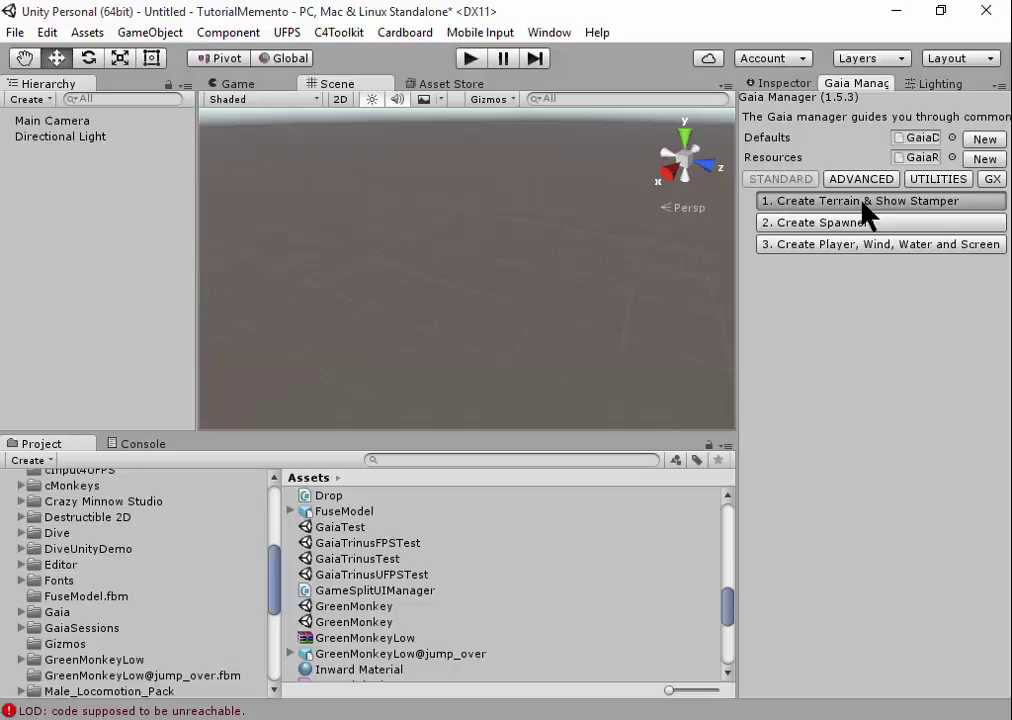
- Create the flat 2048 x 2048 Gaia terrain with its stamper and orbit around it
left_click(865, 210)
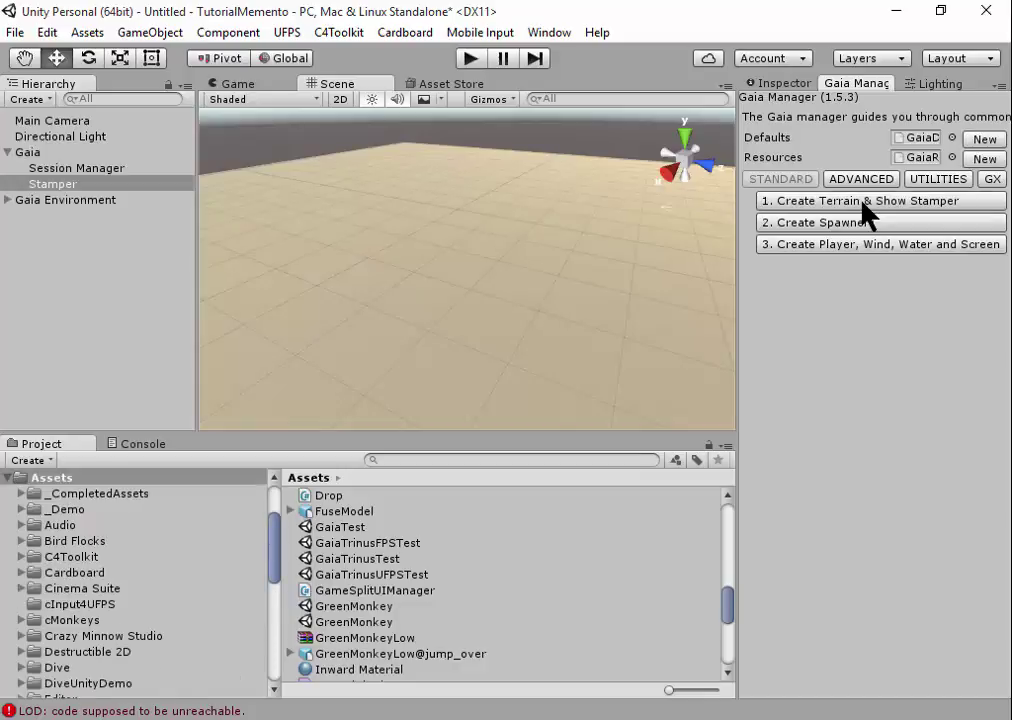
scroll(488, 255, "down", 3)
scroll(488, 255, "down", 3)
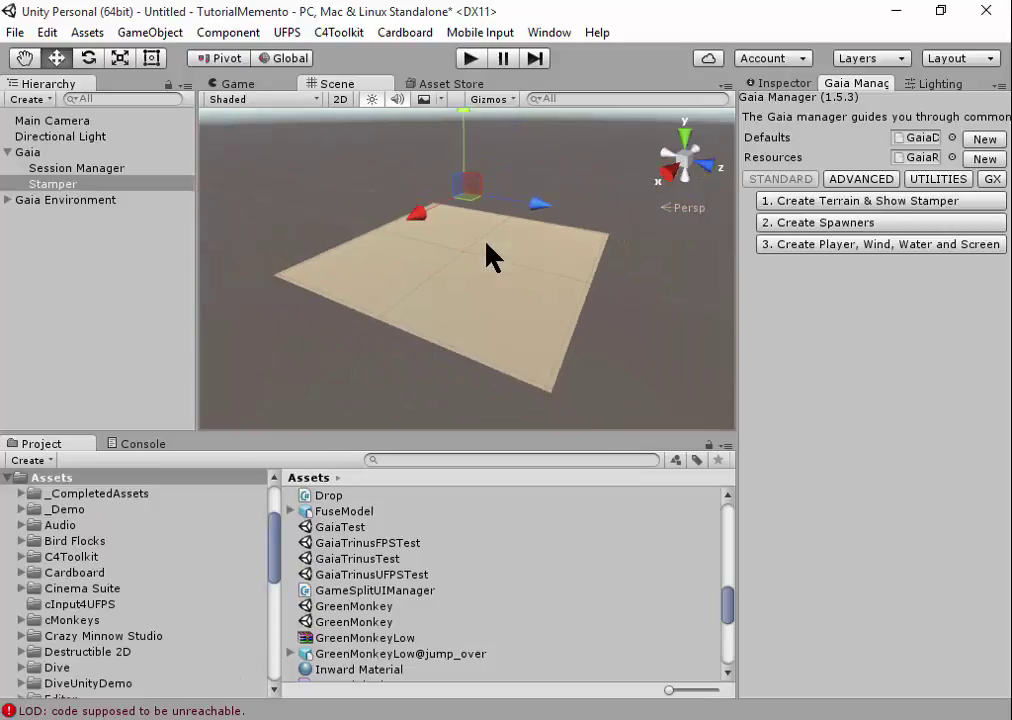
mouse_move(488, 255)
left_mouse_down("alt")
mouse_move(440, 248)
mouse_move(570, 266)
mouse_move(434, 224)
mouse_move(603, 273)
mouse_move(500, 305)
mouse_move(583, 300)
mouse_move(621, 334)
mouse_move(538, 323)
mouse_move(617, 322)
mouse_move(515, 309)
mouse_move(524, 136)
mouse_move(524, 276)
mouse_move(537, 224)
mouse_move(501, 248)
mouse_move(488, 316)
mouse_move(520, 316)
left_mouse_up("alt")
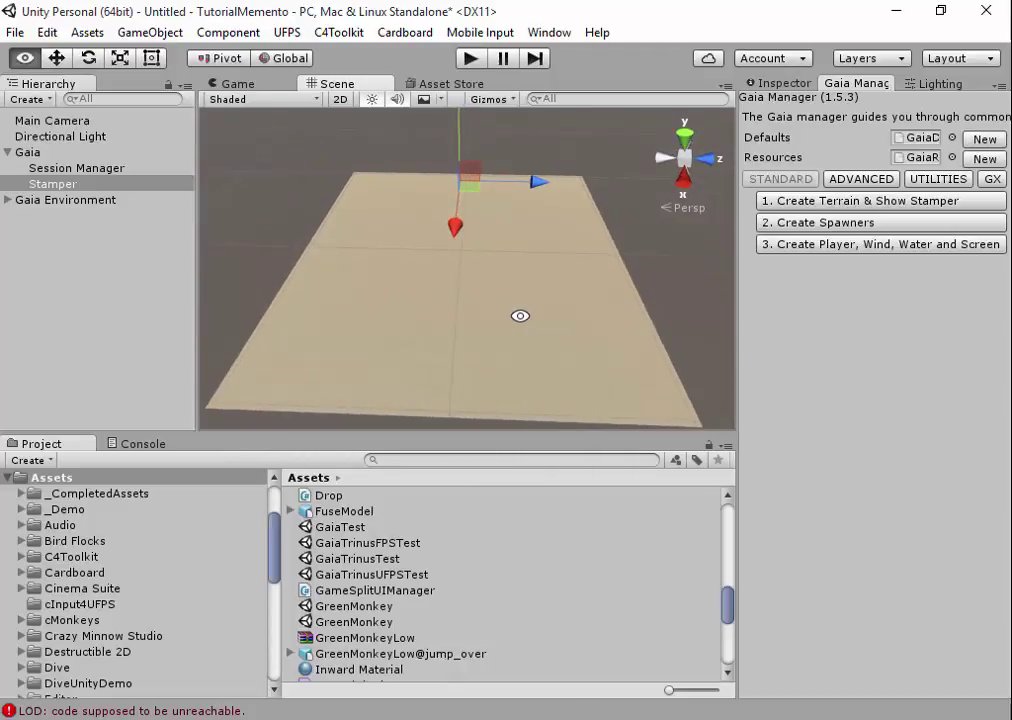
- Select the Session Manager and show its Gaia Session Manager settings, sea level 50, in the Inspector
left_click(70, 168)
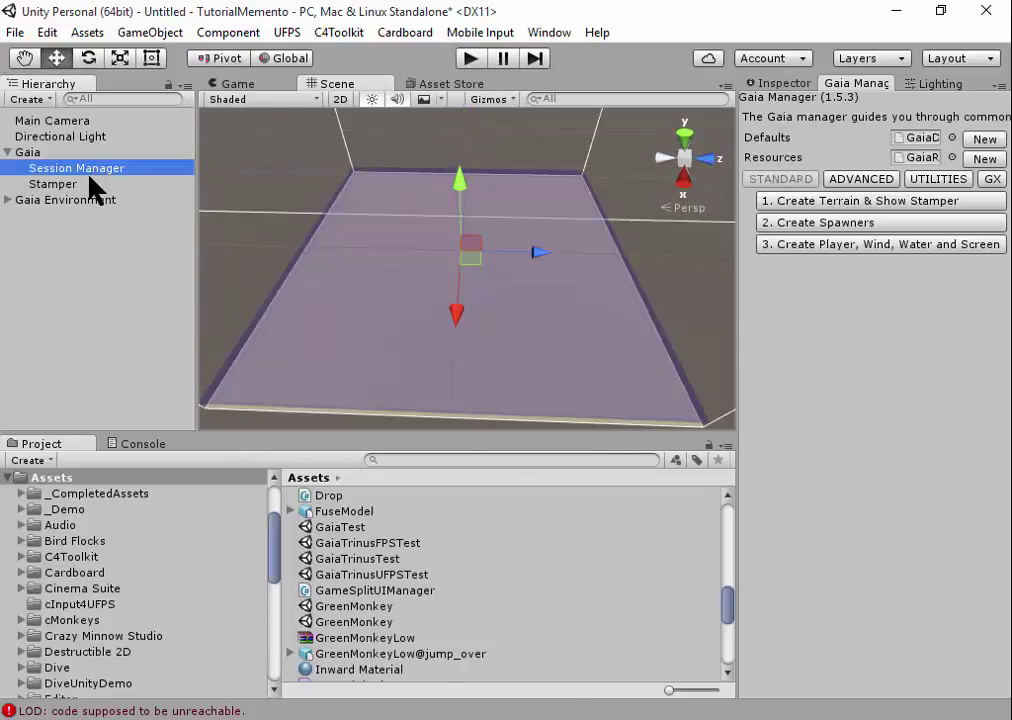
left_click(83, 183)
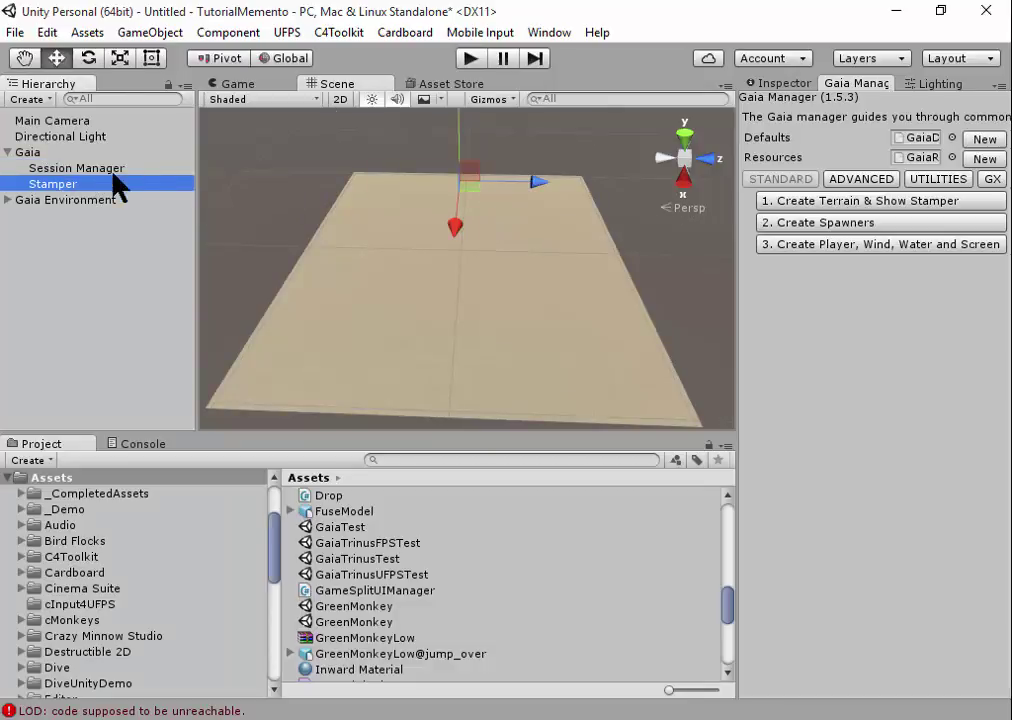
left_click(40, 168)
left_click(82, 184)
left_click(79, 169)
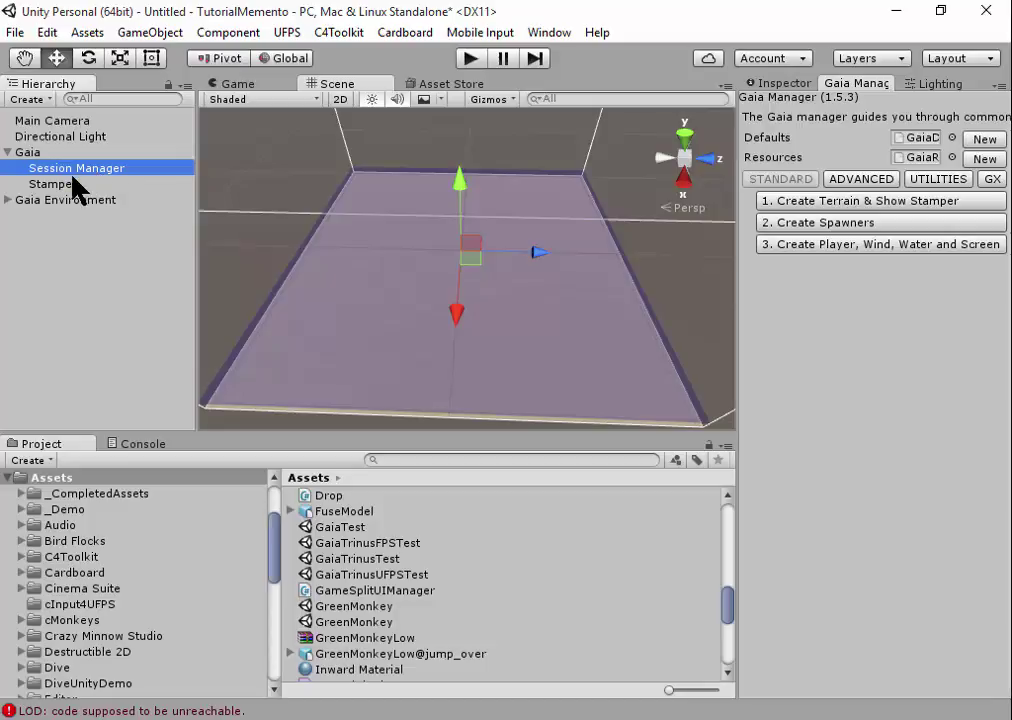
left_click(69, 186)
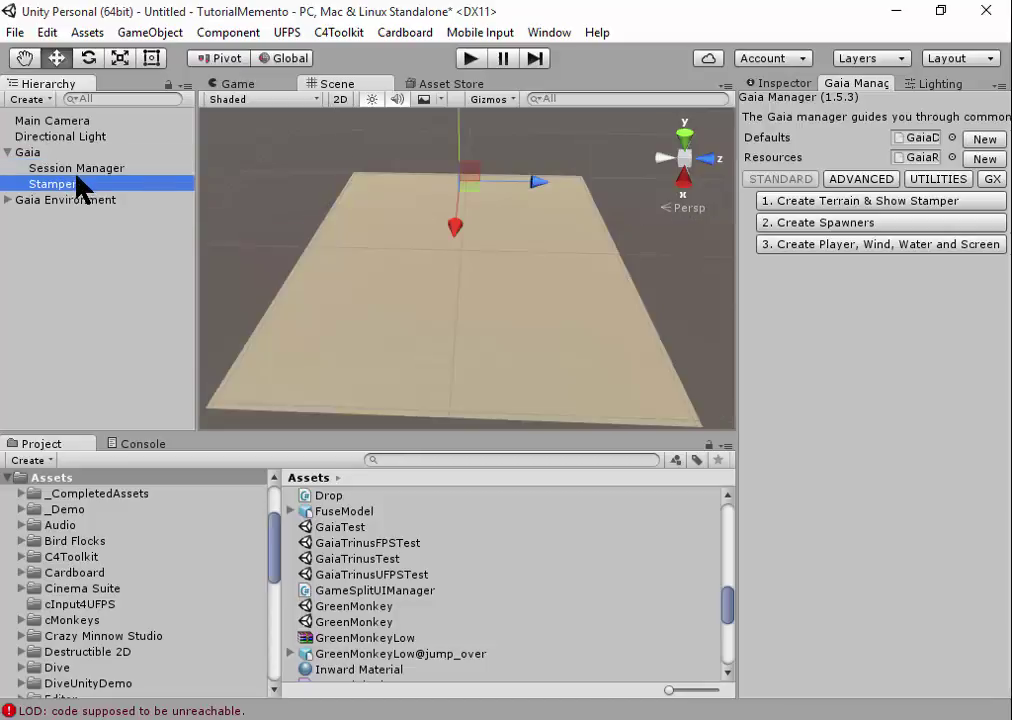
left_click(77, 170)
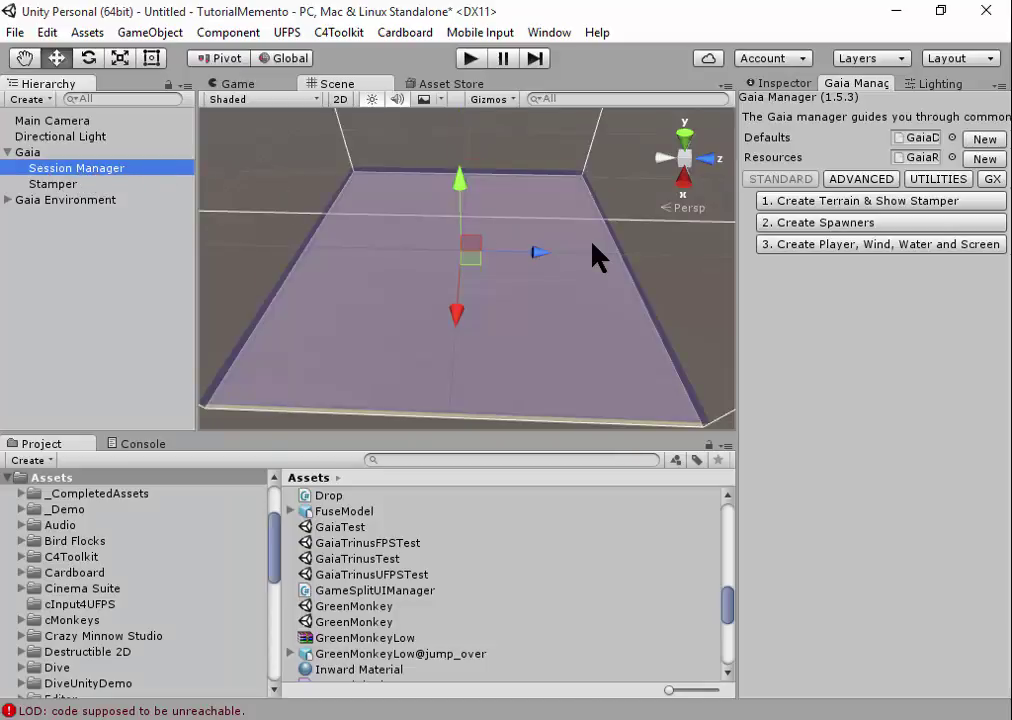
left_click(785, 86)
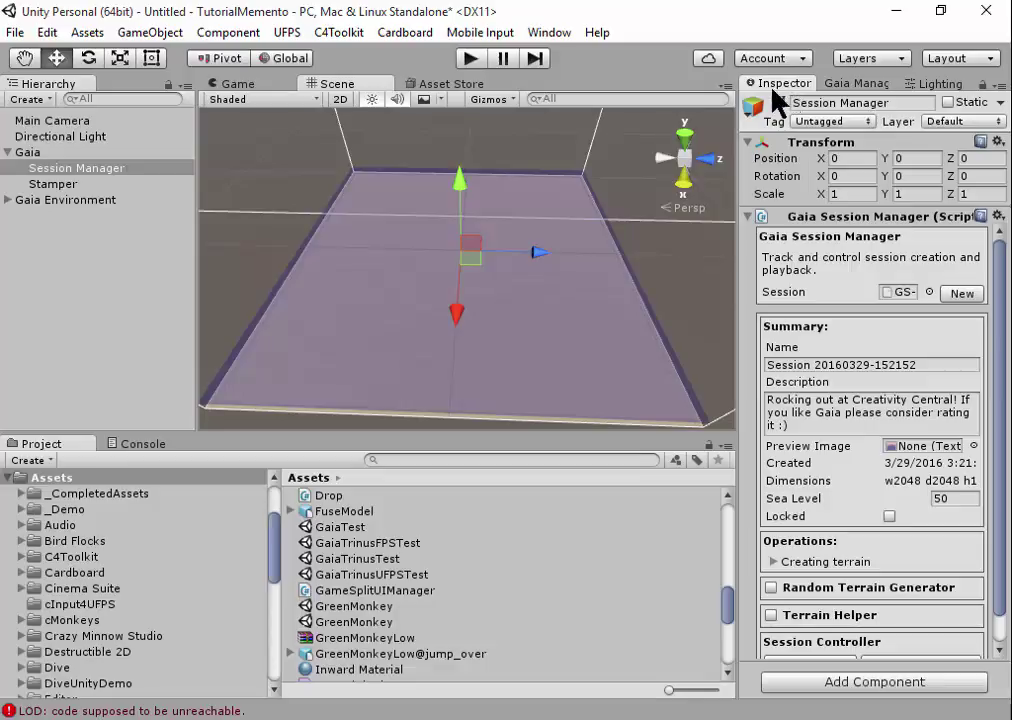
- Enable the Random Terrain Generator with Water border style, and enable Terrain Helper
scroll(1006, 296, "down", 1)
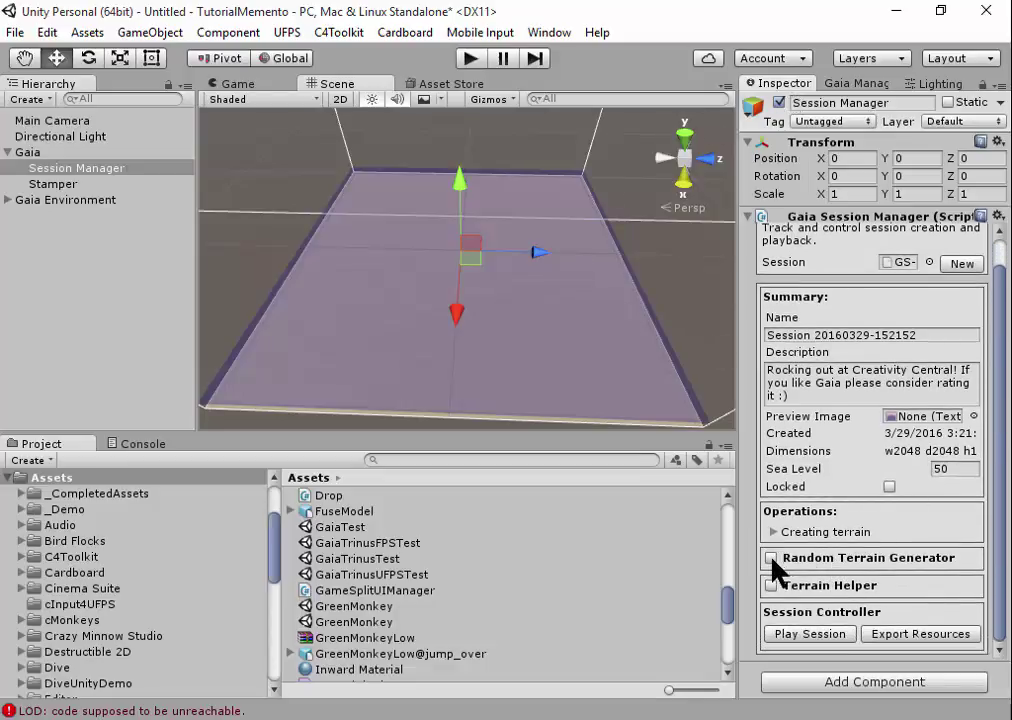
left_click(771, 558)
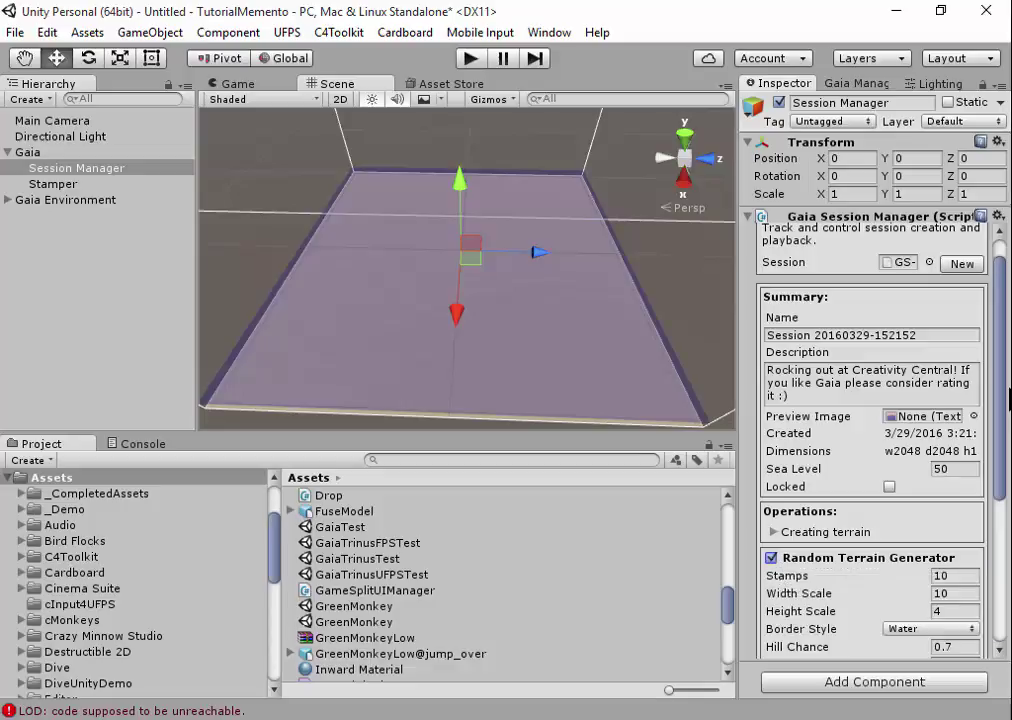
left_click_drag(1006, 398, 1001, 538)
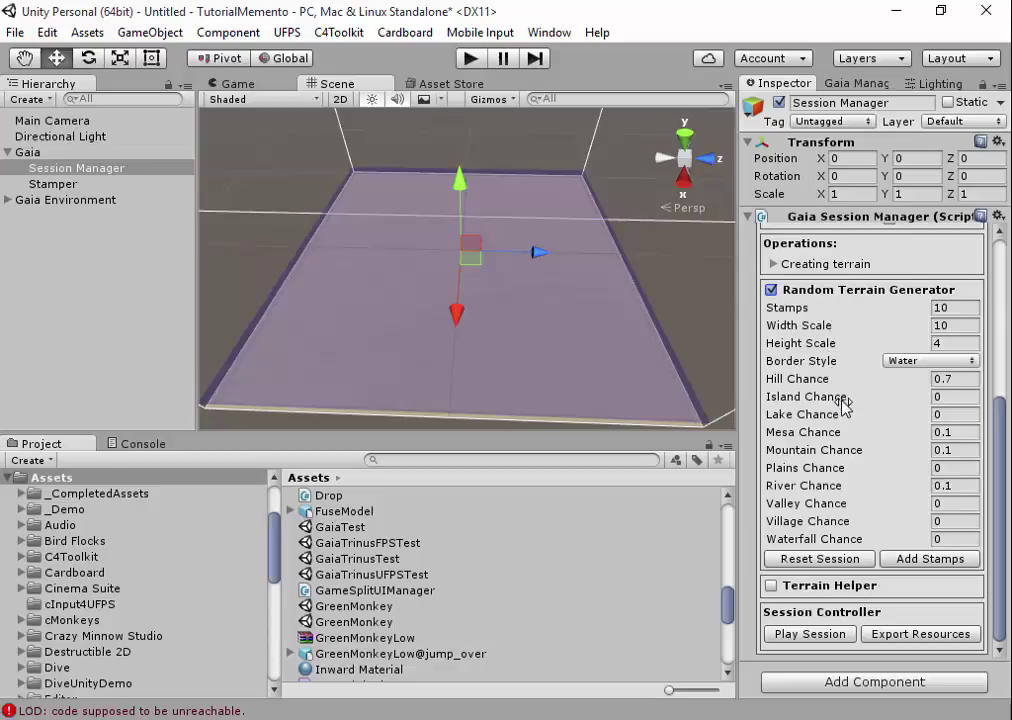
left_click(936, 357)
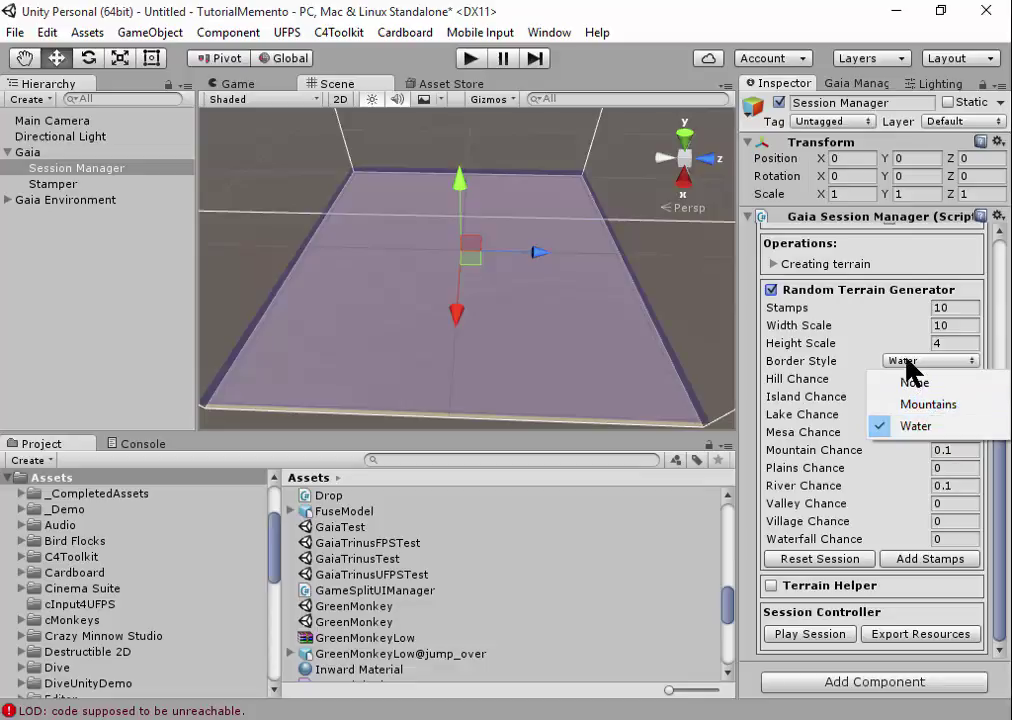
left_click(1008, 342)
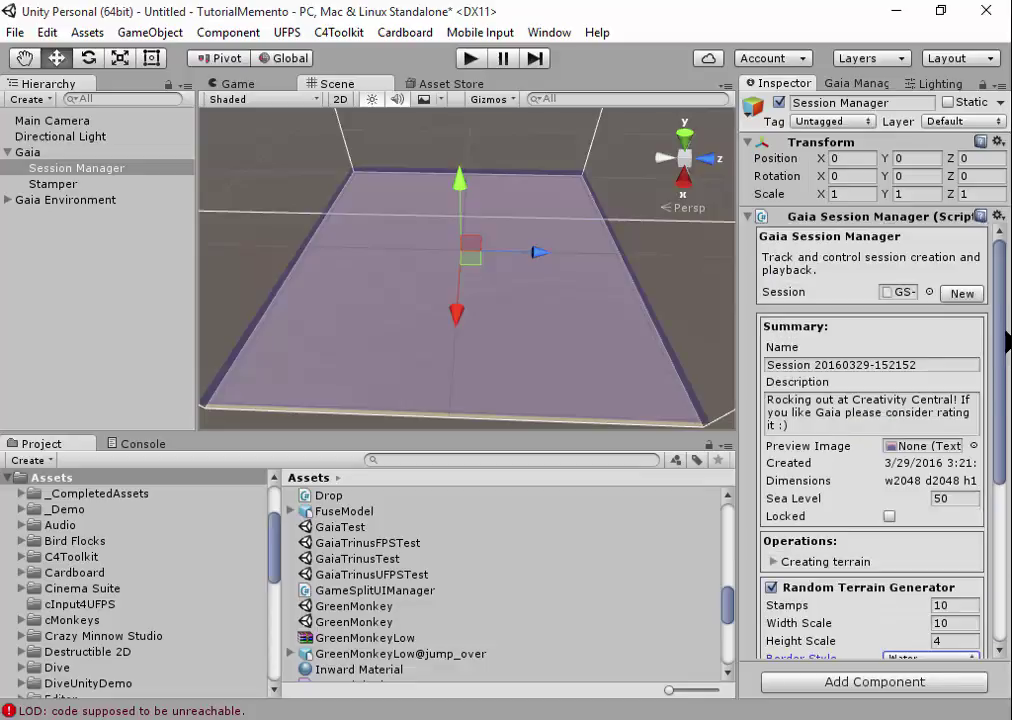
left_click_drag(1002, 380, 1000, 492)
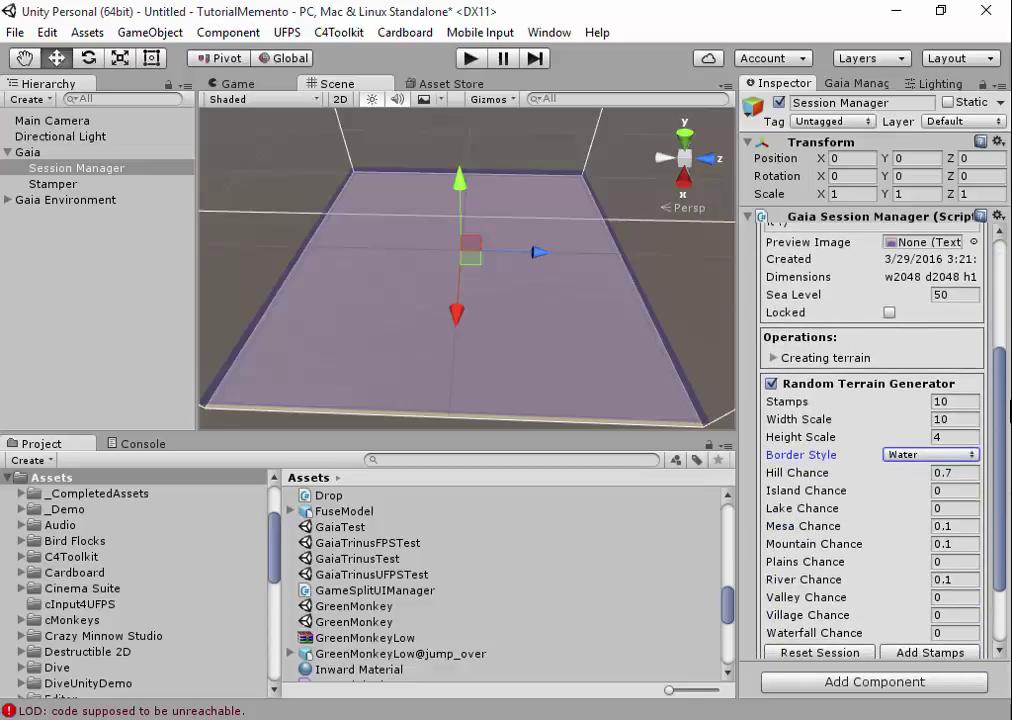
left_click_drag(998, 484, 990, 584)
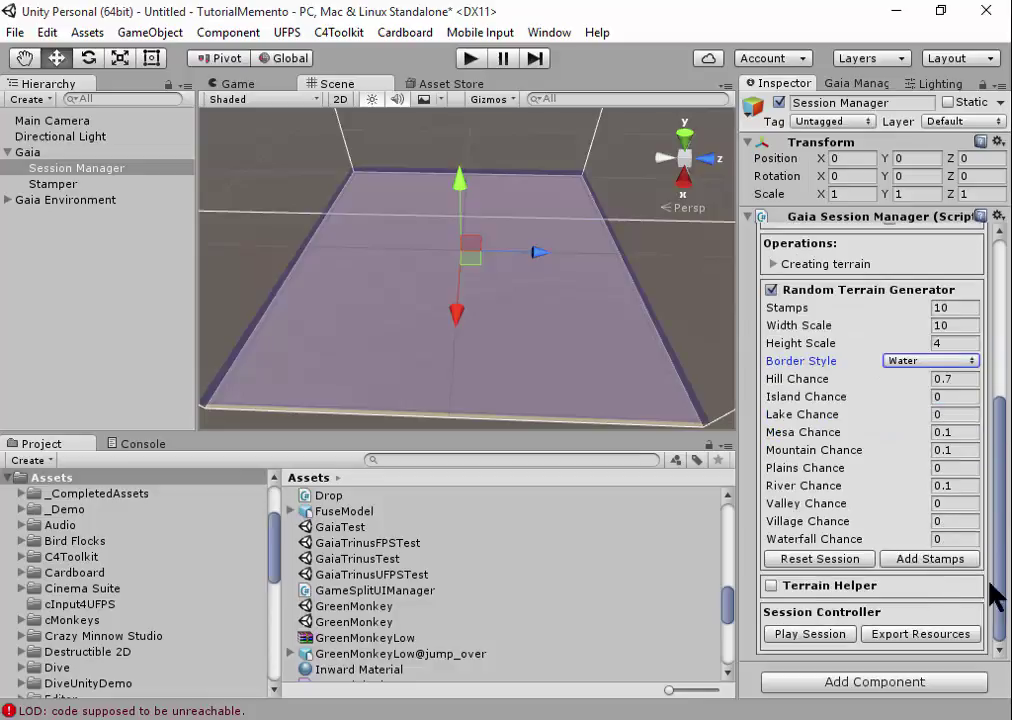
left_click(771, 585)
- Play back the Gaia session, confirming Yes, then add random stamps to the terrain
scroll(1008, 462, "down", 2)
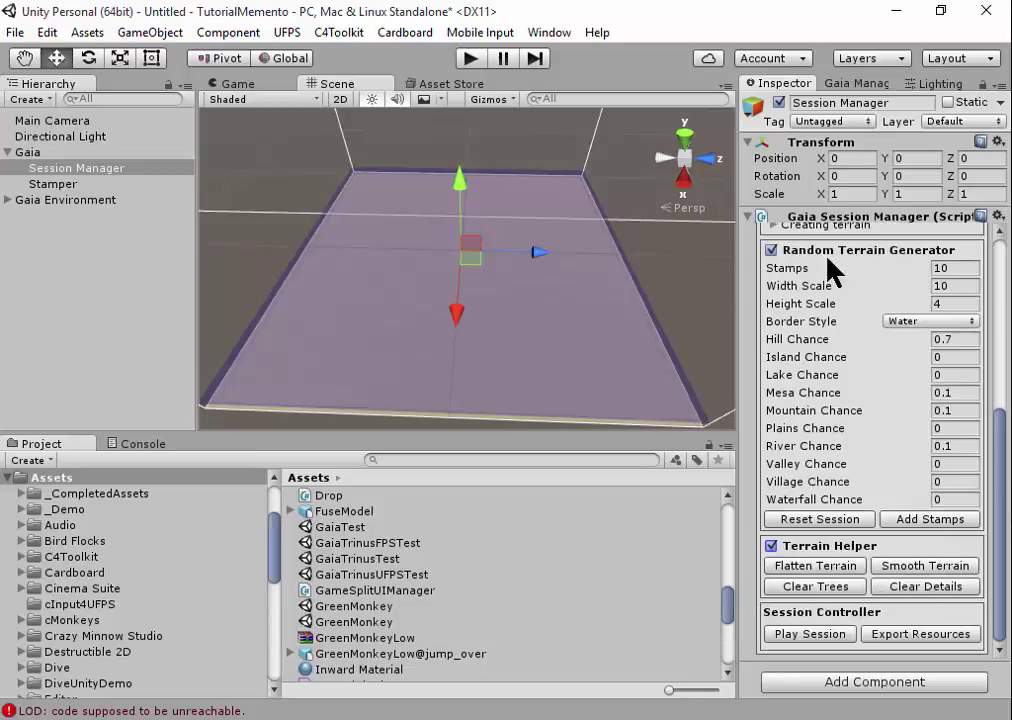
left_click(798, 637)
left_click(563, 412)
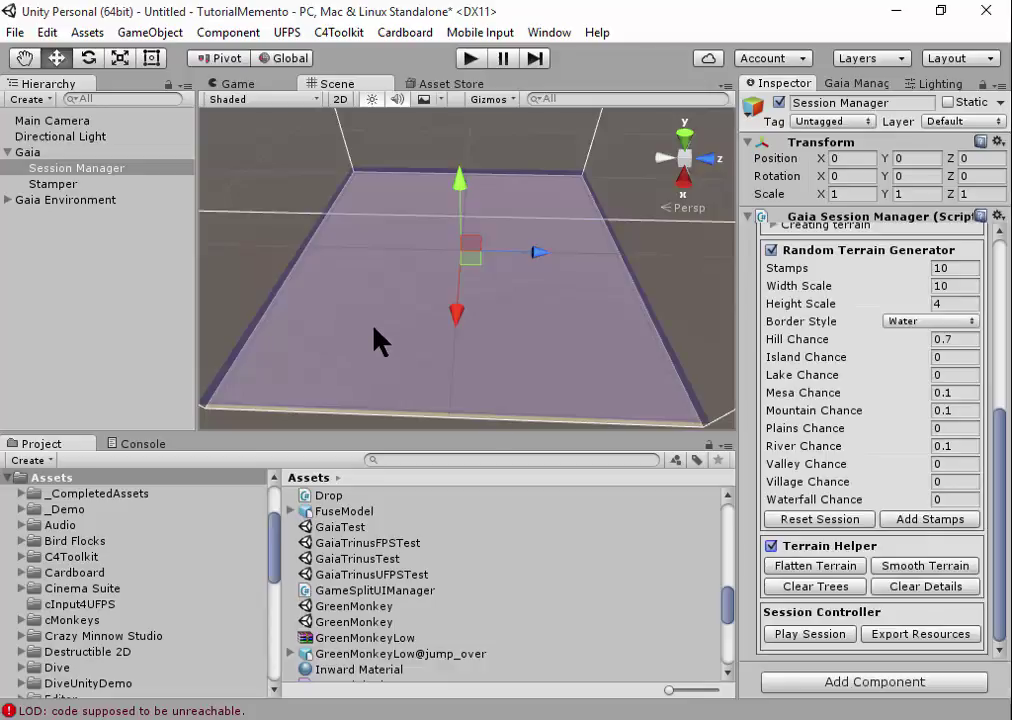
left_click_drag(378, 340, 391, 215, "alt")
scroll(910, 508, "up", 3)
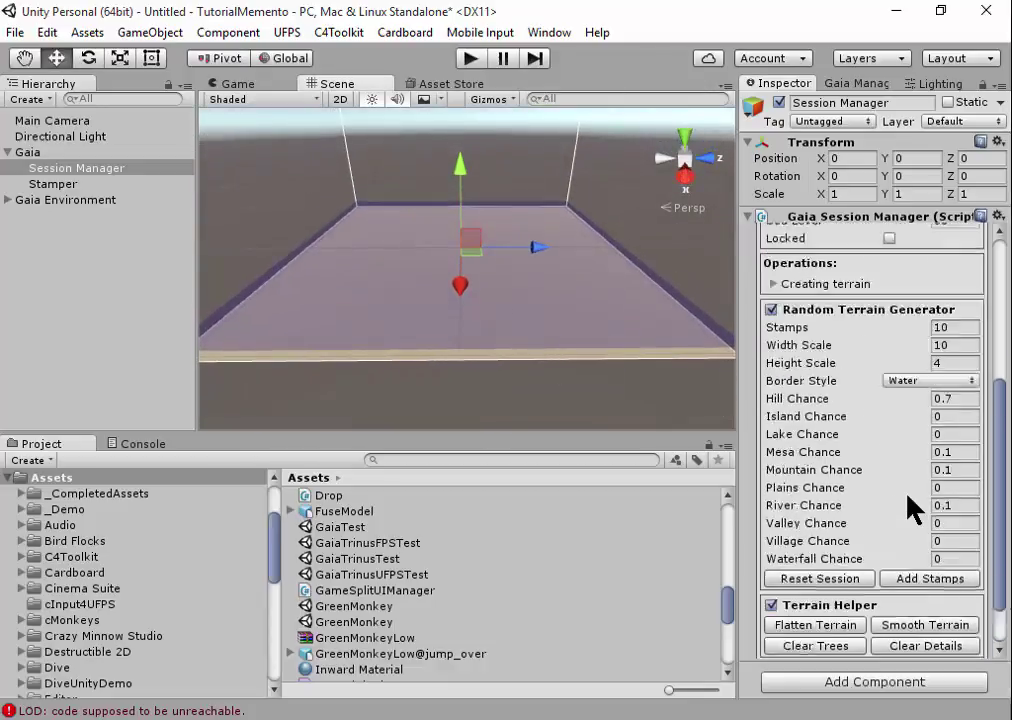
scroll(912, 508, "up", 2)
scroll(913, 501, "up", 4)
scroll(857, 452, "down", 4)
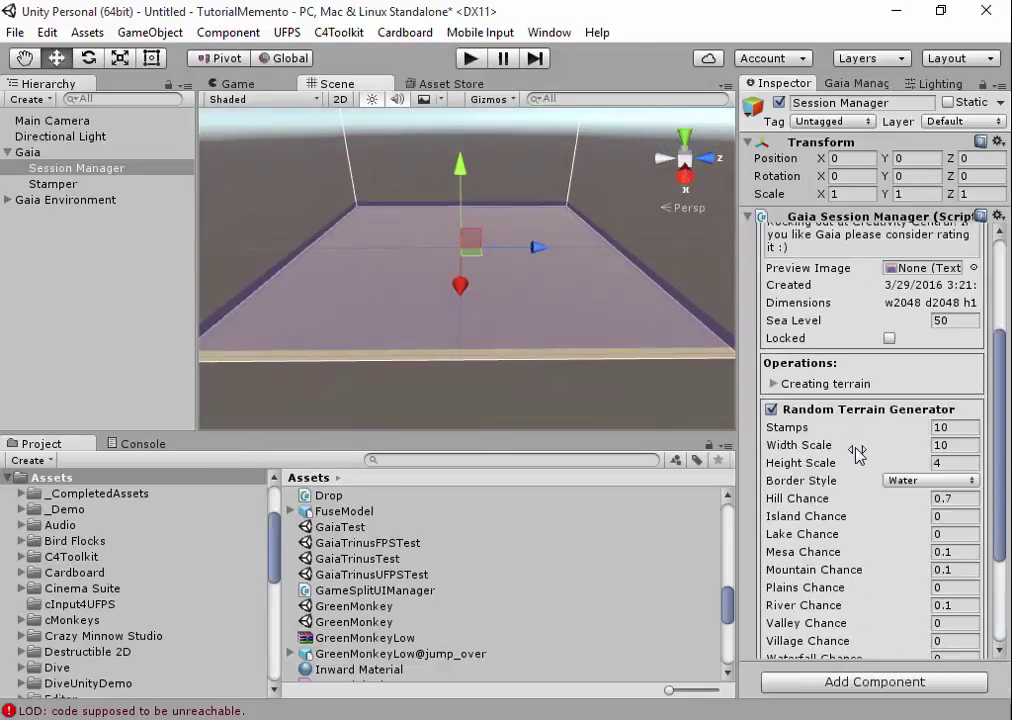
scroll(857, 452, "down", 4)
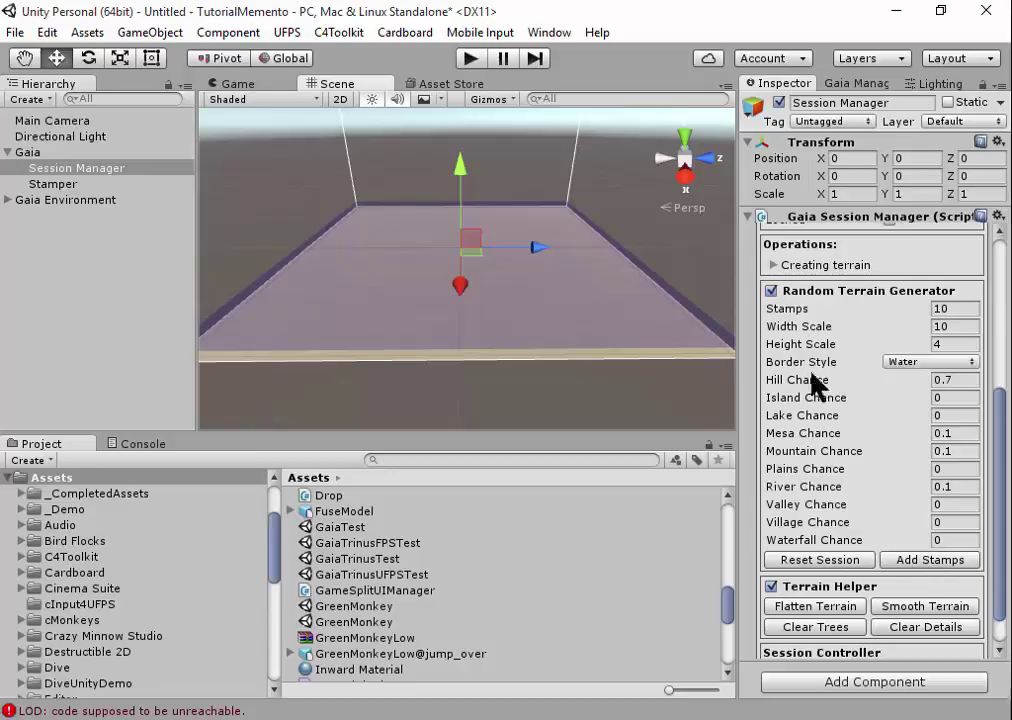
left_click(927, 559)
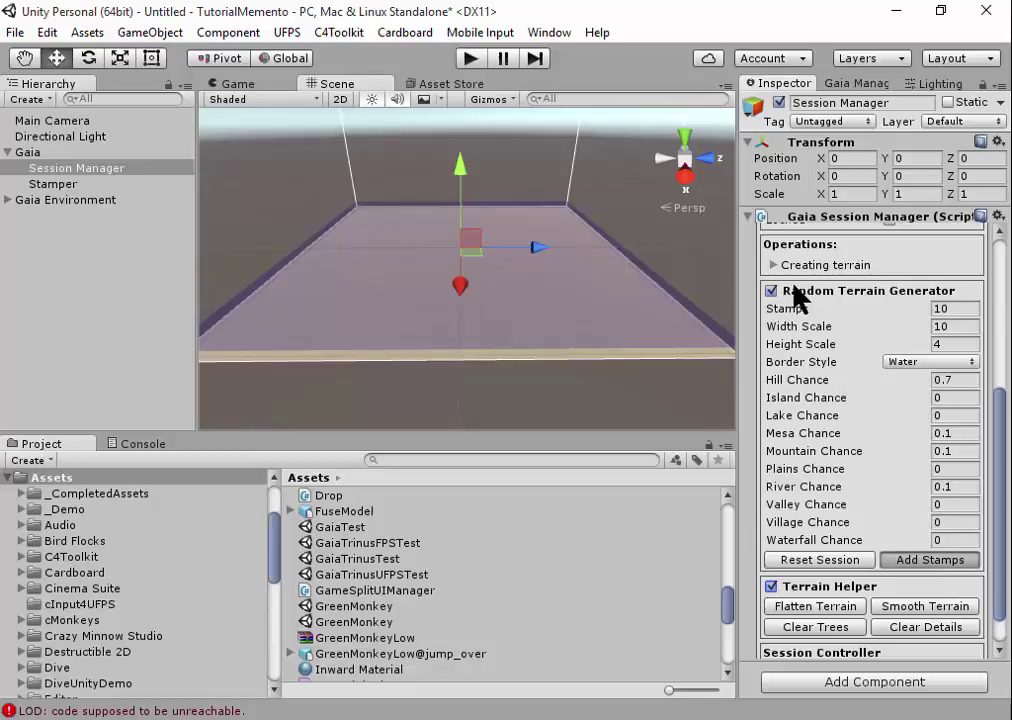
- Add random stamps and replay the recorded session, confirming Yes
left_click(937, 560)
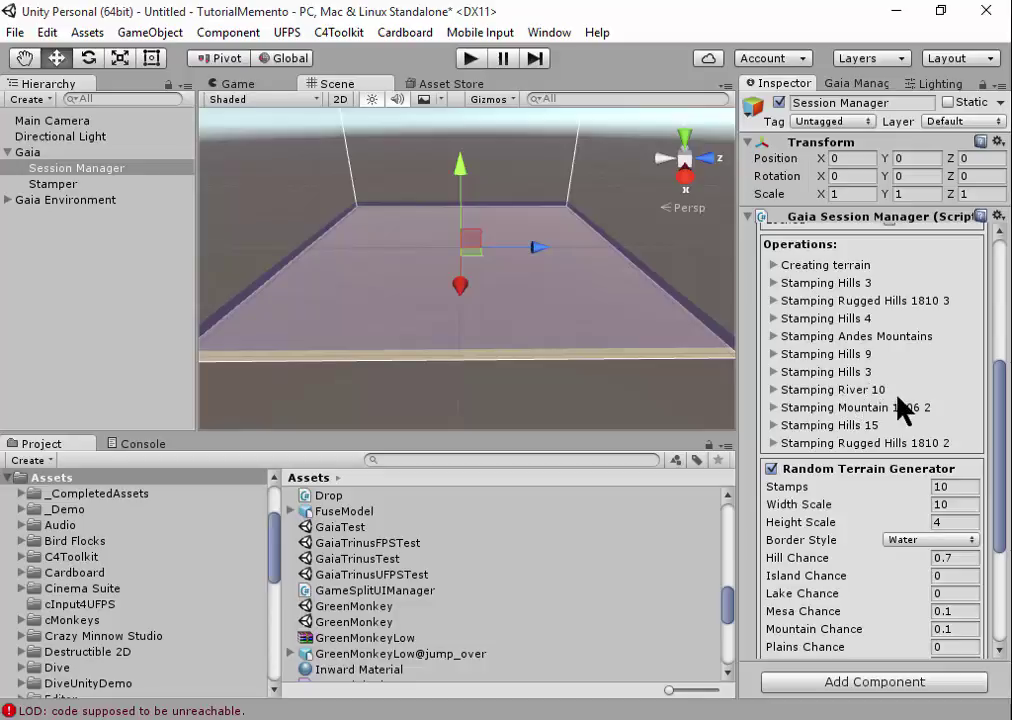
scroll(990, 420, "down", 3)
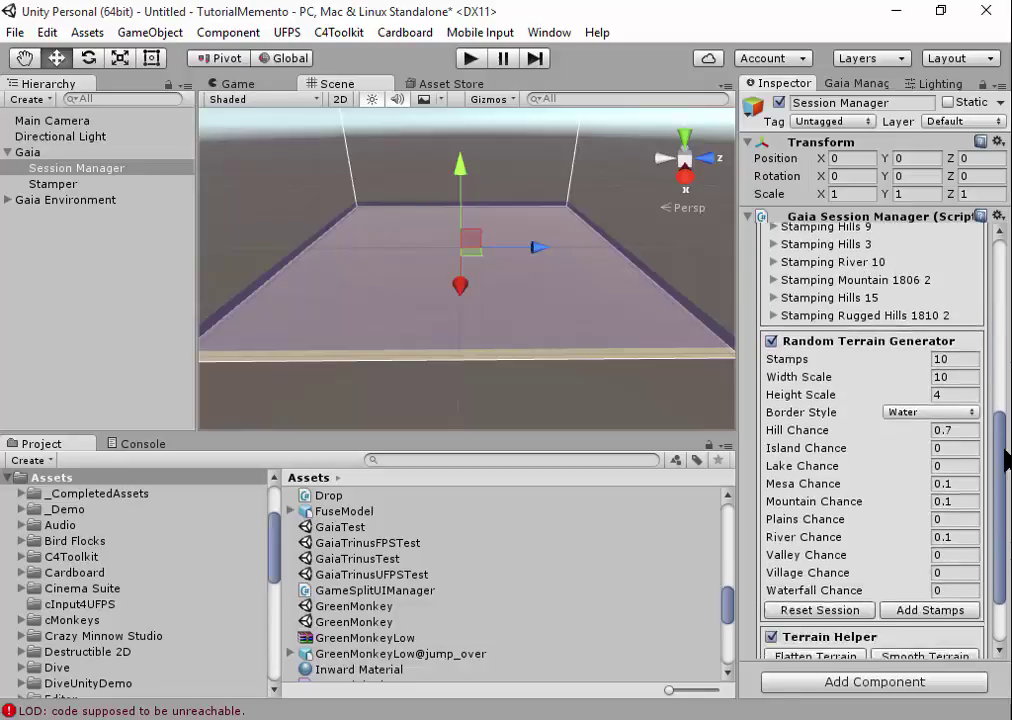
scroll(940, 590, "down", 2)
left_click(810, 634)
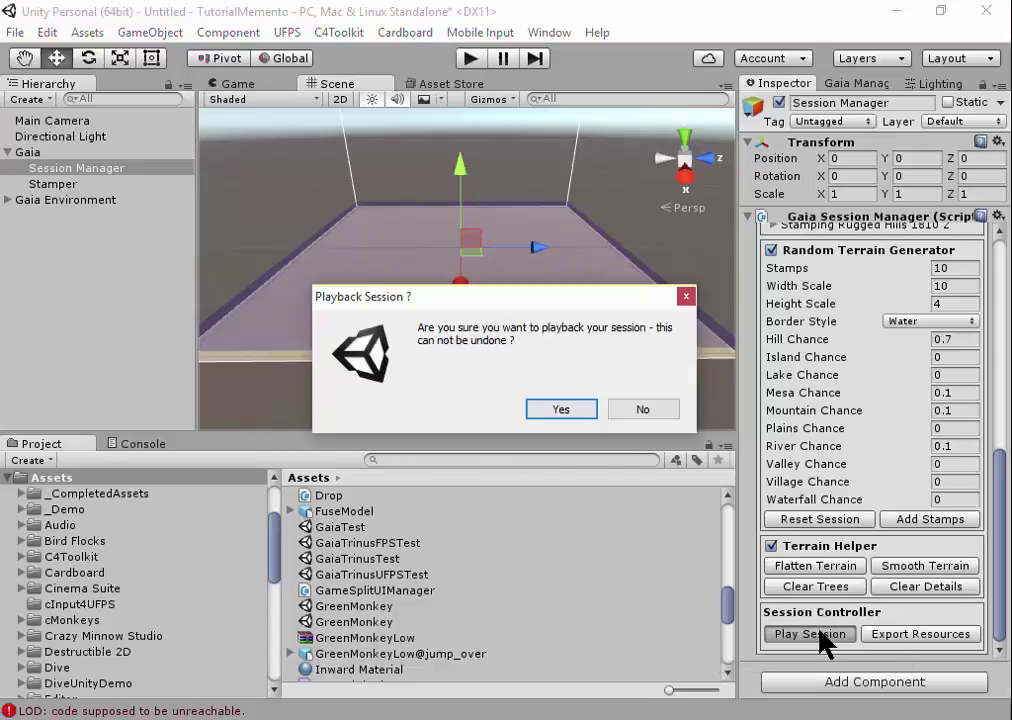
left_click(562, 412)
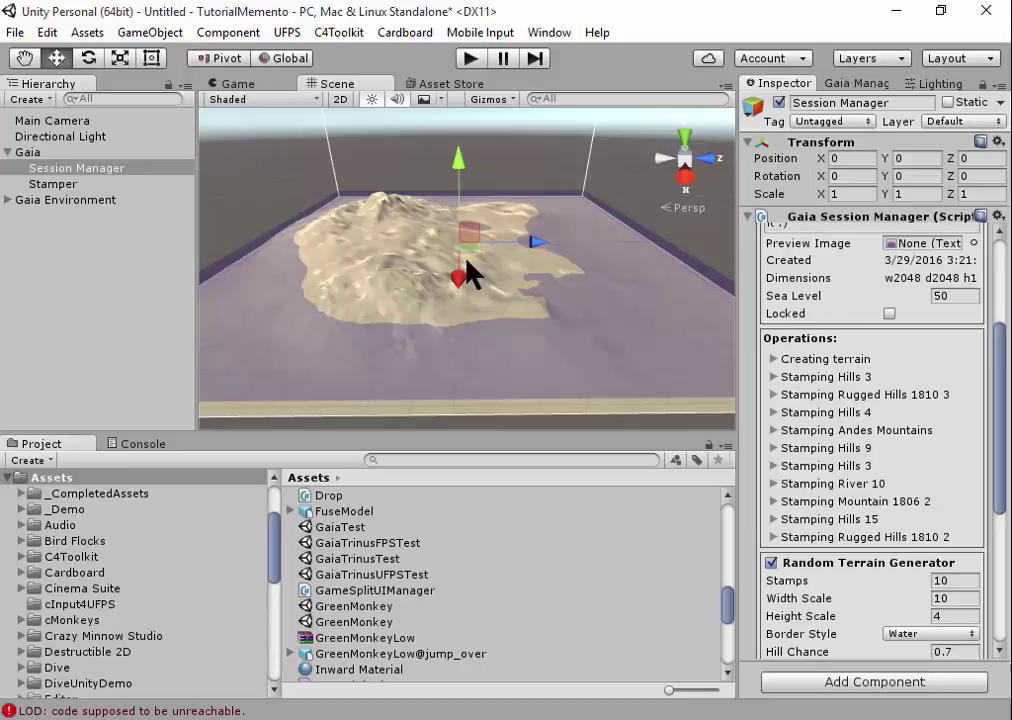
- Inspect the sandy island of hills, mountains and river, then bring Gaia Manager back up
scroll(416, 285, "up", 5)
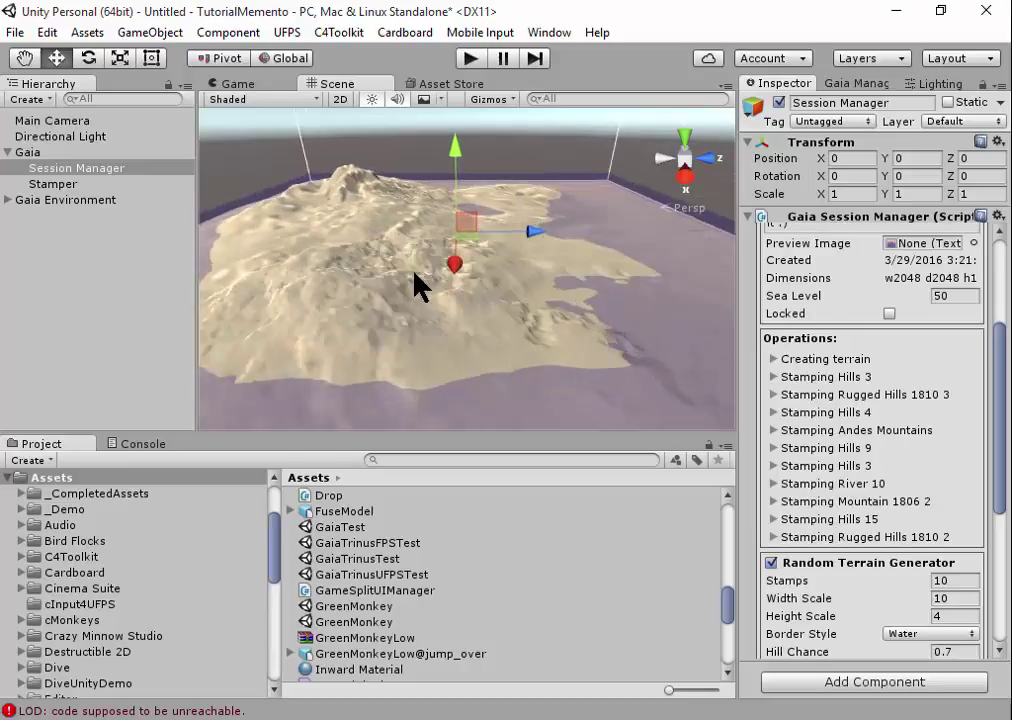
scroll(414, 273, "up", 3)
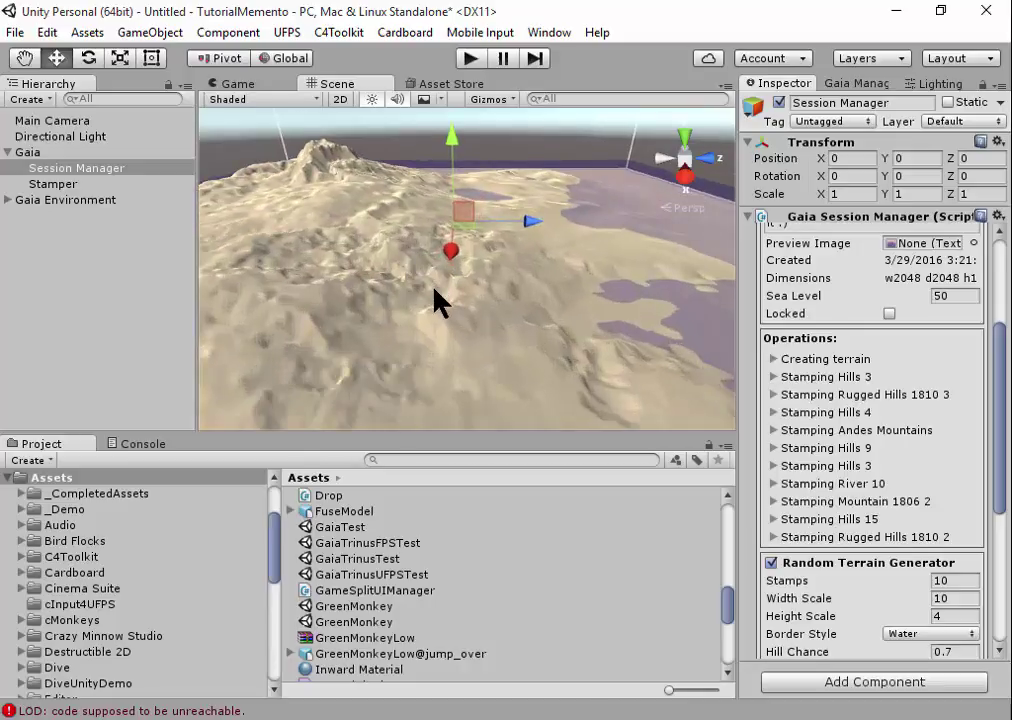
scroll(430, 298, "down", 5)
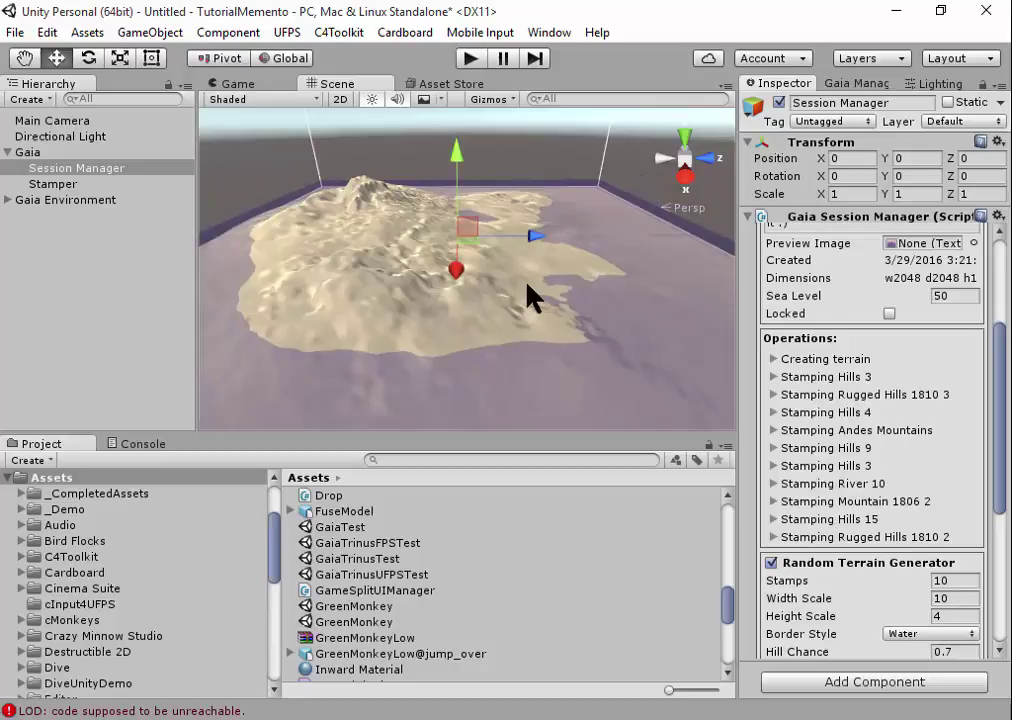
left_click(843, 84)
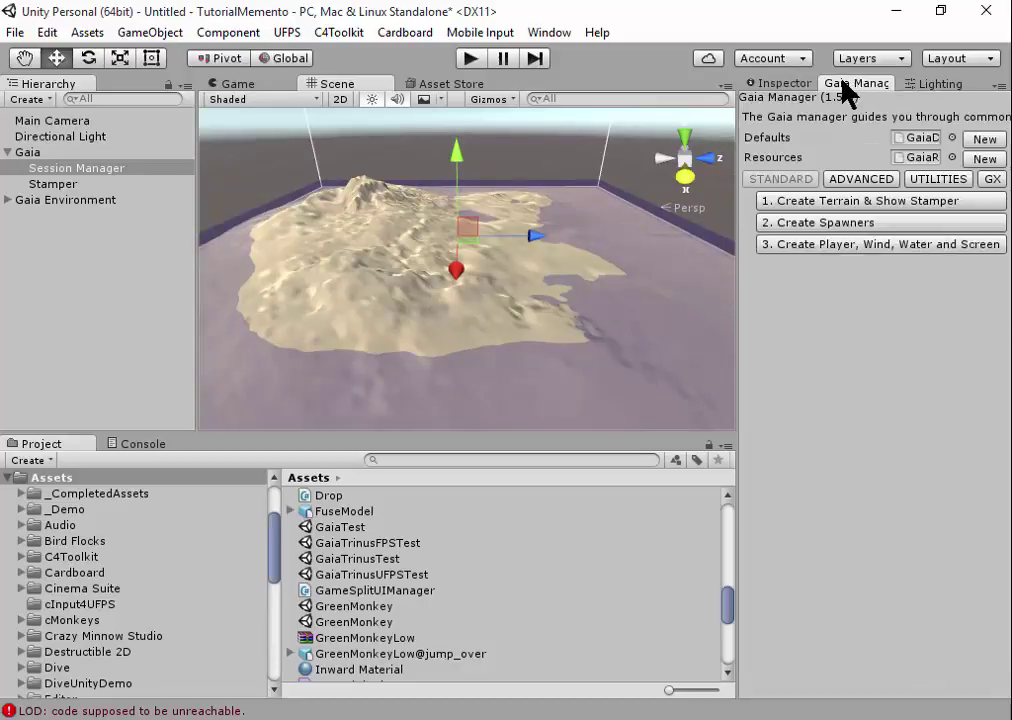
- Create the spawners and select the texture, GameObject, clustered tree, tree and detail spawners
left_click(812, 224)
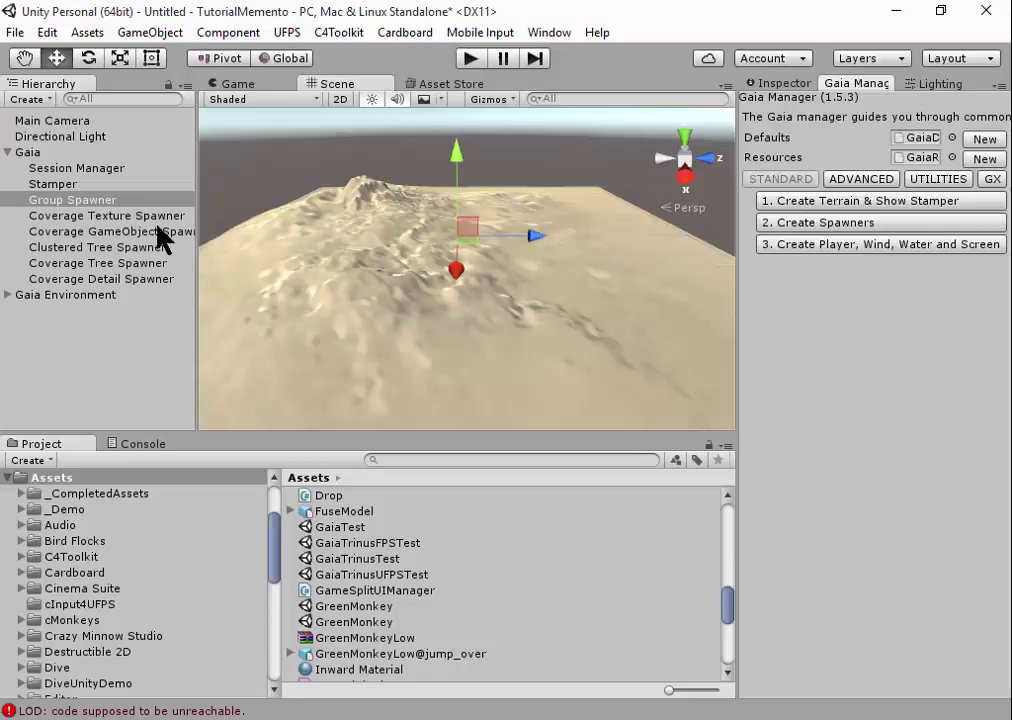
left_click(91, 217)
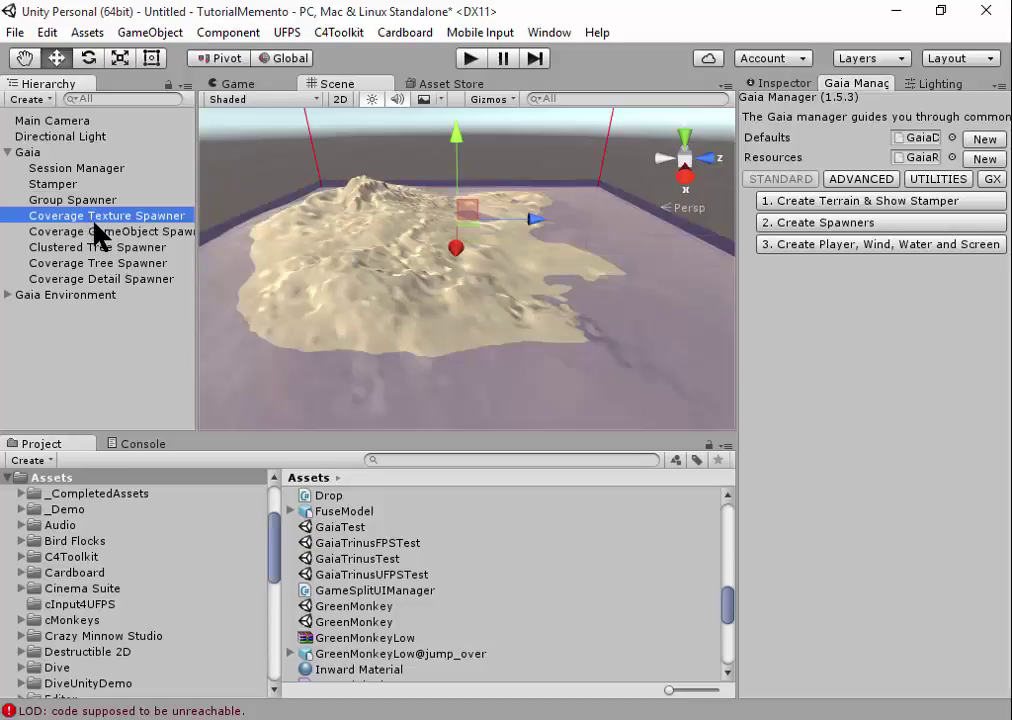
left_click(97, 233)
left_click(101, 249)
left_click(104, 263)
left_click(106, 279)
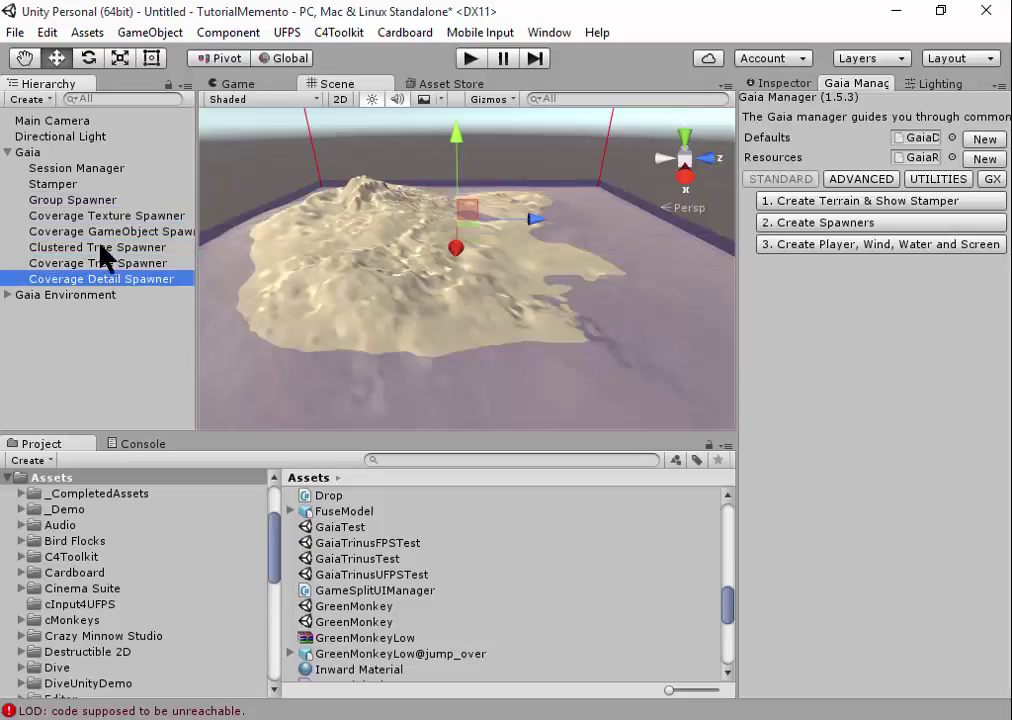
- Review the spawners again in the Hierarchy and frame the view on the Group Spawner
left_click(96, 231)
left_click(94, 216)
left_click(97, 231)
left_click(98, 247)
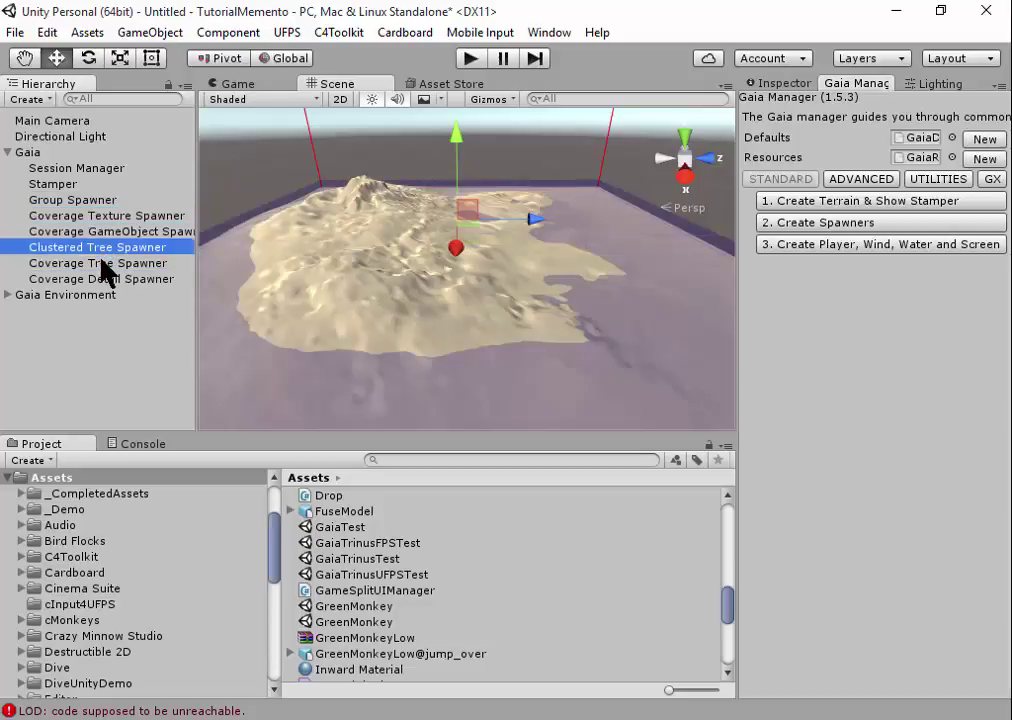
left_click(98, 263)
double_click(82, 200)
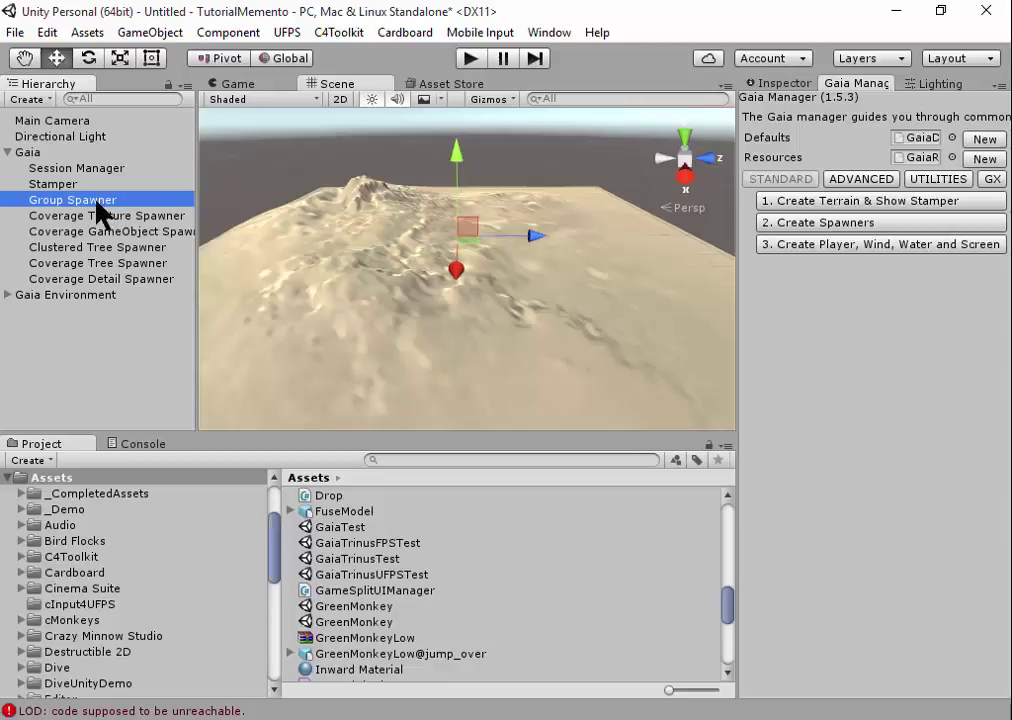
- Show the Group Spawner's settings in the Inspector and scroll through its spawner list
left_click(781, 85)
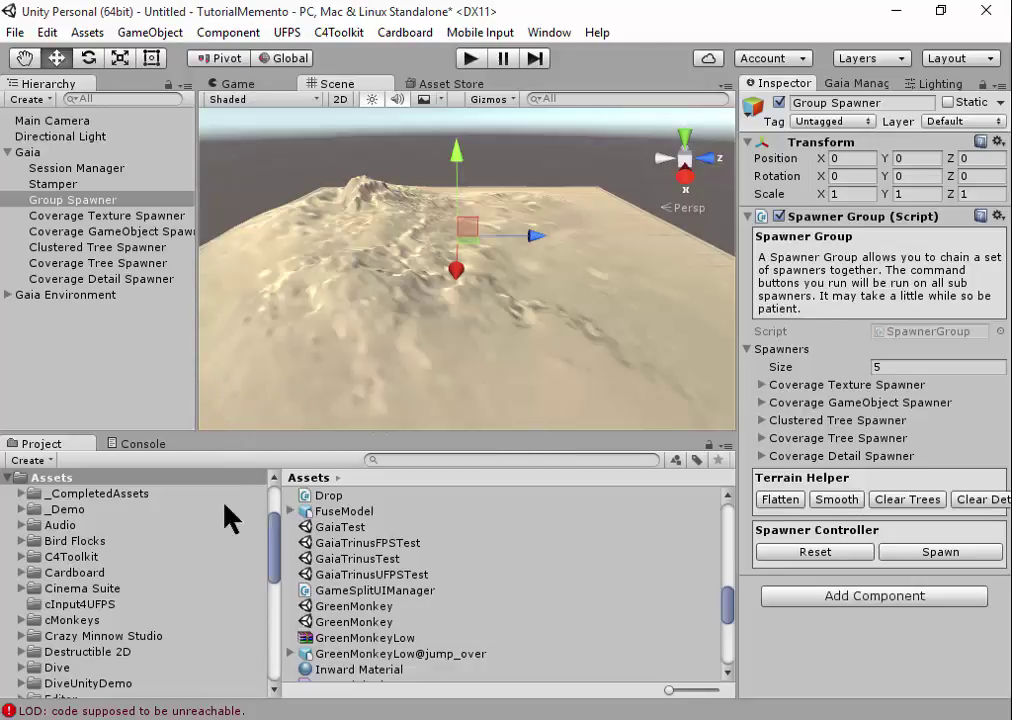
left_click_drag(263, 548, 268, 526)
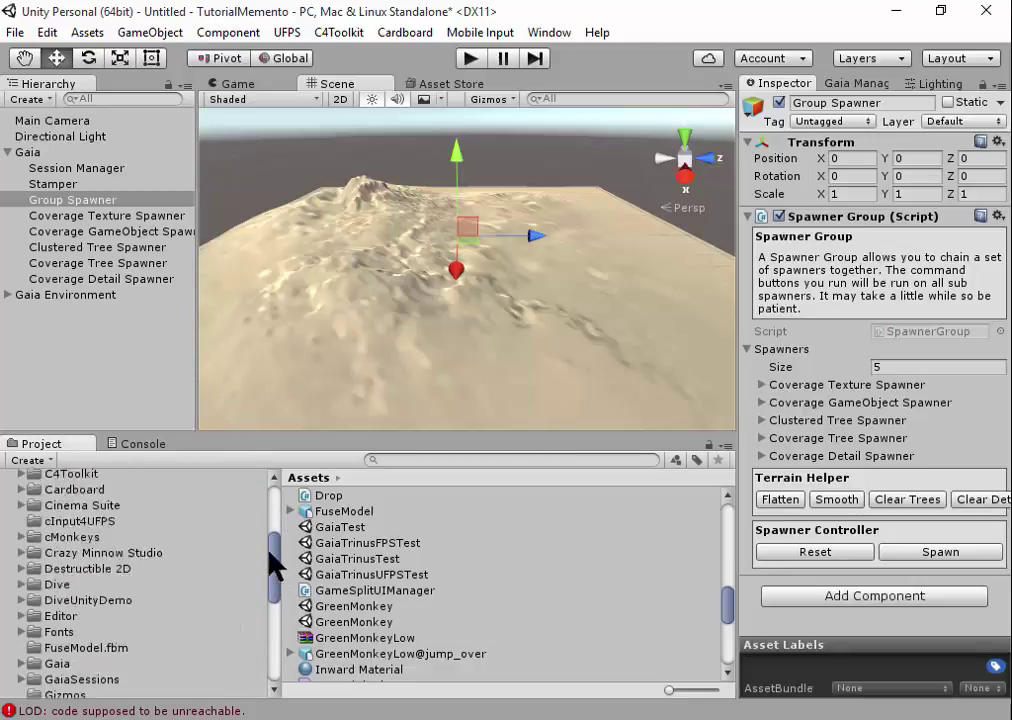
scroll(154, 648, "down", 3)
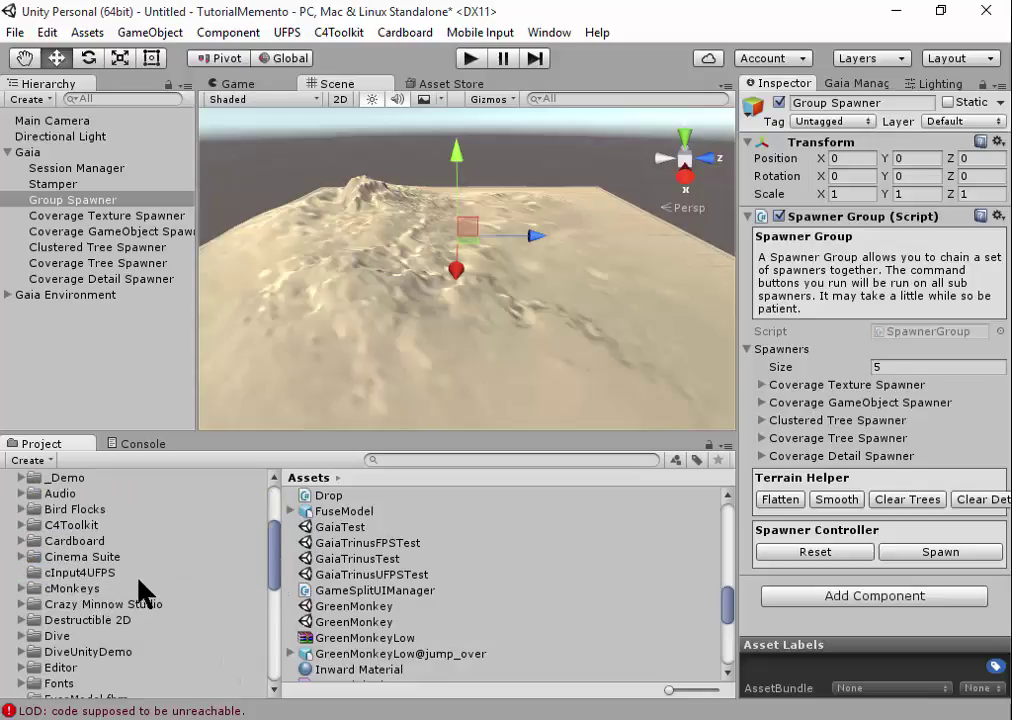
scroll(138, 590, "down", 3)
scroll(139, 585, "down", 3)
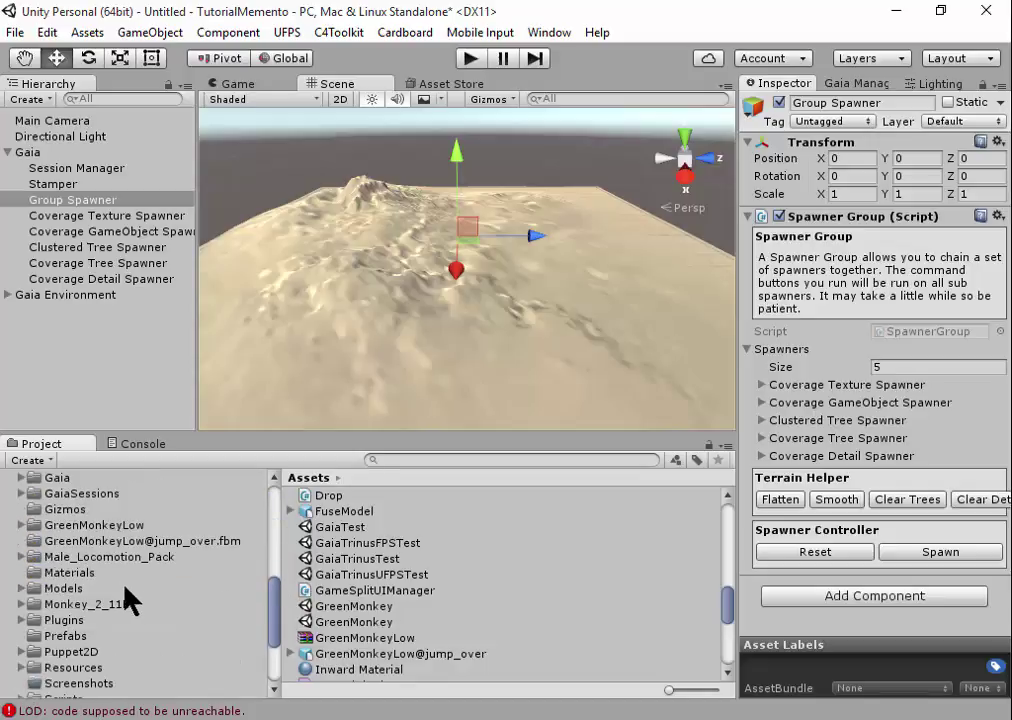
- Browse the Project panel to Assets/Gaia/3rd Party Samplers/SpeedTree
left_click(28, 478)
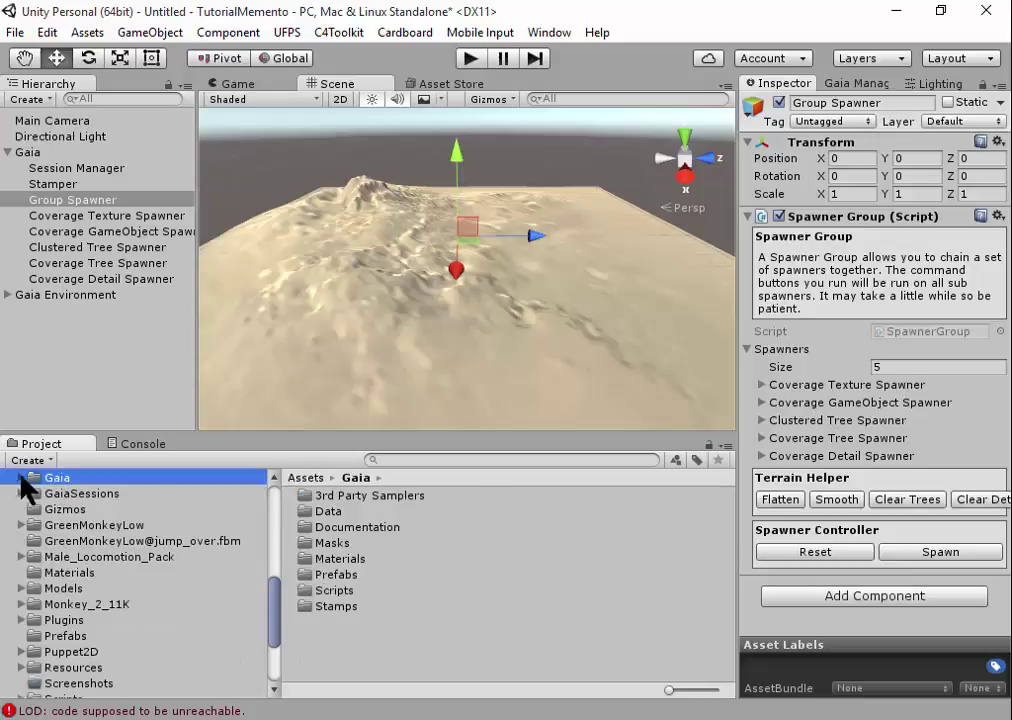
left_click(21, 478)
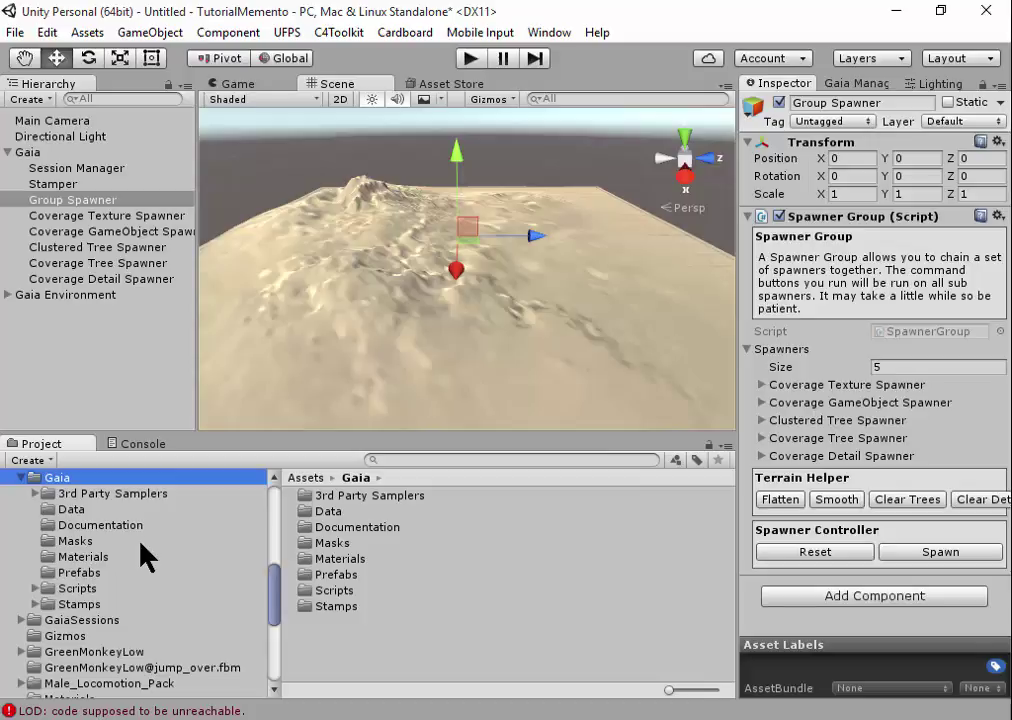
left_click(88, 571)
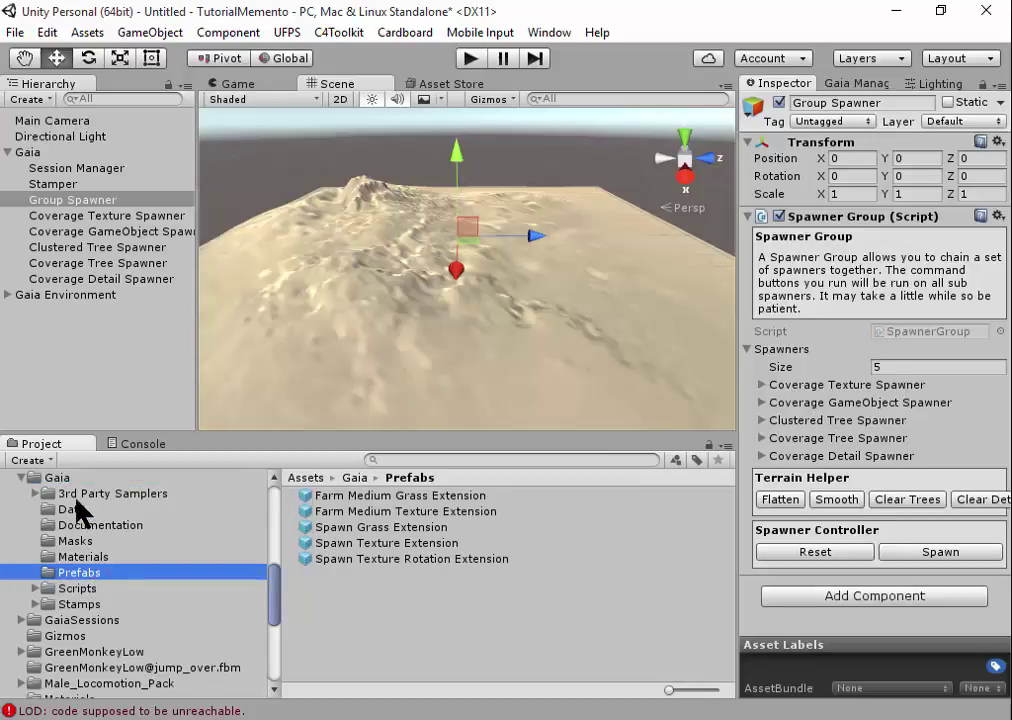
left_click(45, 493)
left_click(35, 493)
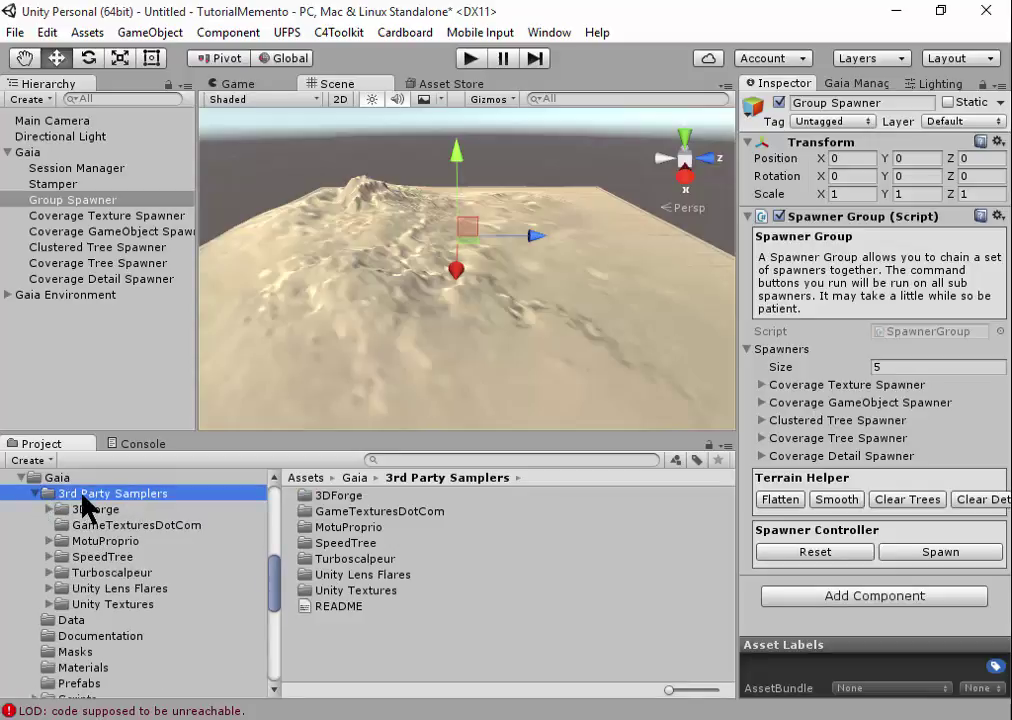
left_click(75, 558)
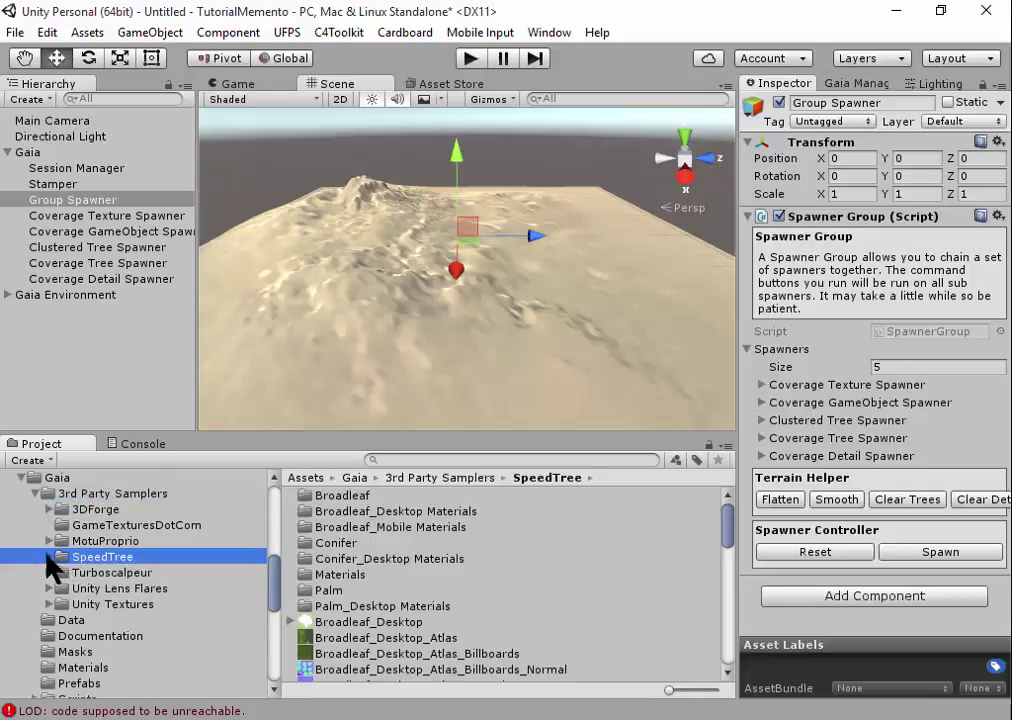
- Preview the Broadleaf_Desktop tree asset, then reselect the Group Spawner
left_click(373, 622)
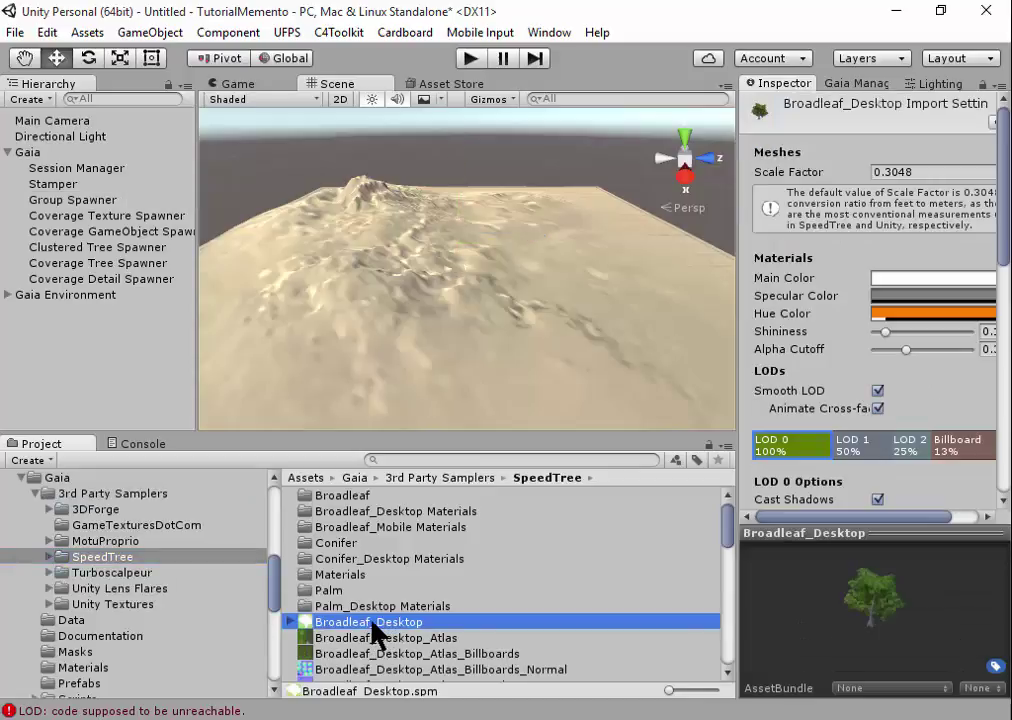
scroll(870, 300, "down", 2)
scroll(870, 300, "down", 3)
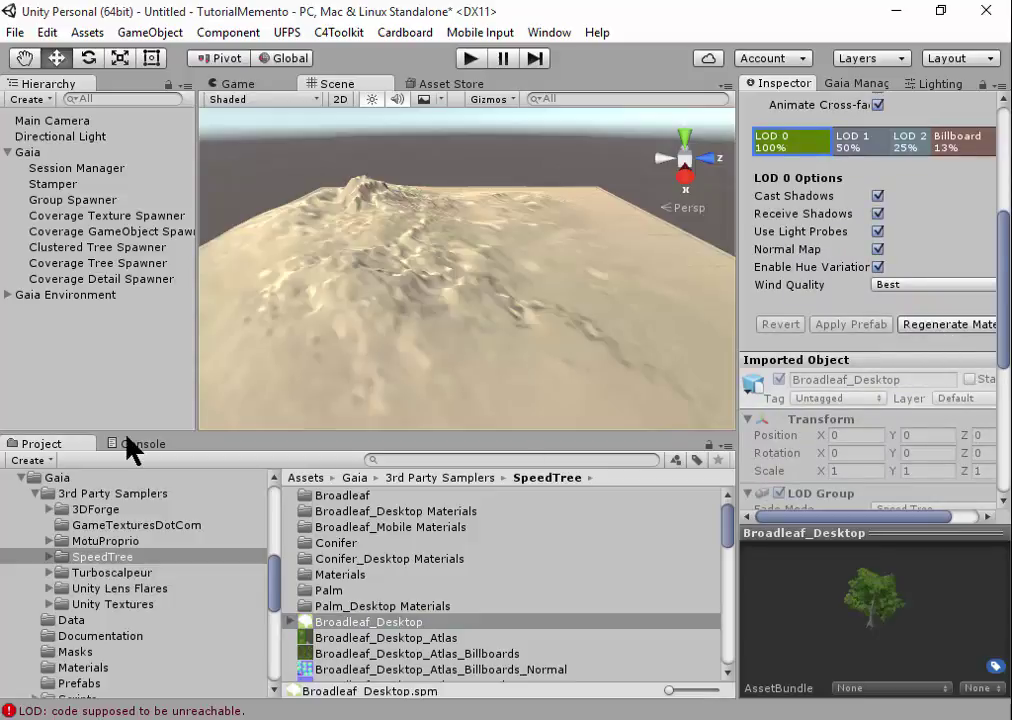
left_click(88, 201)
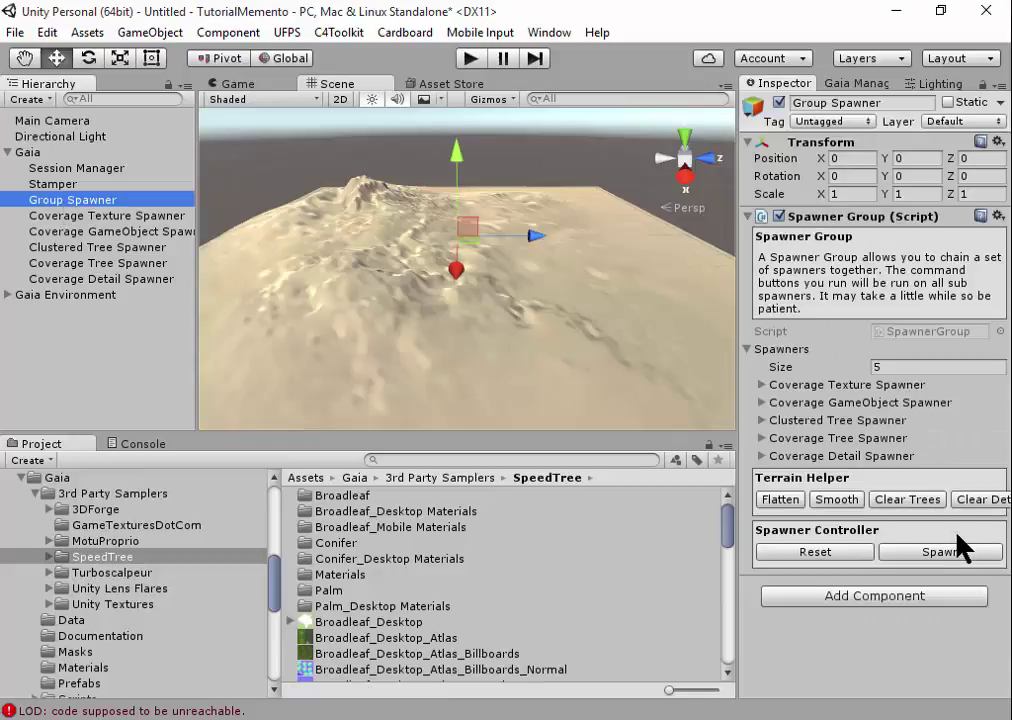
- Spawn the whole Group Spawner to texture the island green, then select Coverage GameObject Spawner
left_click(763, 386)
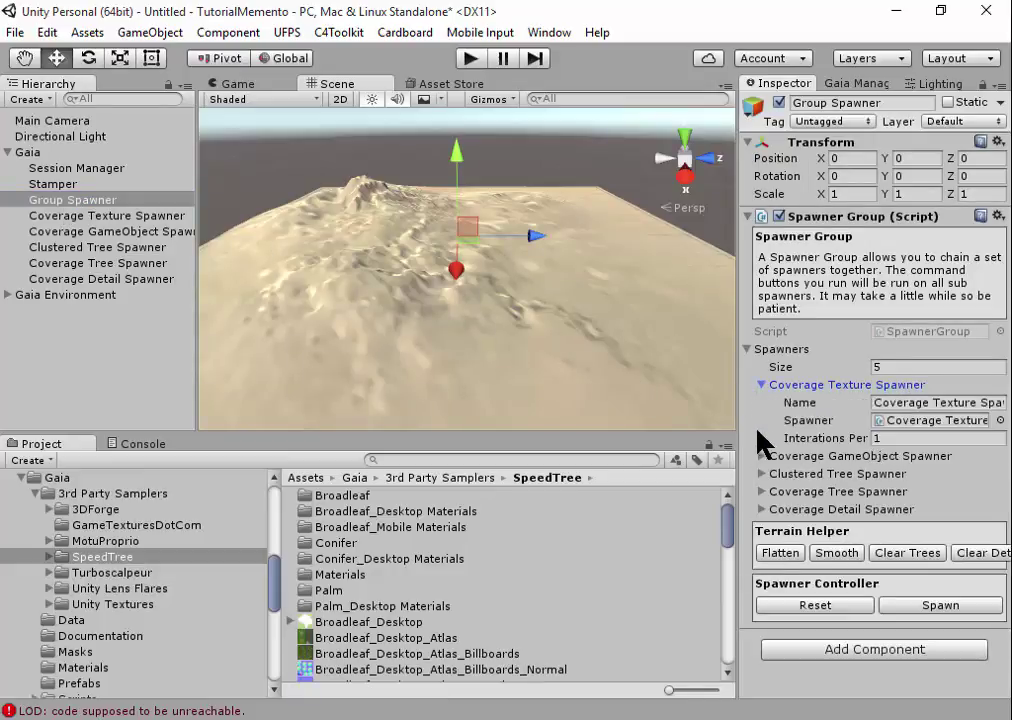
left_click(760, 385)
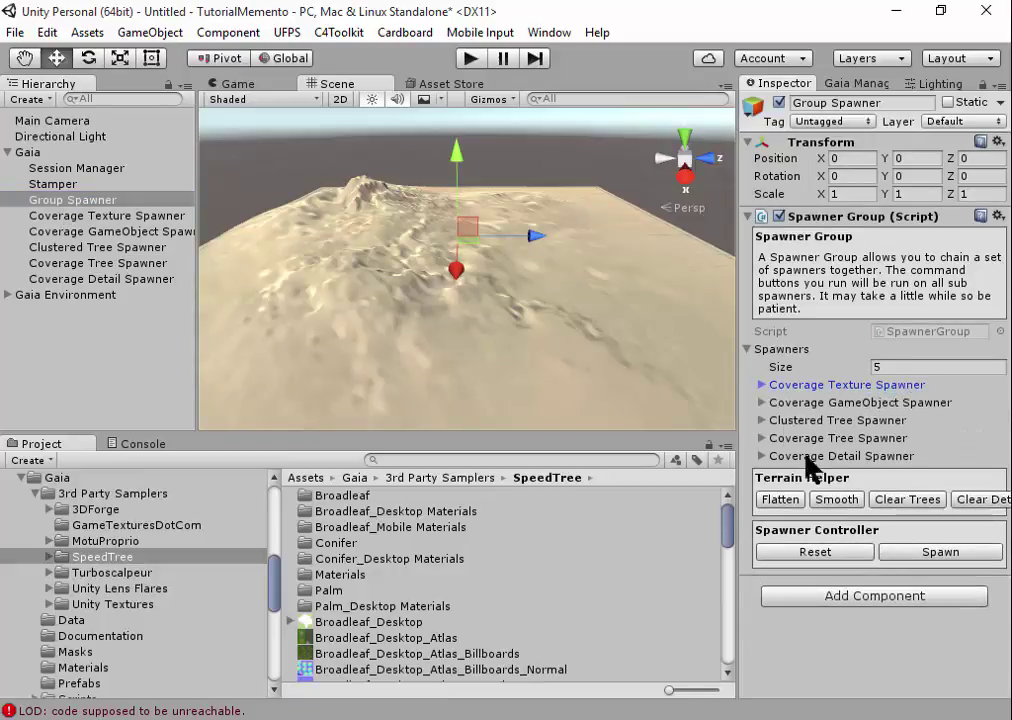
left_click(938, 552)
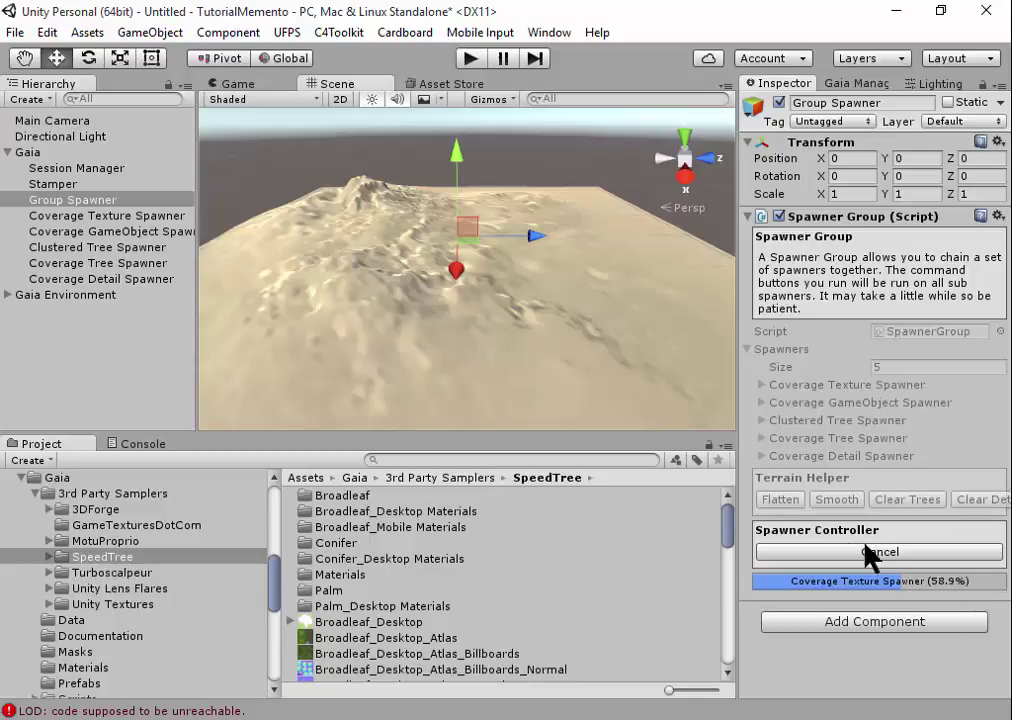
mouse_move(343, 271)
right_mouse_down()
mouse_move(437, 277)
mouse_move(435, 253)
mouse_move(436, 267)
right_mouse_up()
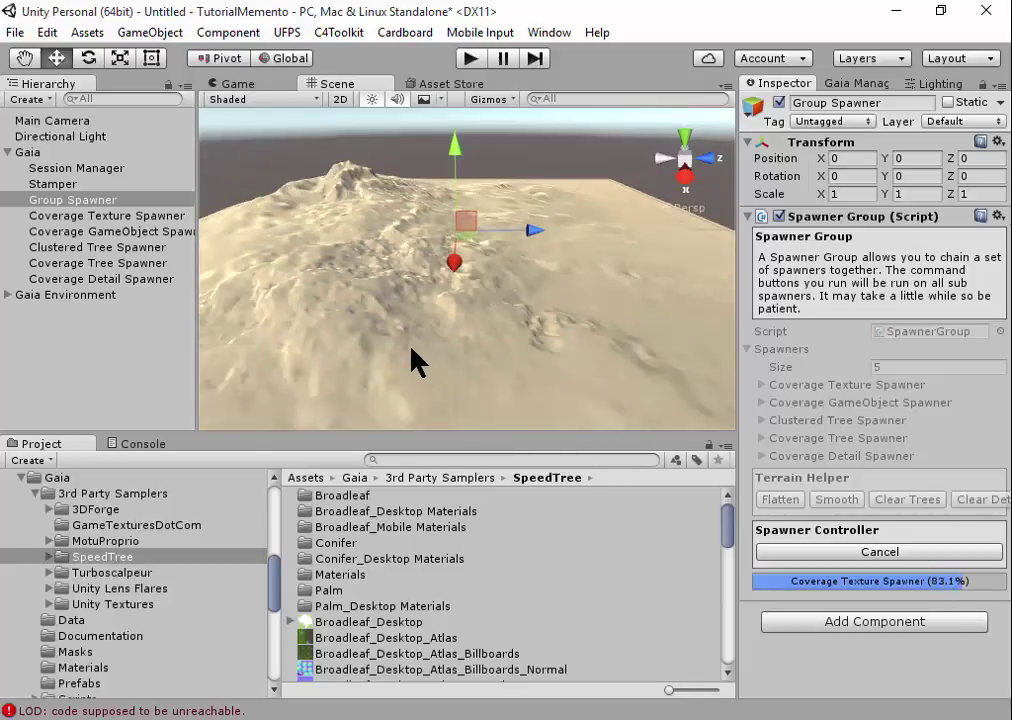
right_click_drag(411, 349, 481, 267)
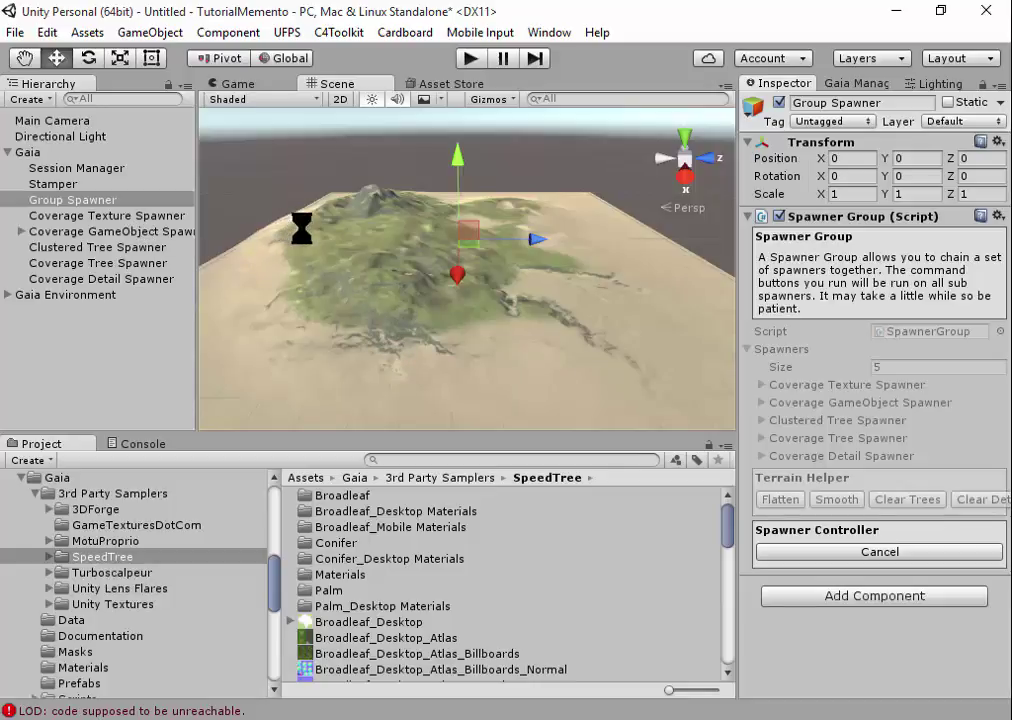
left_click(138, 232)
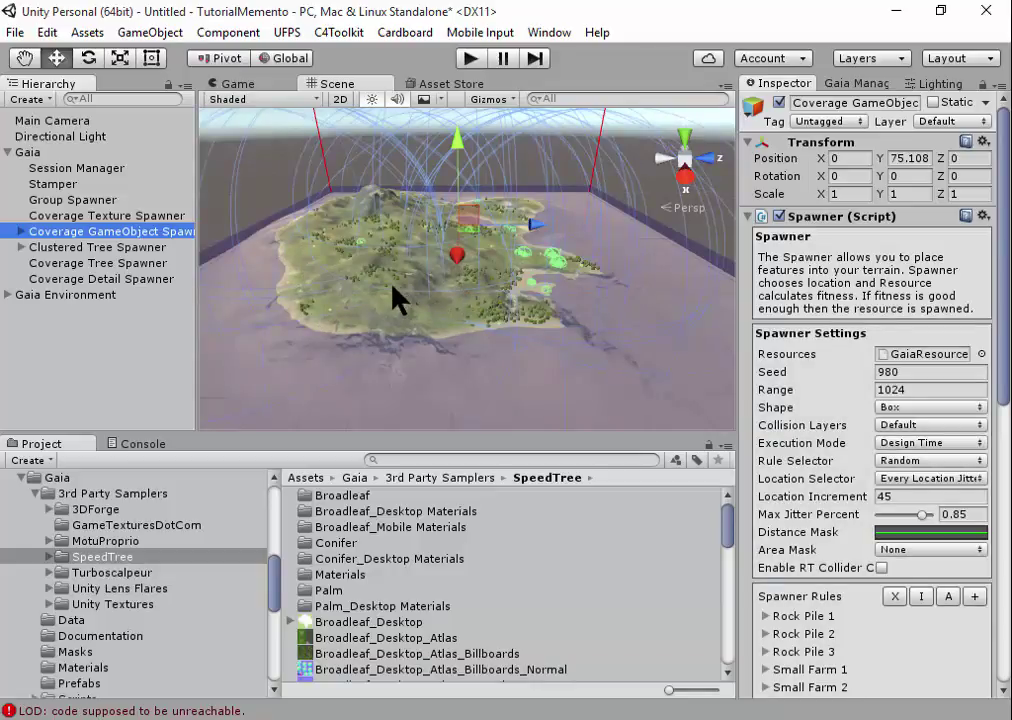
- Spawn on the island, check the Coverage Tree and Detail spawners, then return to Group Spawner
left_click(519, 236, "ctrl")
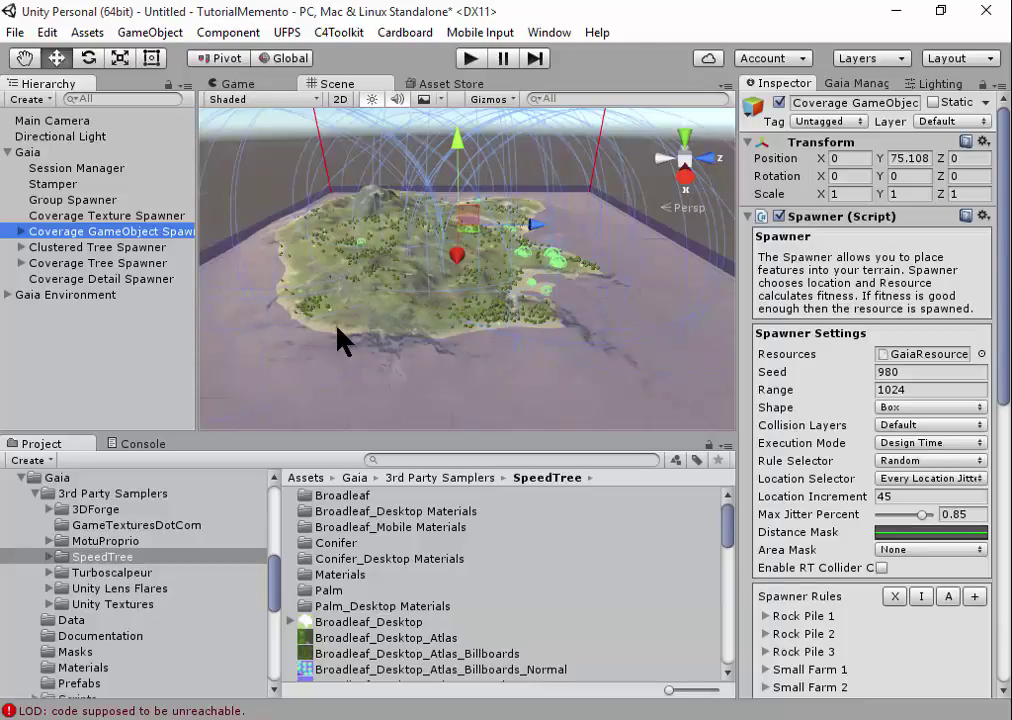
left_click(136, 263)
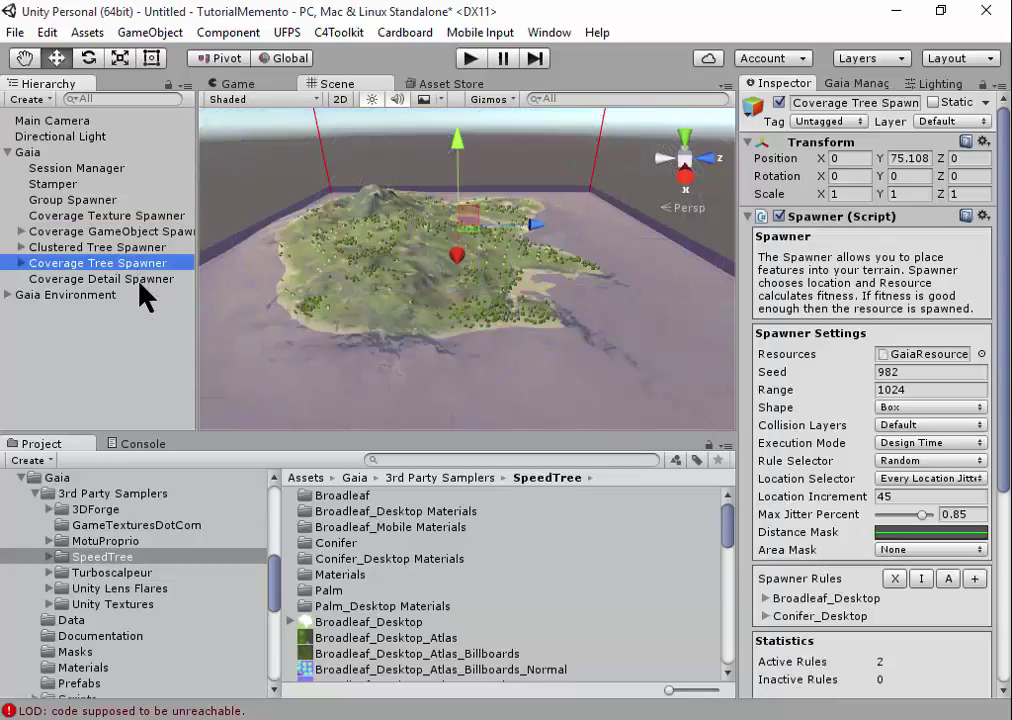
left_click(142, 280)
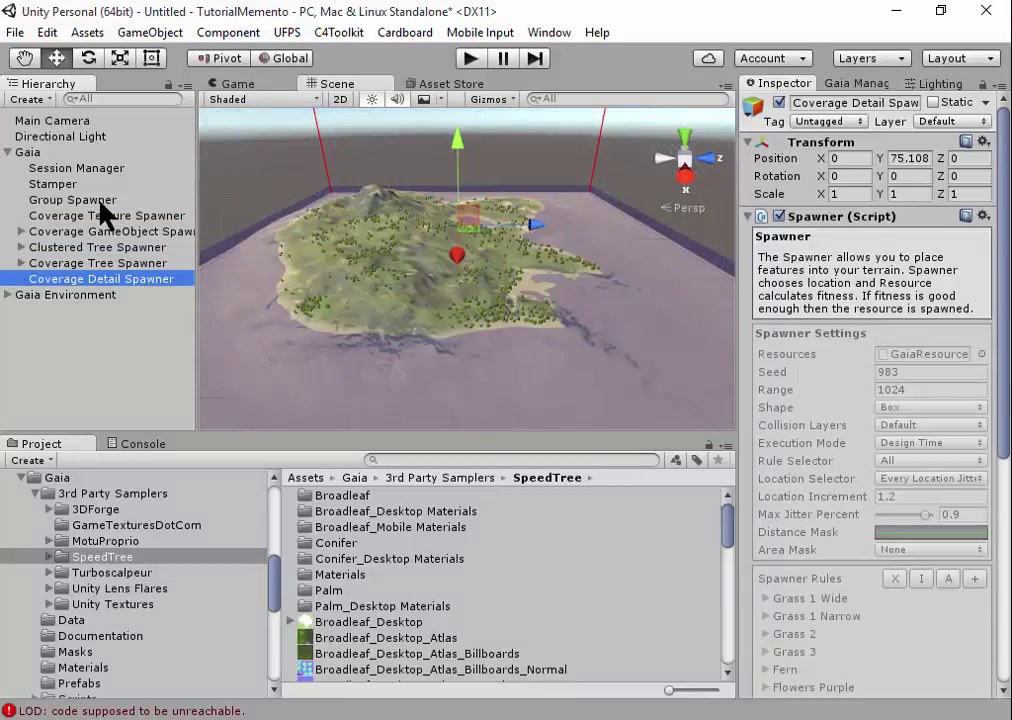
left_click(72, 199)
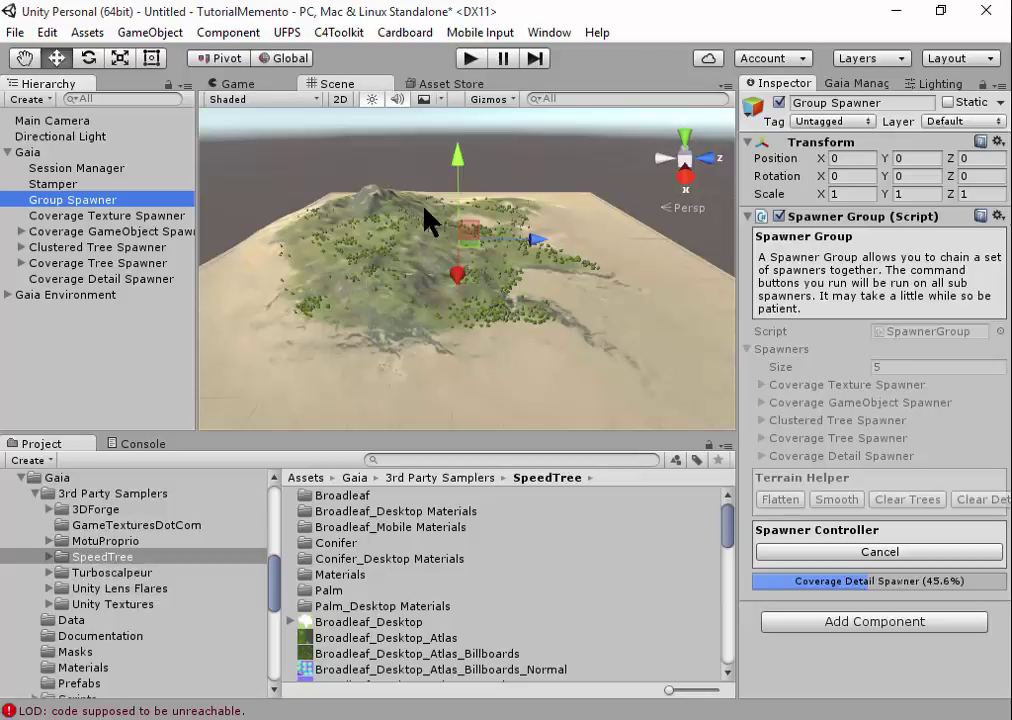
- Orbit to look down on the terrain and zoom in and out while spawning continues
left_click_drag(425, 188, 425, 352, "alt")
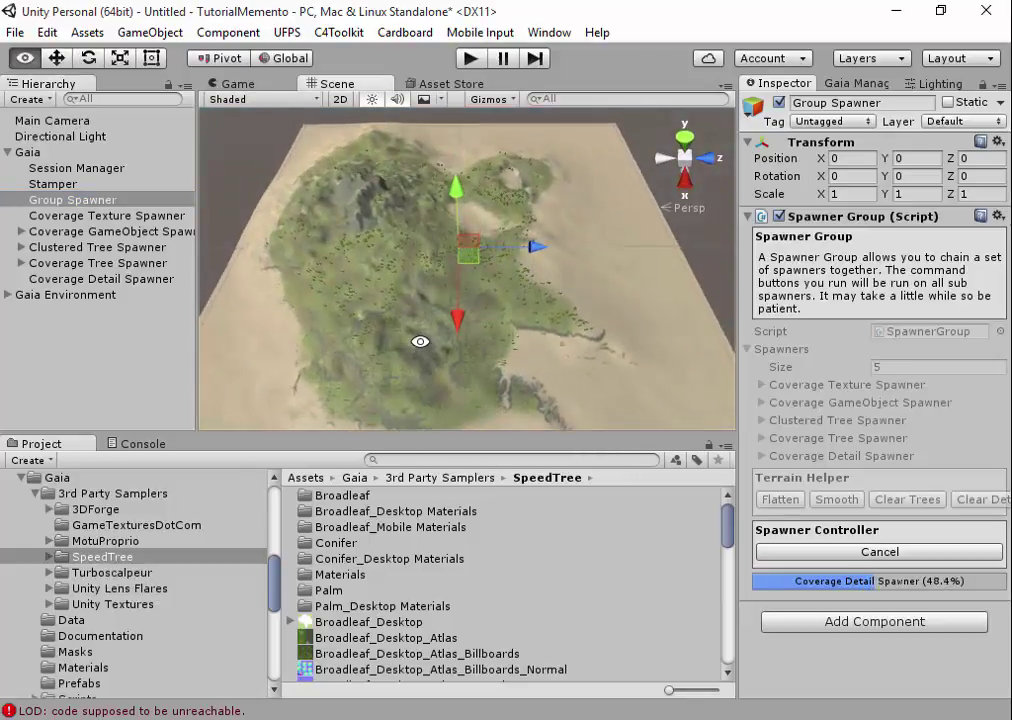
scroll(425, 352, "down", 3)
scroll(416, 350, "down", 2)
scroll(411, 346, "down", 2)
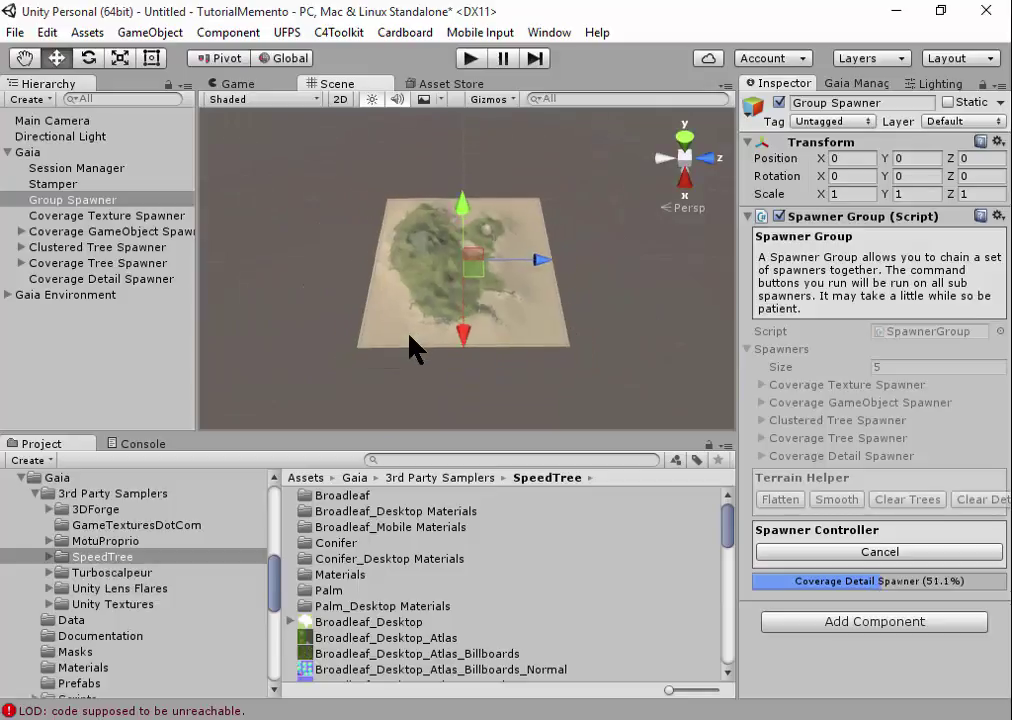
scroll(415, 350, "down", 1)
scroll(414, 350, "down", 1)
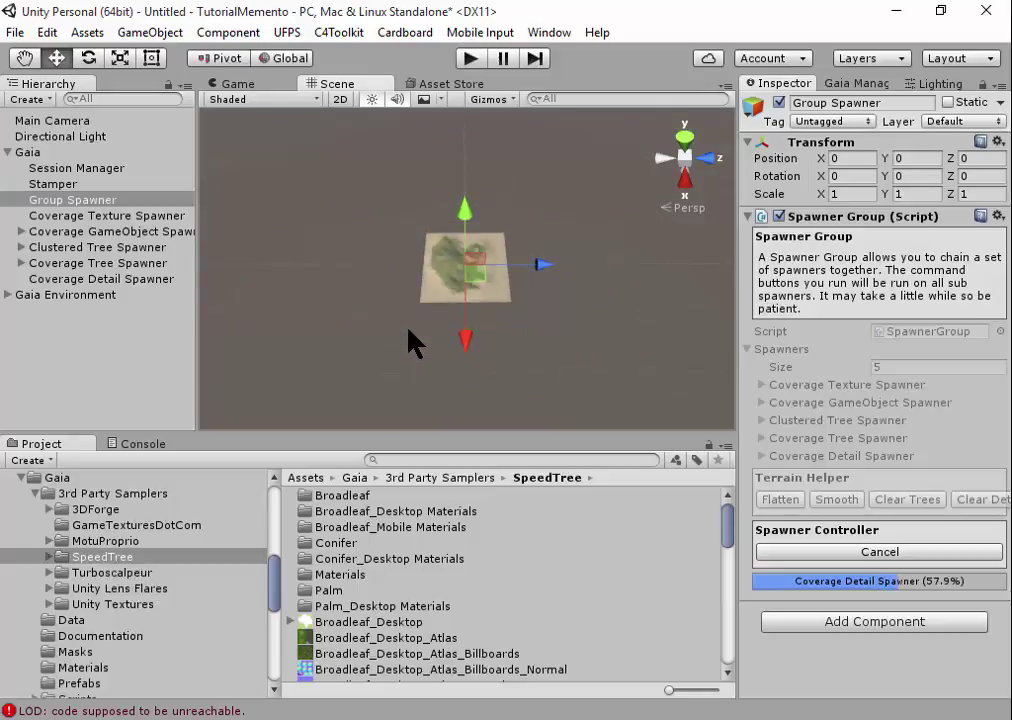
scroll(413, 340, "up", 1)
scroll(413, 338, "up", 2)
scroll(413, 334, "up", 2)
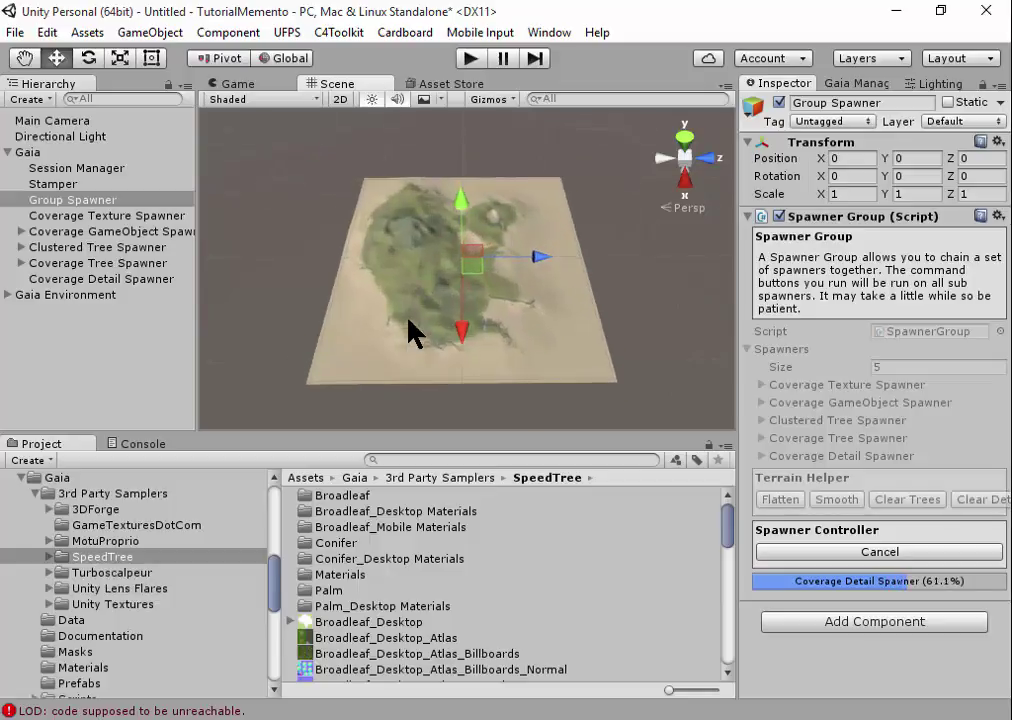
scroll(410, 335, "up", 2)
scroll(409, 333, "up", 1)
scroll(408, 335, "up", 2)
scroll(410, 340, "up", 1)
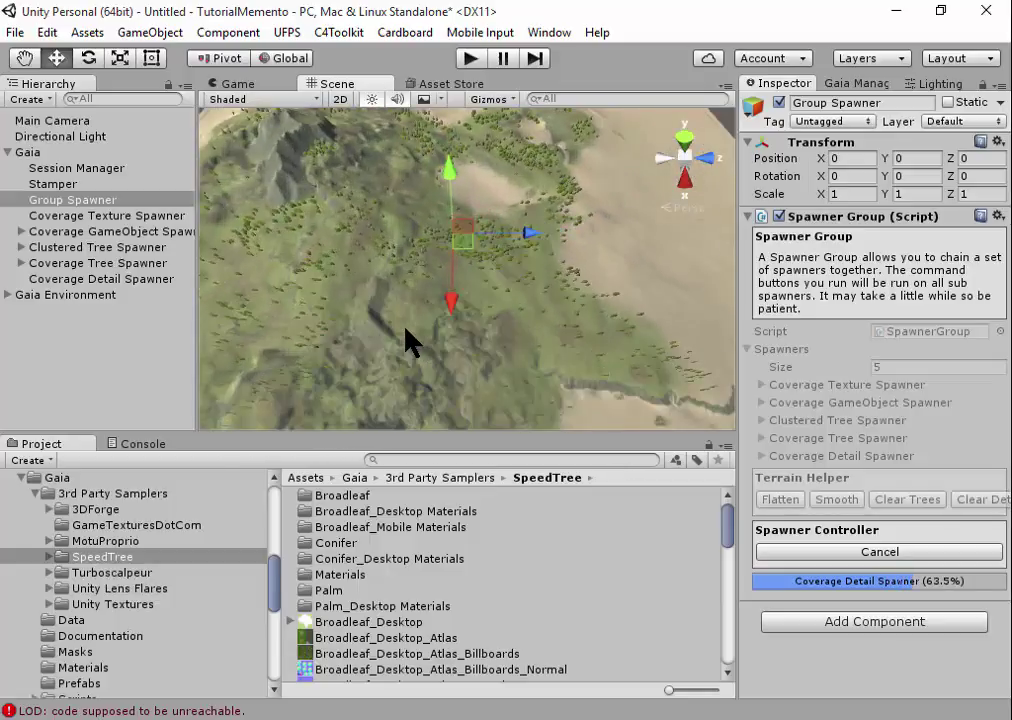
scroll(410, 340, "up", 1)
scroll(410, 340, "up", 1)
scroll(410, 340, "up", 2)
scroll(410, 341, "up", 2)
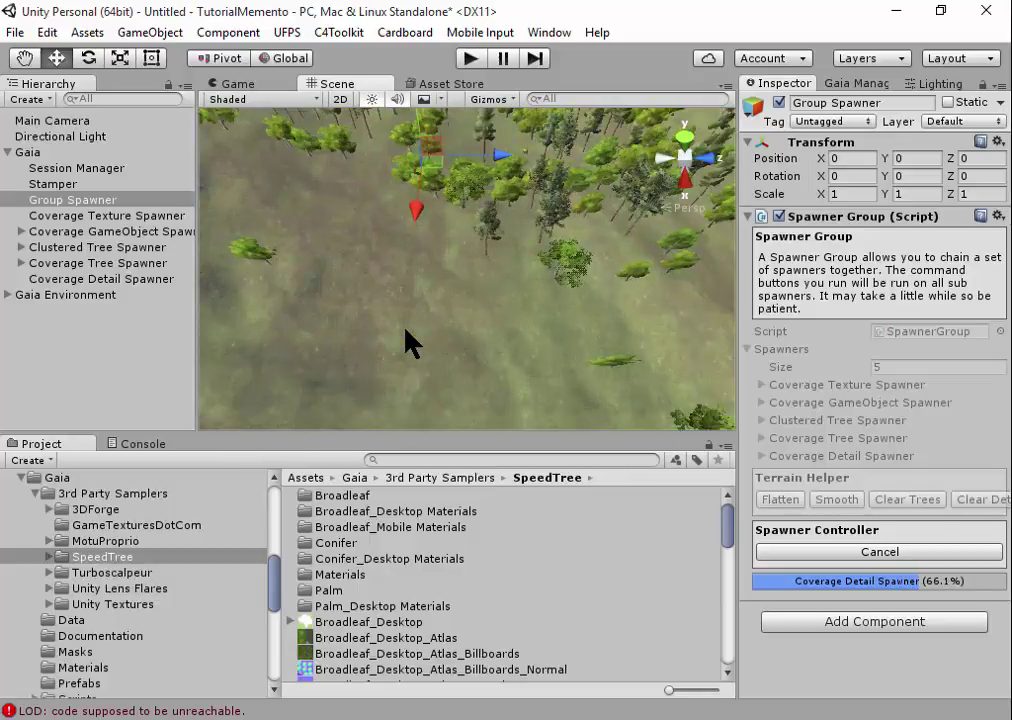
scroll(406, 332, "up", 2)
scroll(406, 332, "up", 2)
scroll(406, 333, "up", 1)
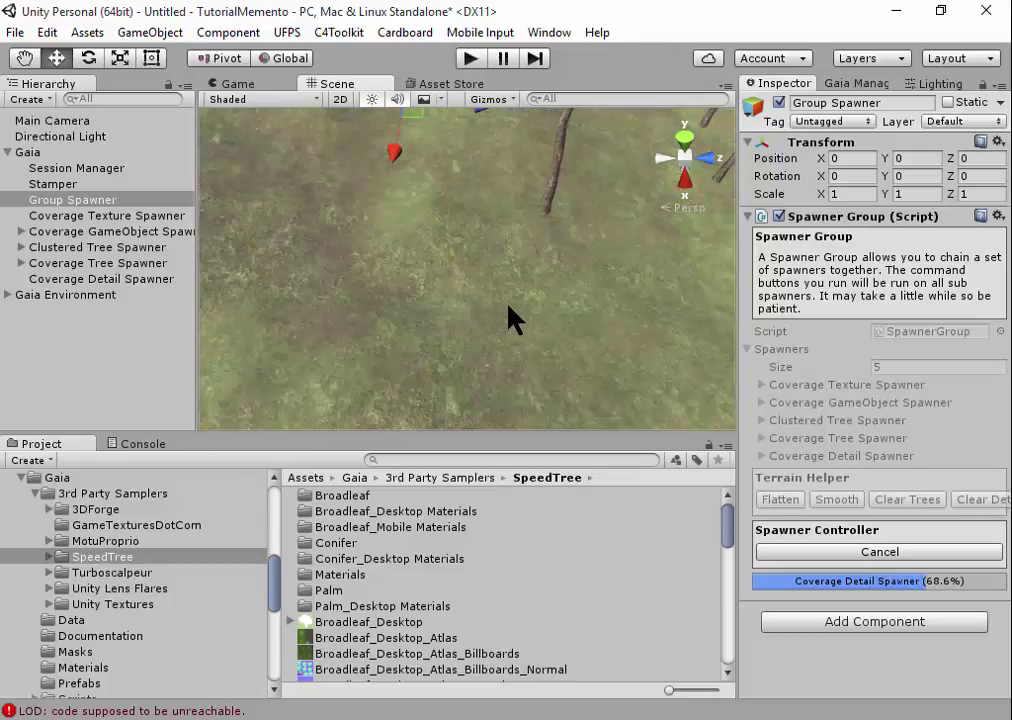
scroll(509, 305, "down", 1)
scroll(515, 330, "down", 2)
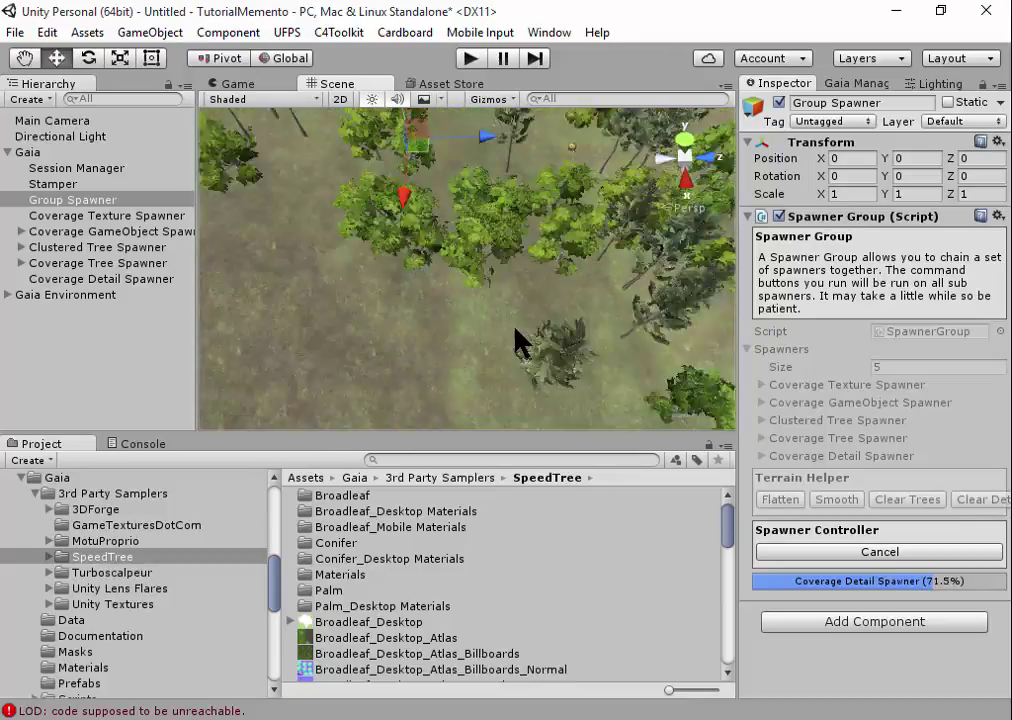
scroll(512, 345, "down", 2)
- Fly the view among the new trees, from ground-level trunks up to the treetops
mouse_move(512, 345)
left_mouse_down("alt")
mouse_move(556, 200)
mouse_move(620, 345)
left_mouse_up("alt")
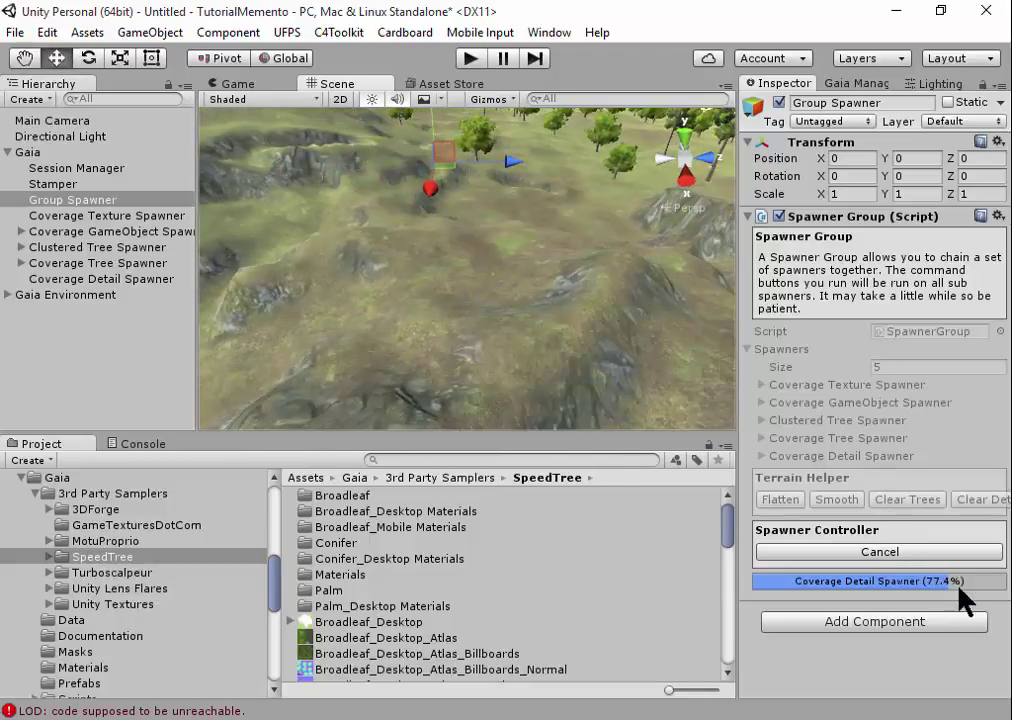
left_click_drag(464, 271, 498, 325, "alt")
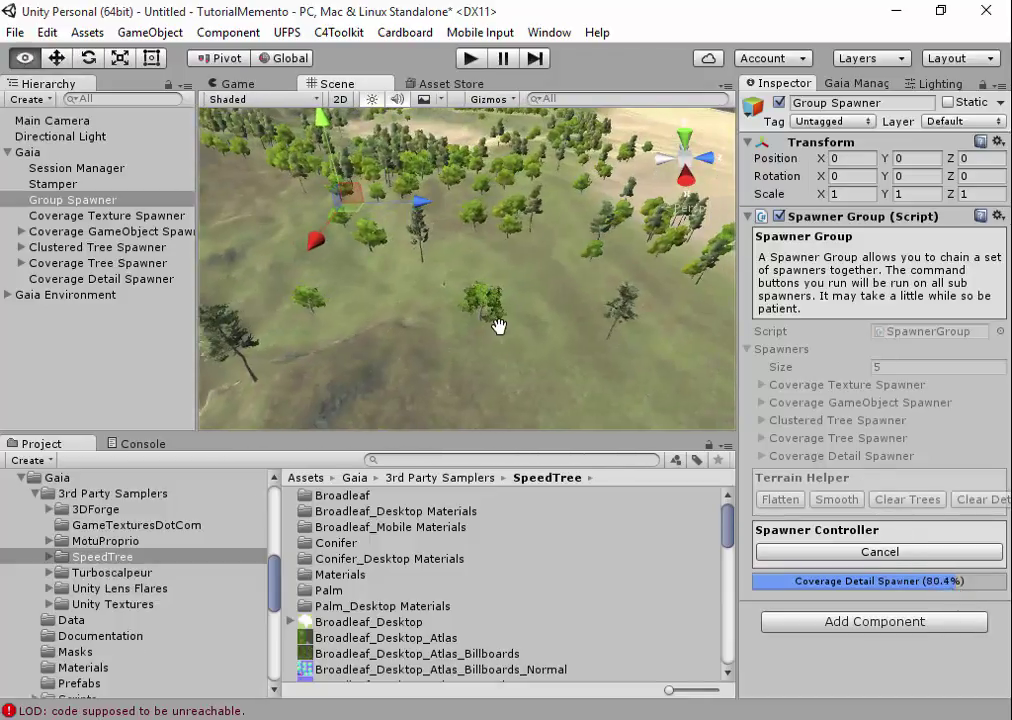
scroll(500, 333, "up", 2)
scroll(500, 333, "up", 2)
scroll(500, 333, "up", 2)
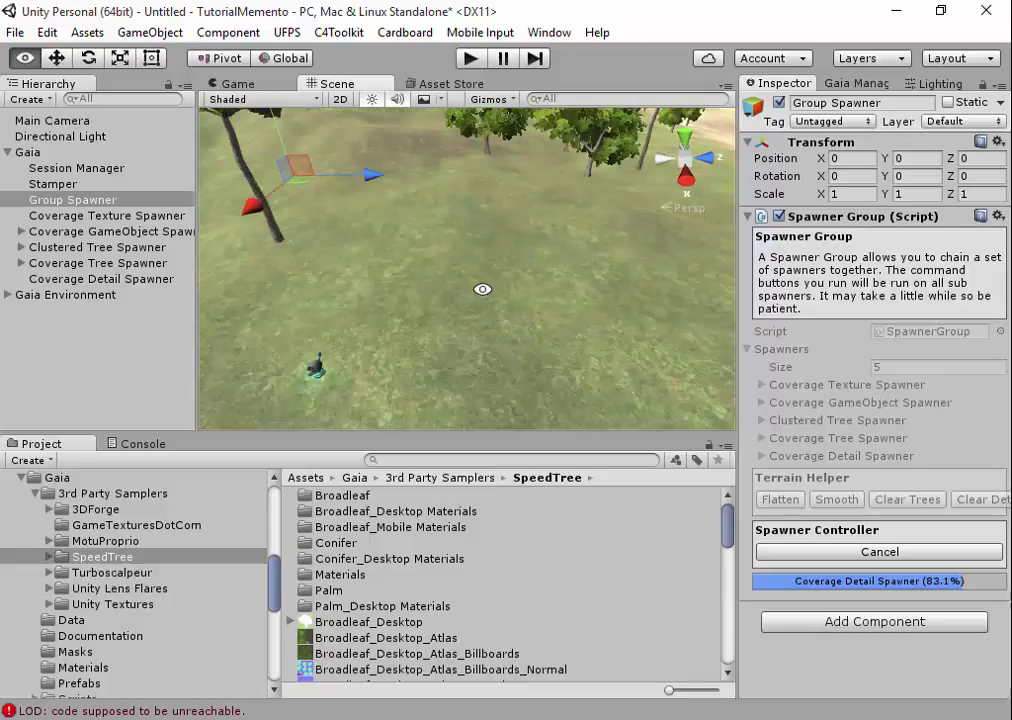
scroll(515, 316, "down", 3)
scroll(492, 307, "down", 2)
scroll(500, 345, "down", 2)
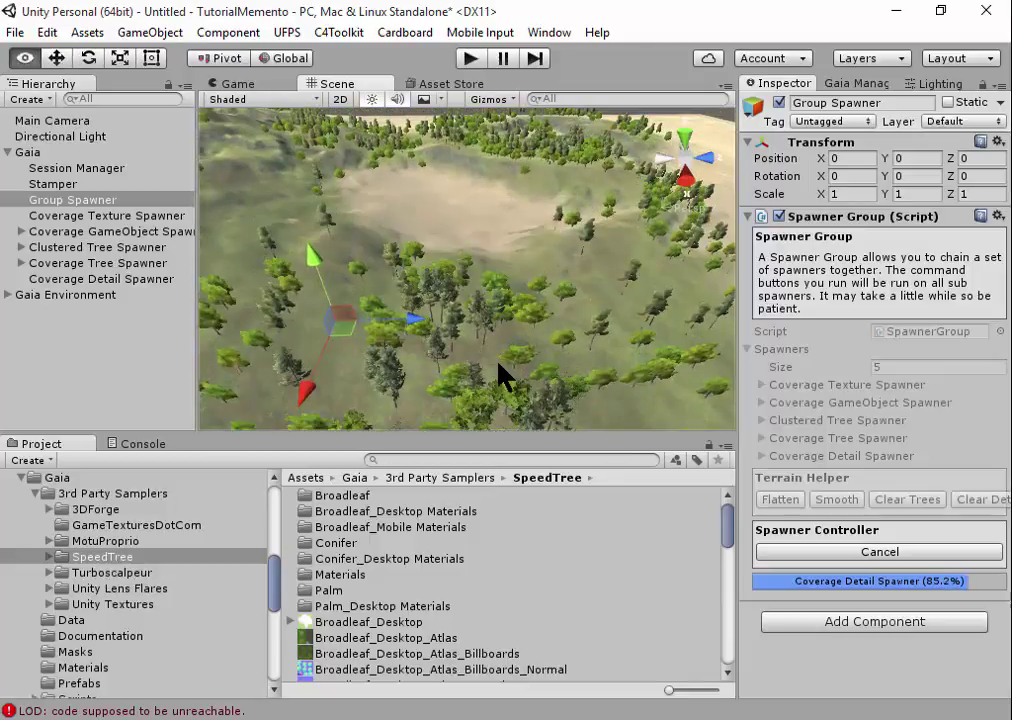
scroll(498, 364, "up", 2)
scroll(492, 361, "up", 2)
scroll(492, 361, "up", 2)
scroll(493, 355, "up", 2)
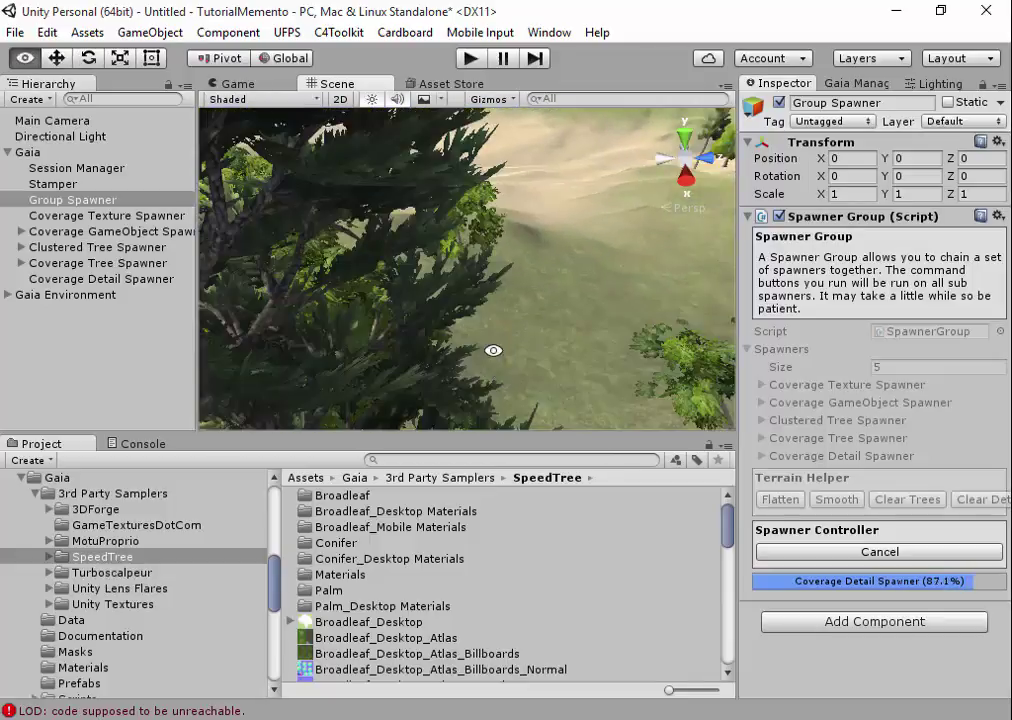
scroll(494, 345, "up", 2)
scroll(505, 336, "up", 2)
scroll(518, 328, "up", 2)
scroll(530, 323, "up", 2)
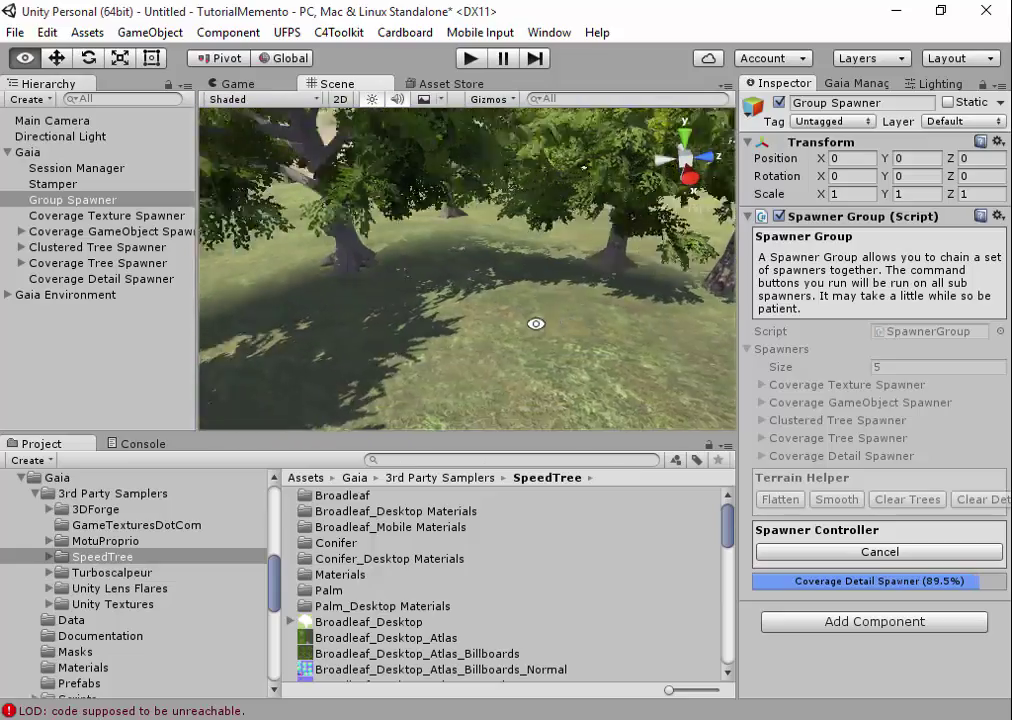
right_click_drag(536, 324, 595, 324)
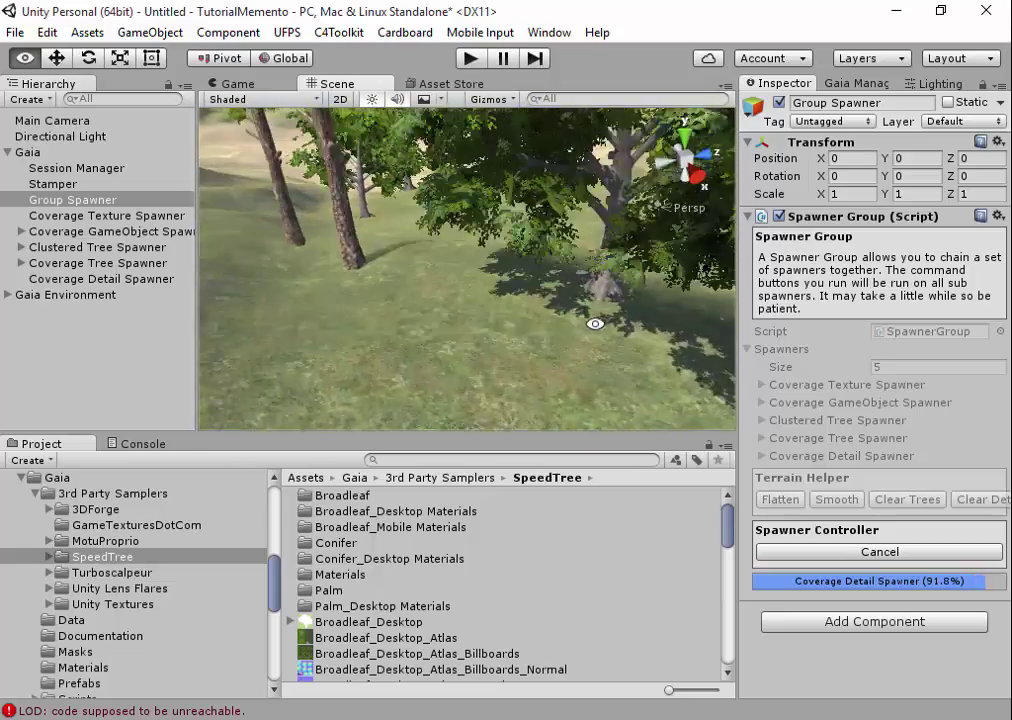
mouse_move(595, 324)
right_mouse_down()
mouse_move(529, 332)
mouse_move(525, 298)
mouse_move(361, 258)
right_mouse_up()
scroll(521, 337, "down", 2)
scroll(522, 340, "down", 3)
scroll(524, 345, "down", 3)
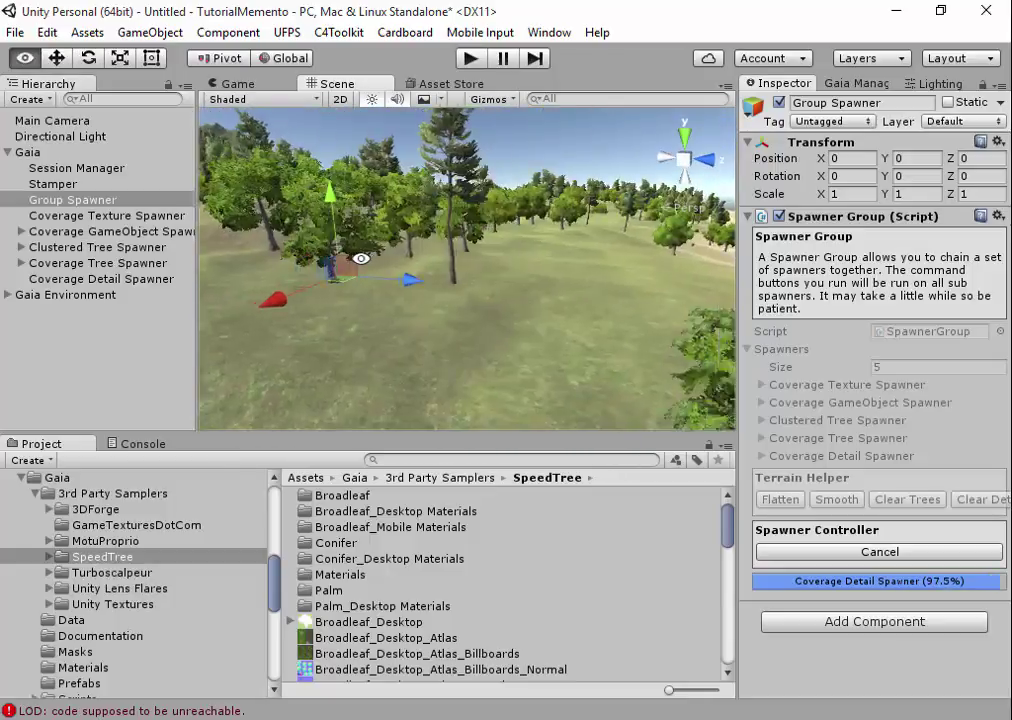
right_click_drag(361, 258, 334, 322)
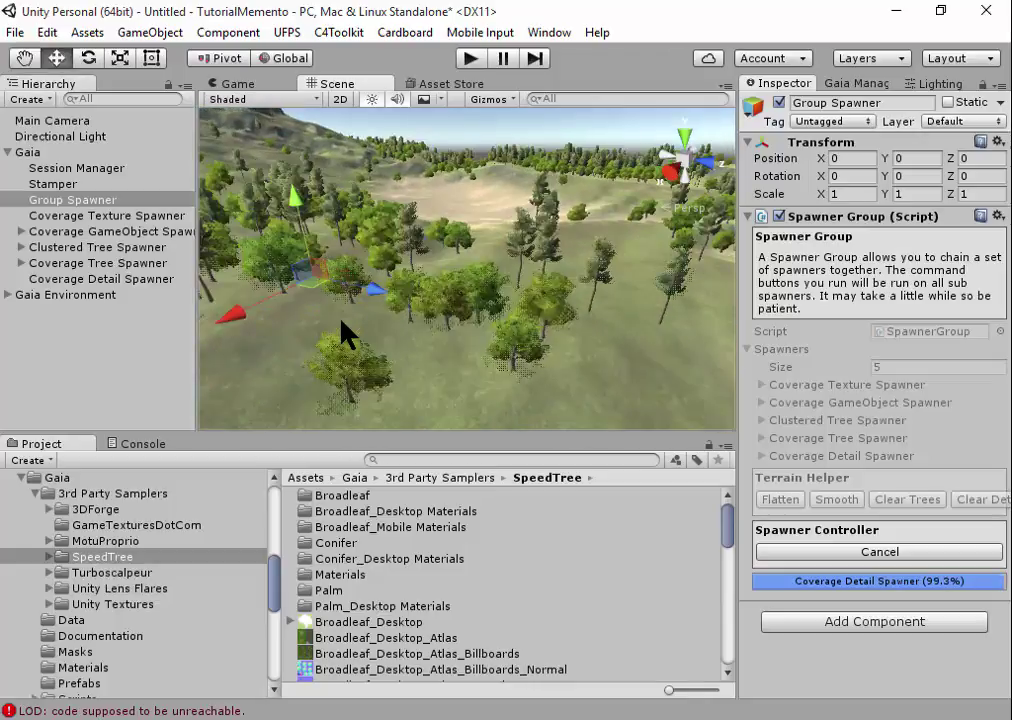
scroll(345, 333, "up", 3)
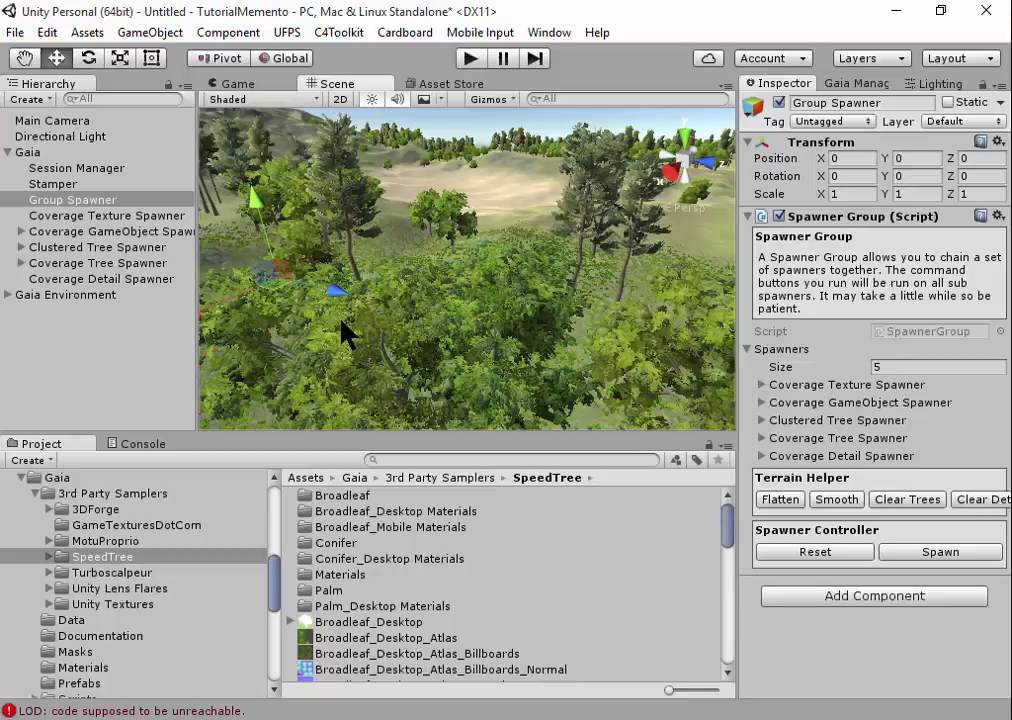
mouse_move(341, 331)
right_mouse_down()
mouse_move(476, 315)
mouse_move(480, 335)
mouse_move(445, 339)
mouse_move(355, 319)
right_mouse_up()
key("w")
right_click_drag(333, 317, 385, 335)
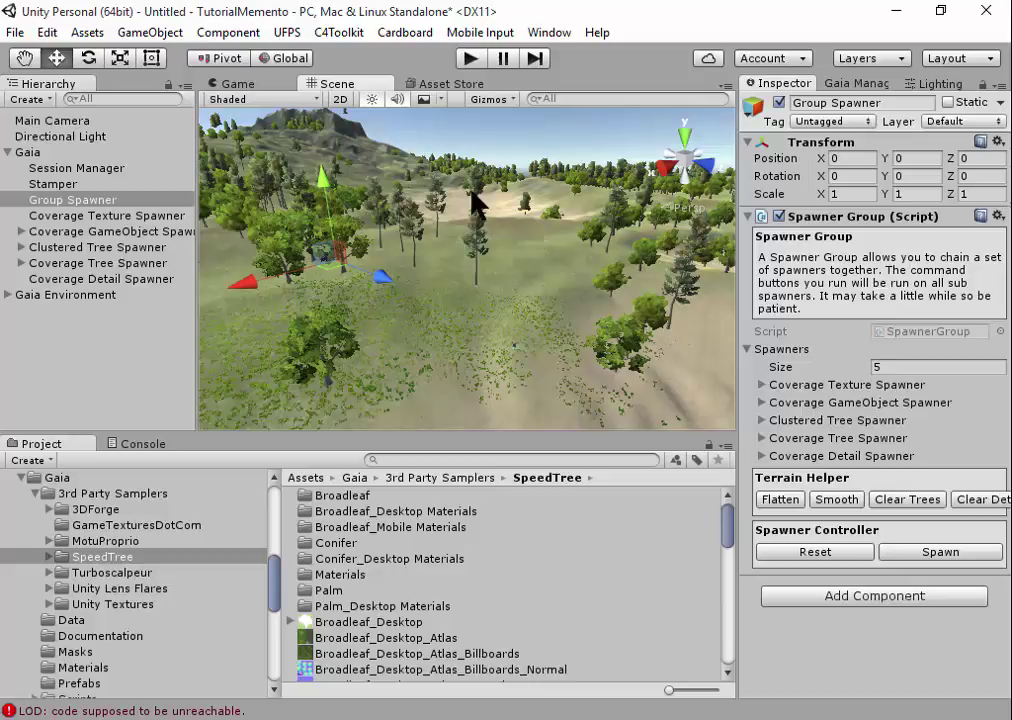
mouse_move(517, 199)
right_mouse_down()
mouse_move(448, 335)
mouse_move(549, 204)
right_mouse_up()
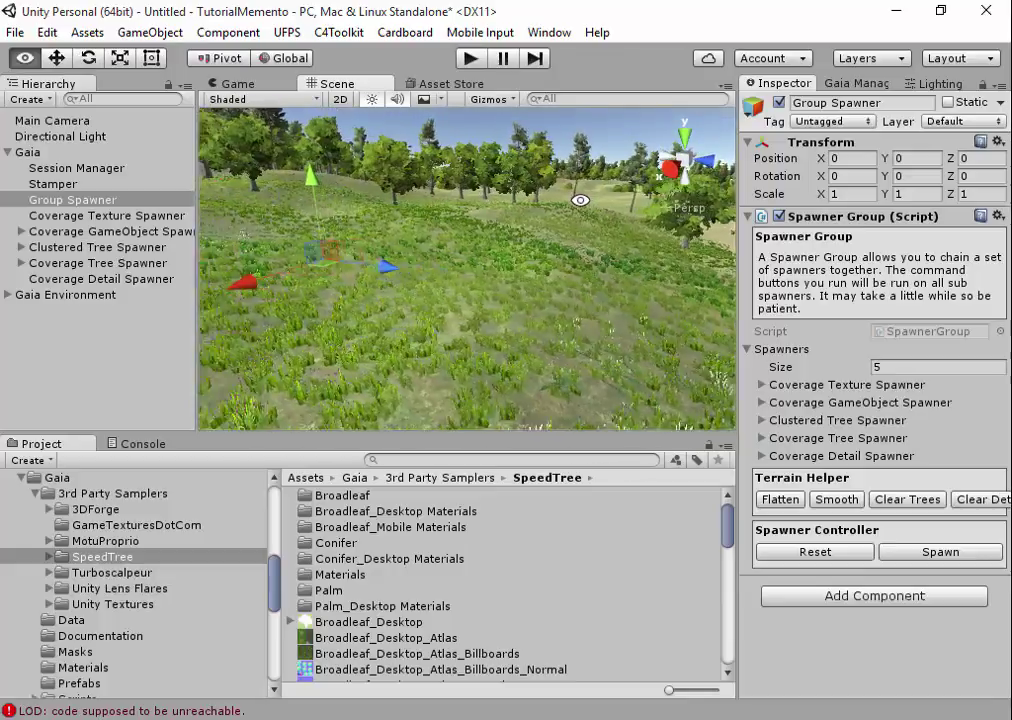
right_click_drag(549, 204, 409, 258)
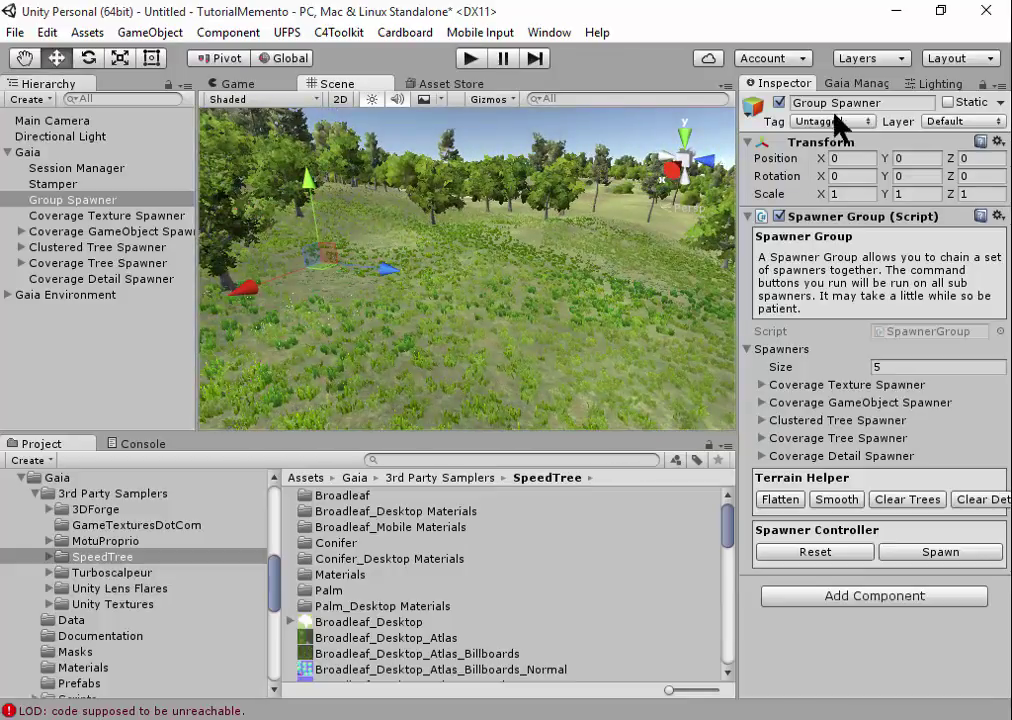
- Show the Gaia Manager setup steps and check the Import Package options without importing
left_click(878, 88)
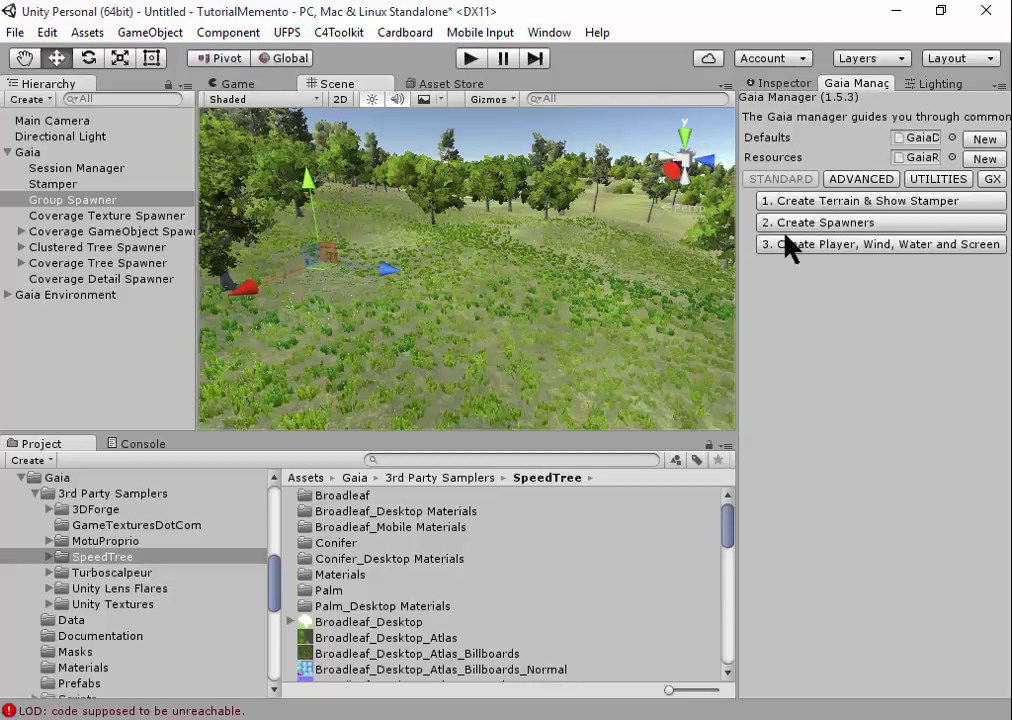
middle_click_drag(337, 190, 424, 197)
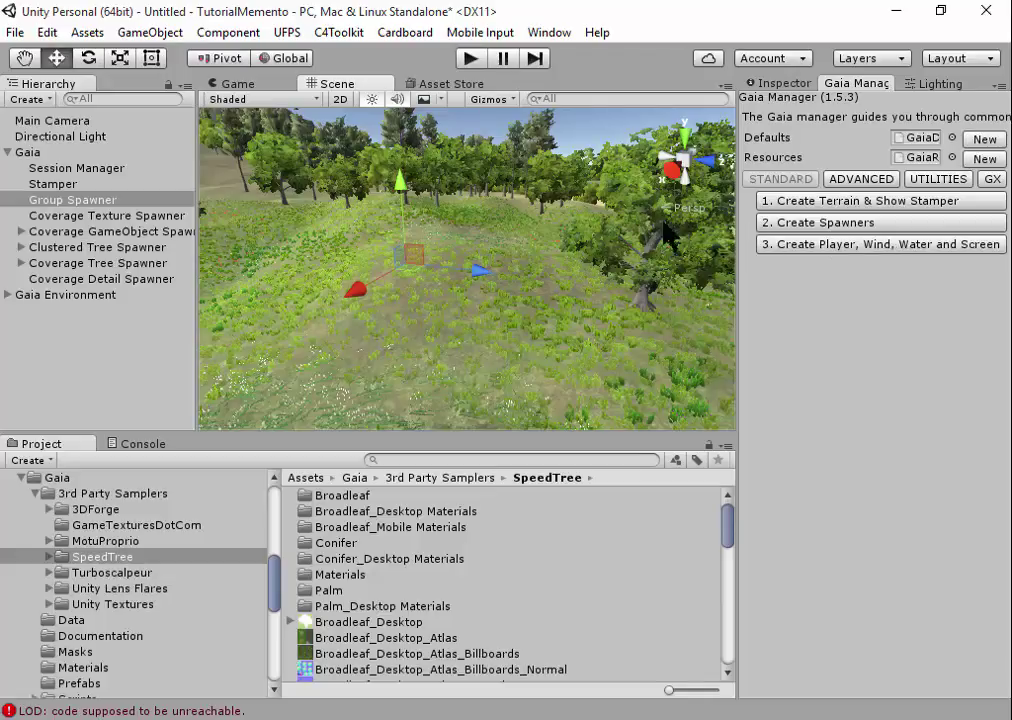
left_click(85, 32)
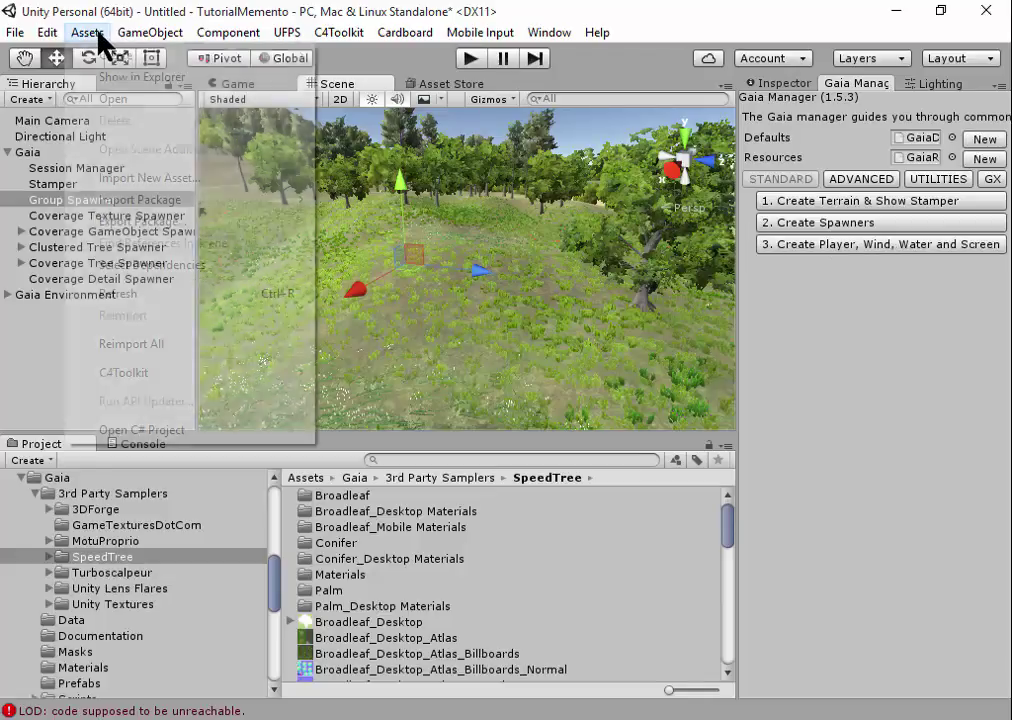
mouse_move(165, 200)
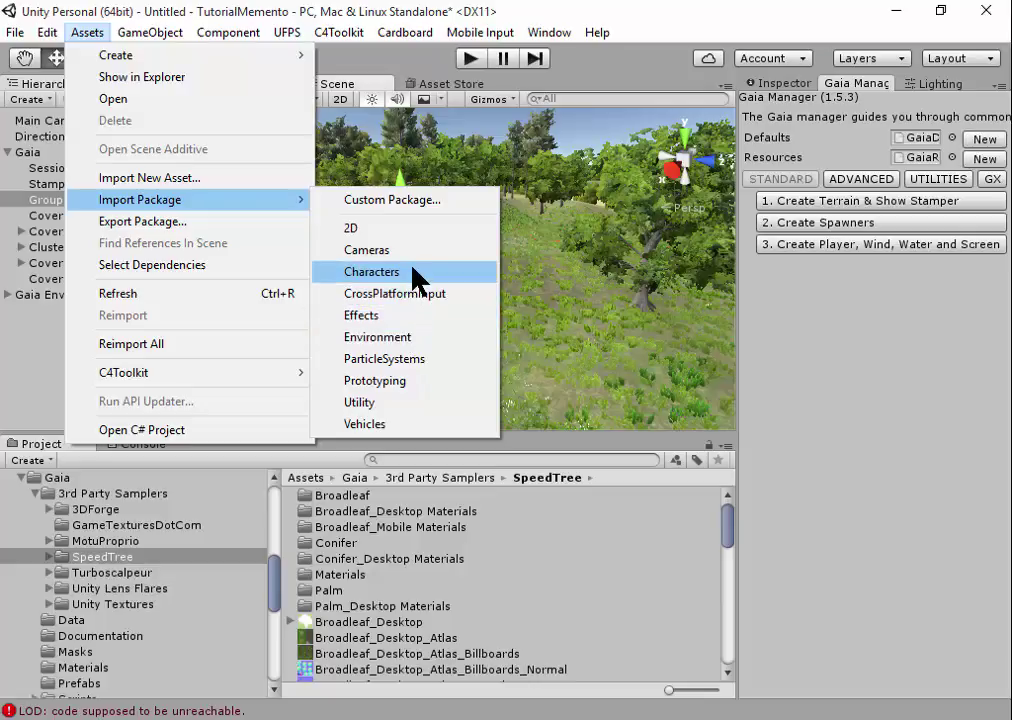
left_click(19, 480)
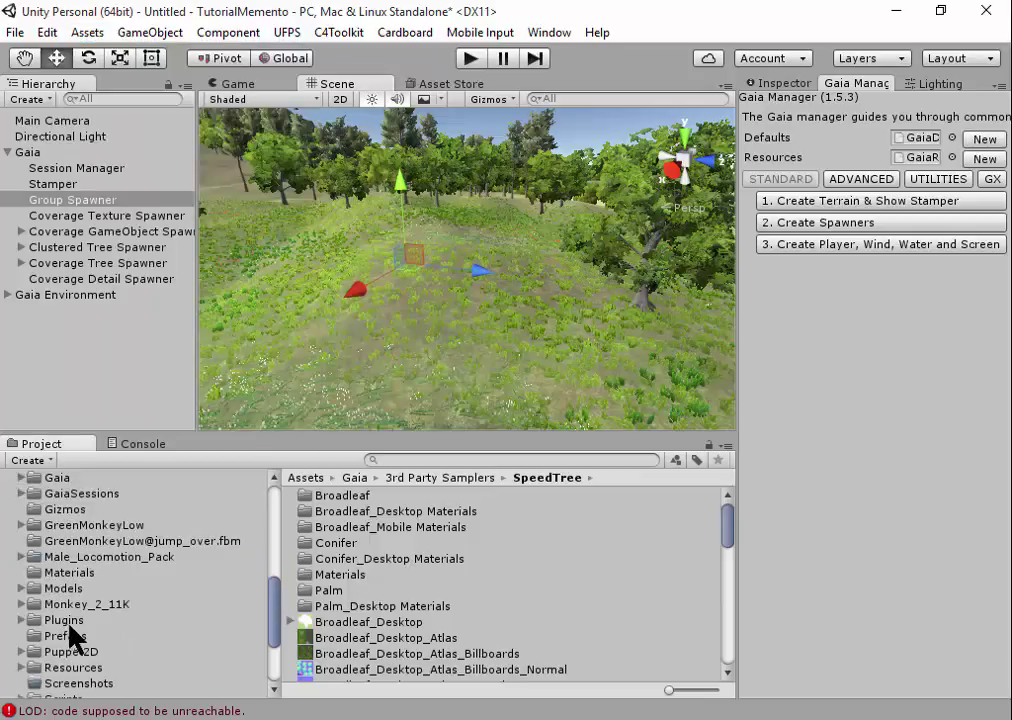
- Expand the Standard Assets folder in the Project panel to view its contents
scroll(70, 632, "up", 2)
scroll(64, 618, "up", 2)
scroll(55, 605, "down", 5)
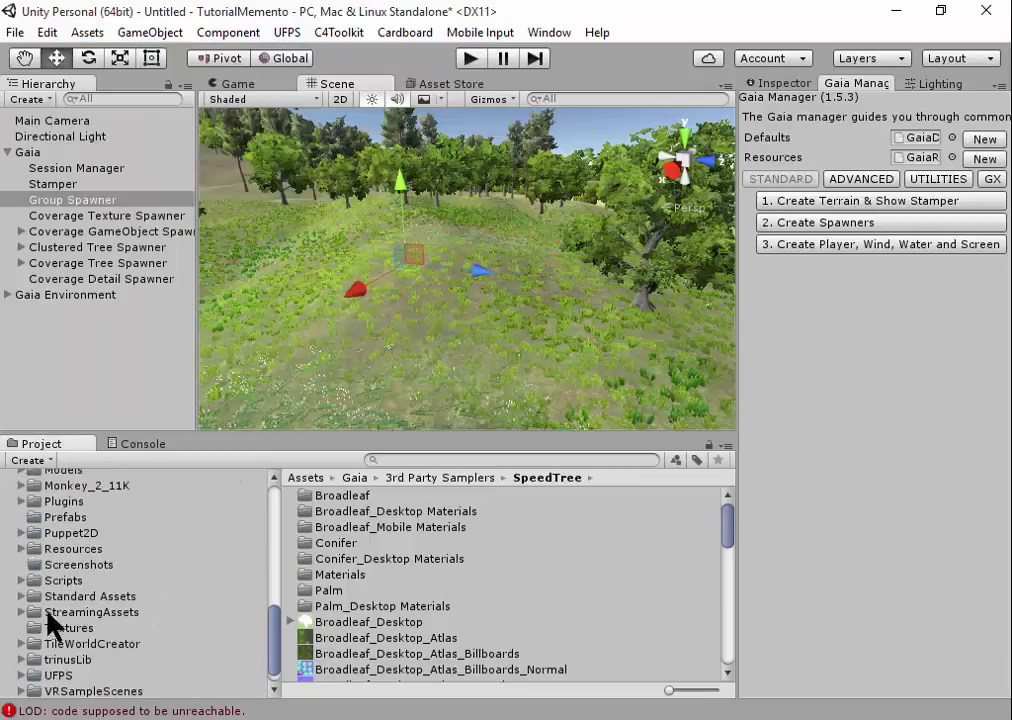
left_click(20, 596)
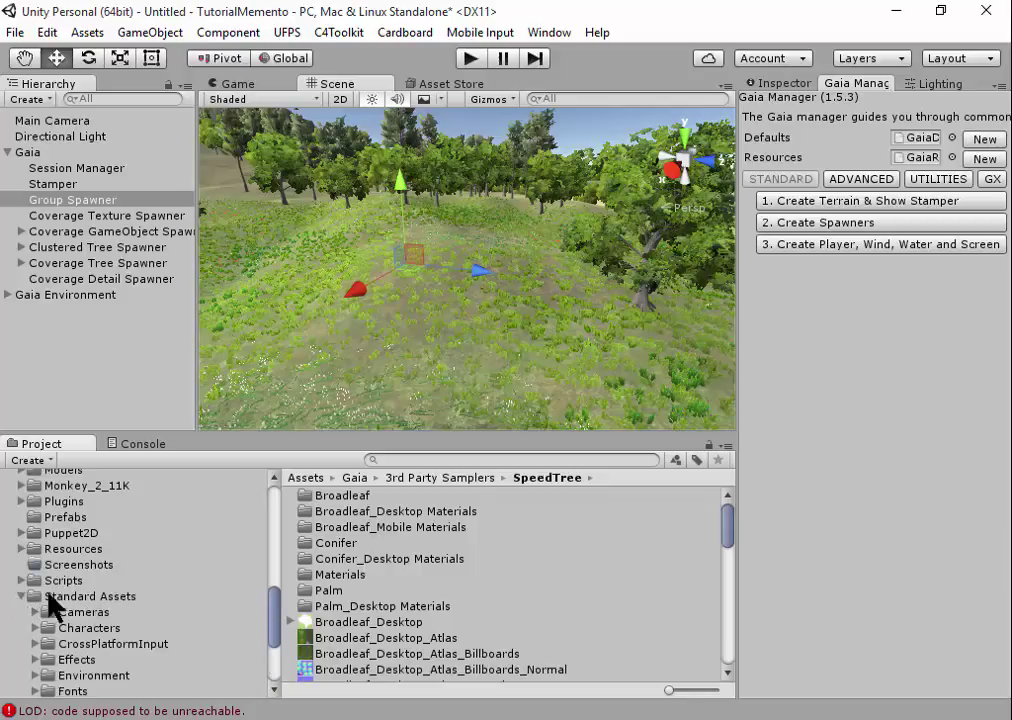
left_click(60, 597)
scroll(112, 596, "down", 3)
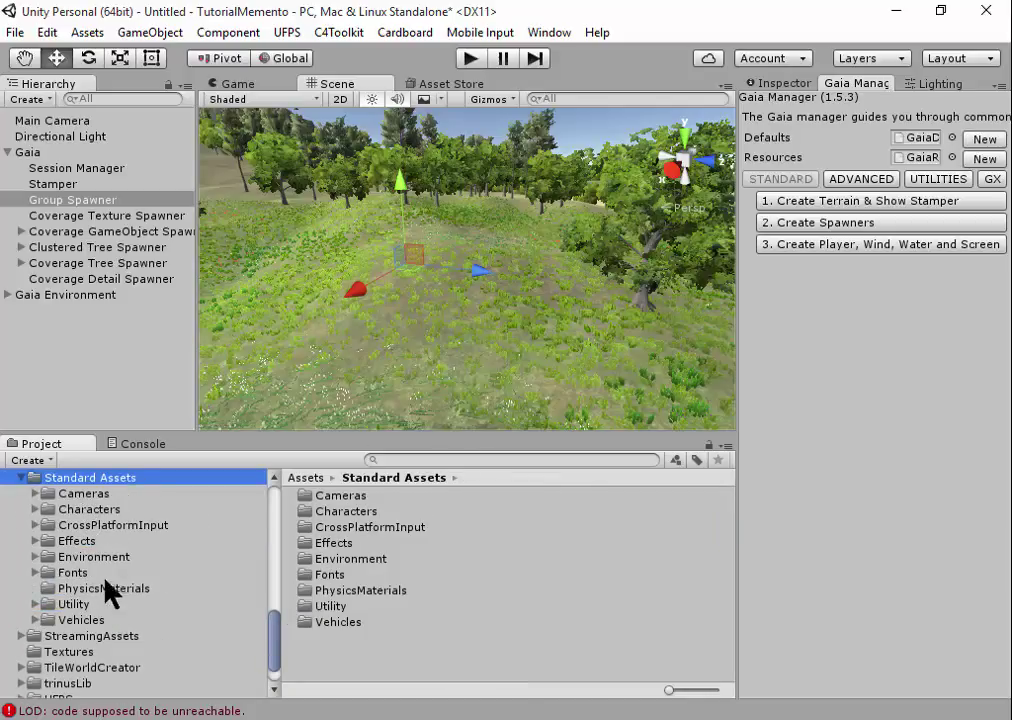
- Add the player, wind, water and screenshot tools to the scene
left_click(866, 243)
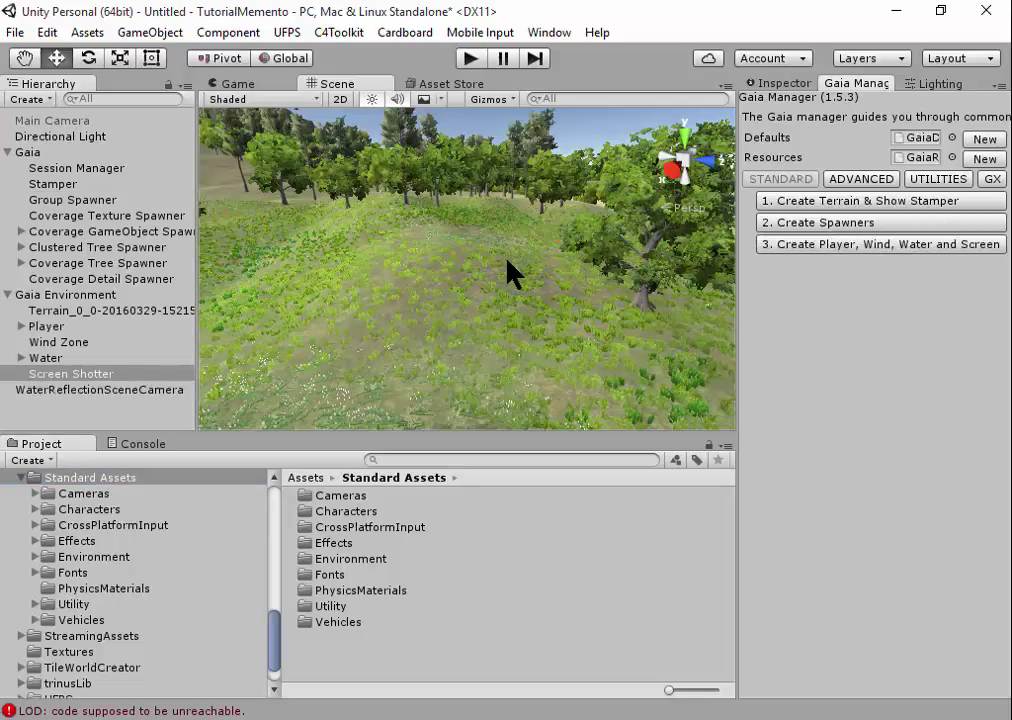
scroll(506, 267, "down", 3)
scroll(461, 258, "down", 3)
scroll(458, 262, "down", 3)
scroll(462, 259, "down", 3)
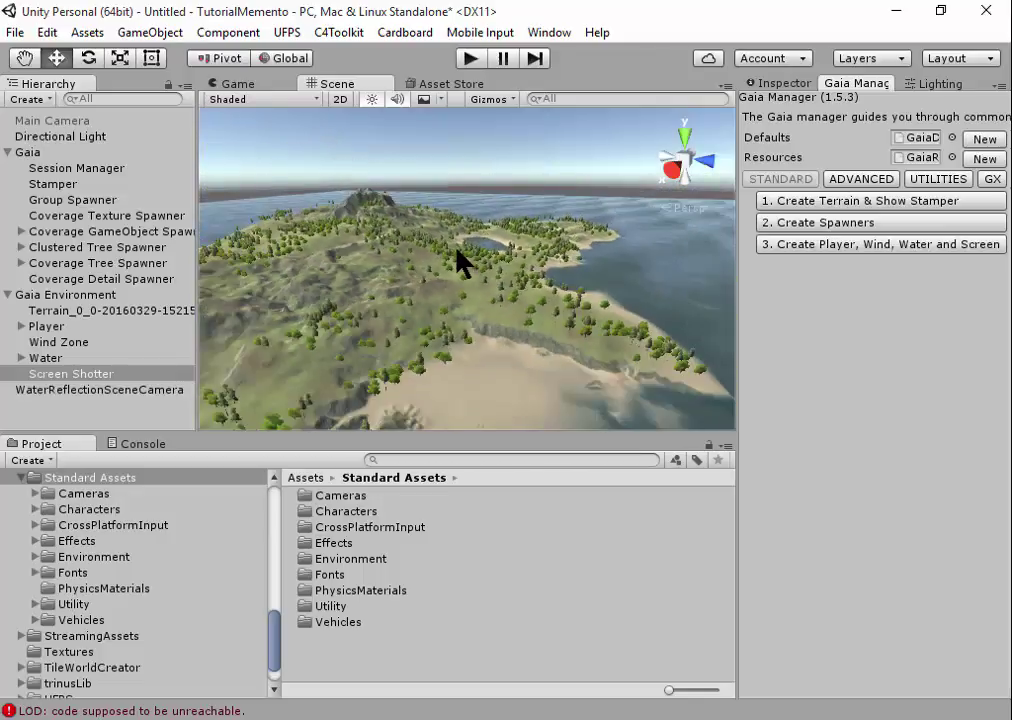
scroll(463, 260, "down", 3)
- Orbit high over the whole island, then show Gaia's GX extensions list
mouse_move(429, 255)
left_mouse_down("alt")
mouse_move(444, 276)
mouse_move(490, 289)
left_mouse_up("alt")
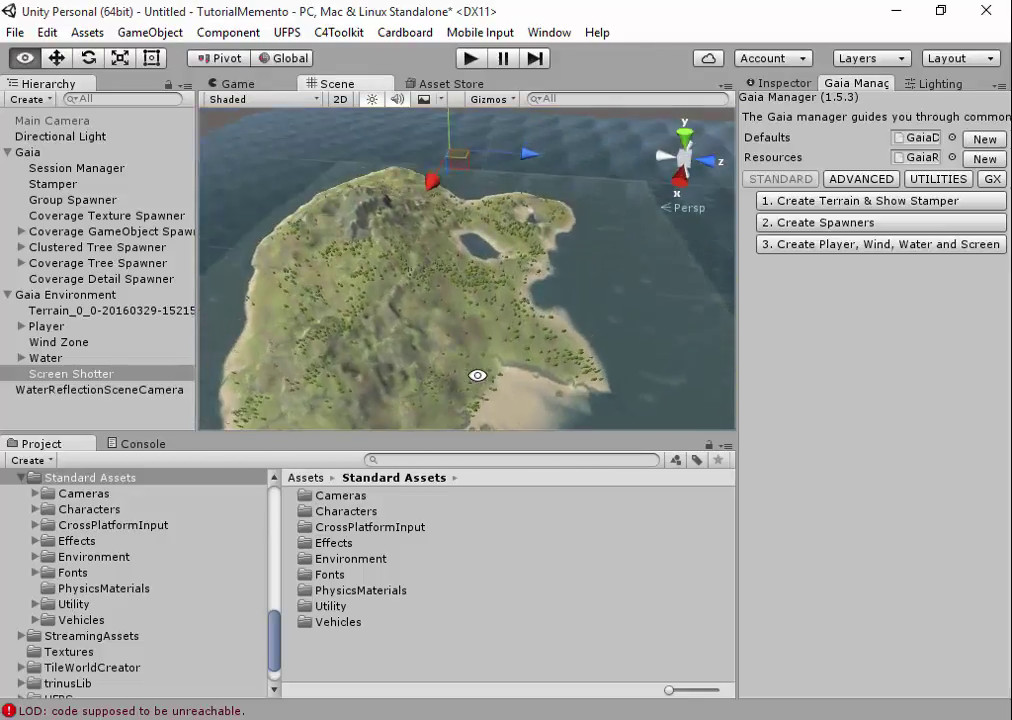
scroll(485, 290, "up", 5)
scroll(485, 289, "up", 2)
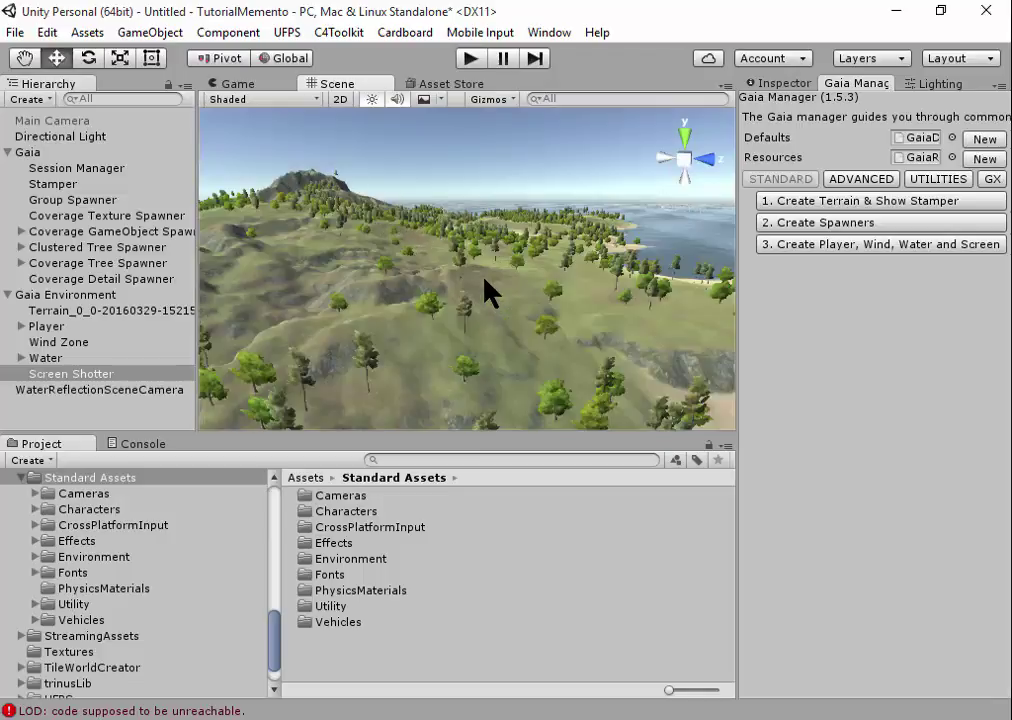
scroll(485, 289, "up", 2)
scroll(485, 289, "up", 2)
scroll(490, 285, "up", 2)
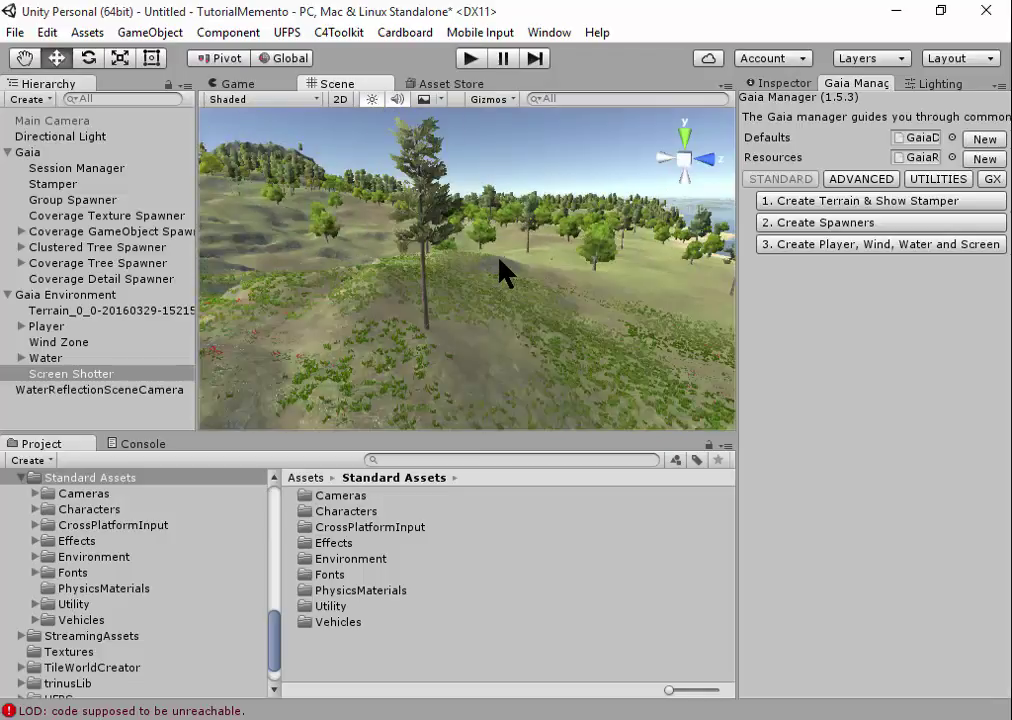
mouse_move(533, 255)
left_mouse_down("alt")
mouse_move(467, 269)
mouse_move(368, 262)
mouse_move(323, 271)
mouse_move(350, 287)
mouse_move(333, 280)
mouse_move(452, 264)
left_mouse_up("alt")
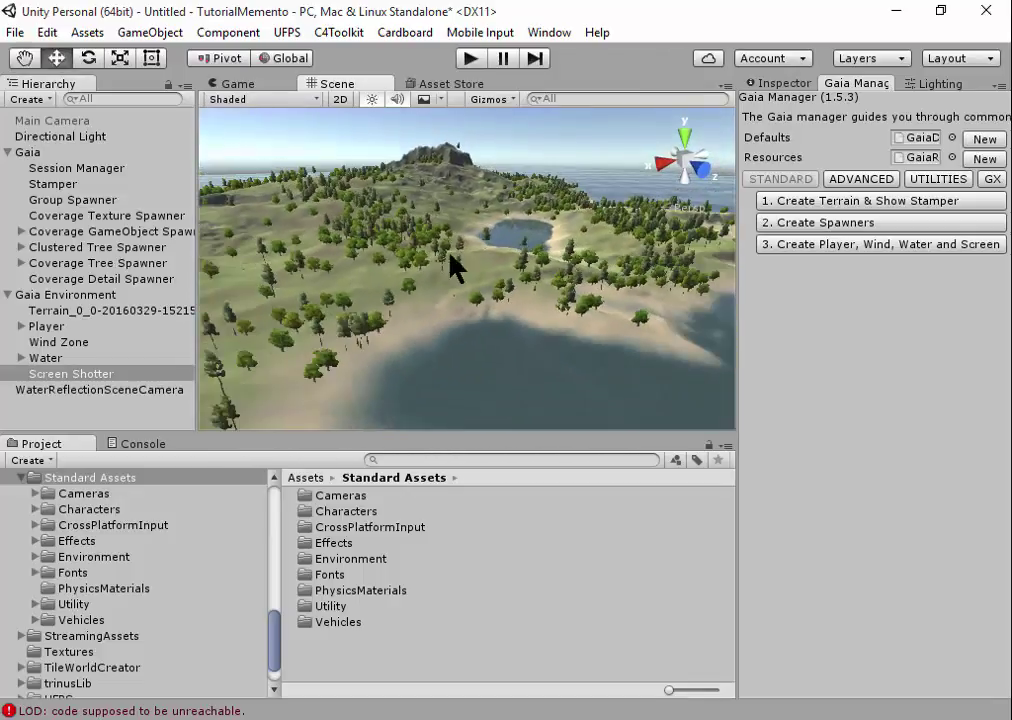
left_click(988, 180)
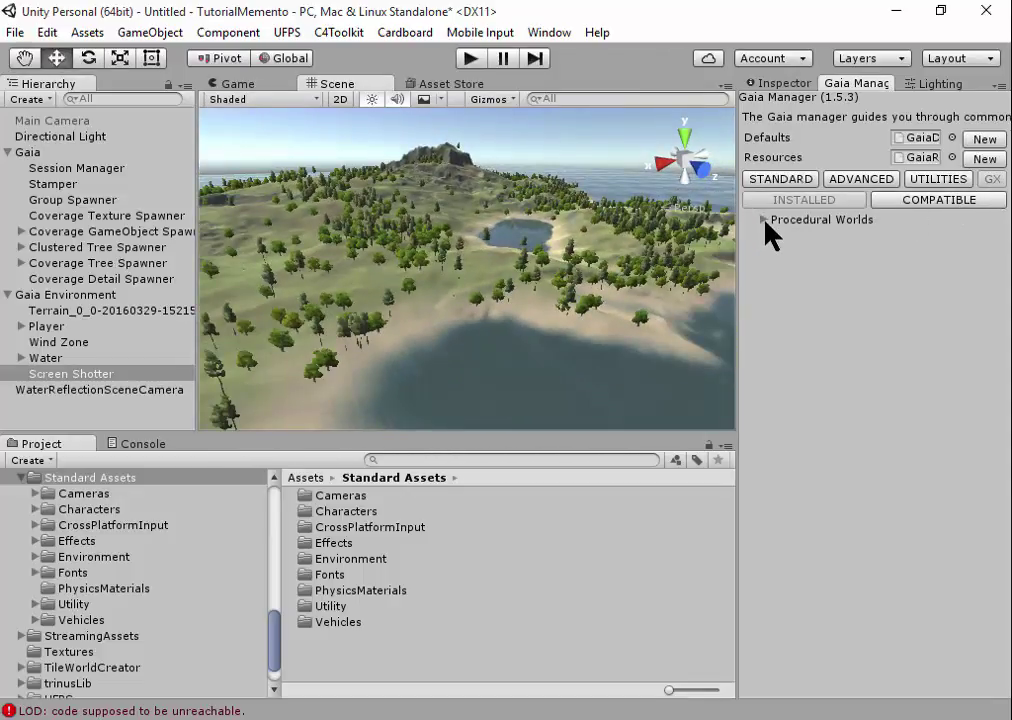
- Expand Procedural Worlds > Camera And Light and switch the scene to linear deferred lighting
left_click(764, 220)
left_click(792, 237)
left_click(779, 237)
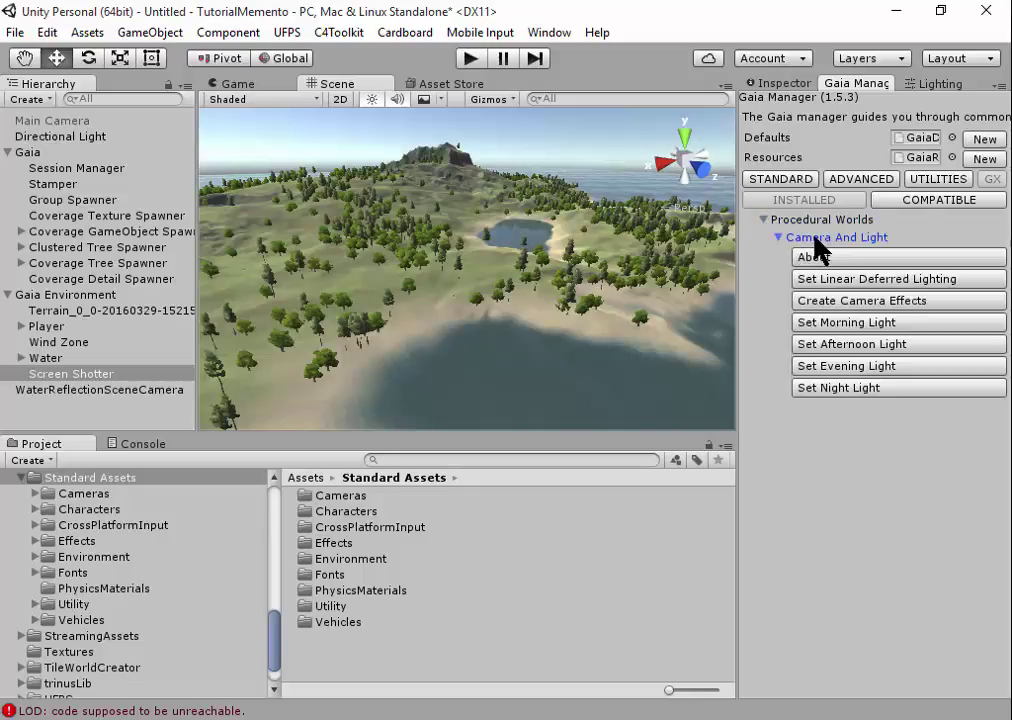
left_click(863, 283)
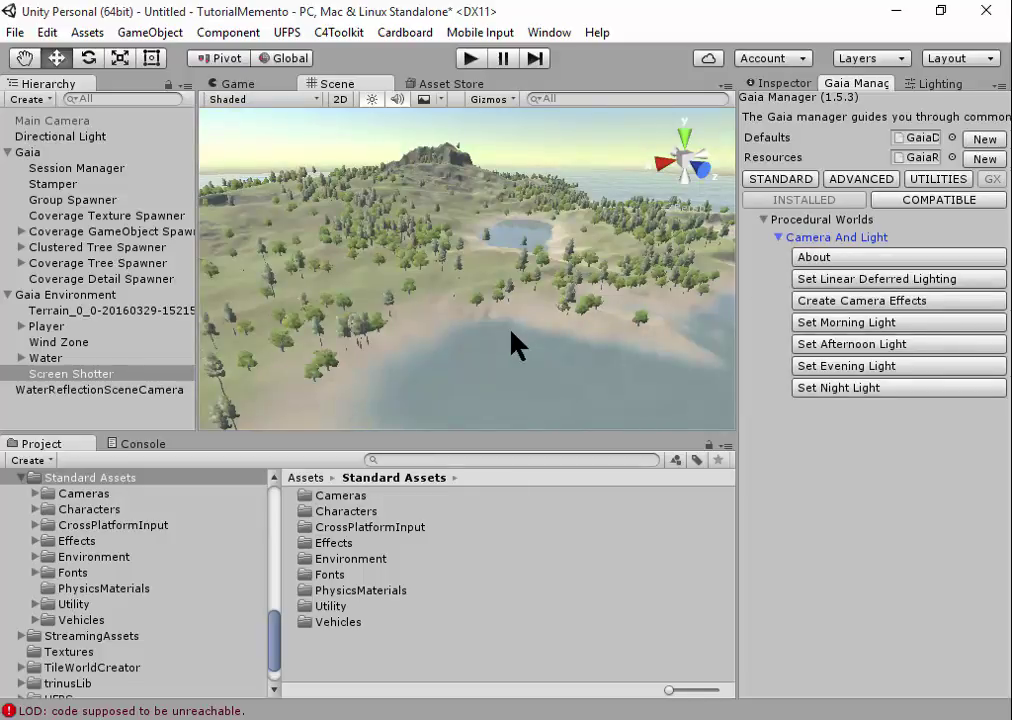
scroll(500, 338, "up", 2)
scroll(499, 333, "up", 1)
scroll(499, 333, "up", 1)
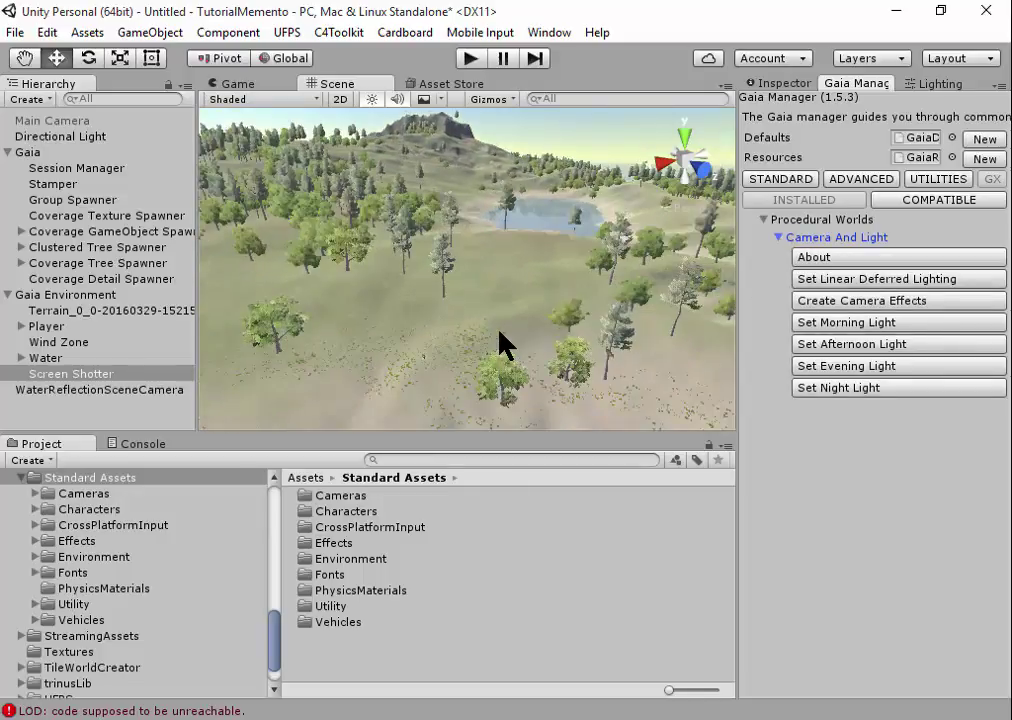
scroll(499, 333, "up", 1)
scroll(500, 343, "up", 2)
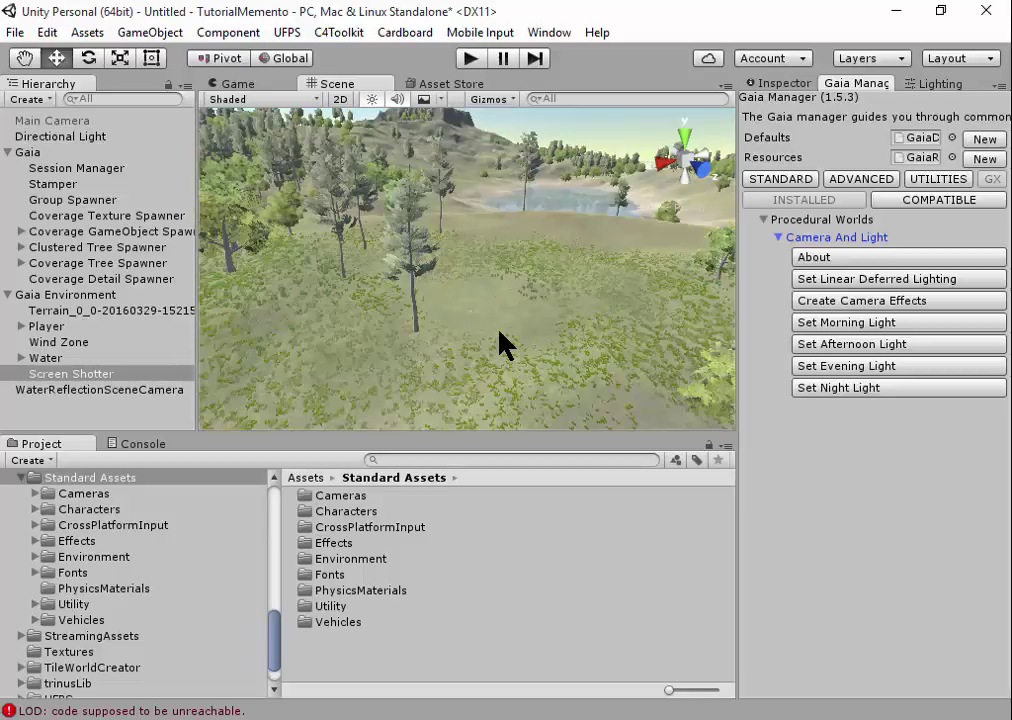
- Apply the morning, afternoon, evening and finally night lighting presets
left_click(849, 323)
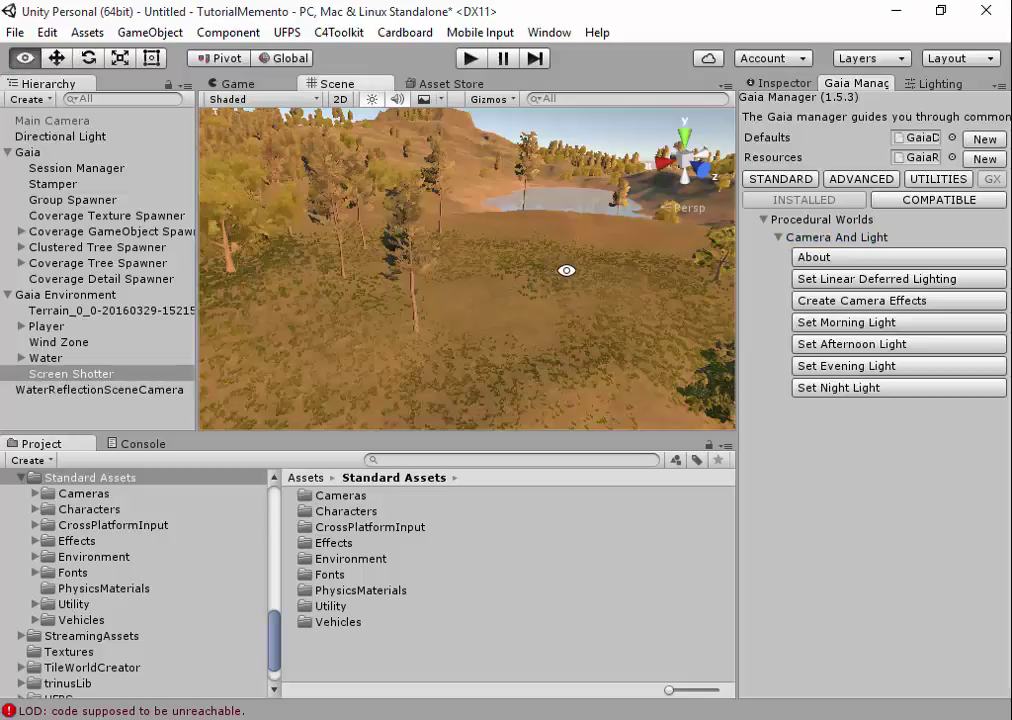
mouse_move(517, 298)
right_mouse_down()
mouse_move(554, 285)
mouse_move(463, 282)
right_mouse_up()
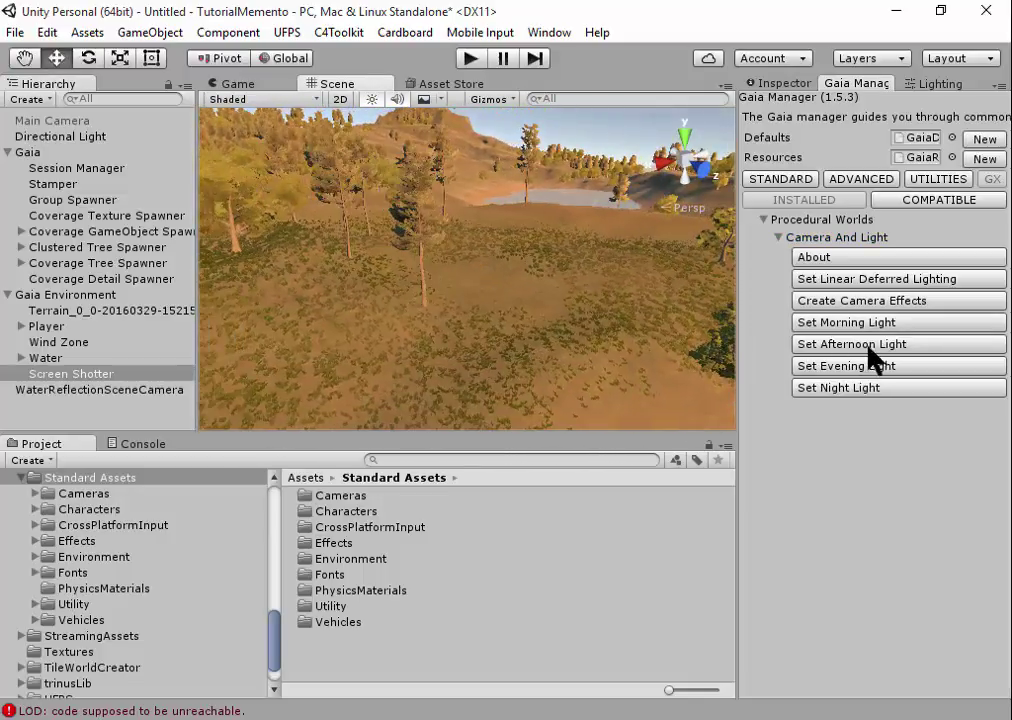
left_click(872, 357)
left_click(866, 372)
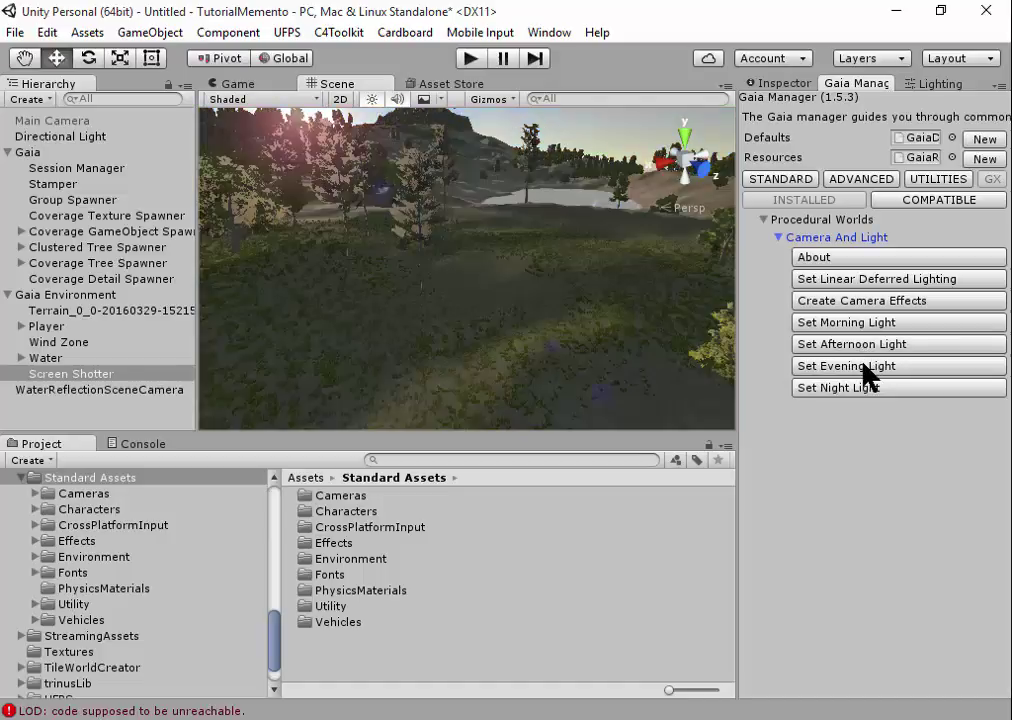
mouse_move(501, 293)
right_mouse_down()
mouse_move(598, 254)
mouse_move(520, 269)
mouse_move(453, 313)
mouse_move(300, 296)
mouse_move(350, 269)
mouse_move(375, 293)
mouse_move(327, 293)
right_mouse_up()
left_click(875, 388)
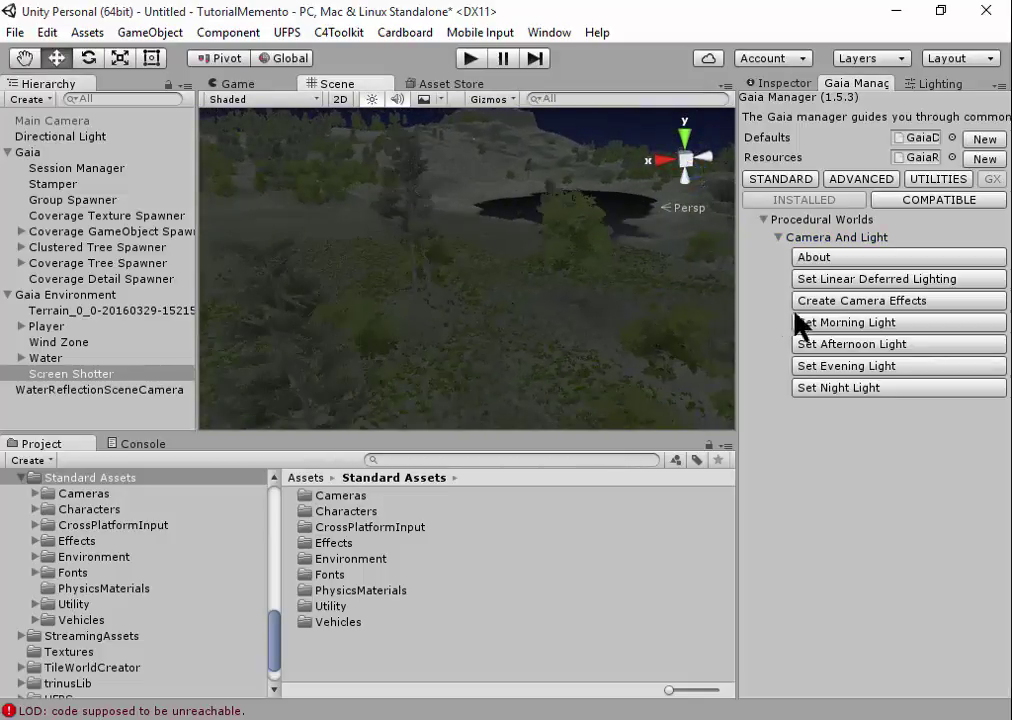
- Try adding bloom camera effects and dismiss the could-not-add-bloom warning
left_click(870, 302)
left_click(655, 410)
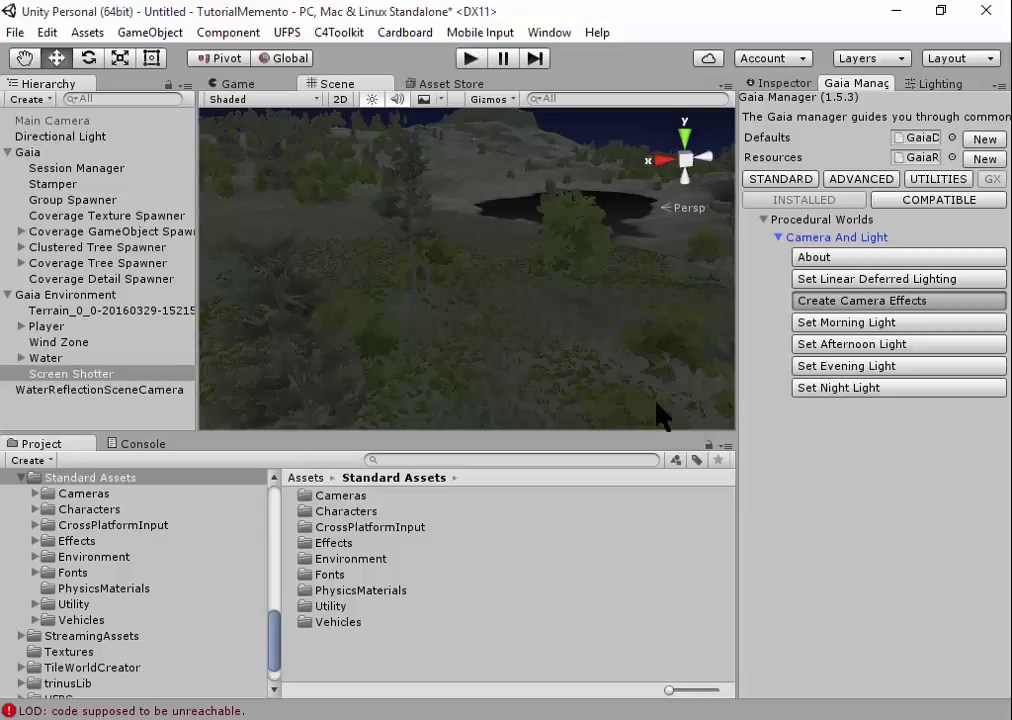
scroll(436, 307, "down", 3)
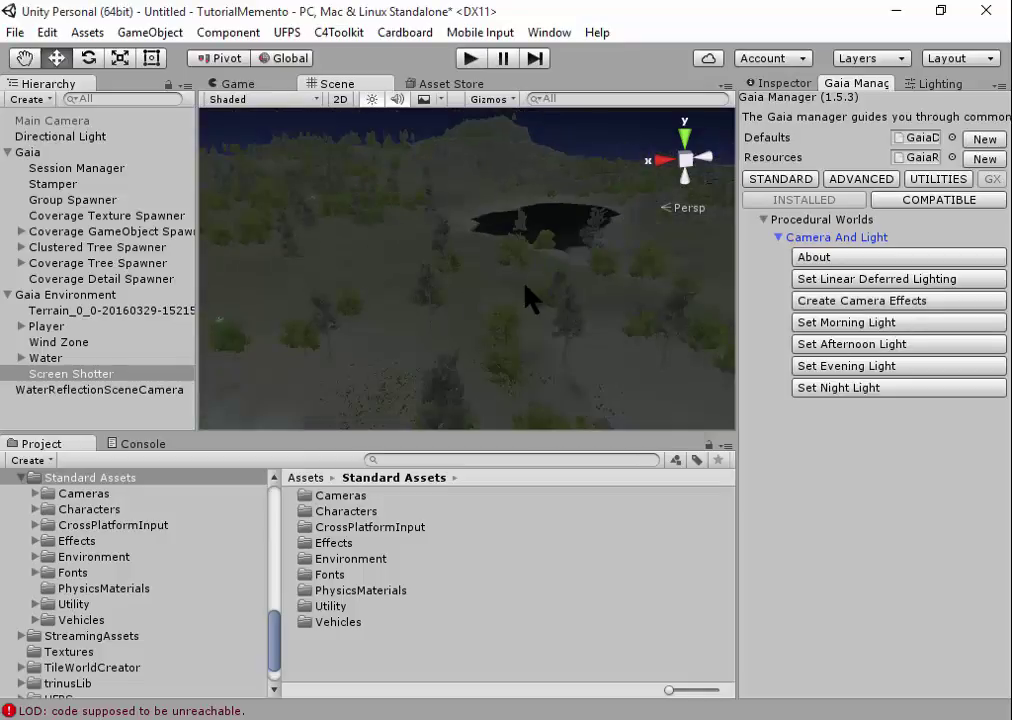
scroll(501, 328, "up", 5)
scroll(502, 319, "up", 2)
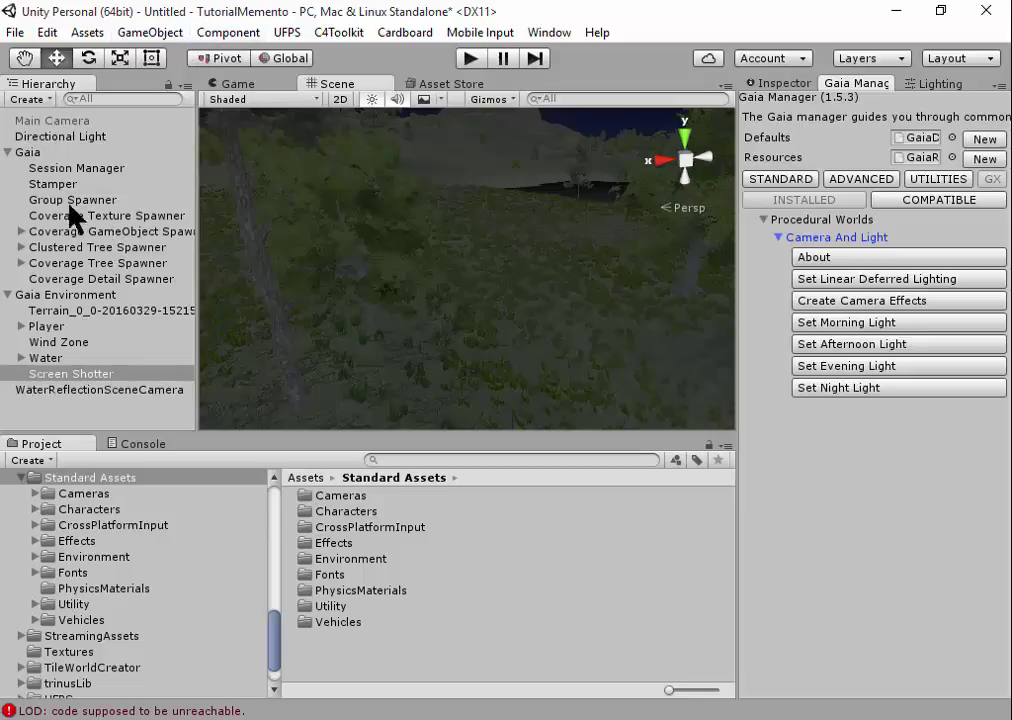
- Collapse the Gaia groups in the Hierarchy and select the Player under Gaia Environment
left_click(8, 294)
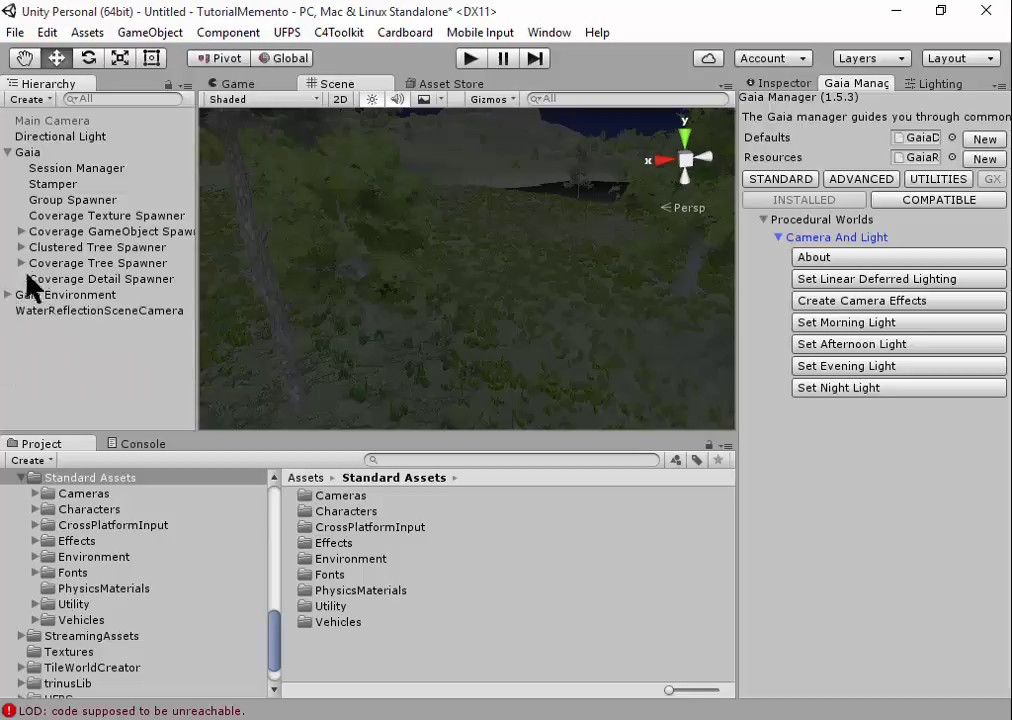
left_click(10, 152)
left_click(8, 152)
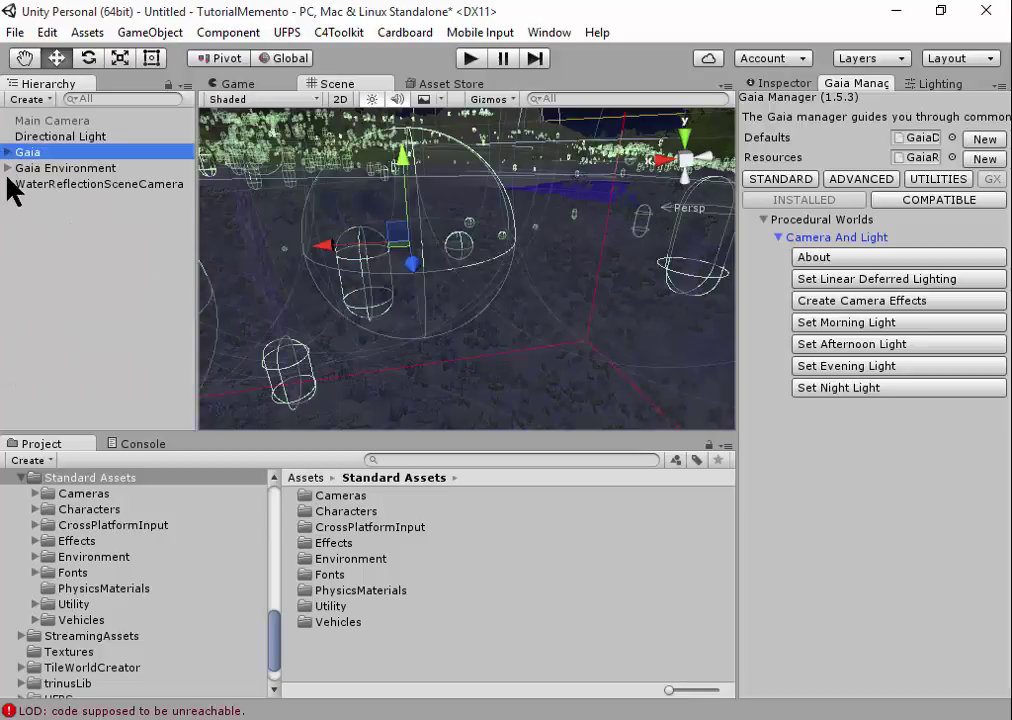
left_click(8, 168)
double_click(42, 199)
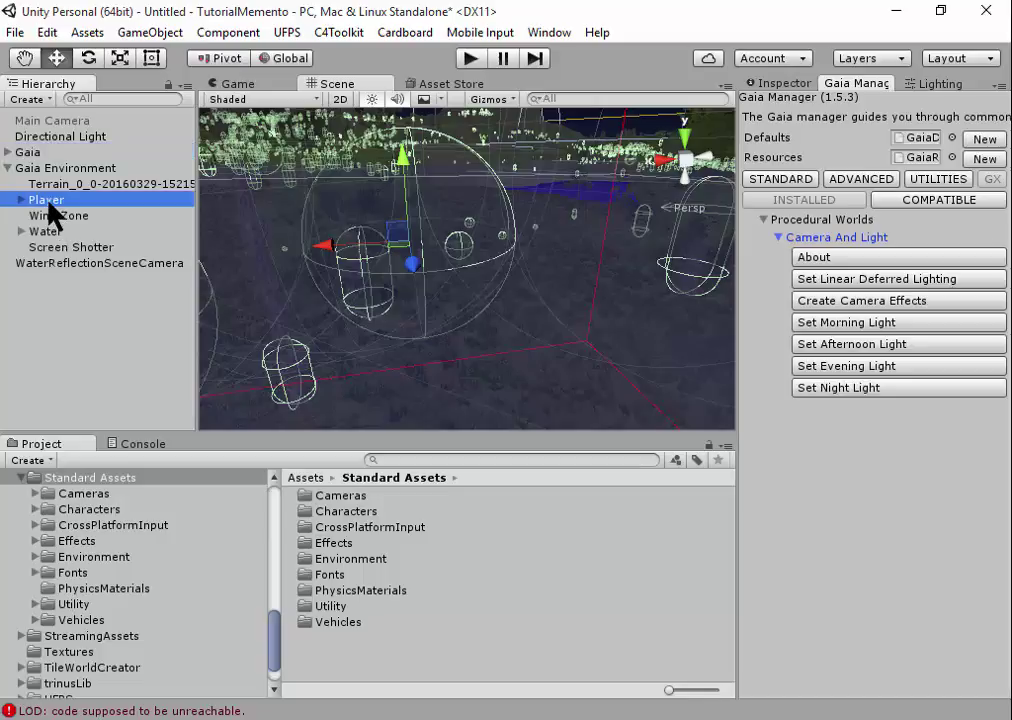
left_click(790, 180)
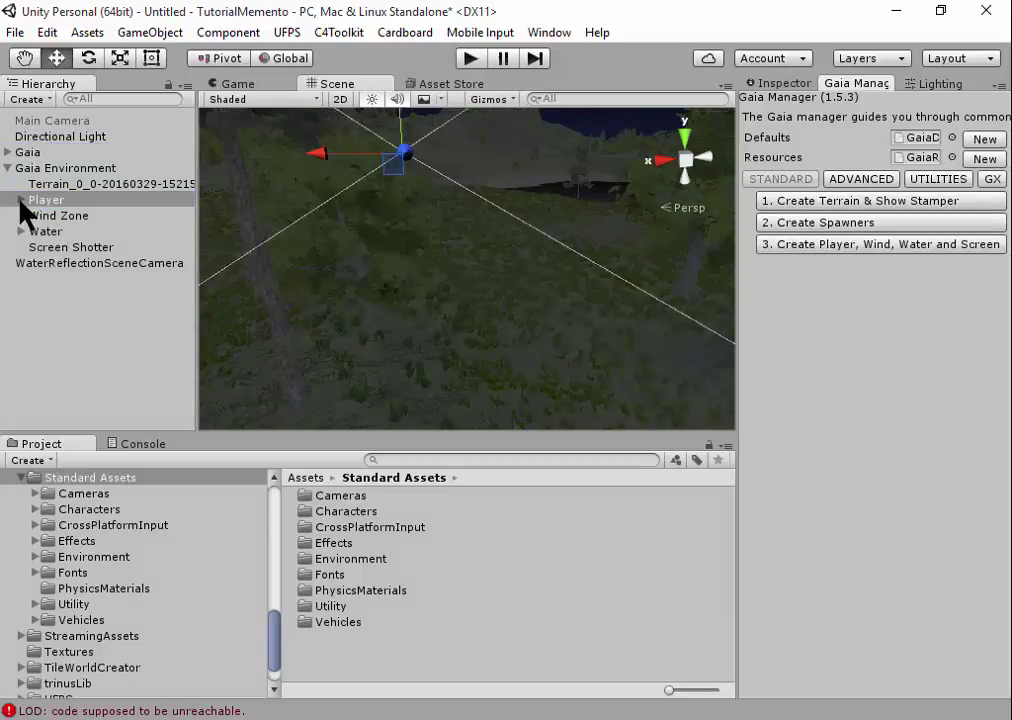
- Enter play mode and walk the first-person player across the hill with W
left_click(470, 58)
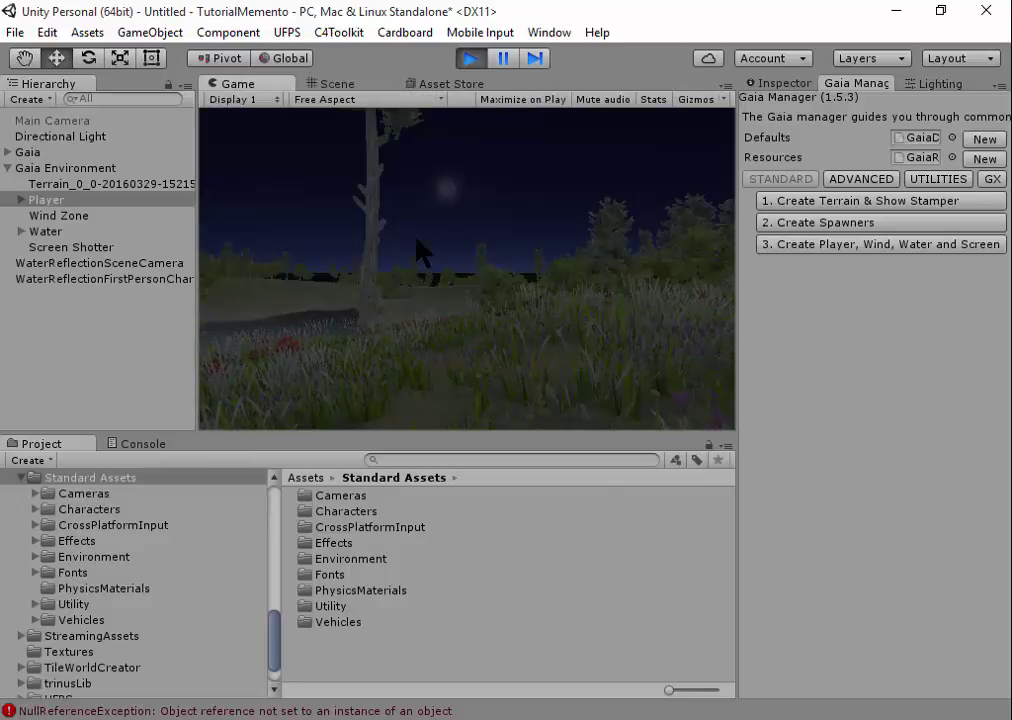
key("w")
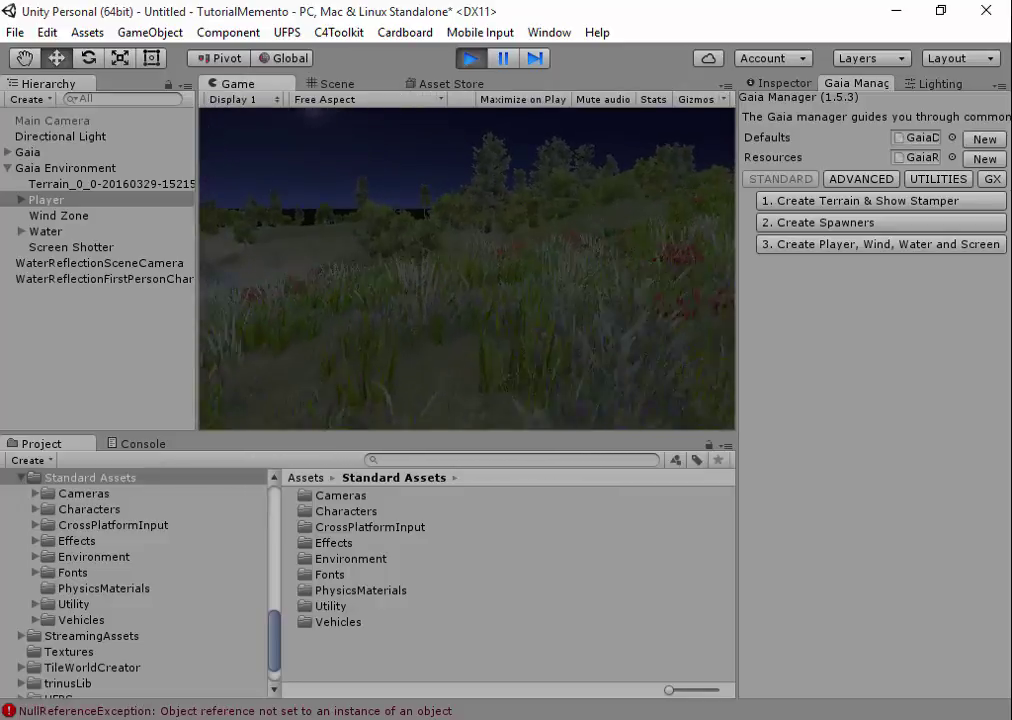
mouse_move(466, 268)
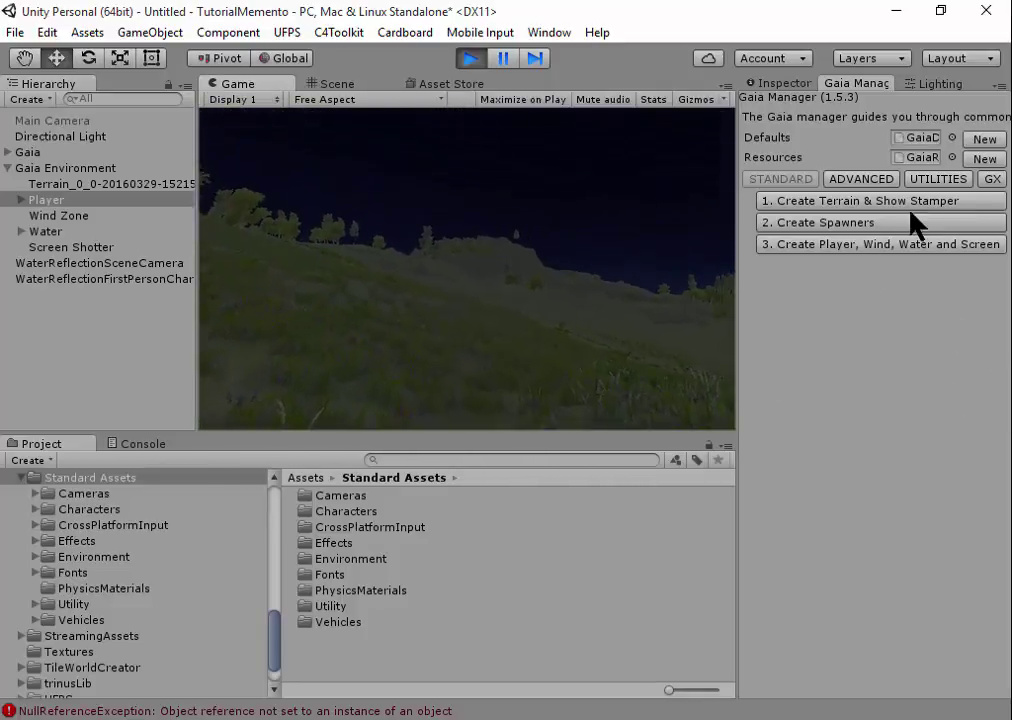
- During play, apply Gaia's morning light preset, walk around, then apply afternoon light
left_click(992, 180)
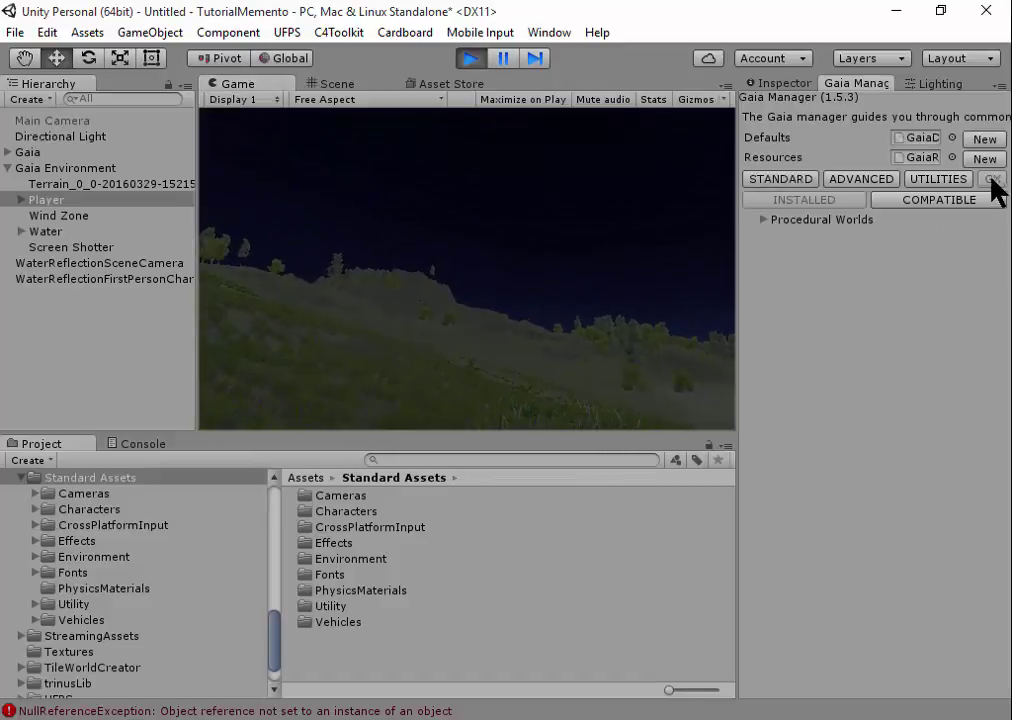
left_click(763, 220)
left_click(779, 237)
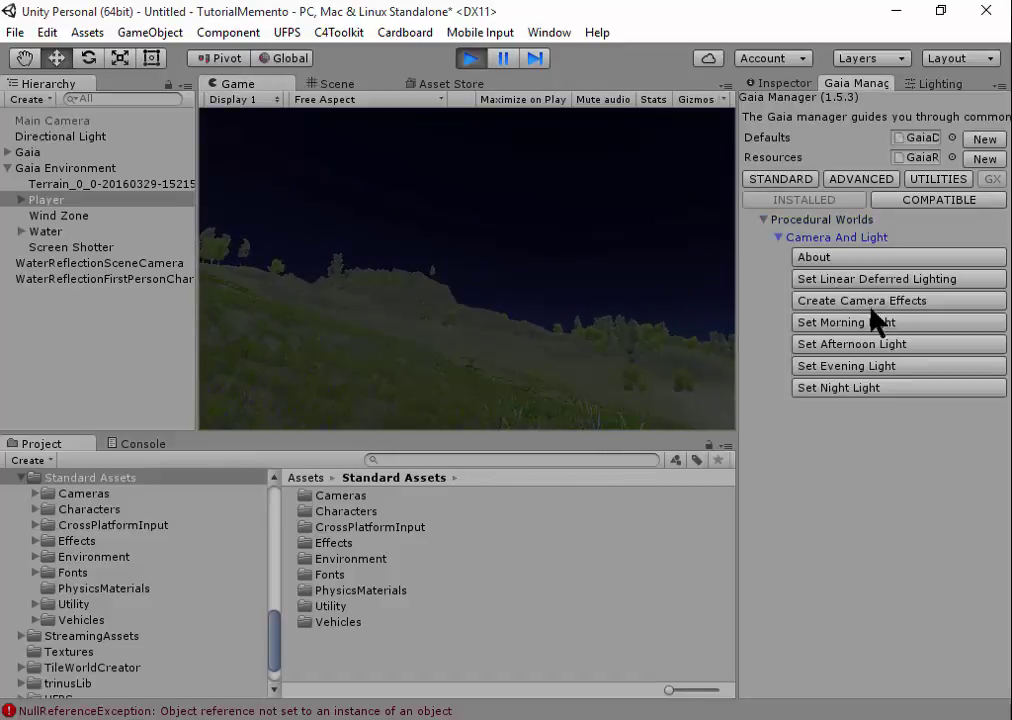
left_click(886, 324)
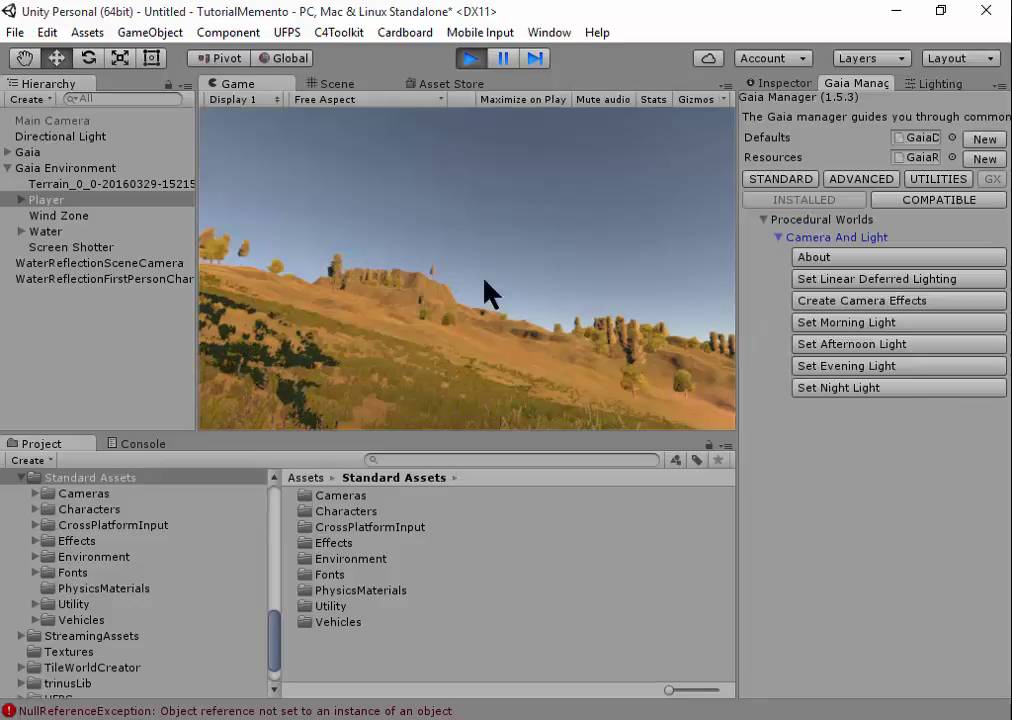
left_click(339, 361)
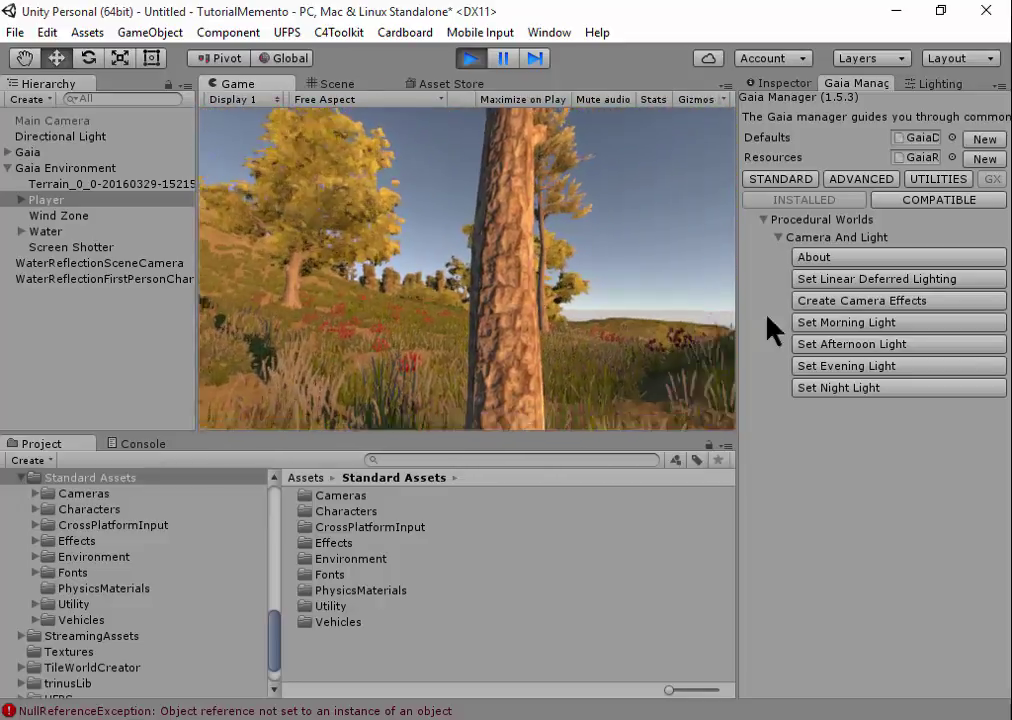
left_click(890, 343)
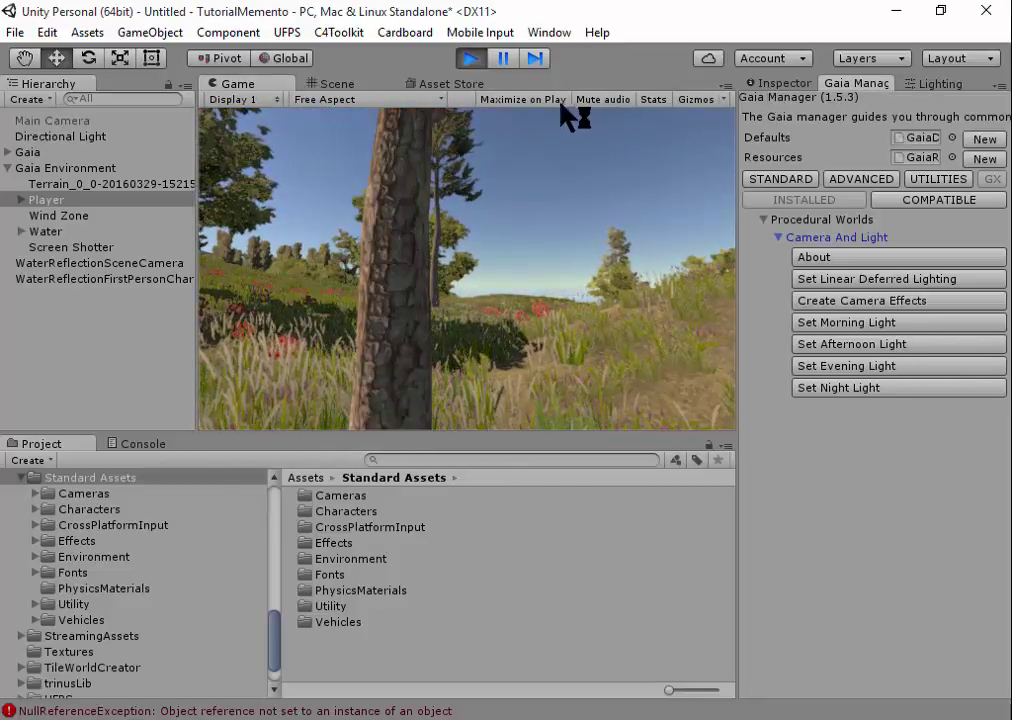
- Stop play mode, reapply the afternoon lighting preset and expand the Player object
left_click(467, 58)
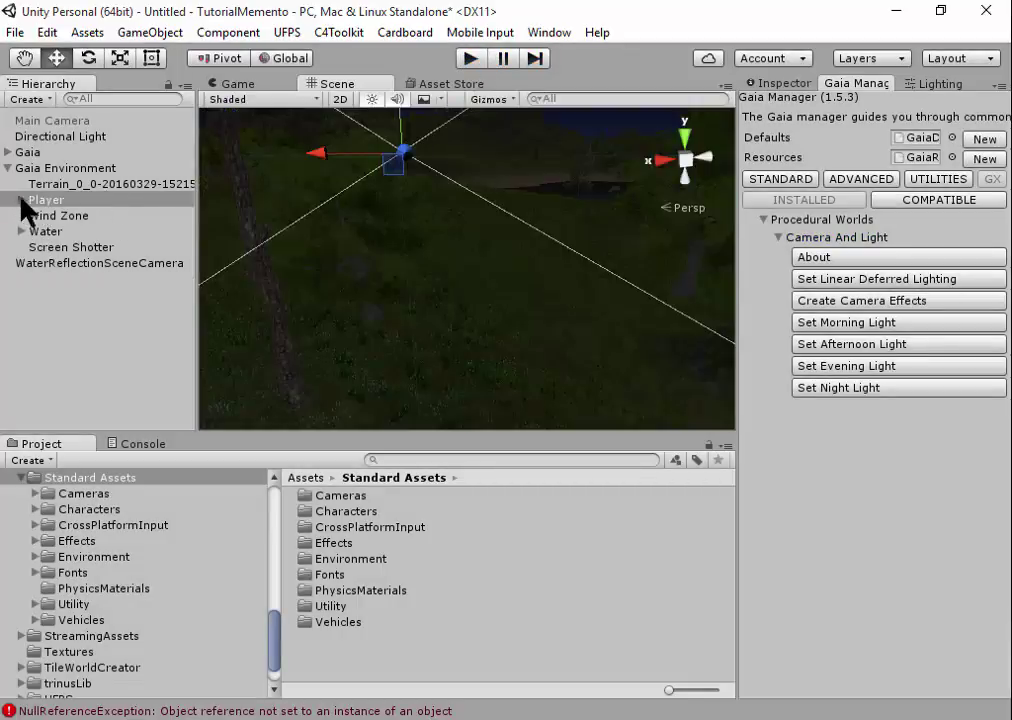
left_click(834, 346)
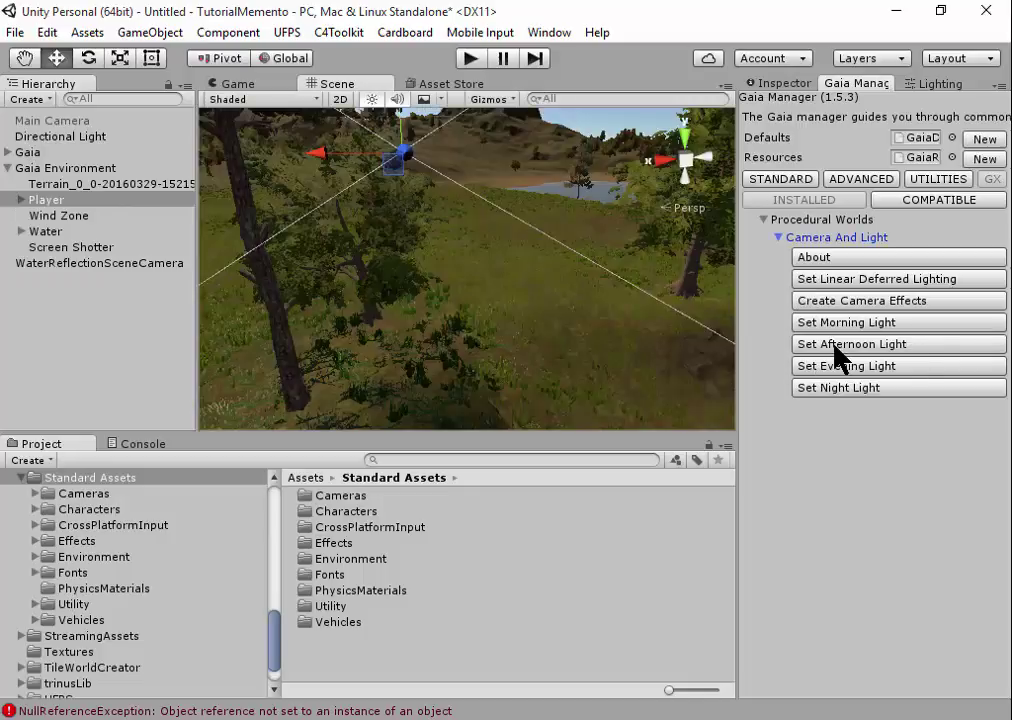
left_click(22, 200)
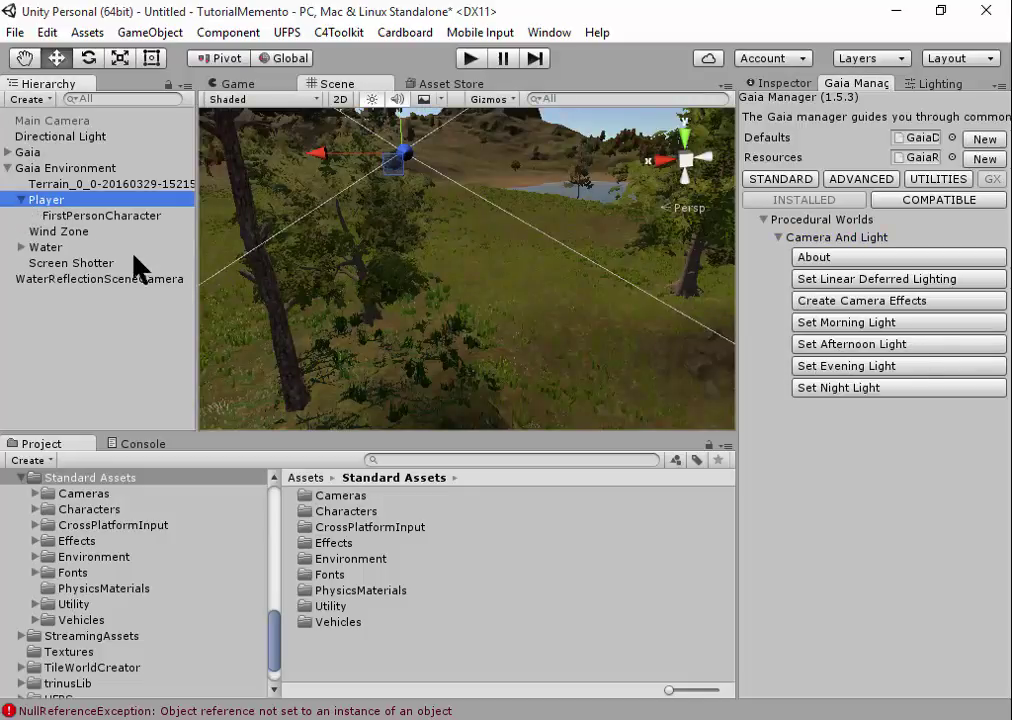
left_click(108, 217)
- Select FirstPersonCharacter and view its camera settings in the Inspector
left_click(61, 202)
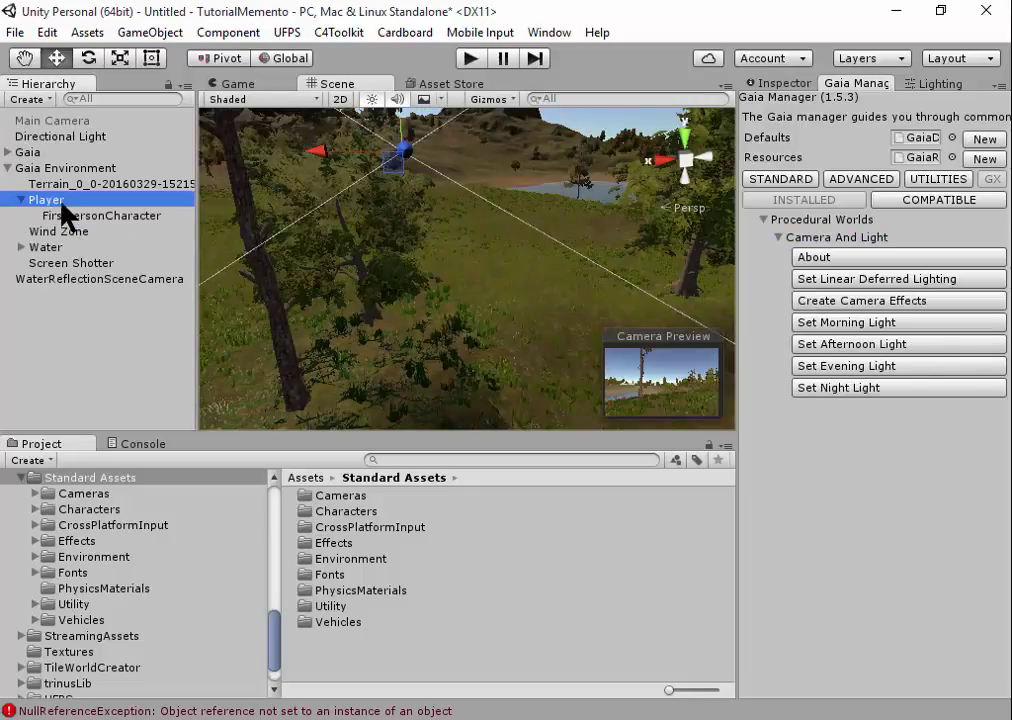
left_click(133, 218)
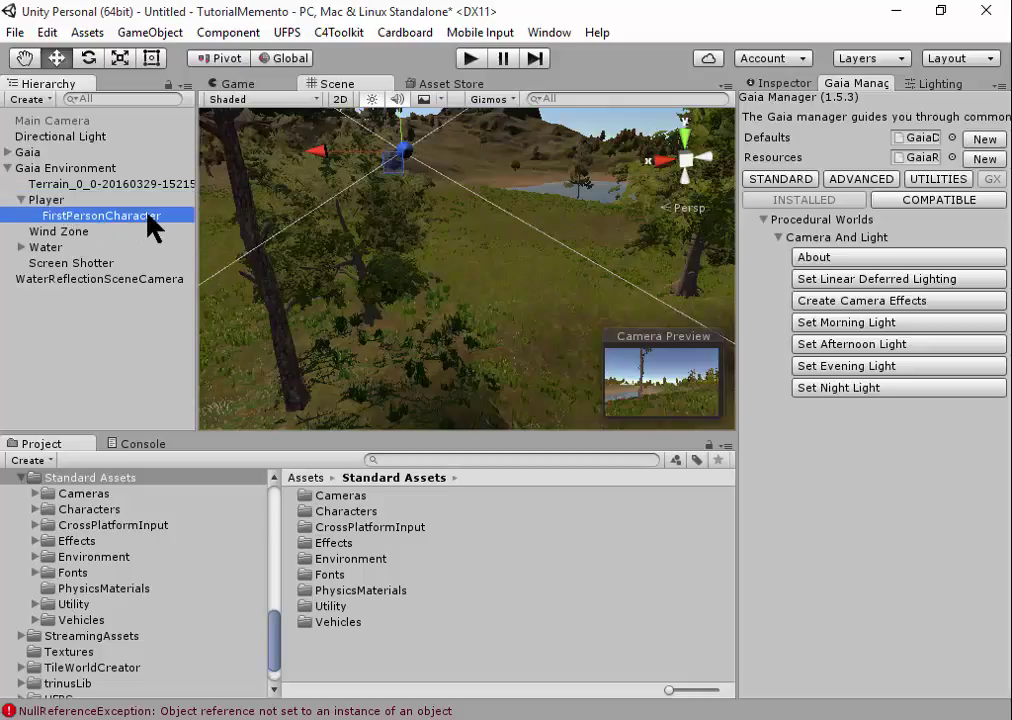
left_click(777, 86)
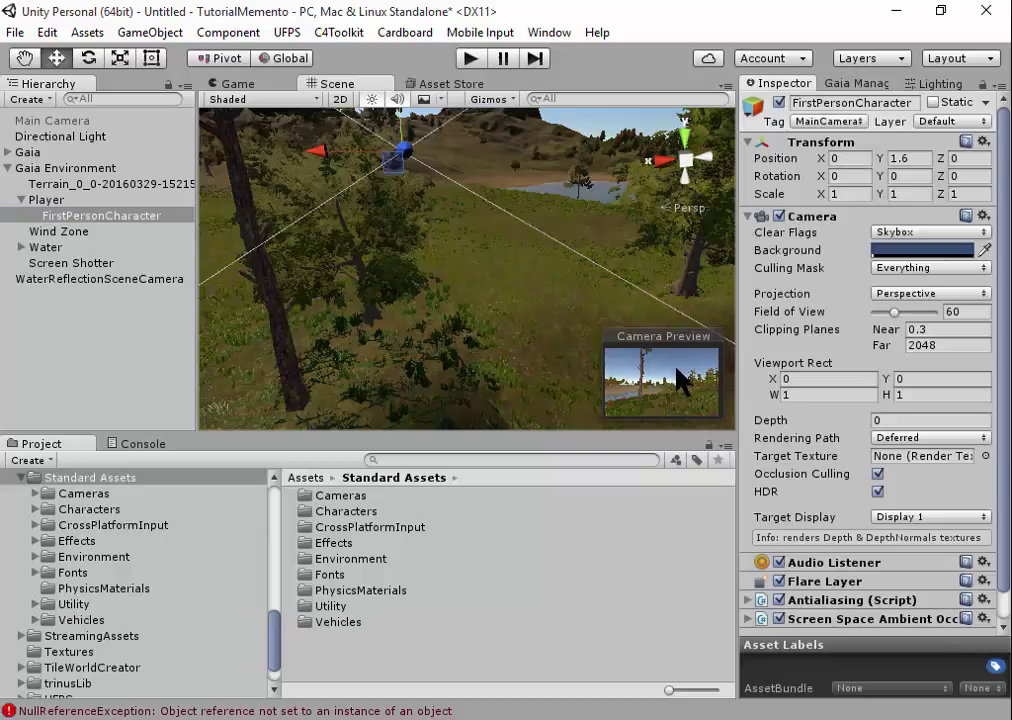
scroll(818, 470, "down", 2)
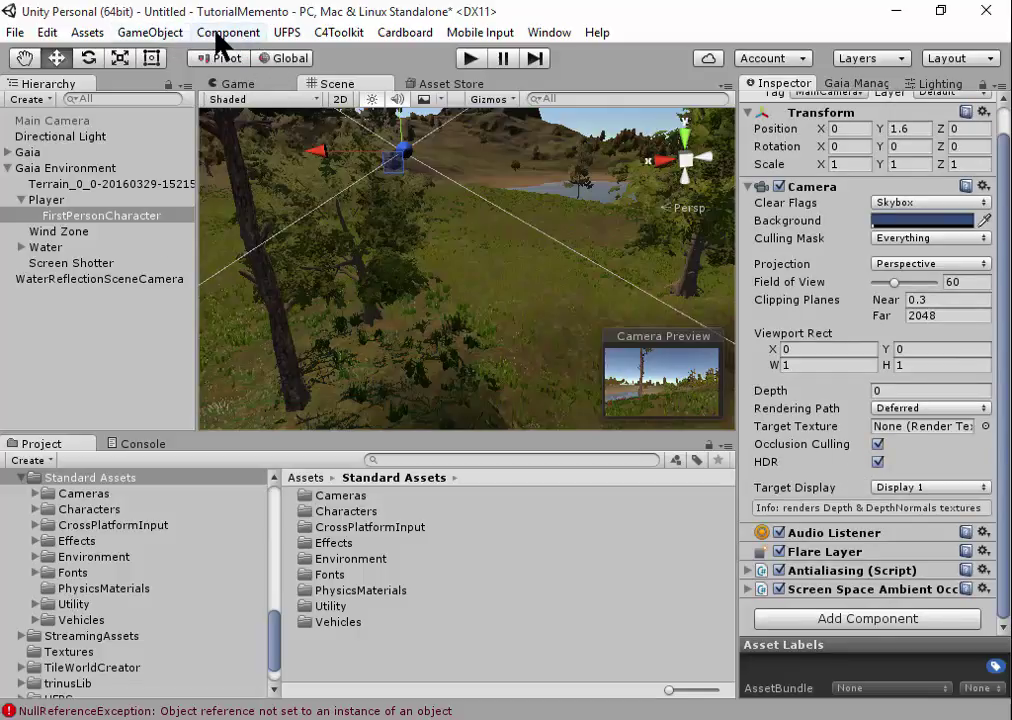
- Add the Bloom (Optimized) image effect to the FirstPersonCharacter camera
left_click(219, 36)
mouse_move(297, 318)
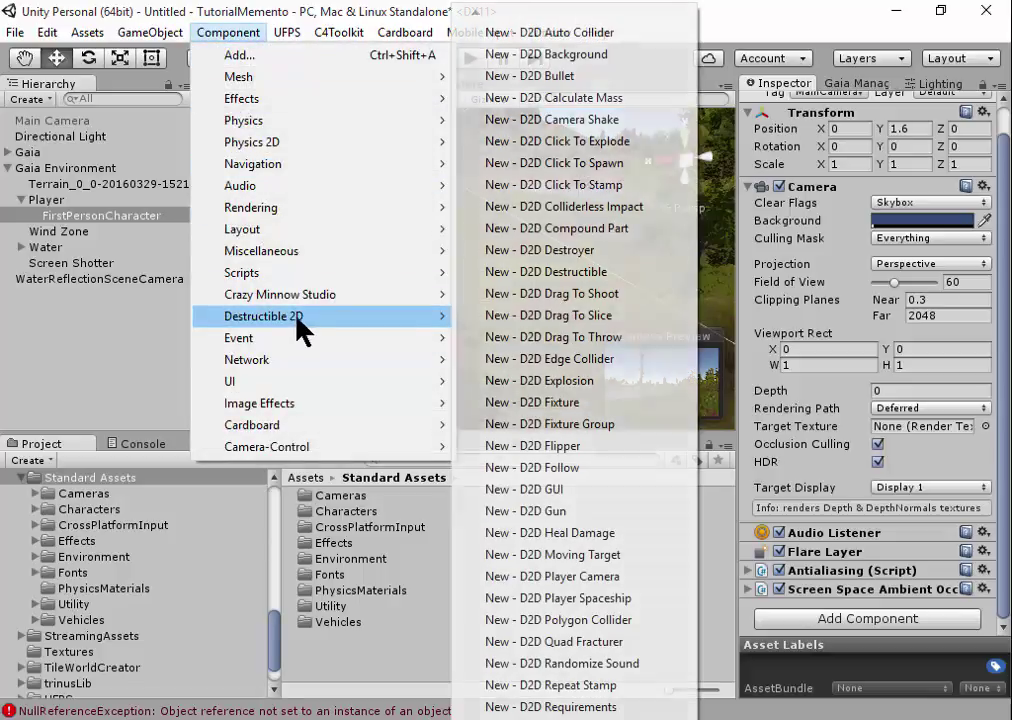
mouse_move(307, 405)
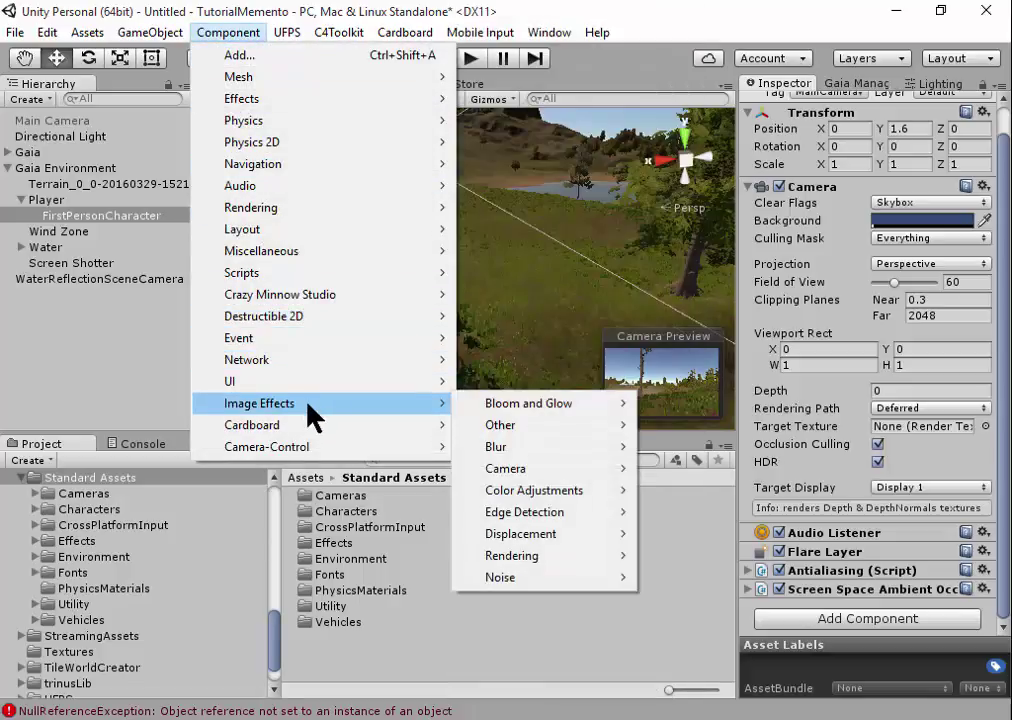
mouse_move(584, 400)
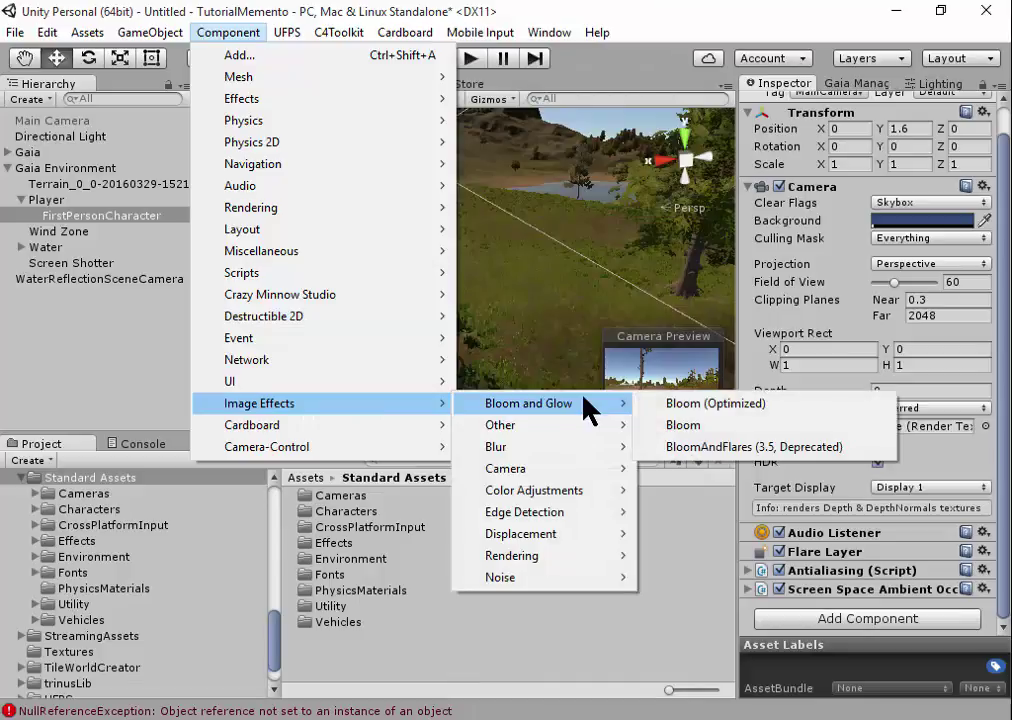
left_click(740, 407)
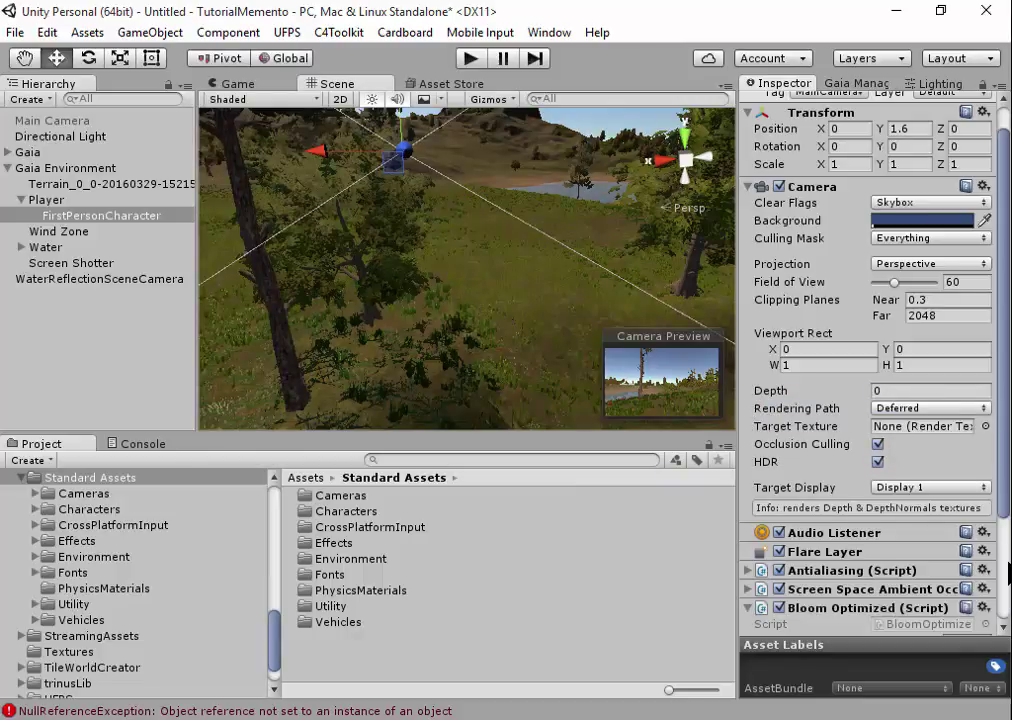
scroll(905, 485, "down", 5)
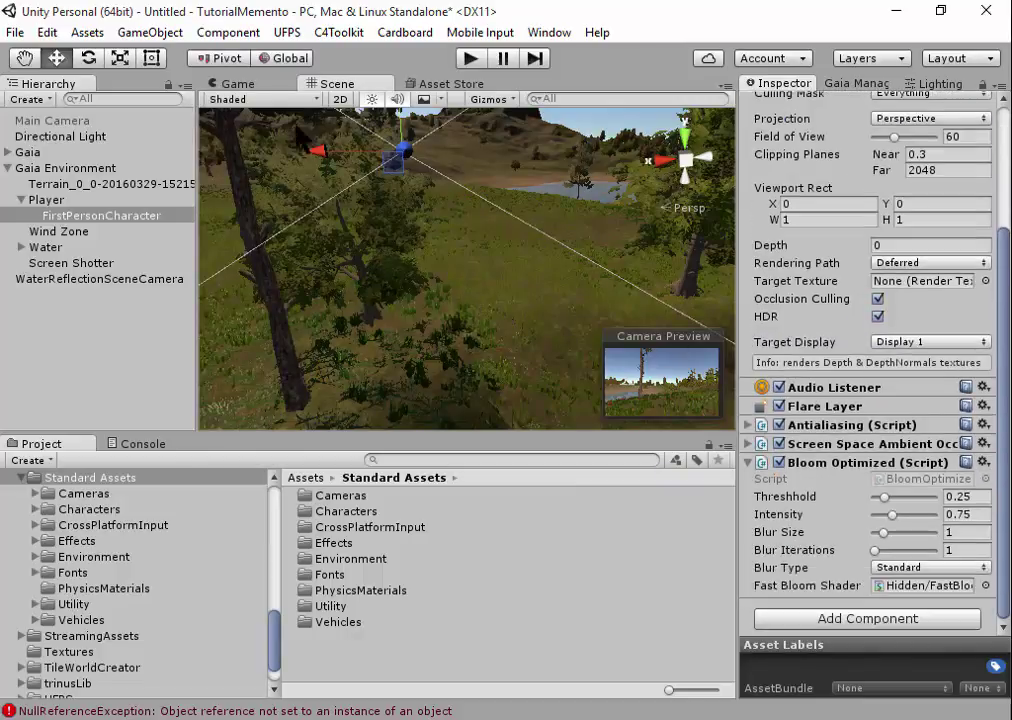
- Add the Camera > Depth of Field image effect to the camera
left_click(150, 32)
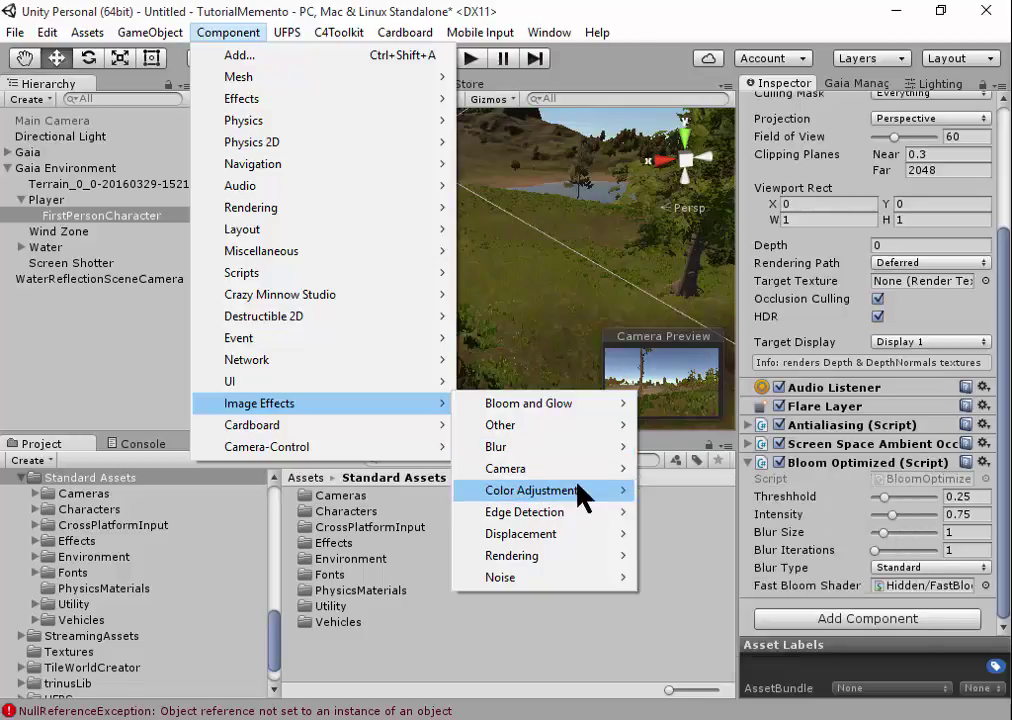
mouse_move(577, 468)
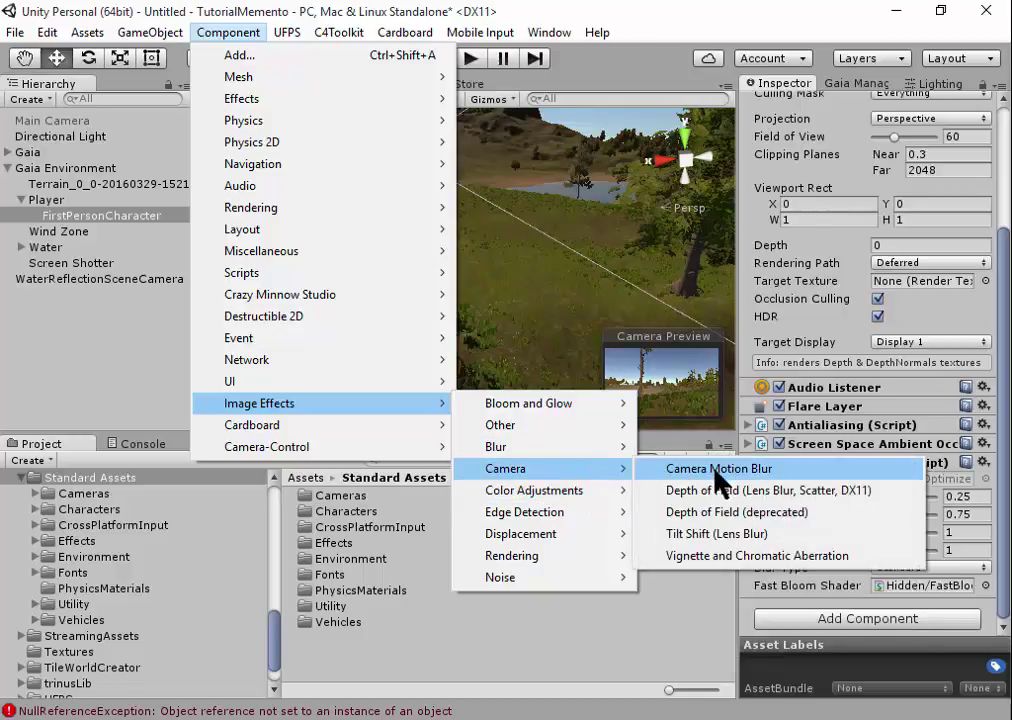
left_click(729, 503)
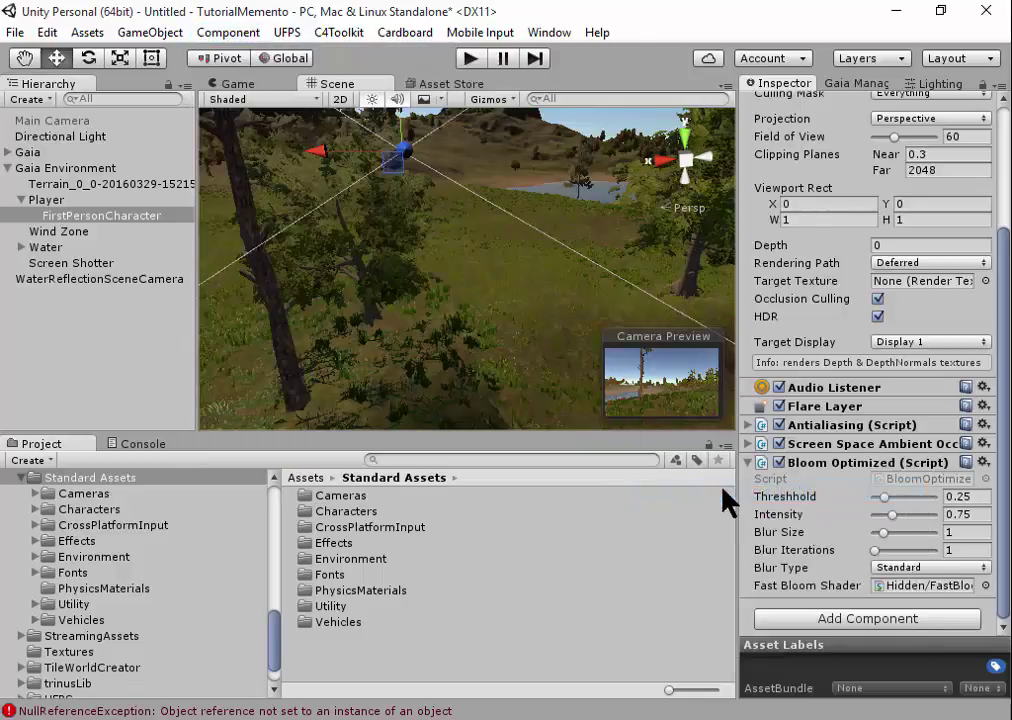
- Add the Rendering > Sun Shafts image effect to the camera
left_click(228, 33)
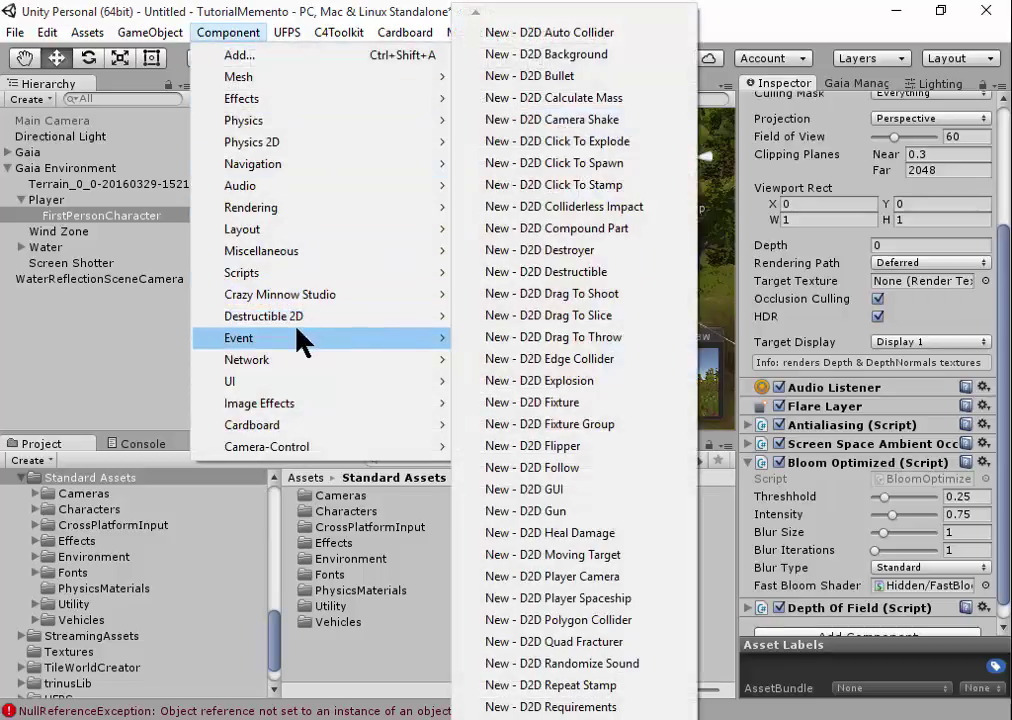
mouse_move(336, 406)
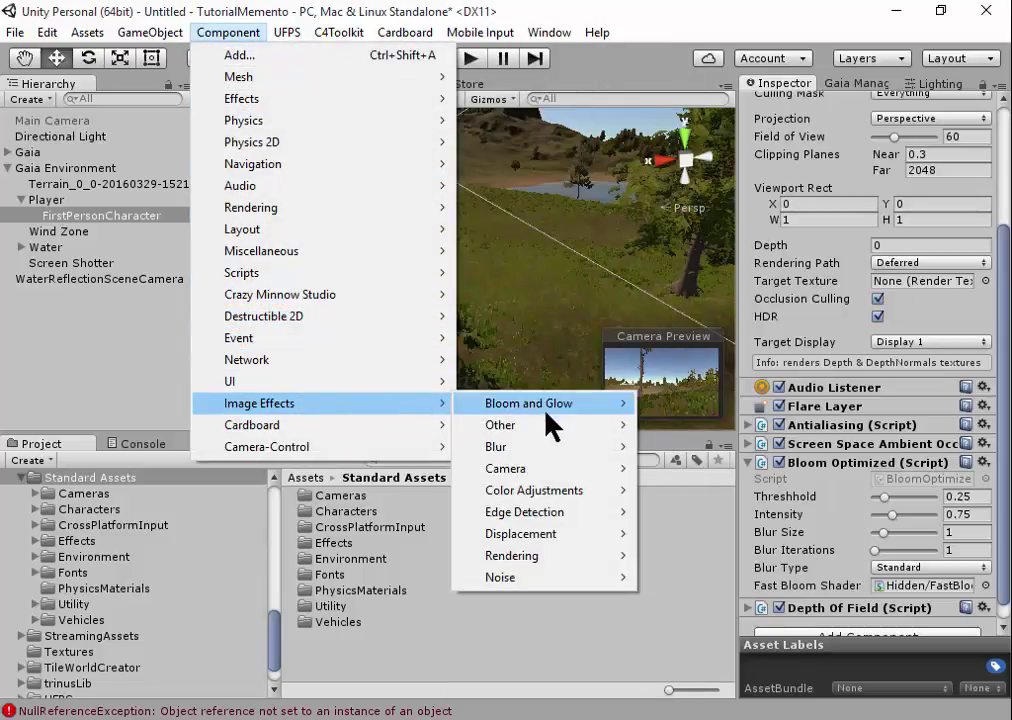
mouse_move(580, 498)
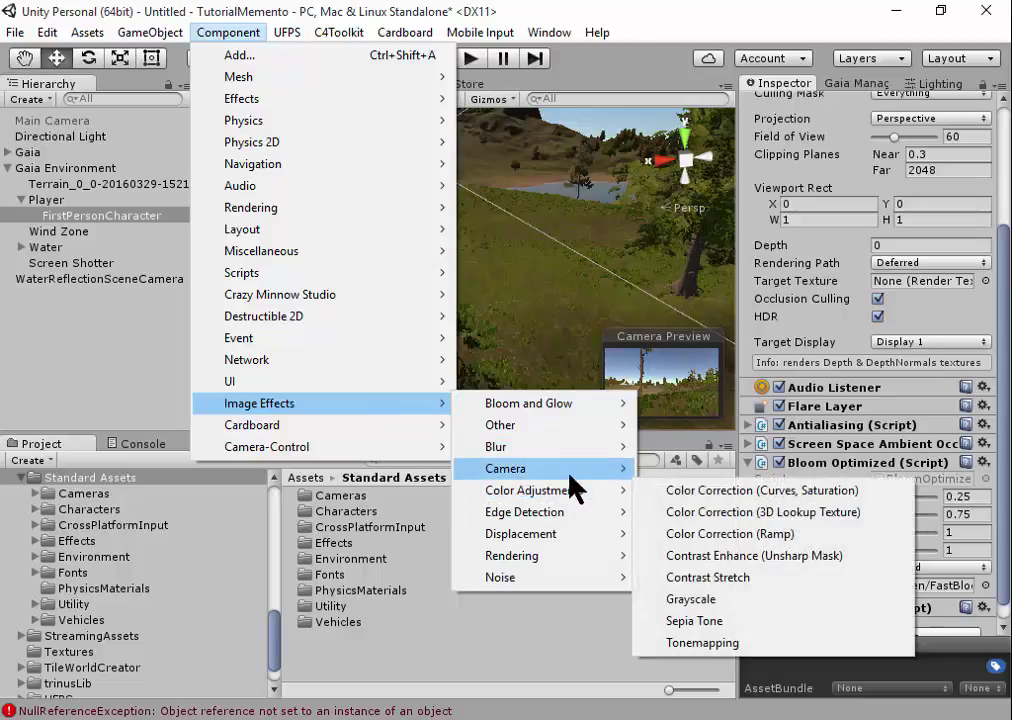
mouse_move(543, 433)
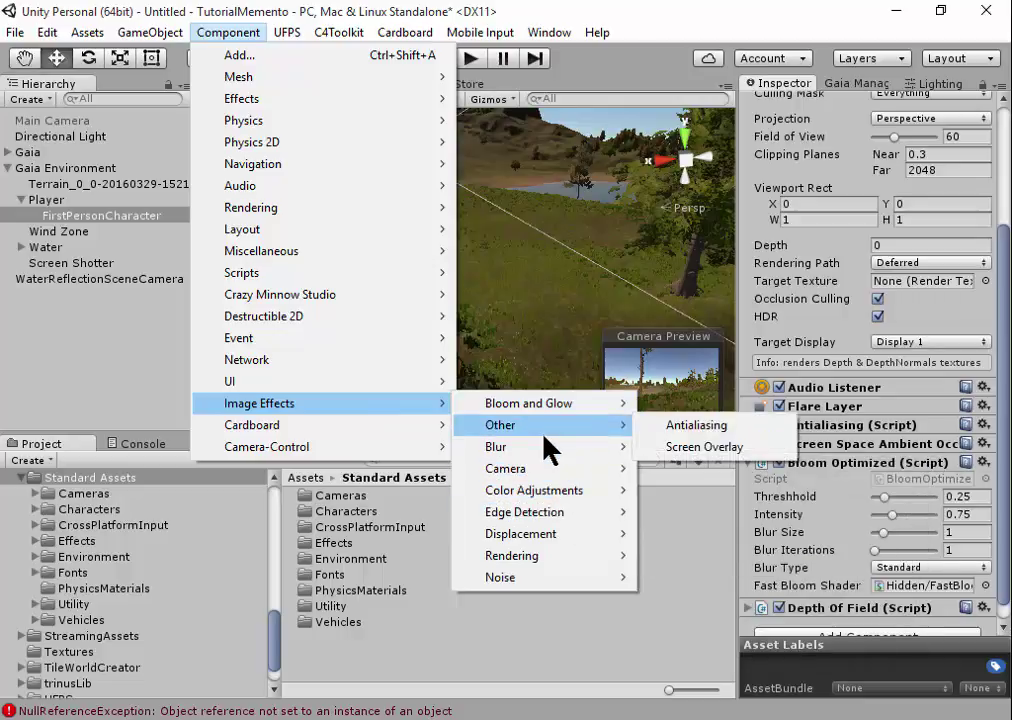
mouse_move(550, 465)
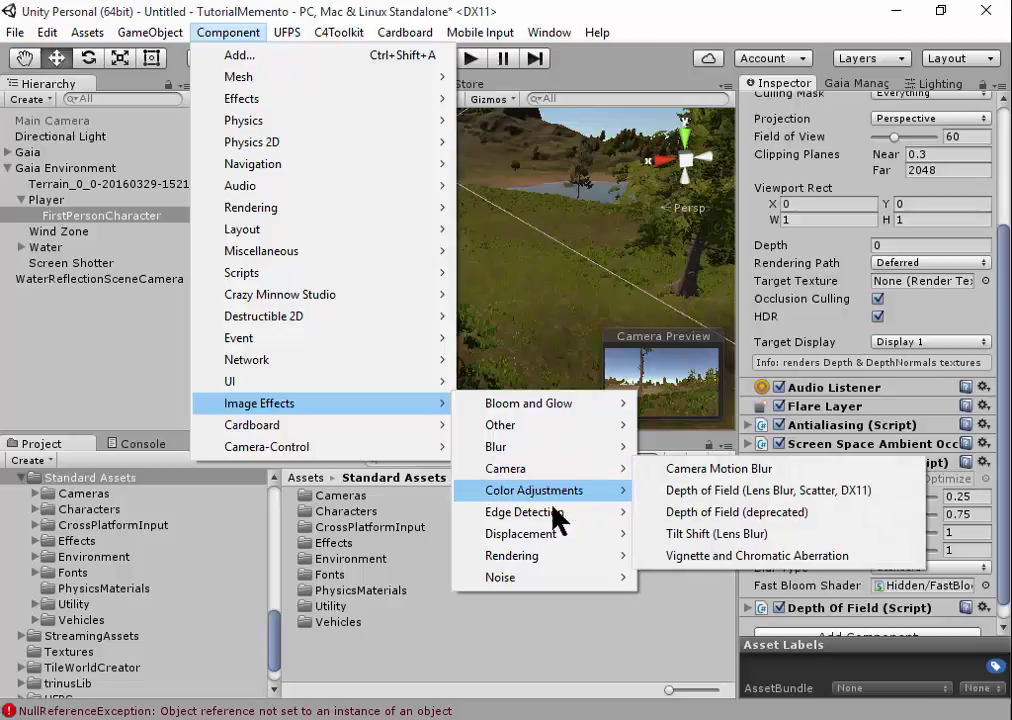
mouse_move(560, 568)
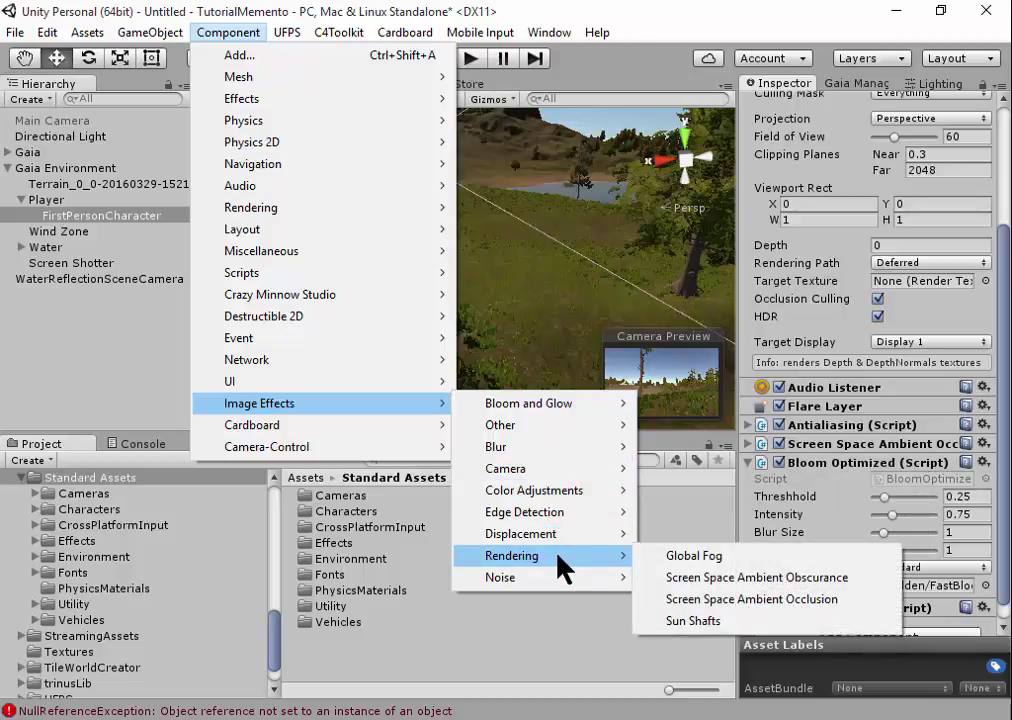
left_click(750, 620)
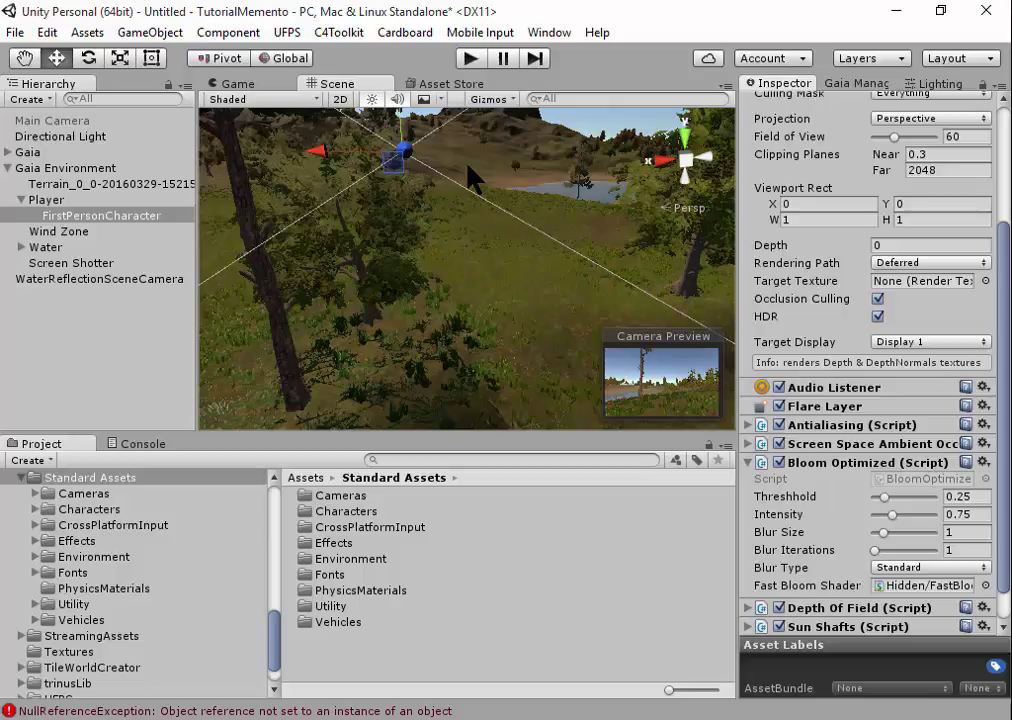
- Play the scene and walk the first-person character forward toward the lakeside tree
left_click(470, 58)
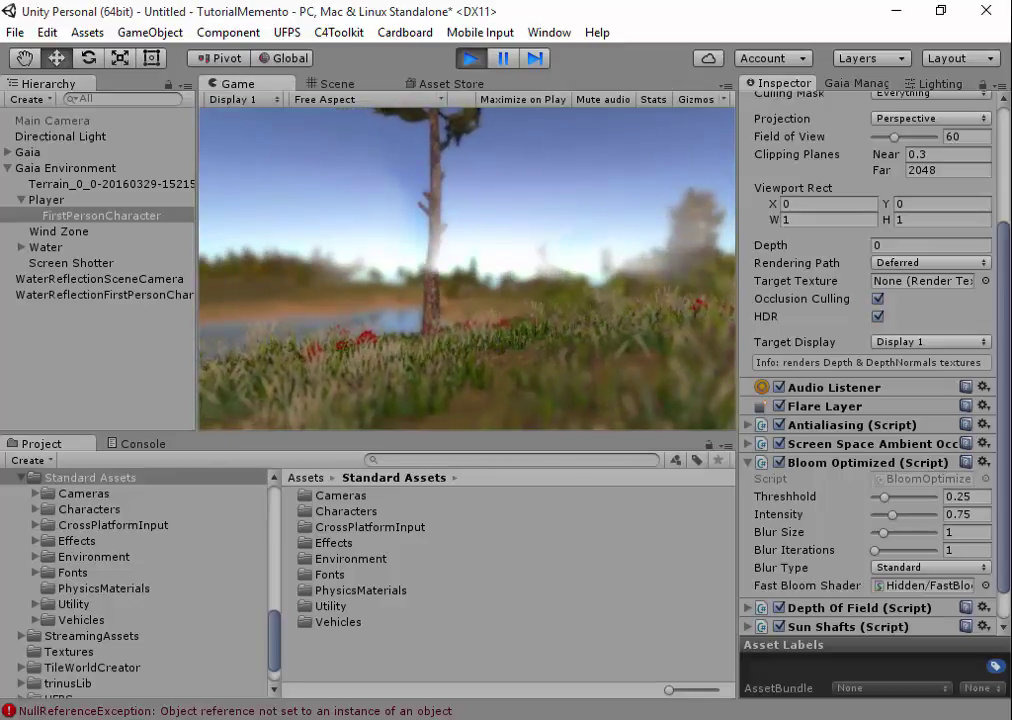
key("w")
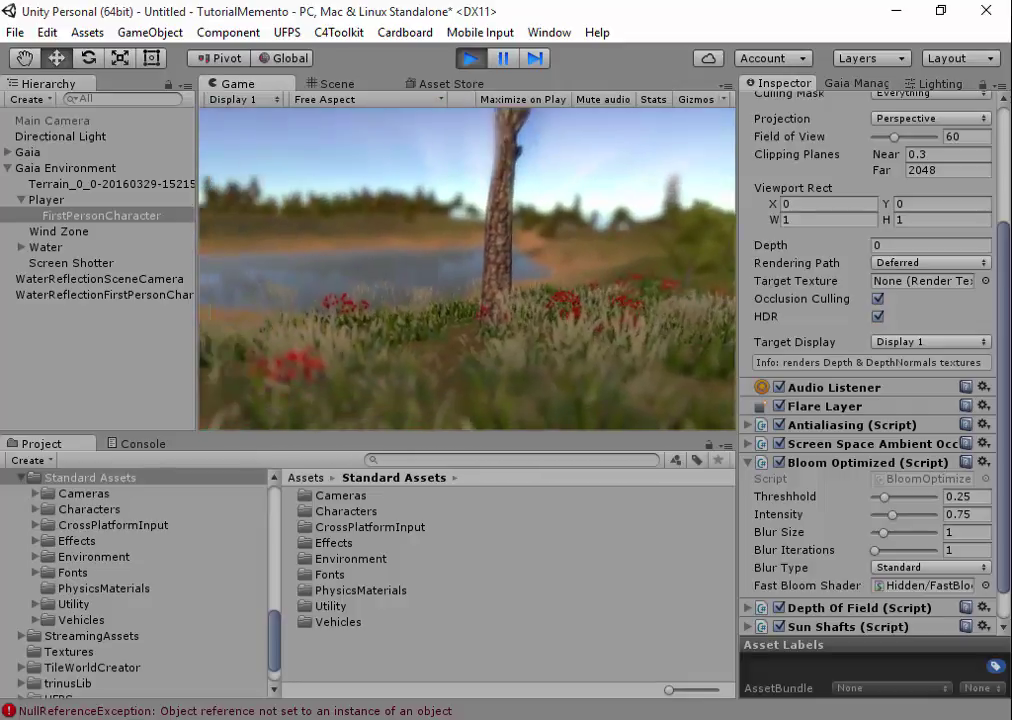
mouse_move(466, 268)
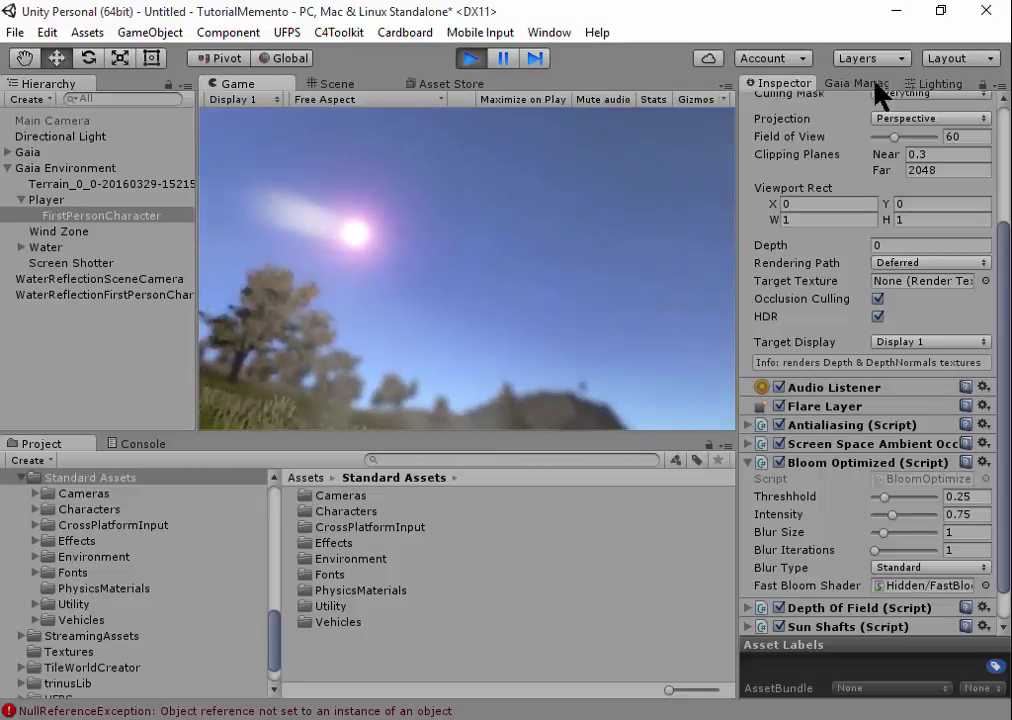
- Apply Gaia Manager's Set Evening Light preset under Camera And Light
left_click(858, 86)
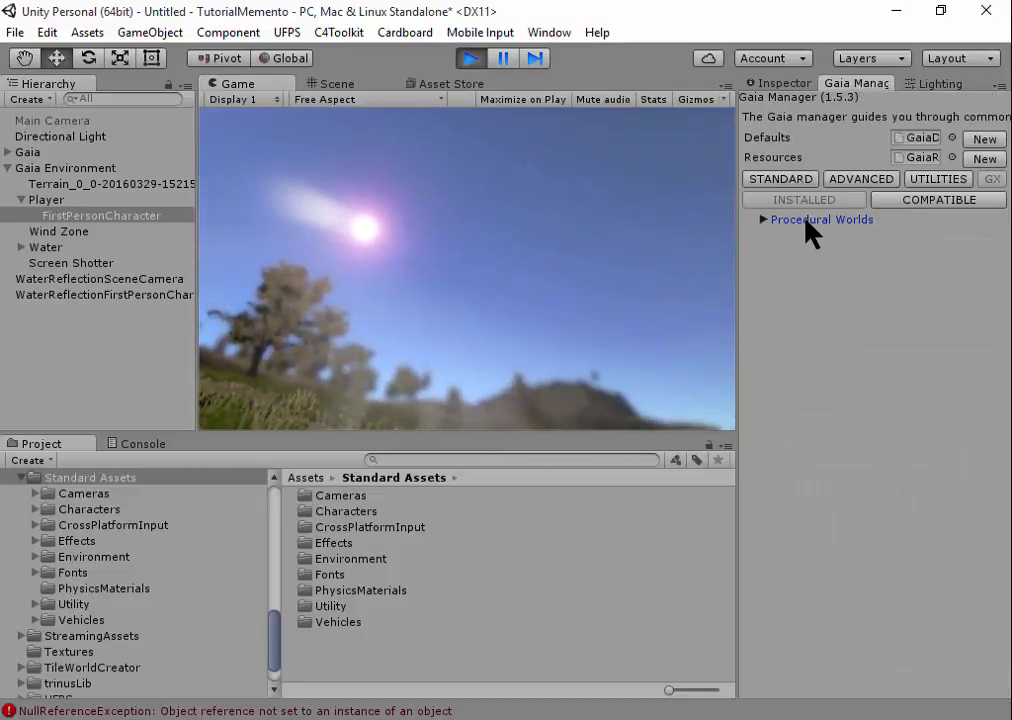
left_click(779, 237)
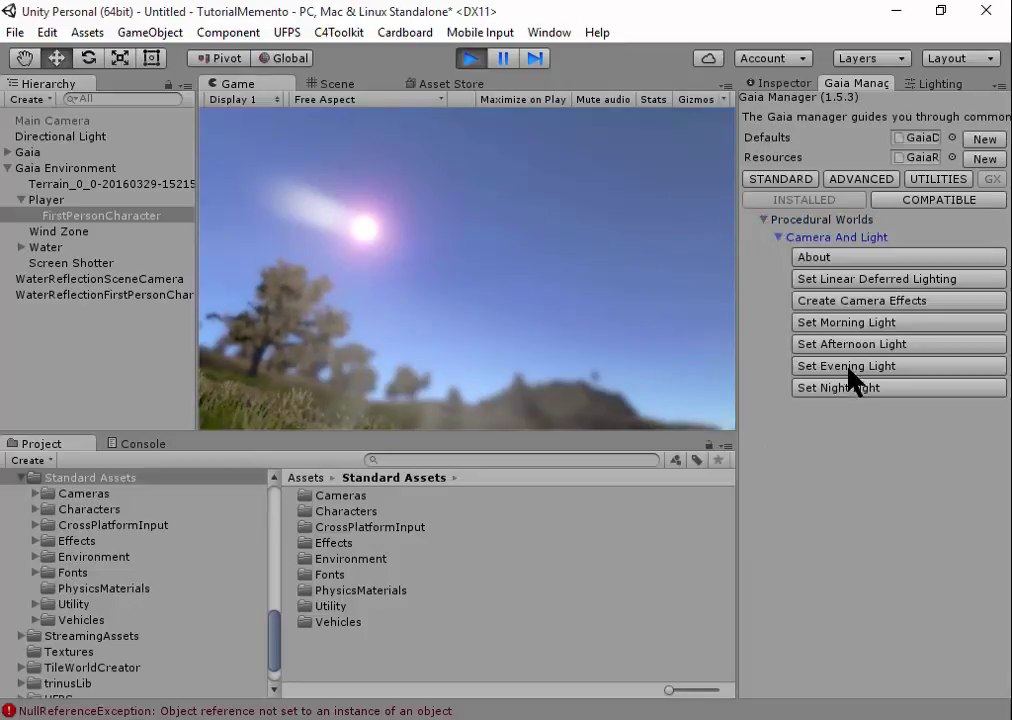
left_click(847, 366)
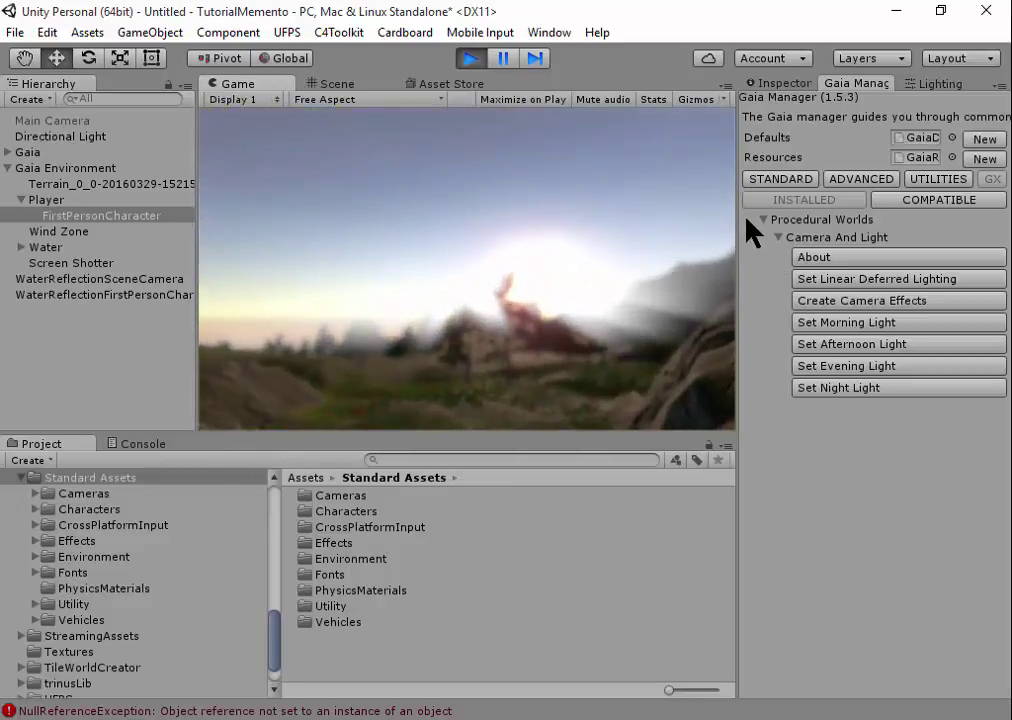
- Select FirstPersonCharacter and bring up its Bloom Optimized settings in the Inspector
left_click(78, 216)
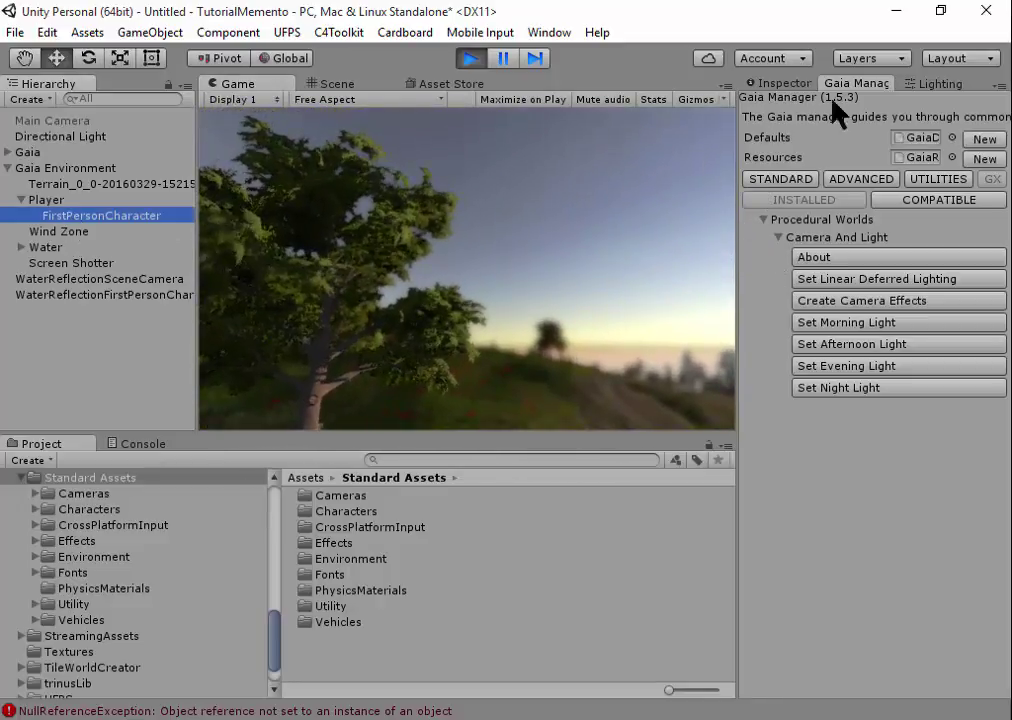
left_click(780, 83)
scroll(880, 420, "down", 2)
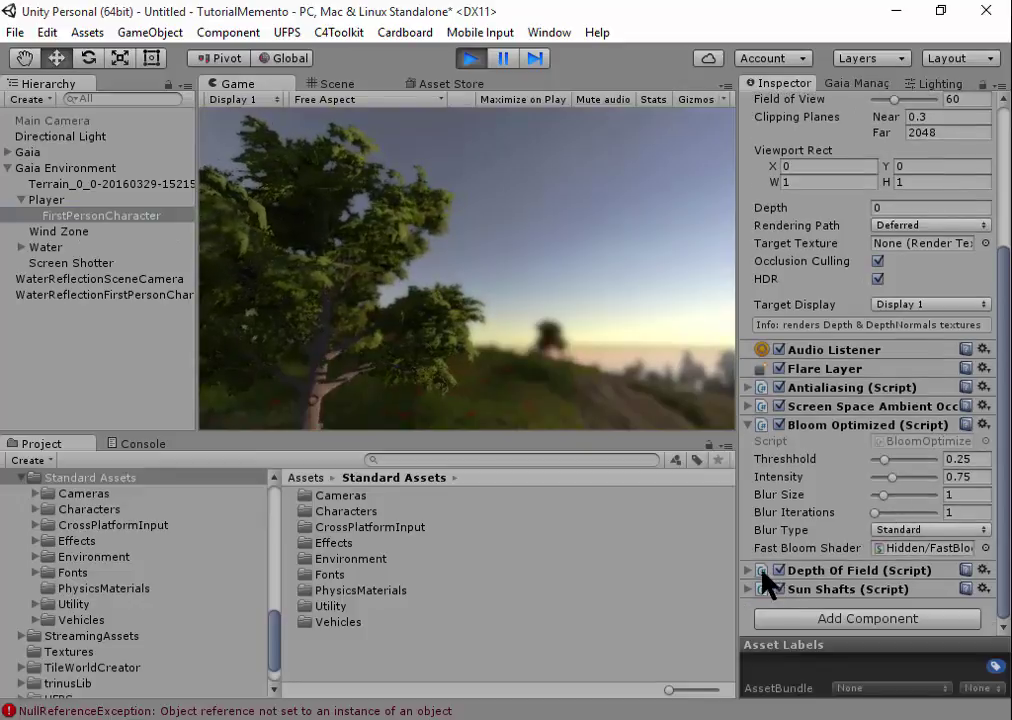
- Turn on Depth of Field visualization and raise the focal size
scroll(846, 470, "down", 5)
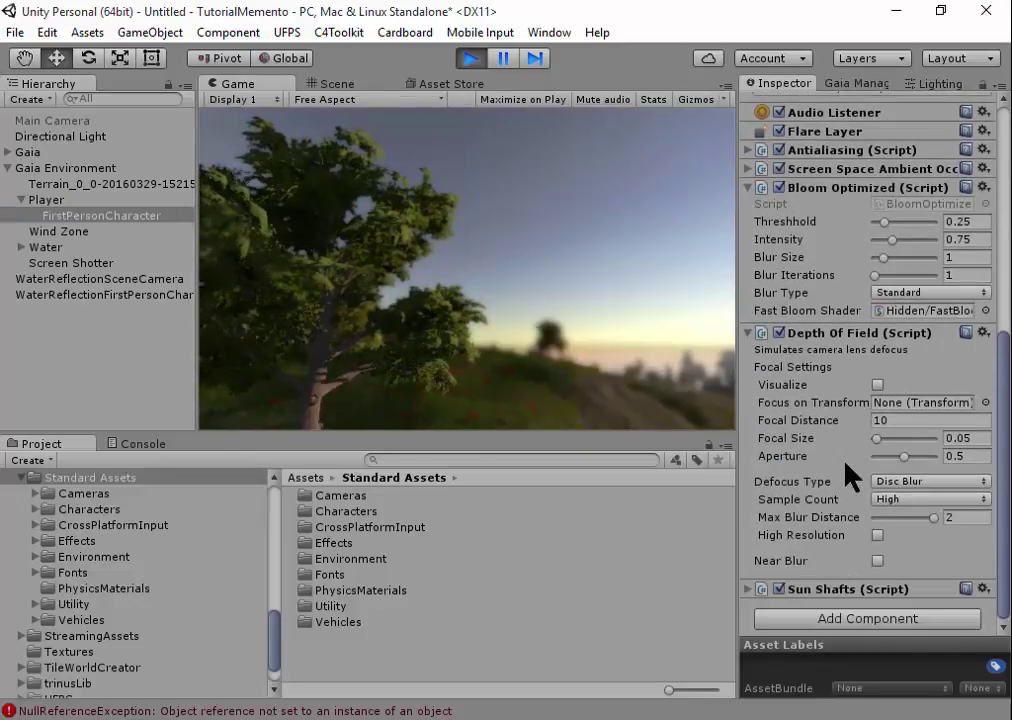
left_click(876, 386)
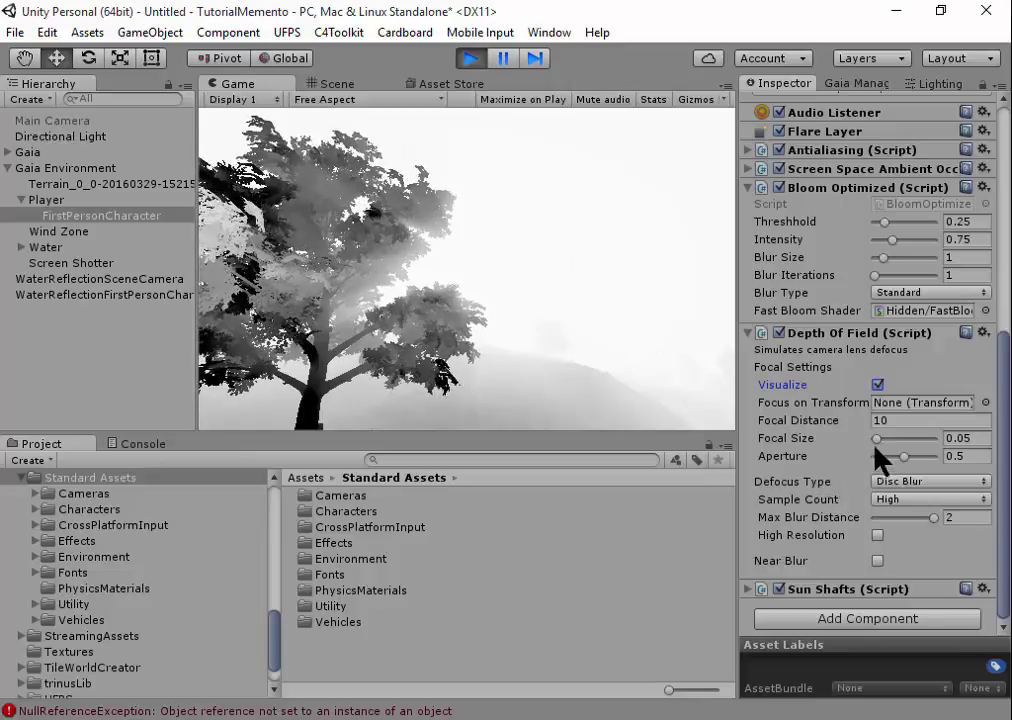
left_click_drag(877, 439, 905, 444)
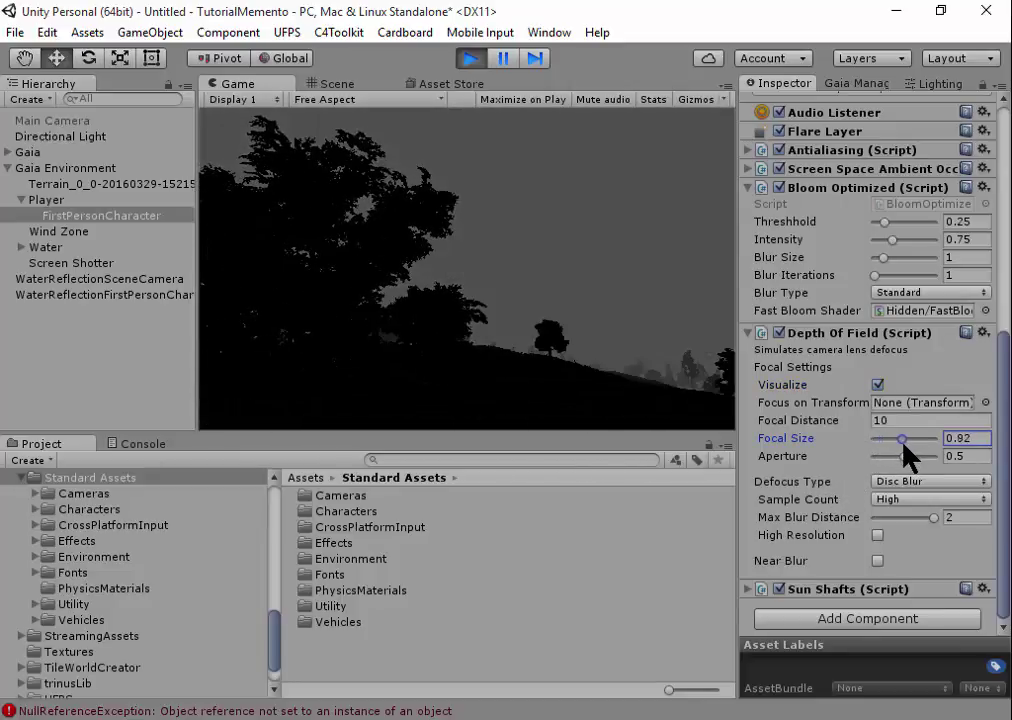
- Switch Depth of Field off, toggle Visualize off and on, and lock the Game view cursor
left_click(779, 333)
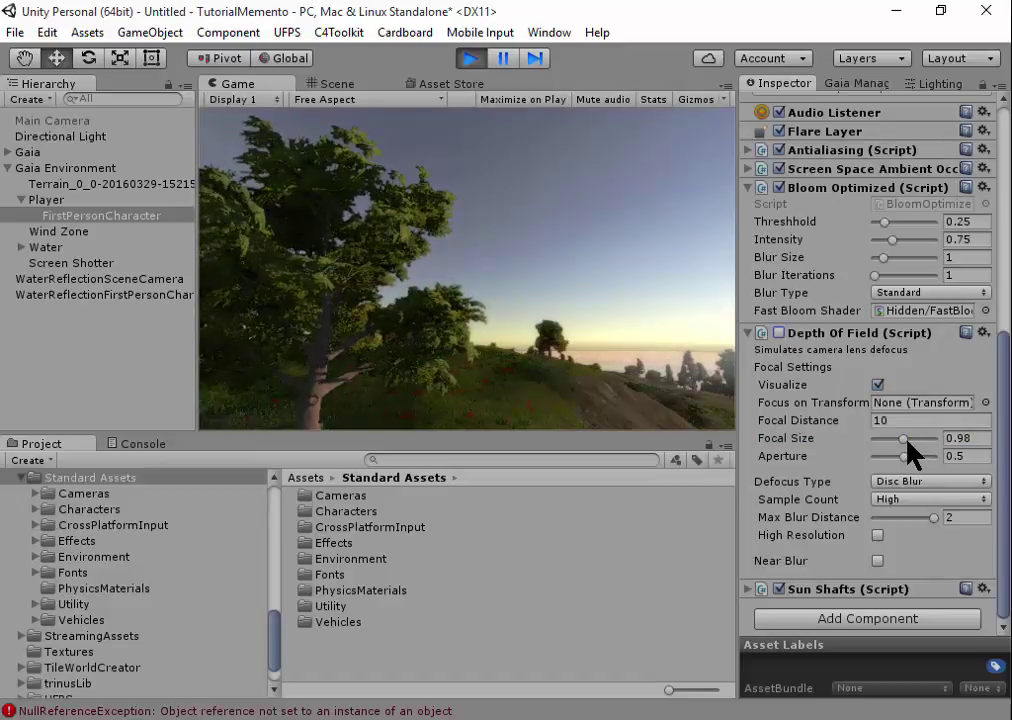
left_click(877, 385)
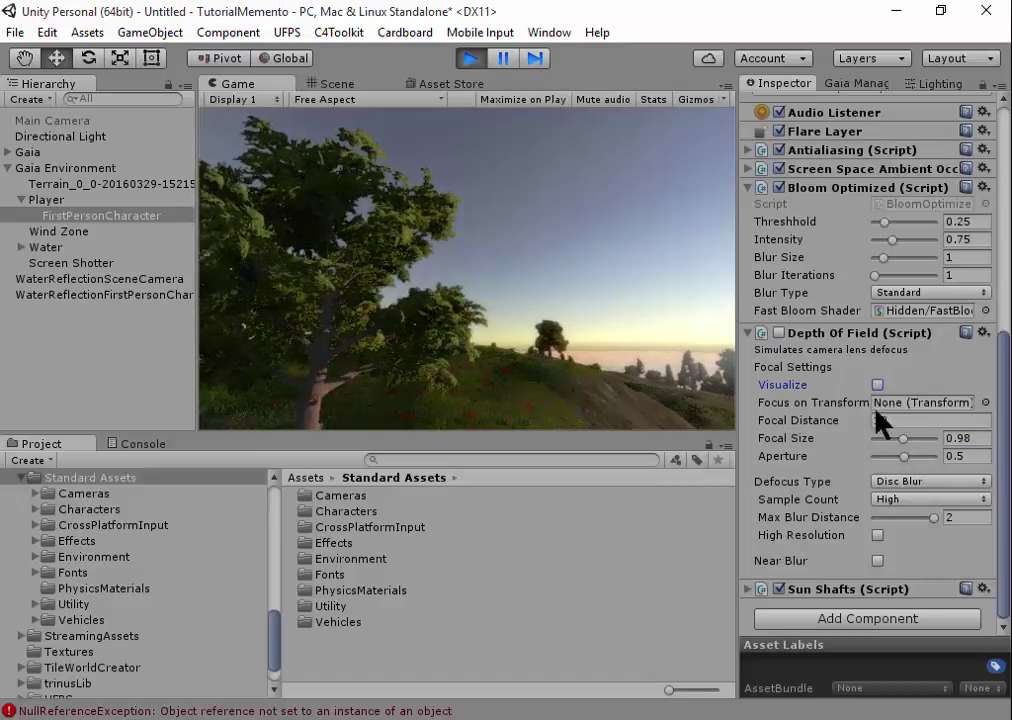
left_click(877, 385)
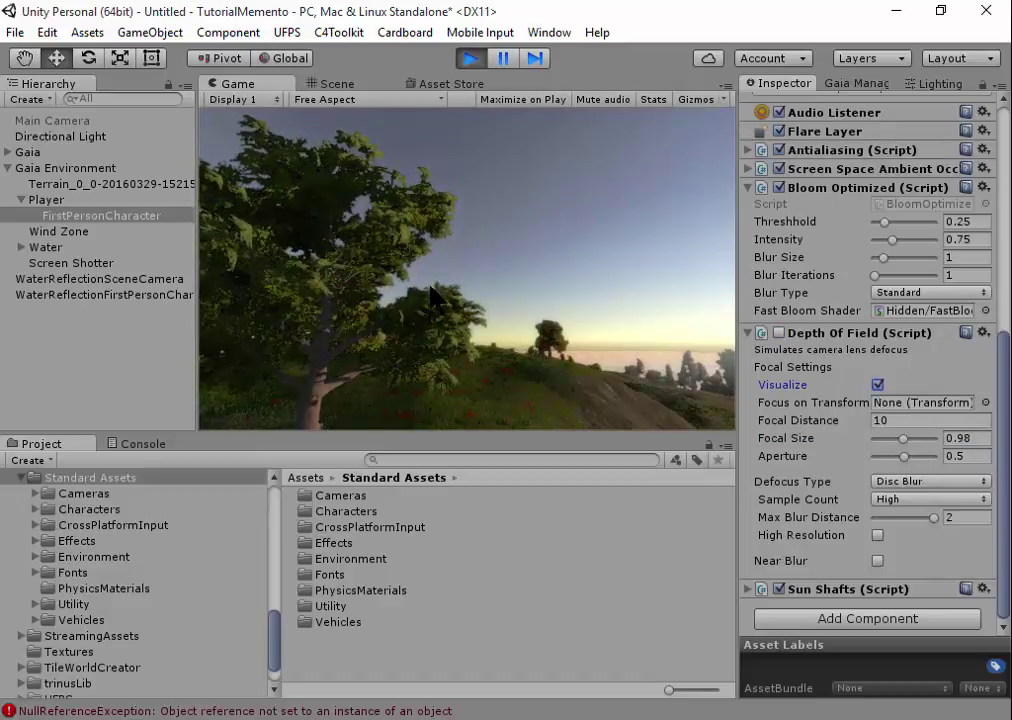
left_click(470, 244)
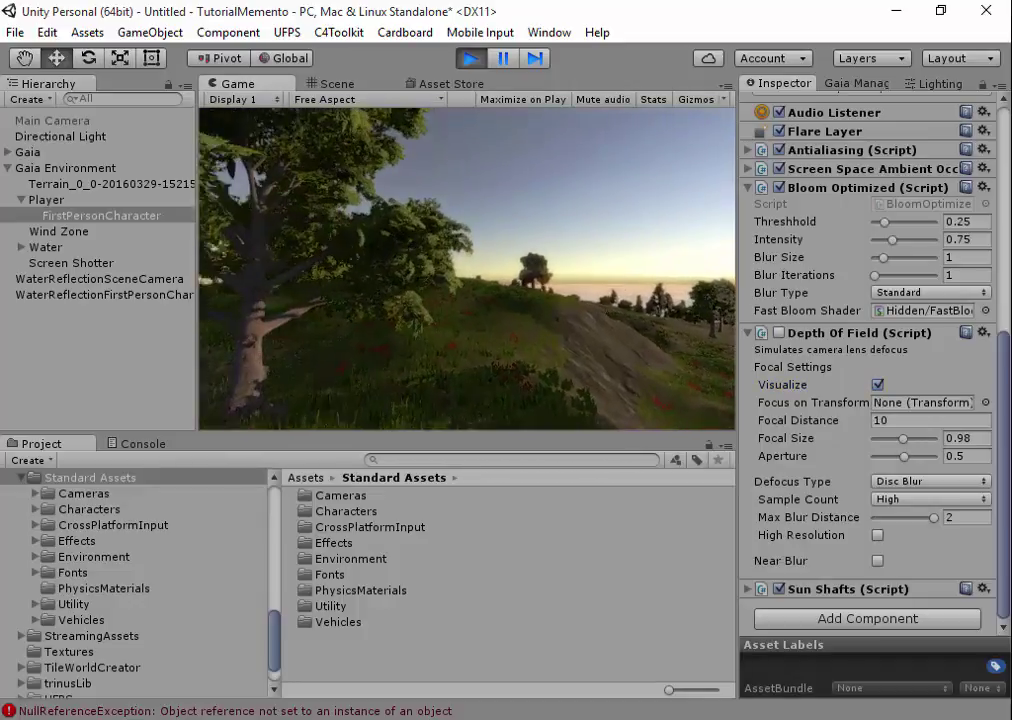
- Walk the player past the tree and up the hill, then release the view with Esc
key("w")
key("w")
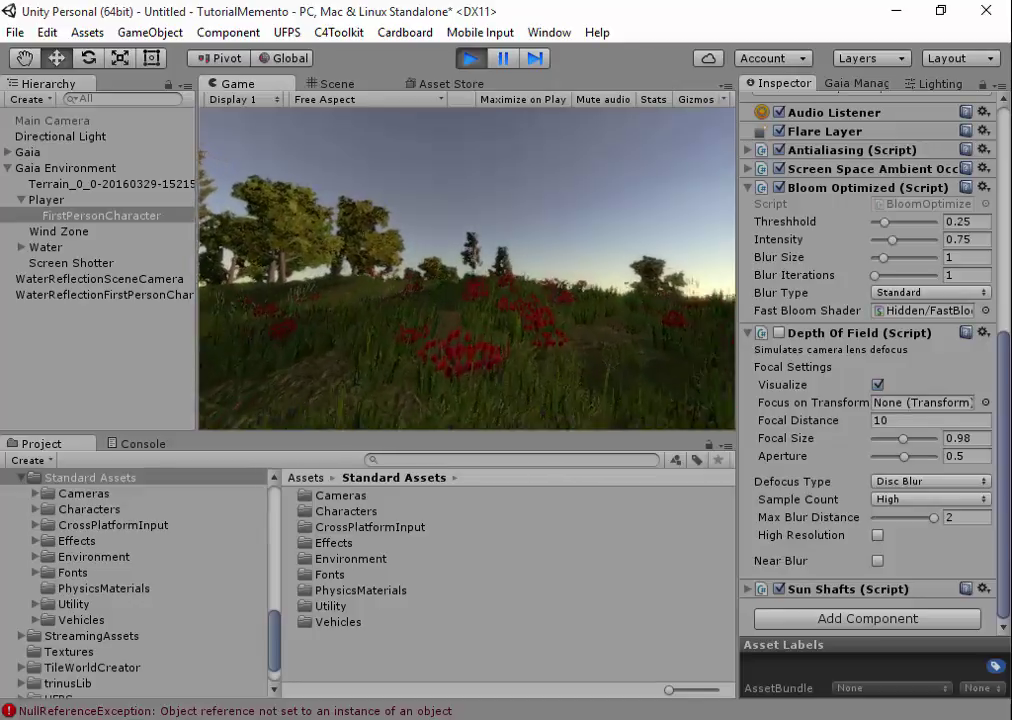
key("w")
key("w")
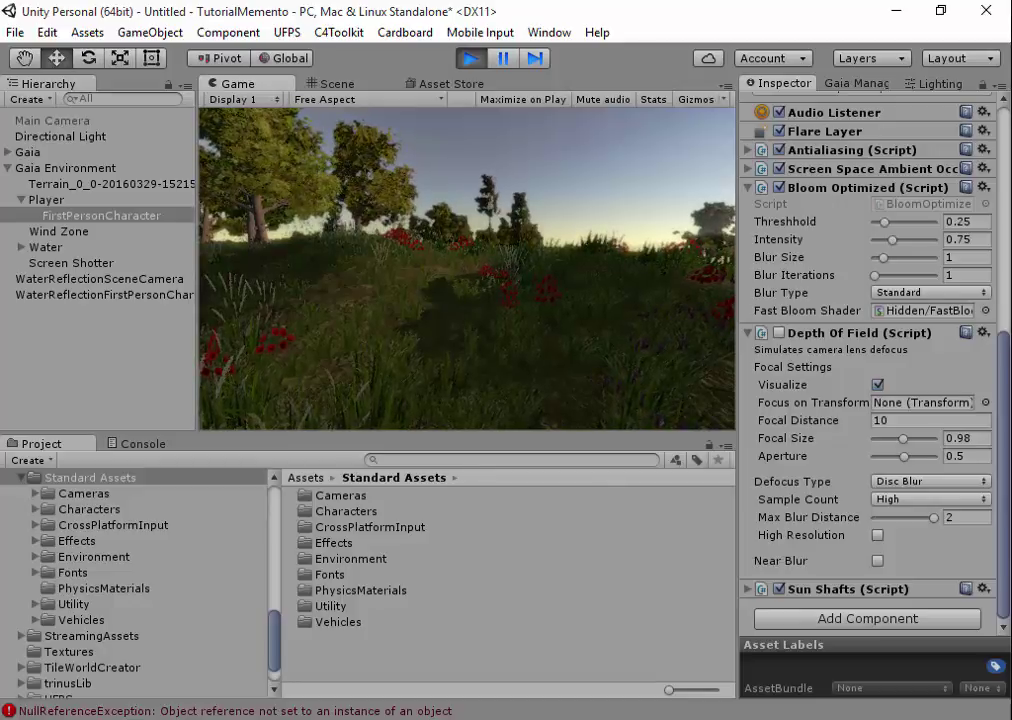
key("Escape")
- Stop play mode and collapse the Gaia Environment group in the Hierarchy
left_click(470, 57)
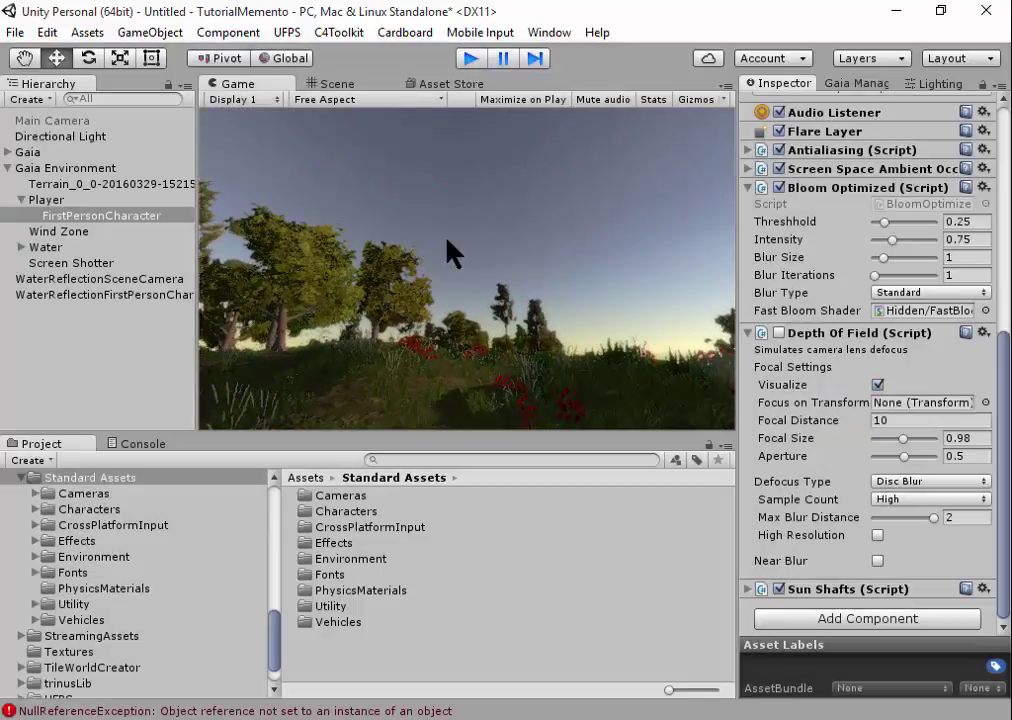
left_click(8, 168)
left_click(8, 168)
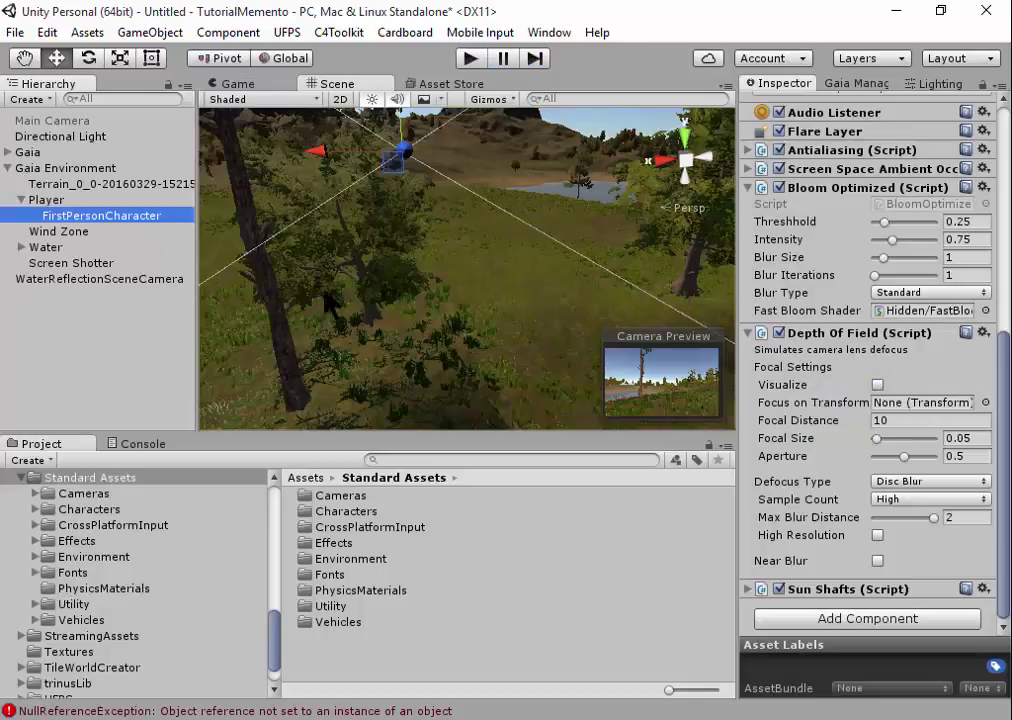
left_click(8, 168)
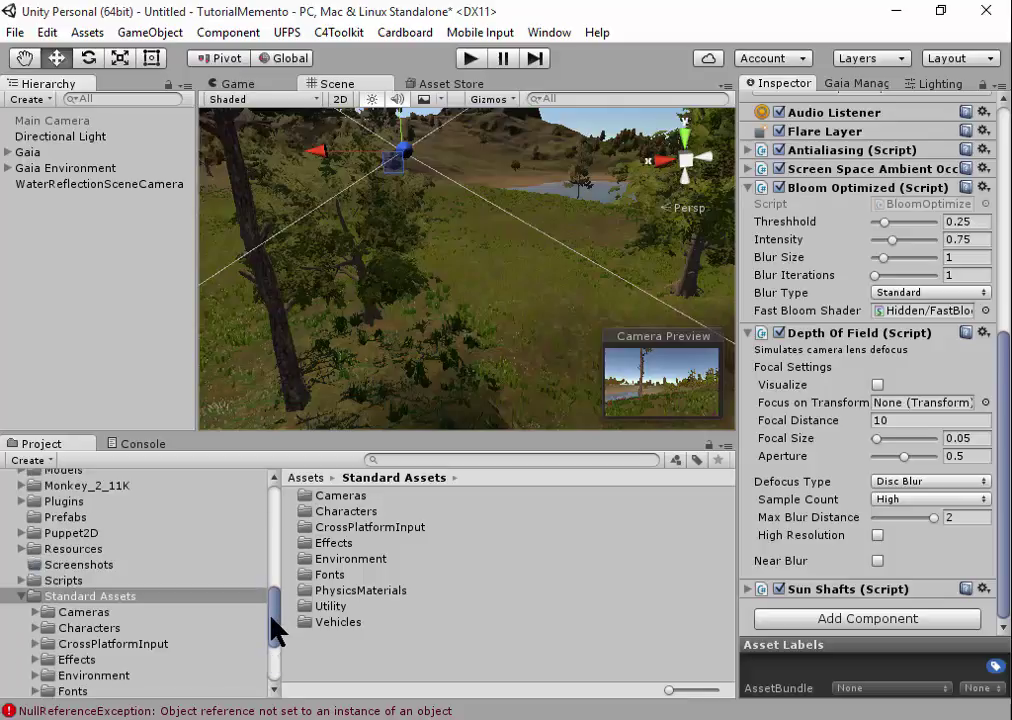
- Browse to Standard Assets > Vehicles > Car > Prefabs and select the Car prefab
scroll(274, 631, "up", 3)
left_click(90, 596)
scroll(102, 640, "down", 2)
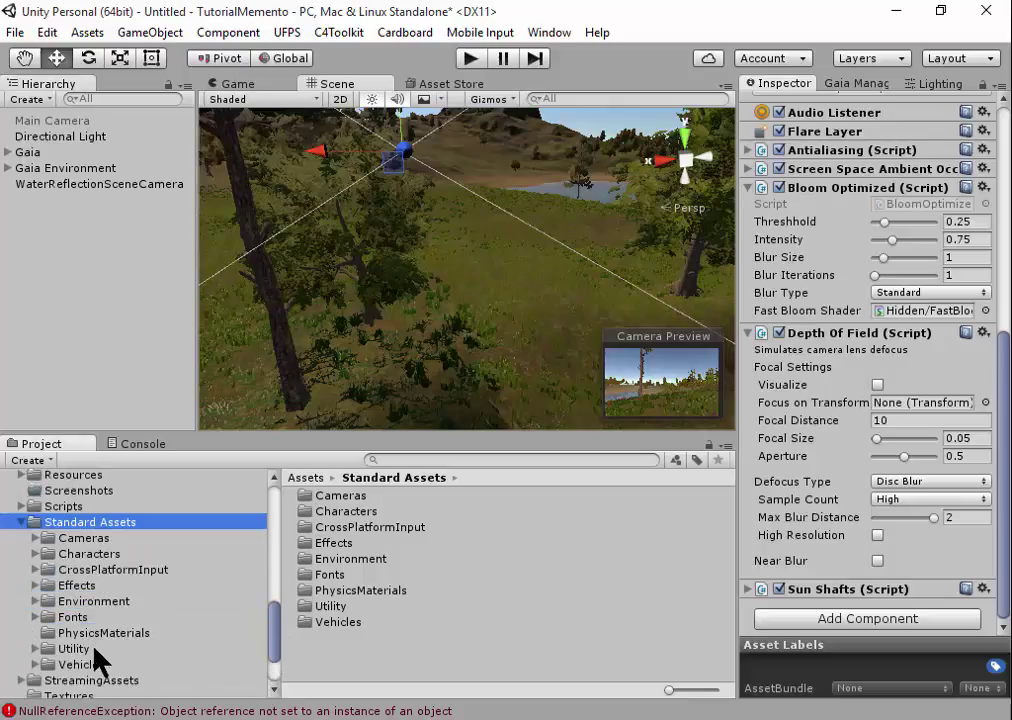
left_click(79, 662)
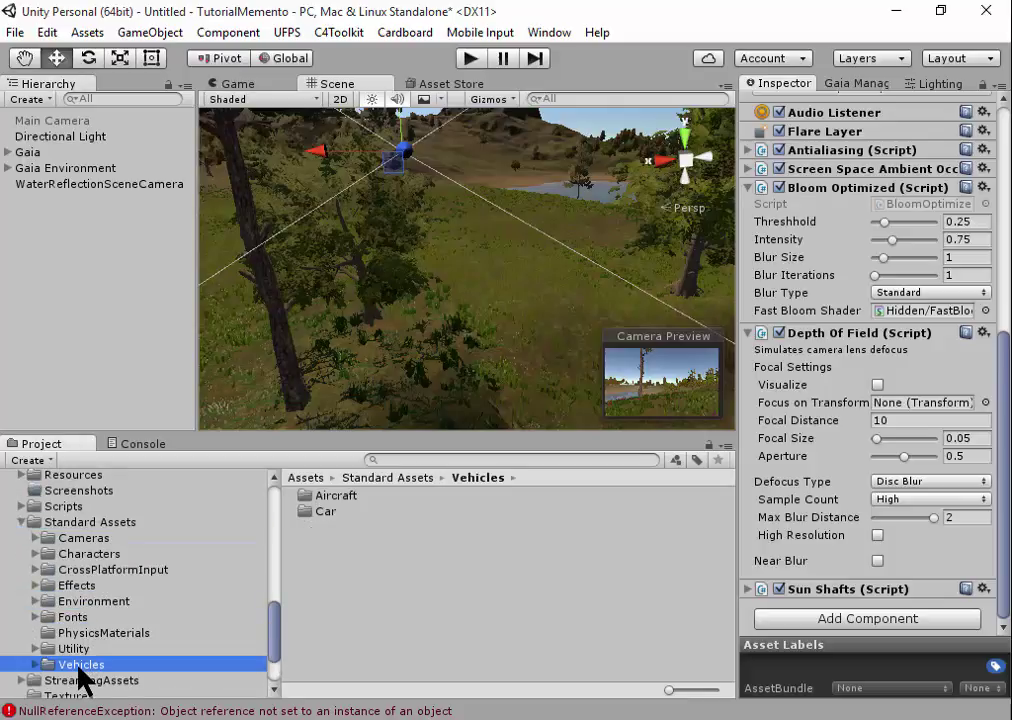
double_click(325, 512)
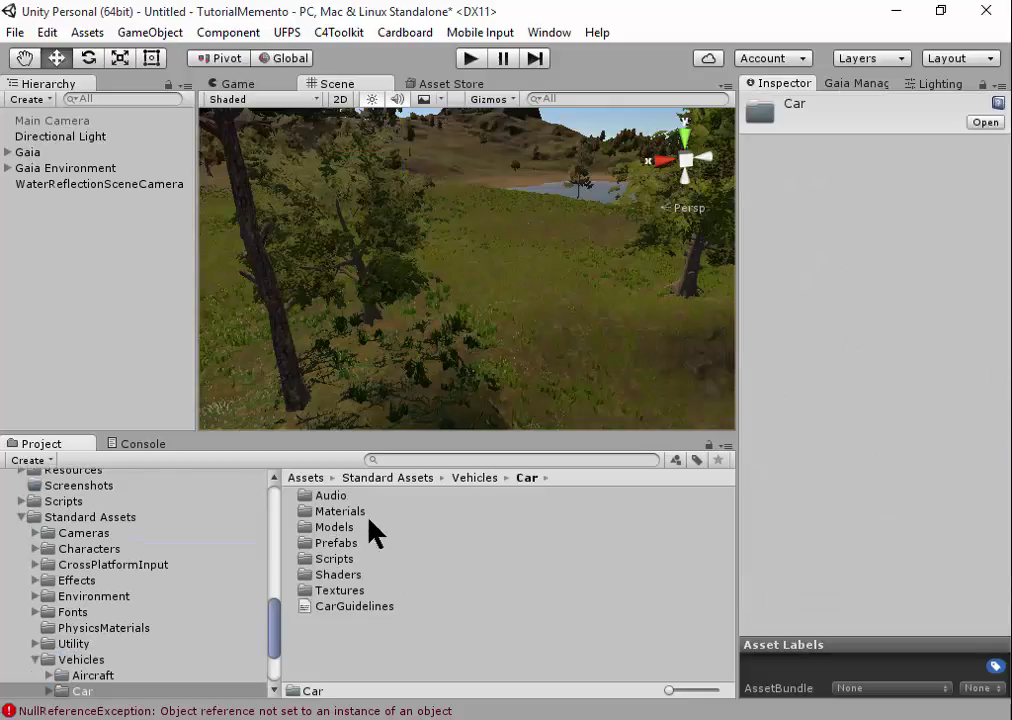
double_click(332, 544)
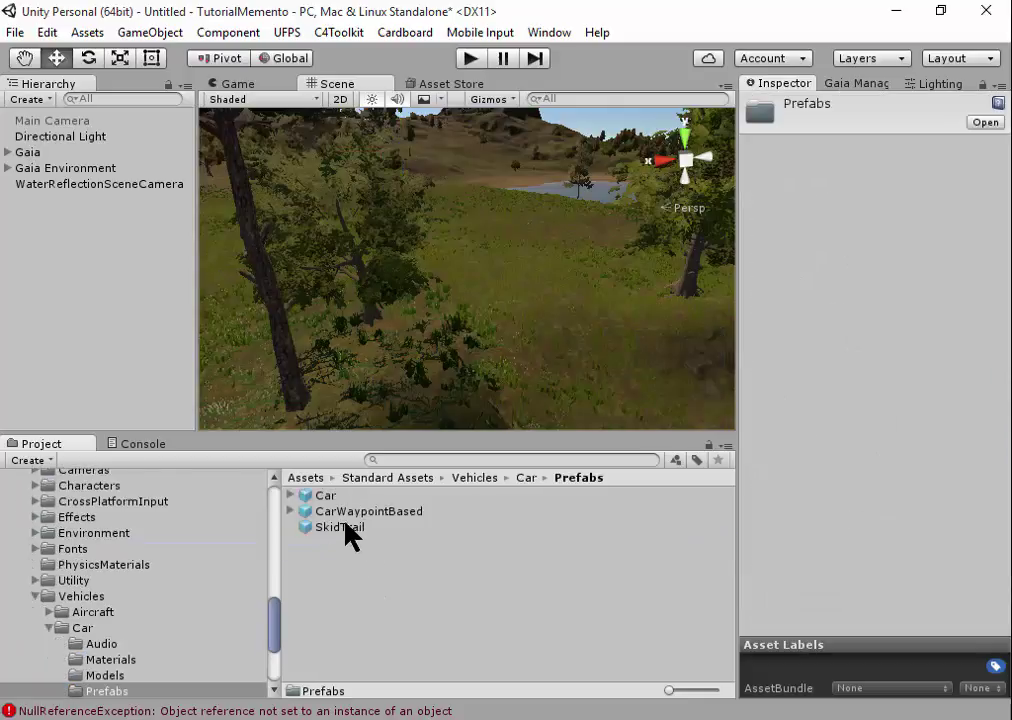
left_click(323, 496)
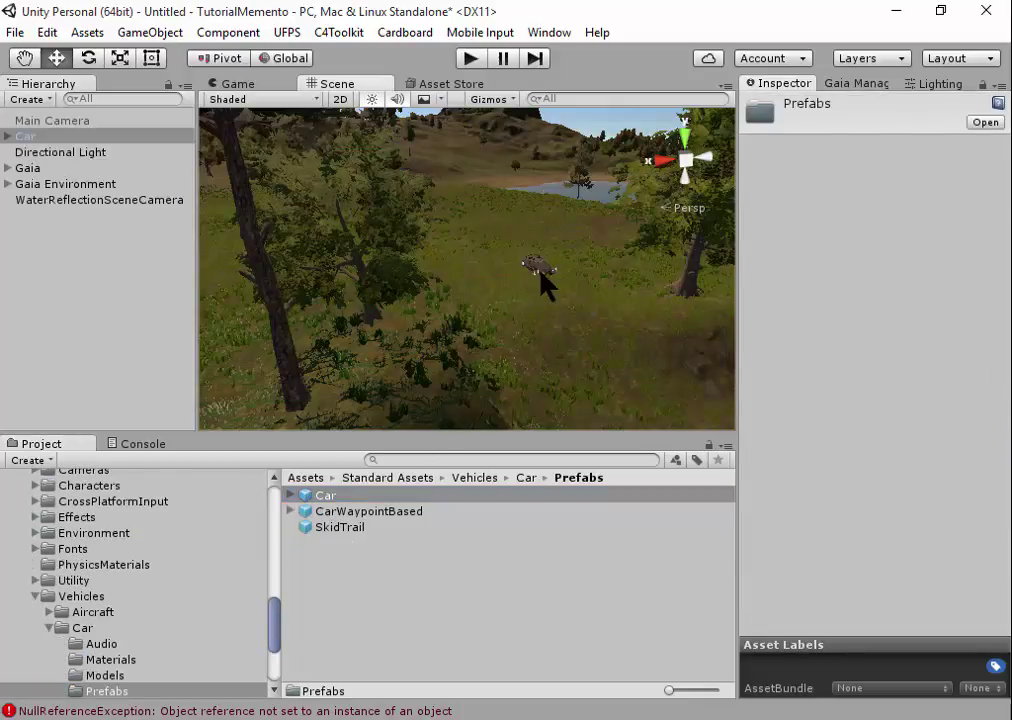
- Drop the Car prefab onto the grassy meadow and frame the Scene view around it
left_click_drag(510, 333, 542, 280)
scroll(595, 290, "up", 3)
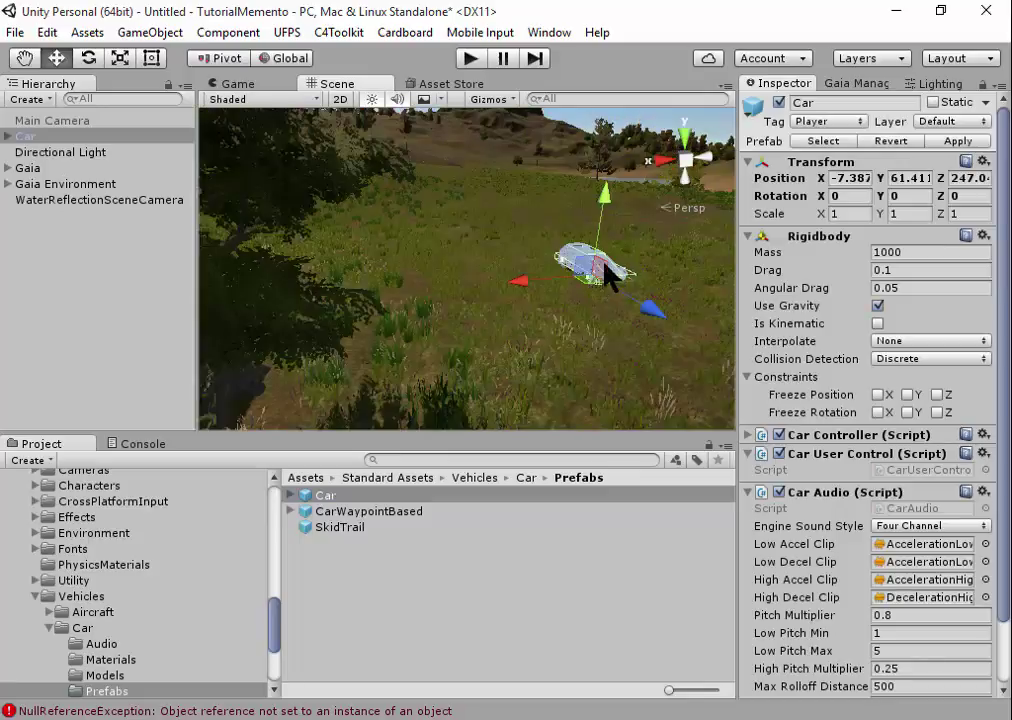
mouse_move(642, 255)
left_mouse_down("alt")
mouse_move(622, 247)
mouse_move(583, 289)
left_mouse_up("alt")
scroll(515, 321, "up", 3)
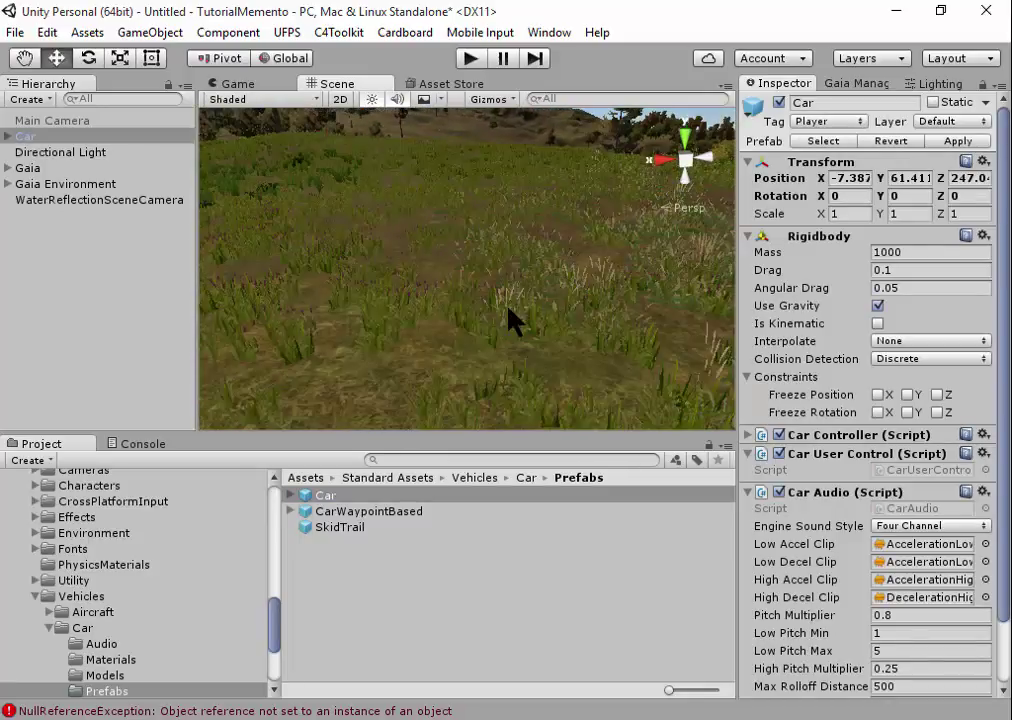
middle_click_drag(515, 321, 512, 297)
key("f")
left_click(590, 219)
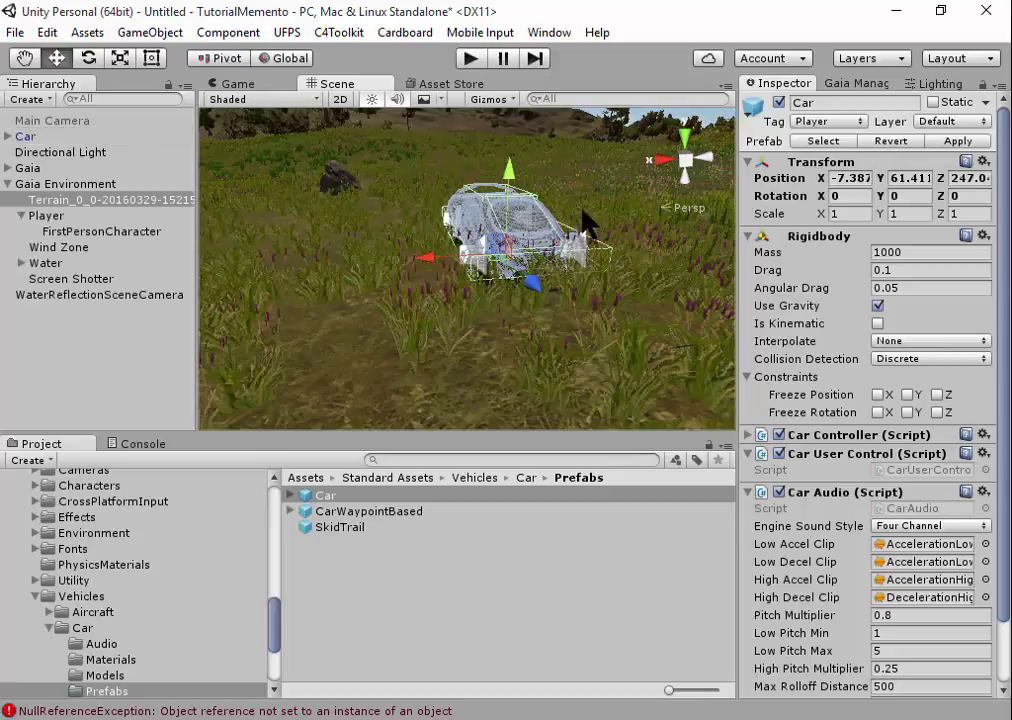
right_click_drag(592, 219, 588, 209)
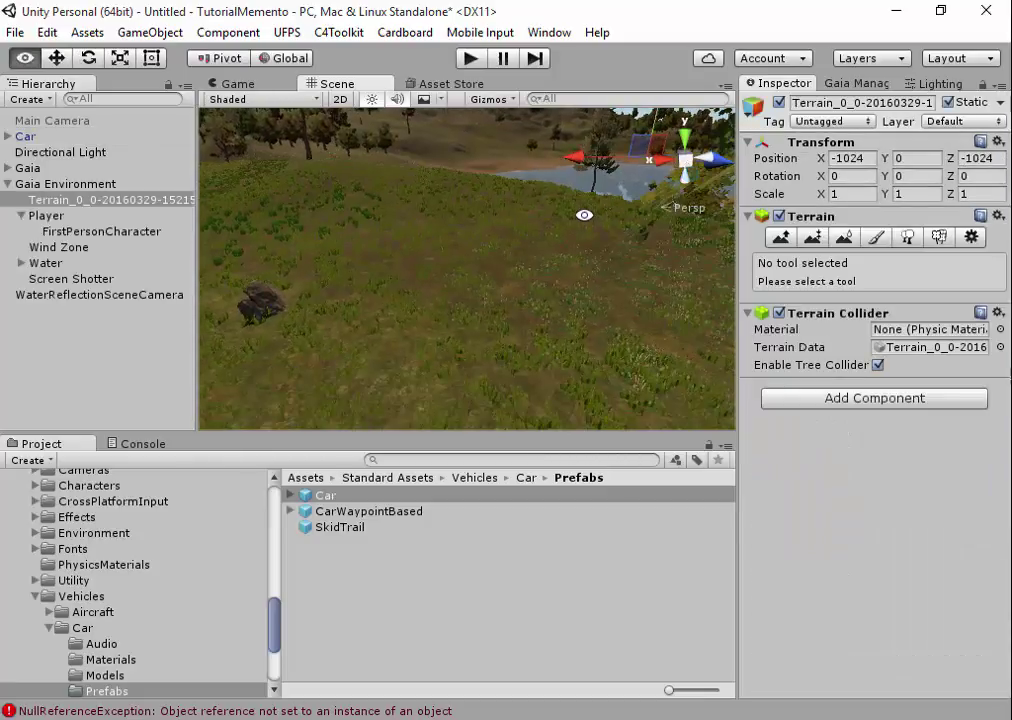
scroll(531, 244, "down", 5)
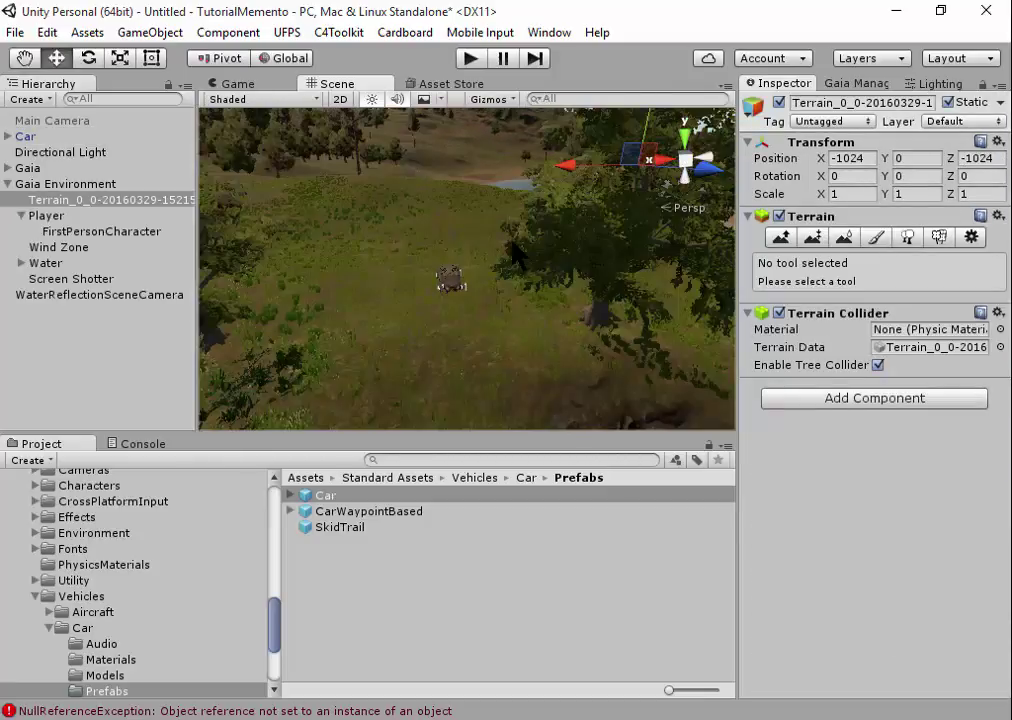
scroll(508, 267, "up", 5)
mouse_move(508, 267)
right_mouse_down()
mouse_move(500, 262)
mouse_move(504, 270)
right_mouse_up()
scroll(504, 270, "down", 5)
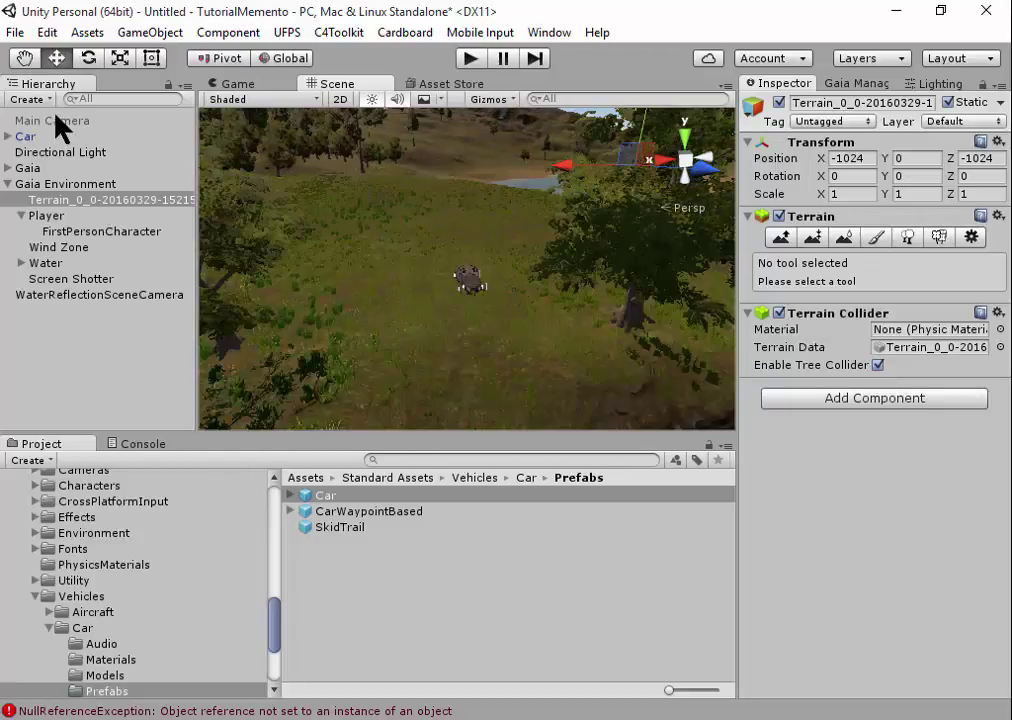
- Uncheck the Player object's active box and check the Main Camera's active box
left_click(48, 217)
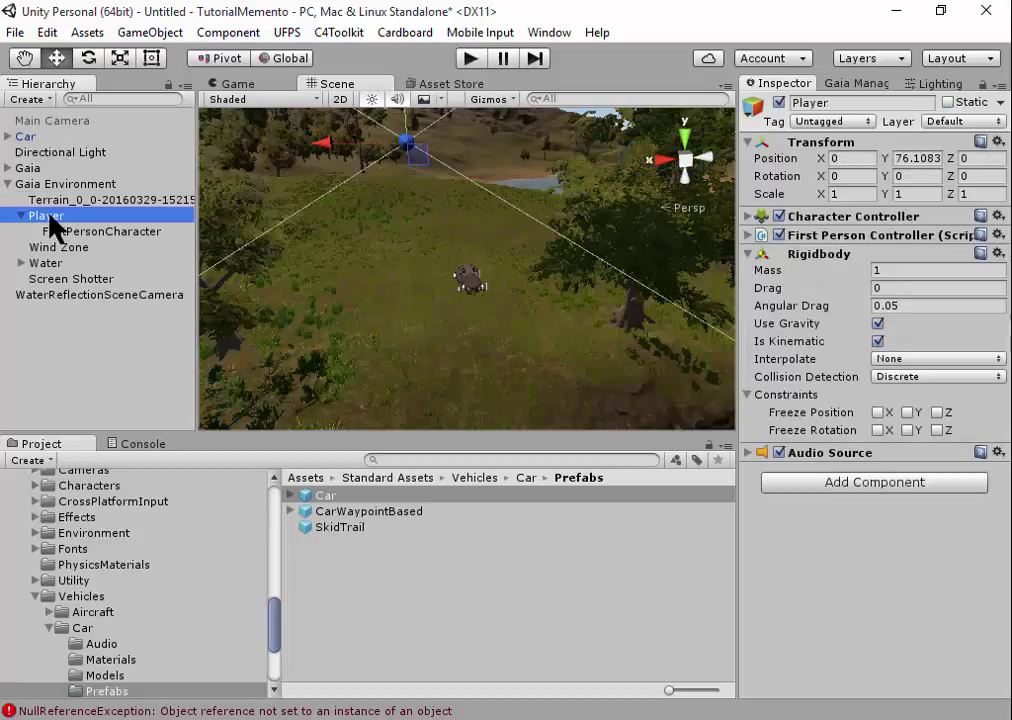
left_click(785, 103)
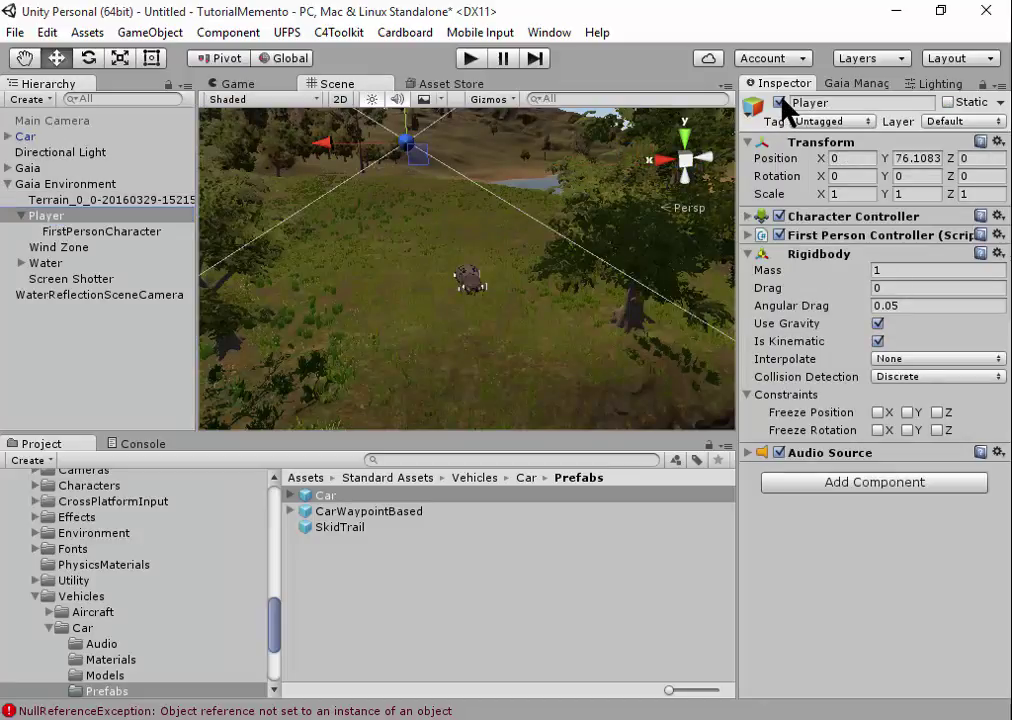
left_click(780, 102)
left_click(75, 121)
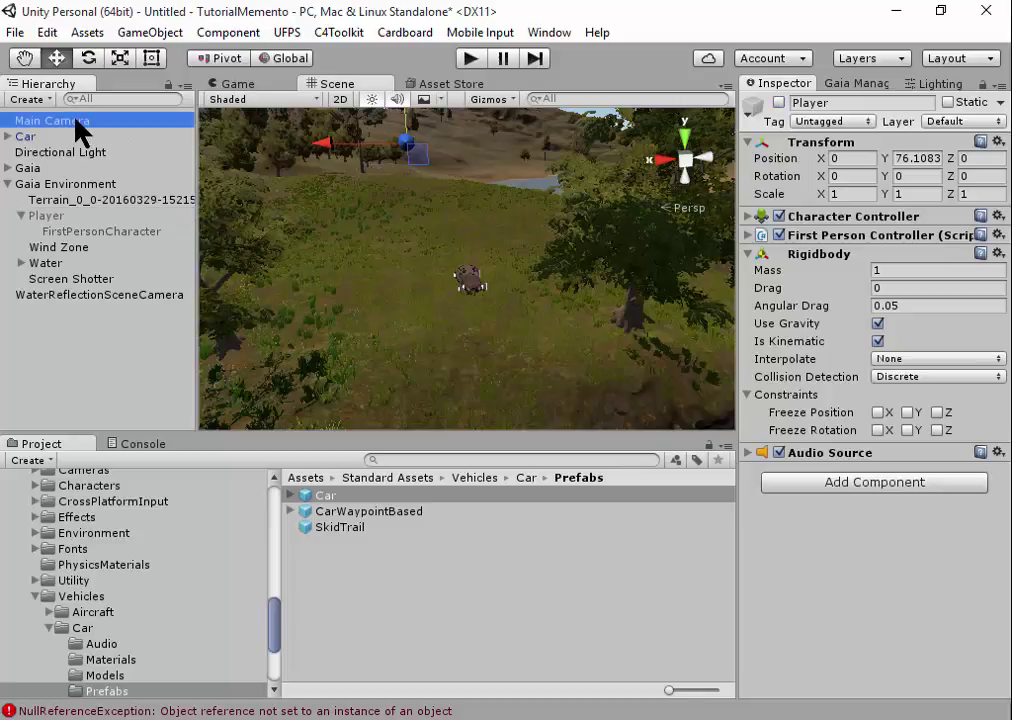
left_click(779, 102)
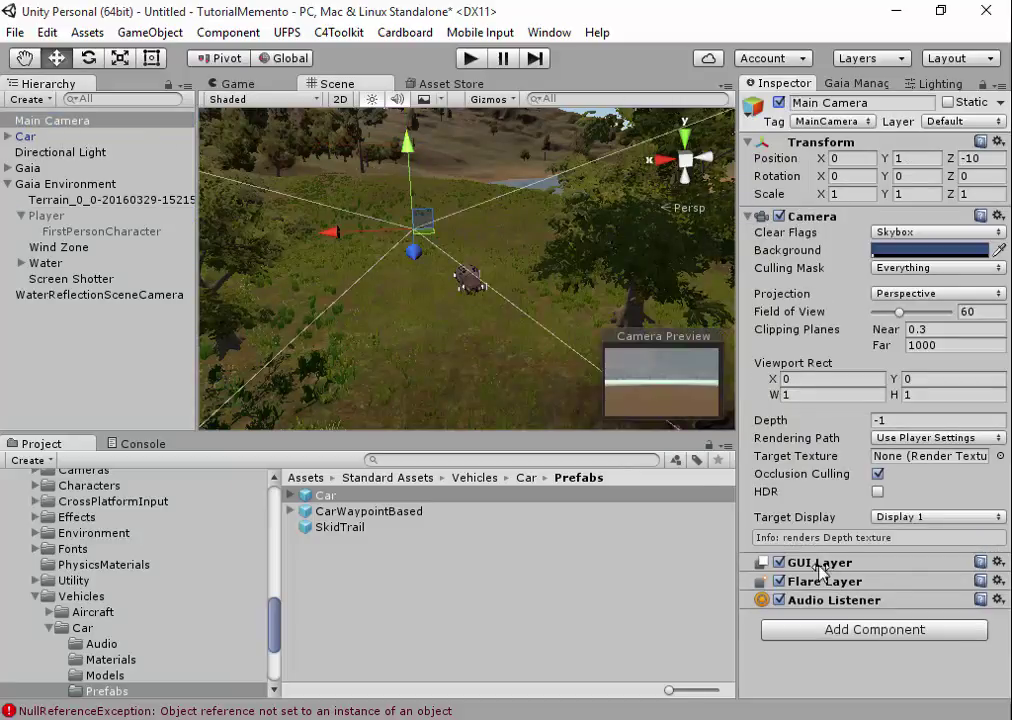
- Search Add Component for 'camera' on Main Camera and scroll the results to Camera Follow
left_click(878, 636)
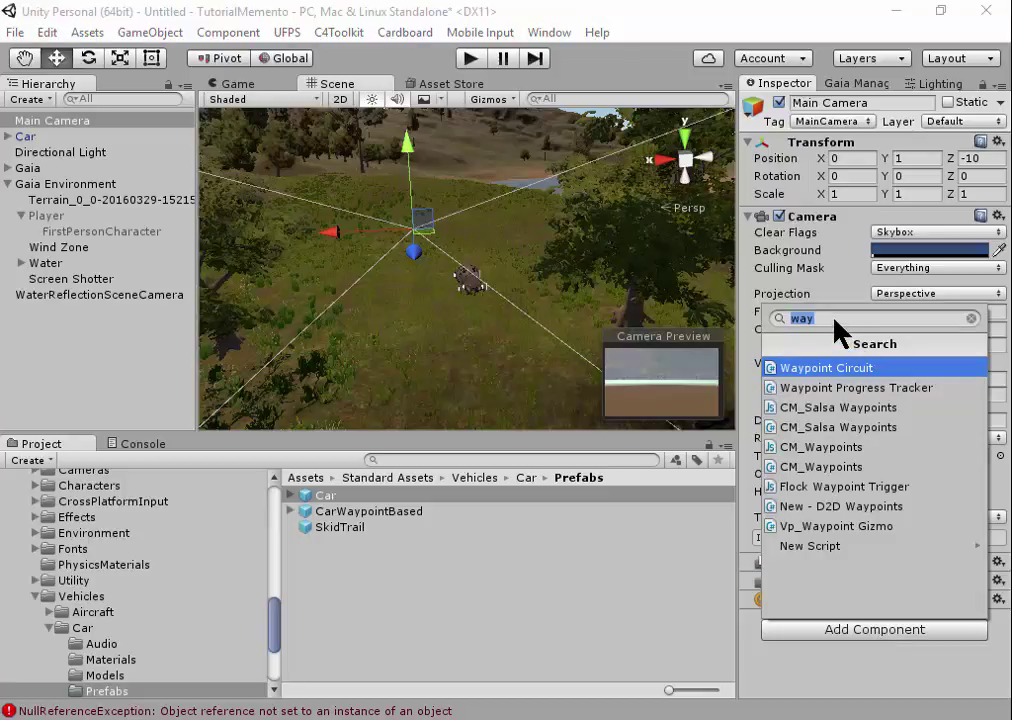
type("cam")
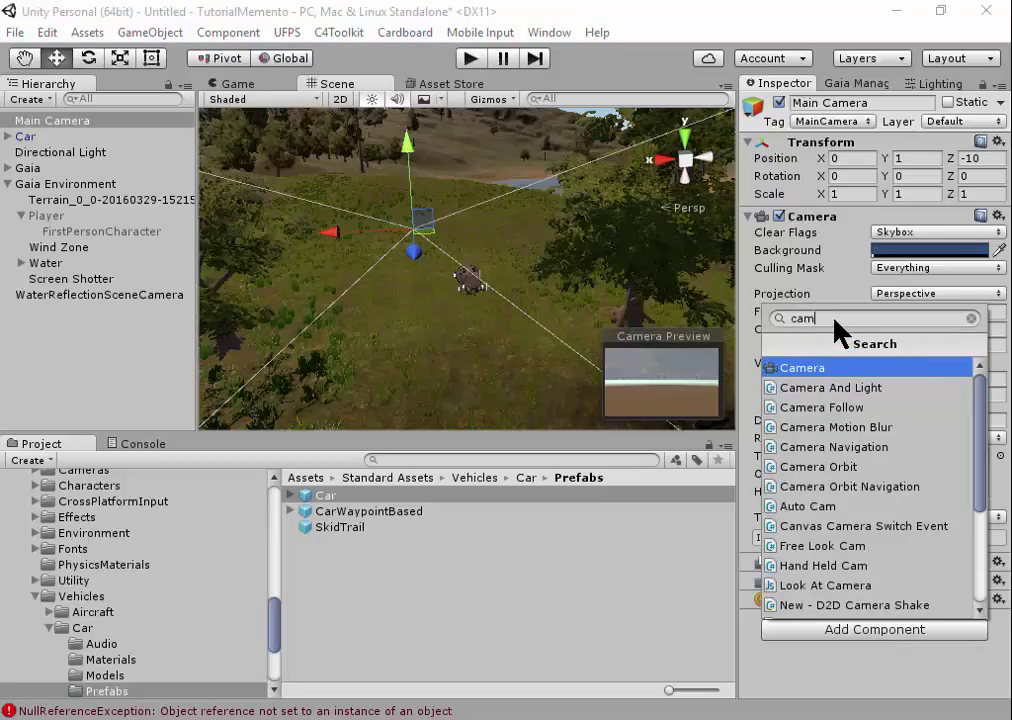
type("era")
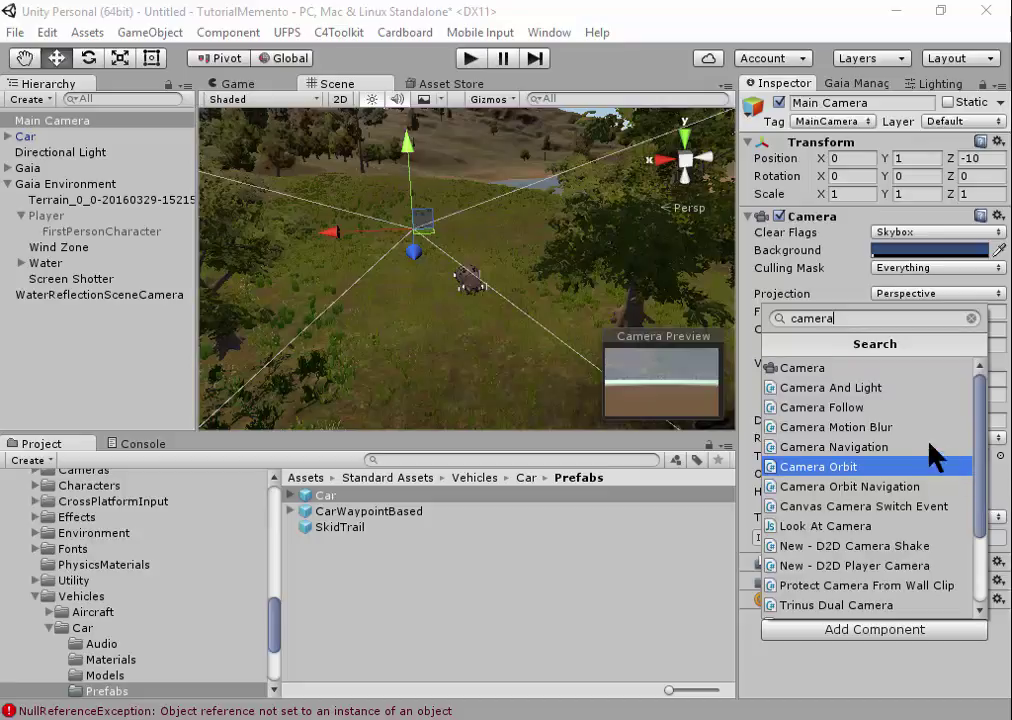
scroll(959, 470, "down", 3)
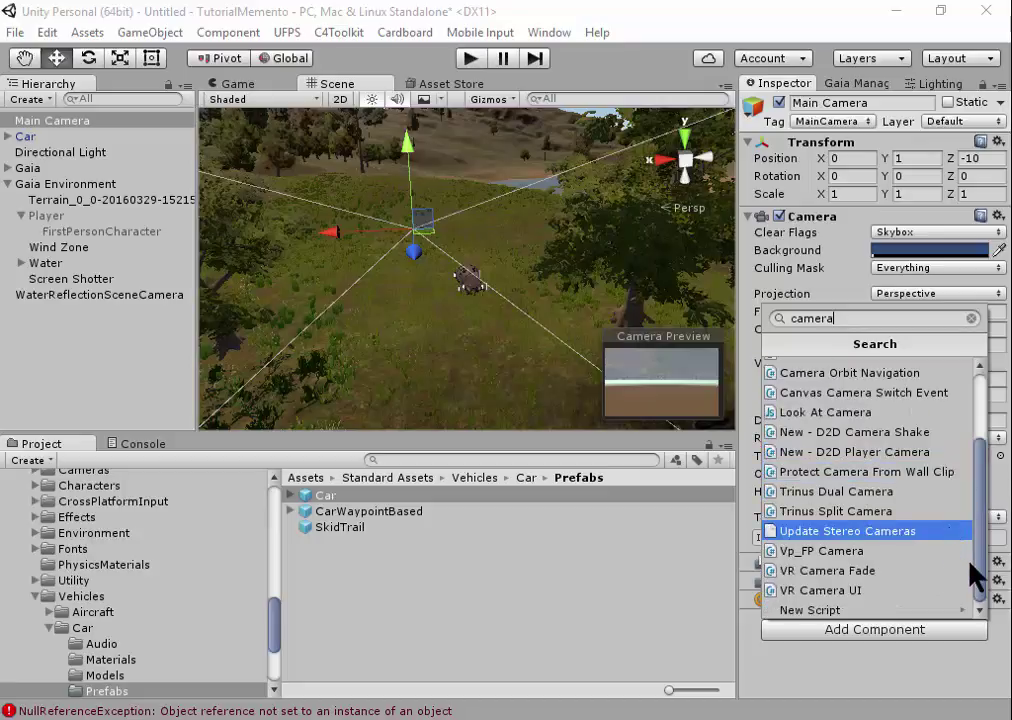
scroll(980, 489, "up", 2)
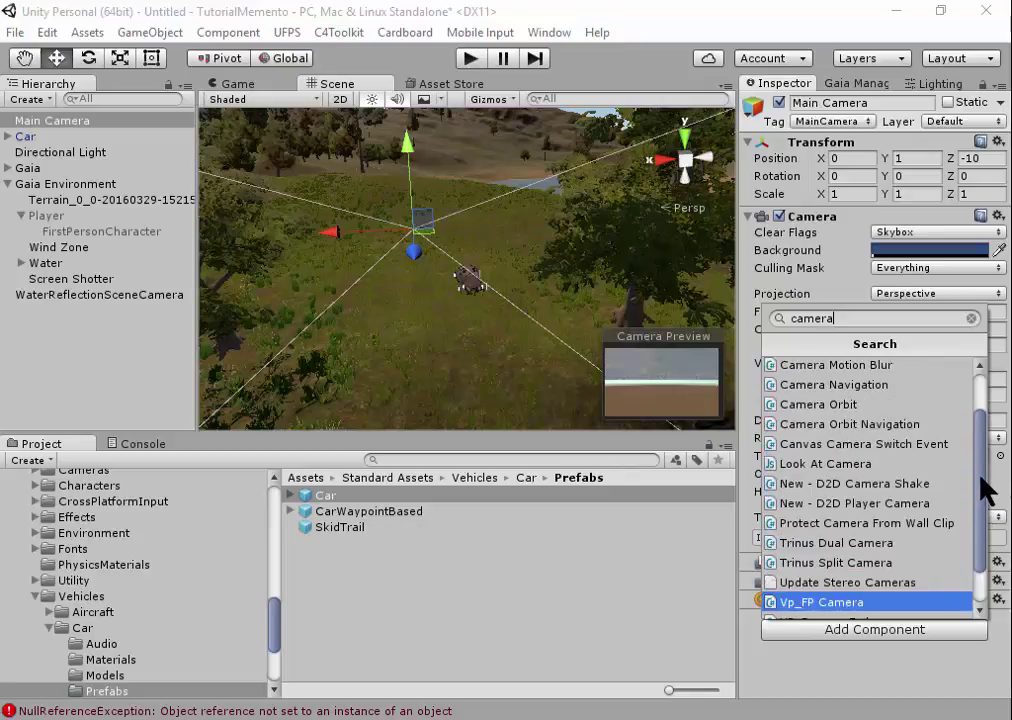
scroll(980, 476, "up", 1)
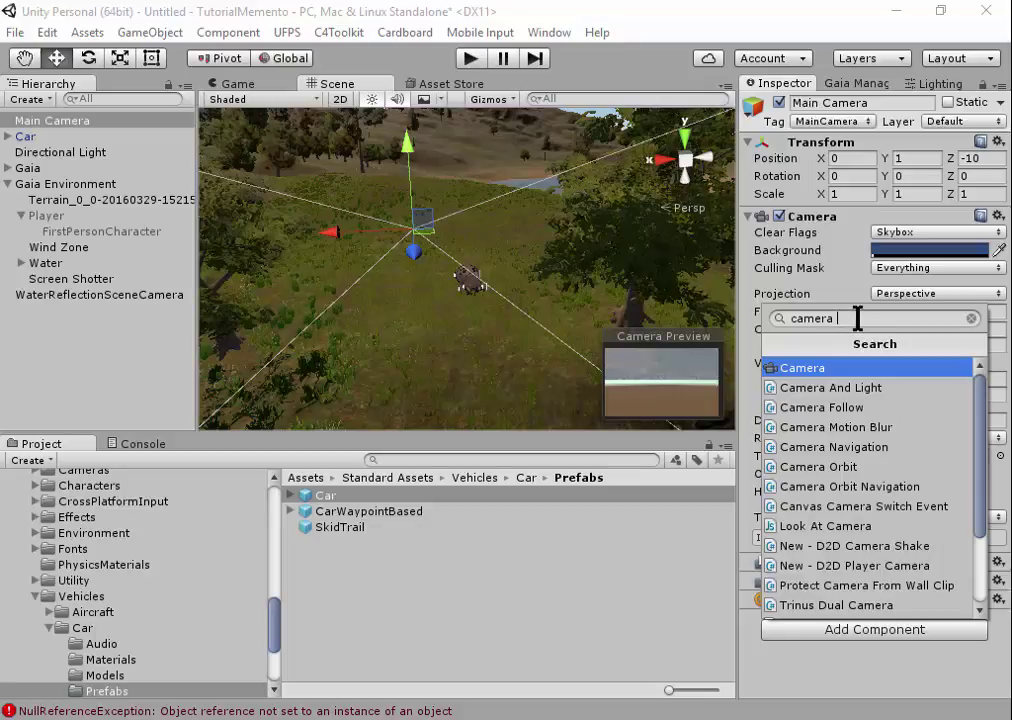
type("flo")
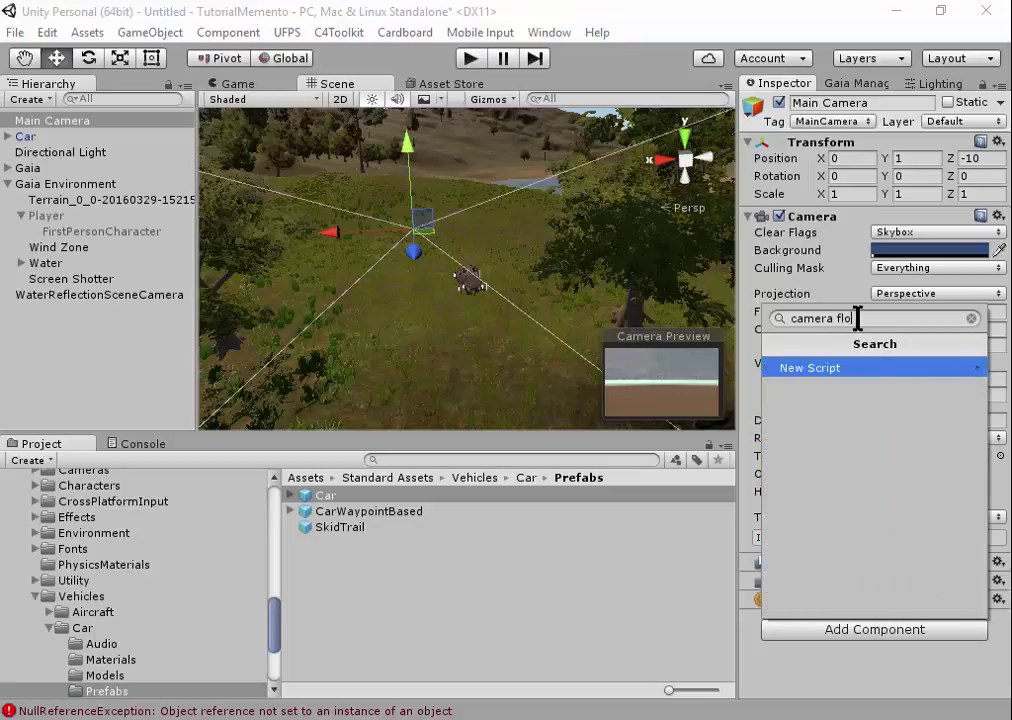
key("BackSpace")
key("BackSpace")
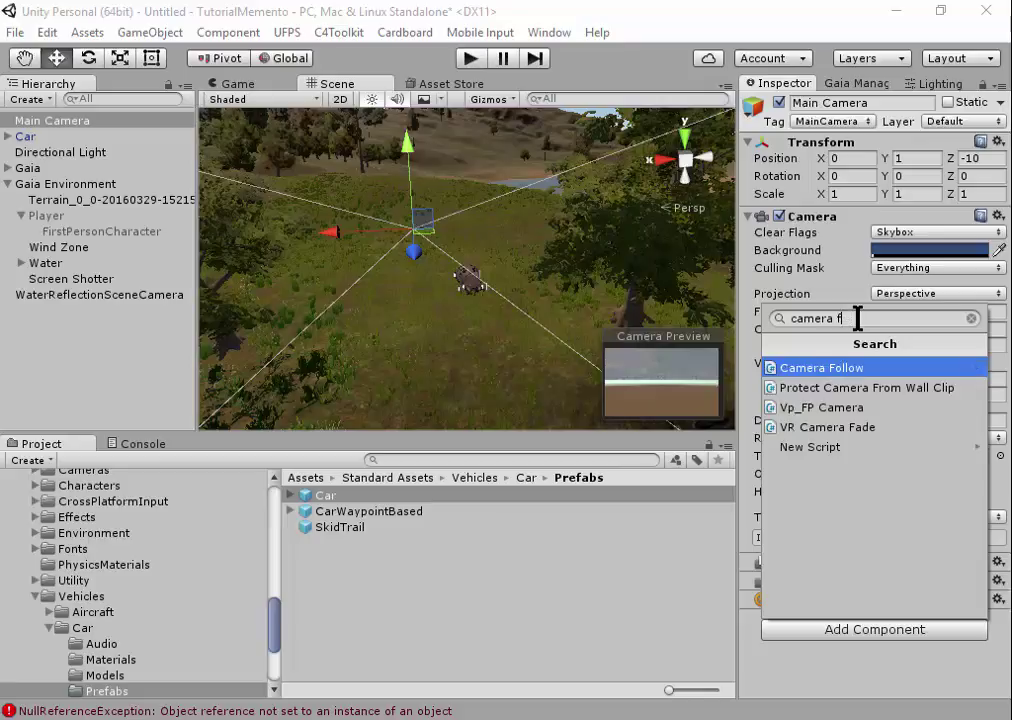
type("olo")
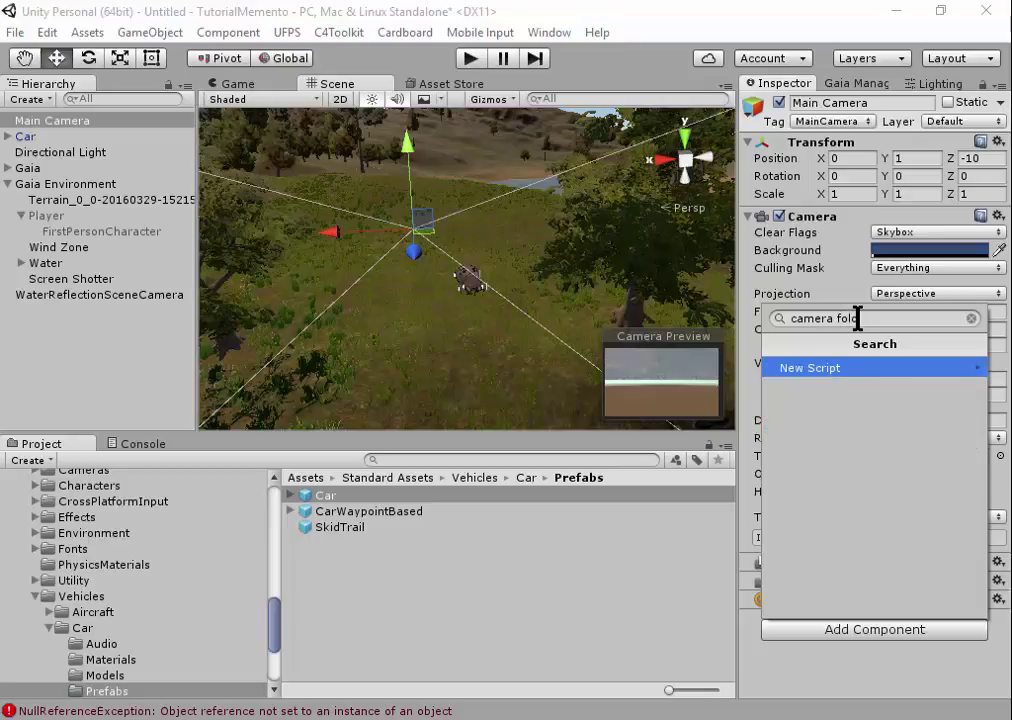
key("BackSpace")
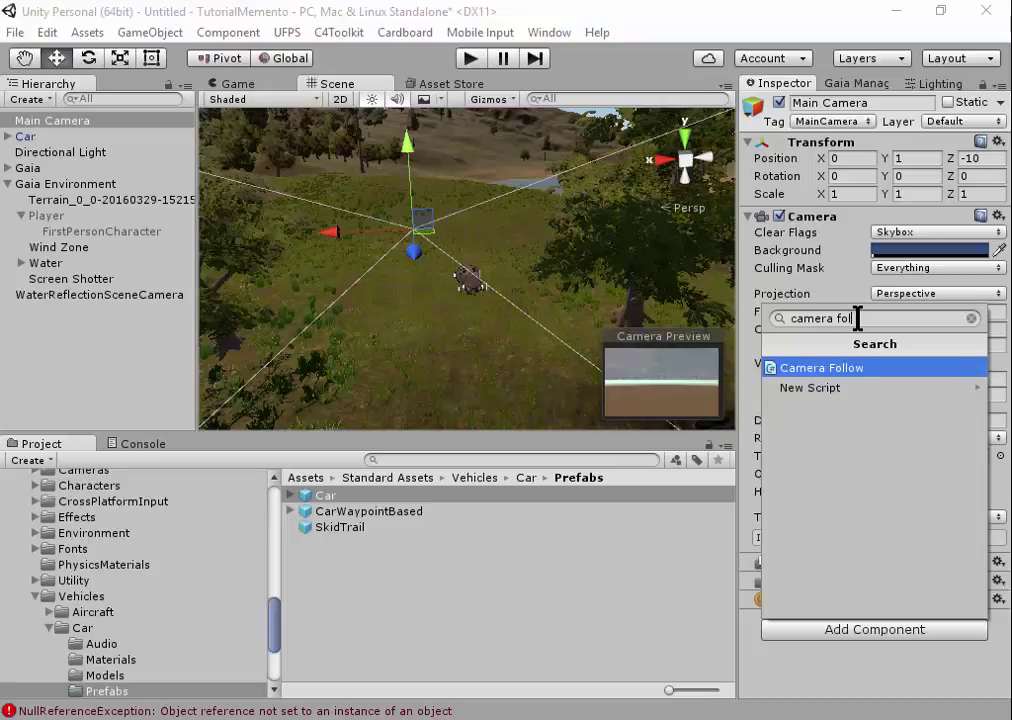
key("BackSpace")
key("BackSpace")
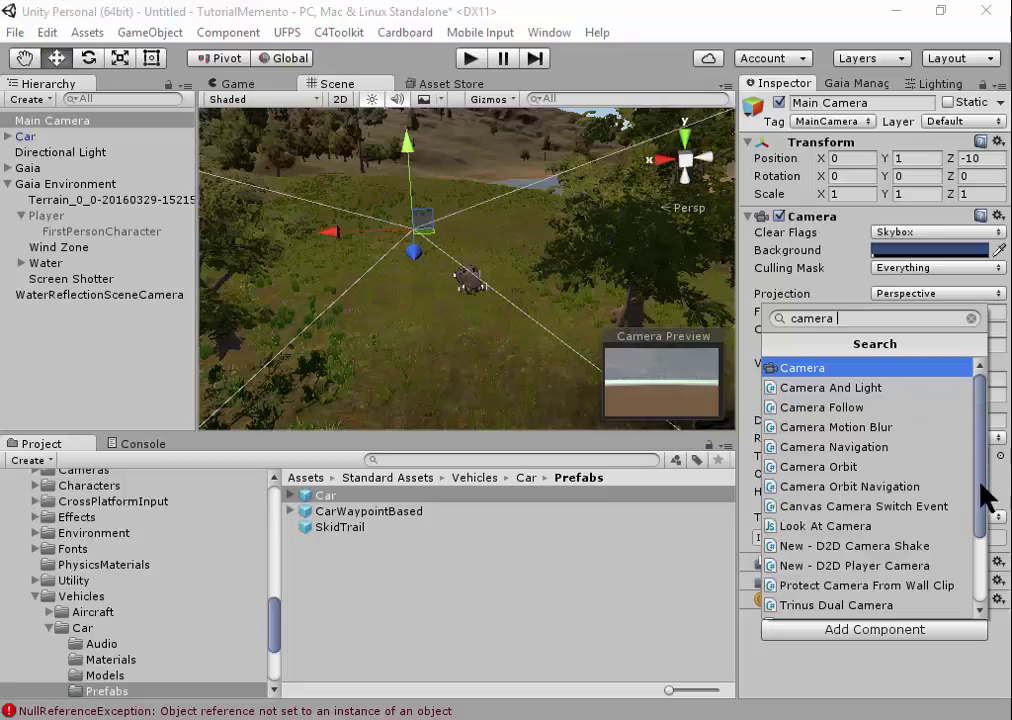
left_click_drag(985, 492, 985, 535)
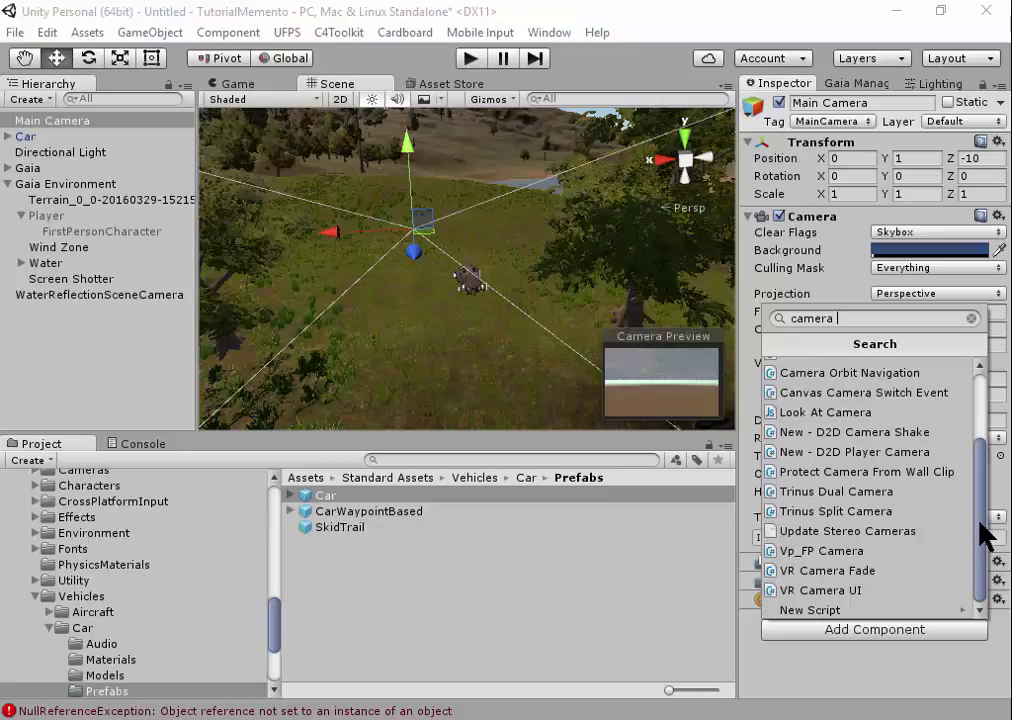
left_click_drag(981, 530, 980, 405)
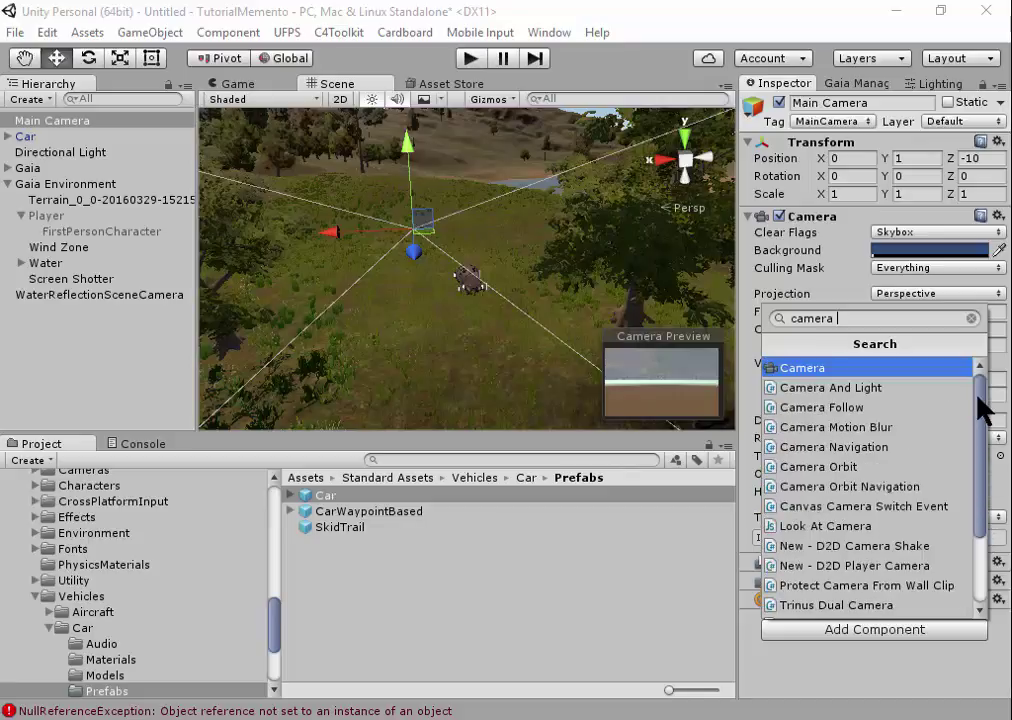
- Add the Camera Follow script to Main Camera and try dragging the Car into its Target
left_click(895, 409)
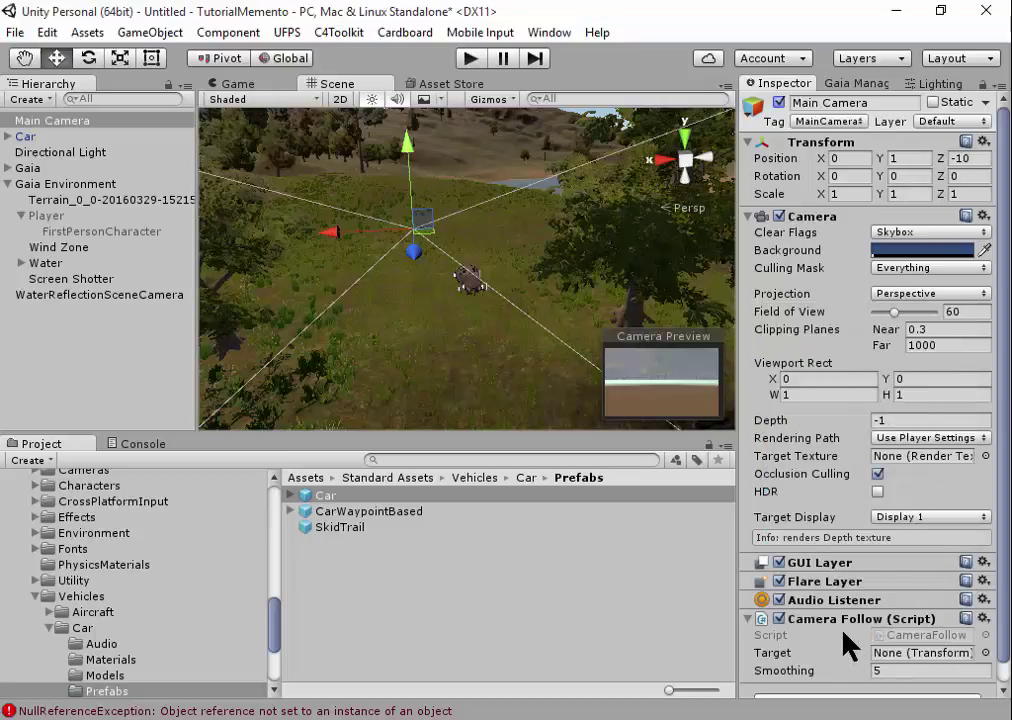
scroll(848, 645, "down", 1)
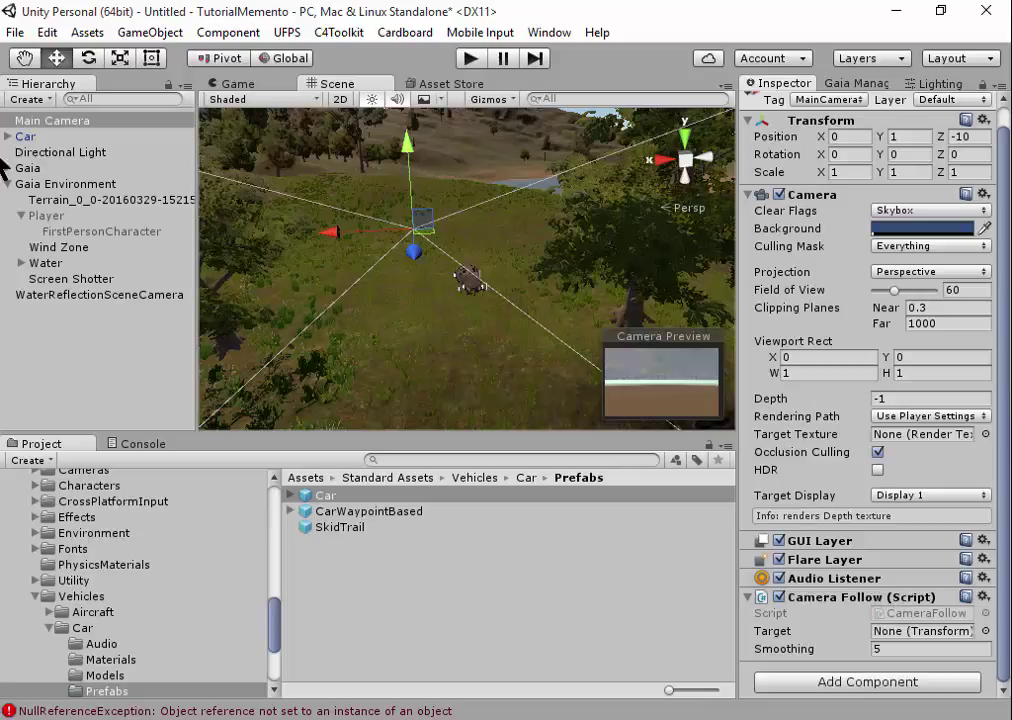
mouse_move(36, 136)
left_mouse_down()
mouse_move(932, 625)
mouse_move(914, 648)
mouse_move(902, 640)
left_mouse_up()
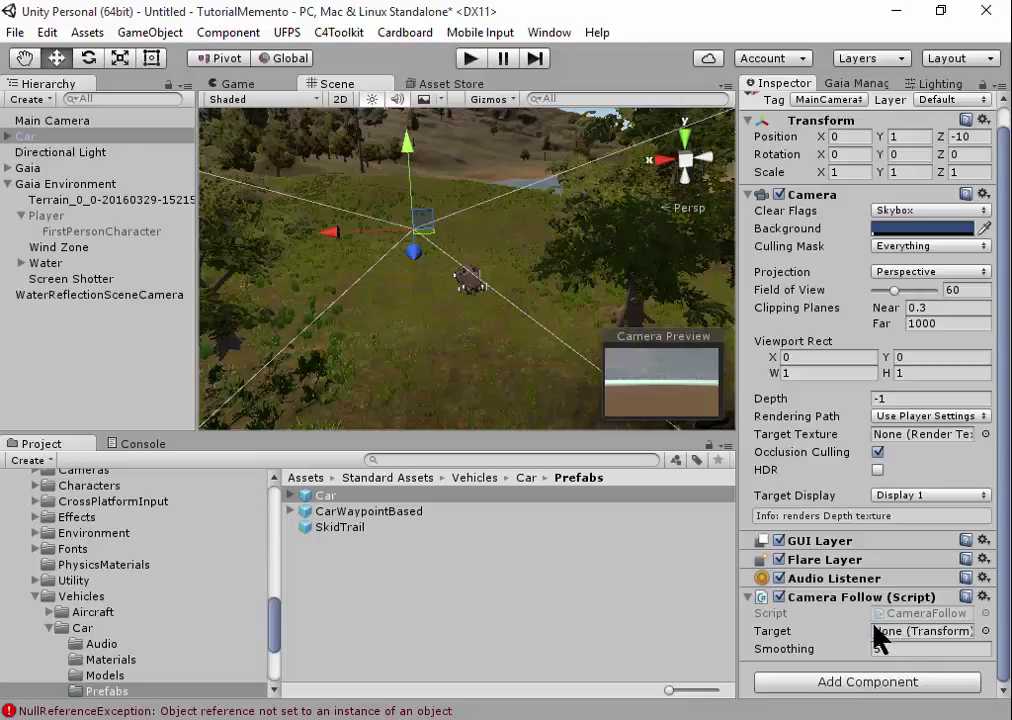
left_click(880, 632)
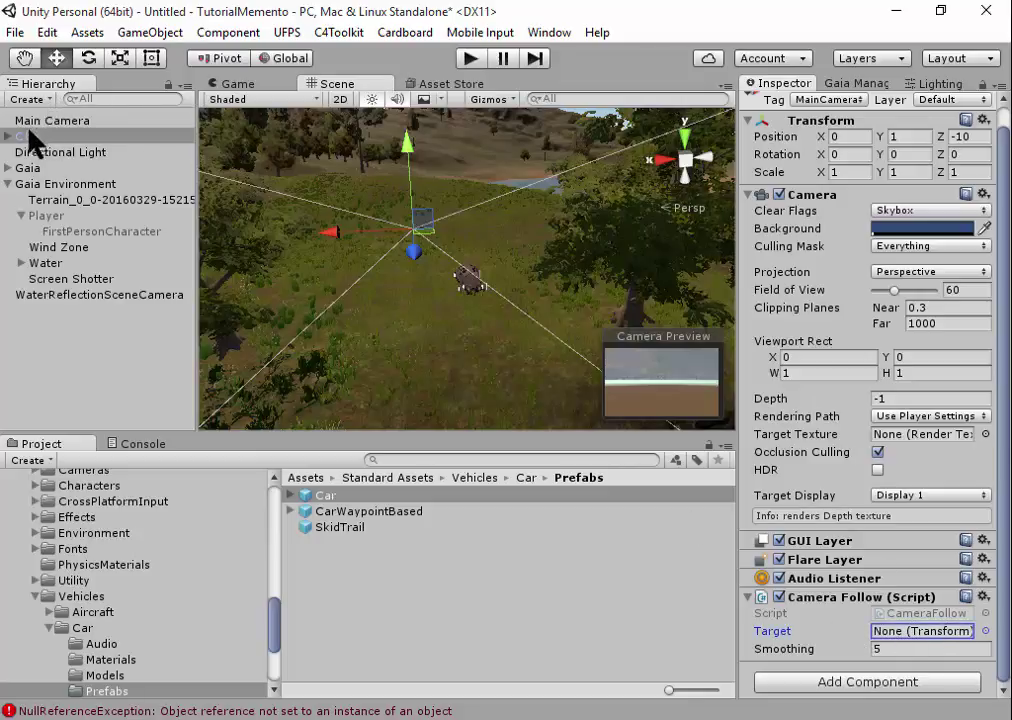
left_click_drag(30, 142, 907, 630)
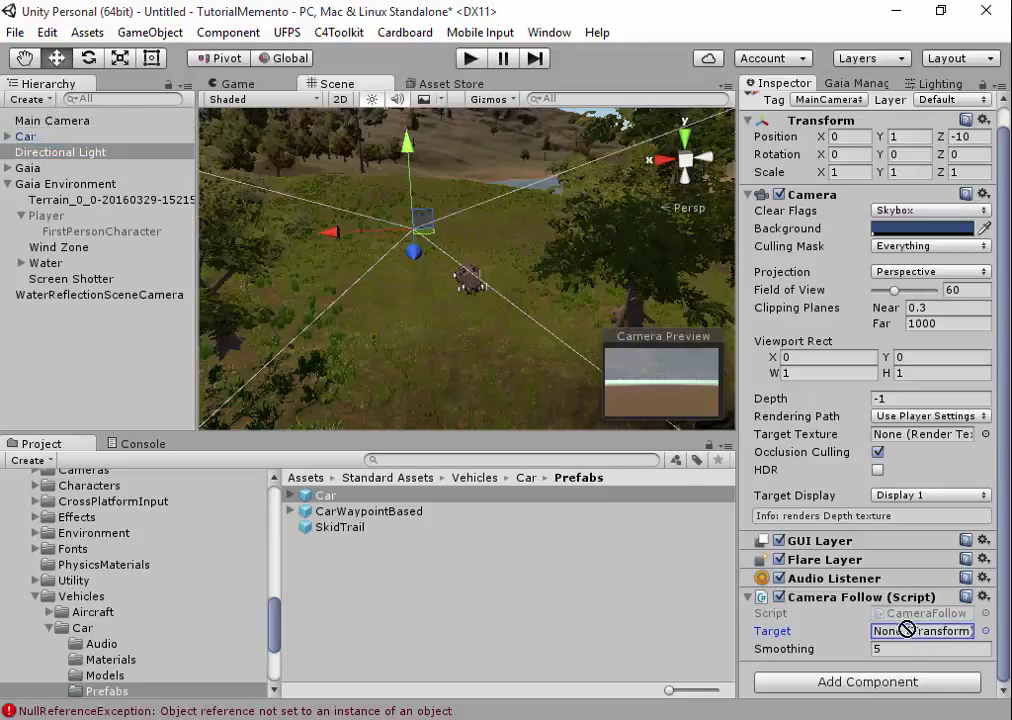
mouse_move(907, 630)
left_mouse_down()
mouse_move(893, 642)
mouse_move(930, 633)
left_mouse_up()
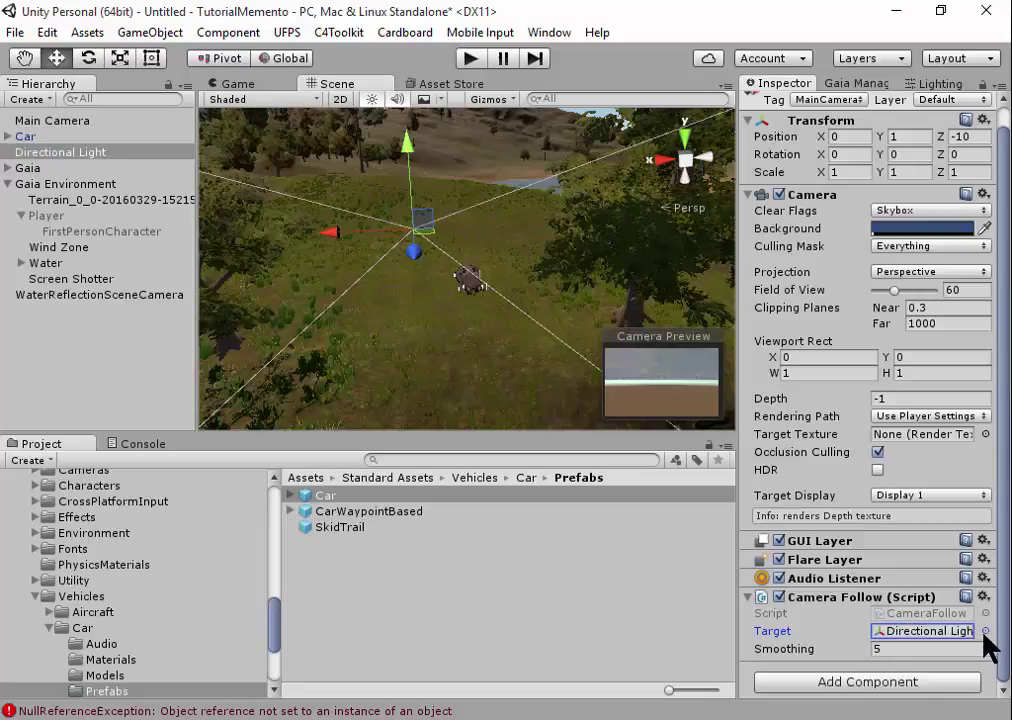
- Set the Target to Car via the object picker, searching 'car'
left_click(985, 631)
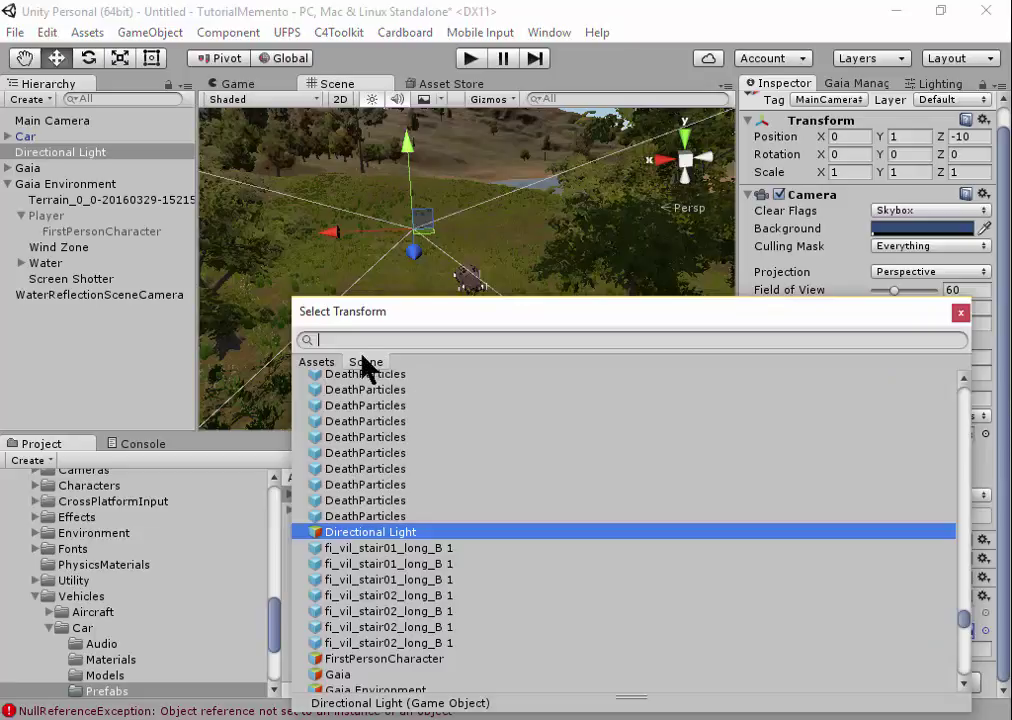
scroll(490, 483, "up", 5)
scroll(490, 483, "up", 2)
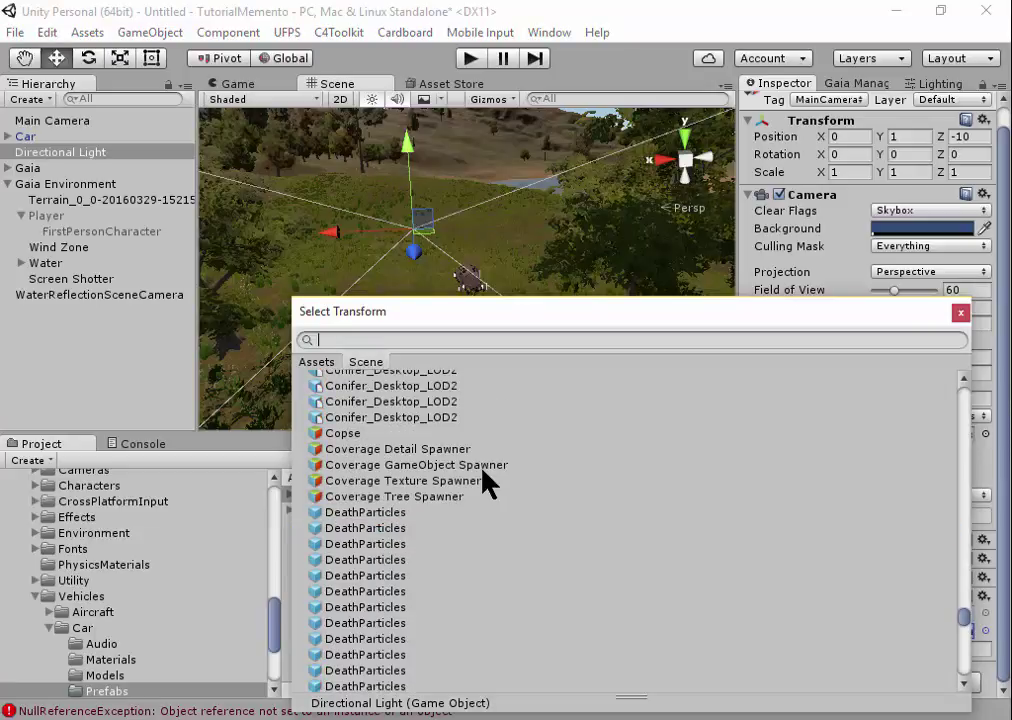
scroll(487, 483, "up", 3)
scroll(487, 483, "up", 3)
scroll(487, 483, "up", 3)
scroll(487, 483, "up", 3)
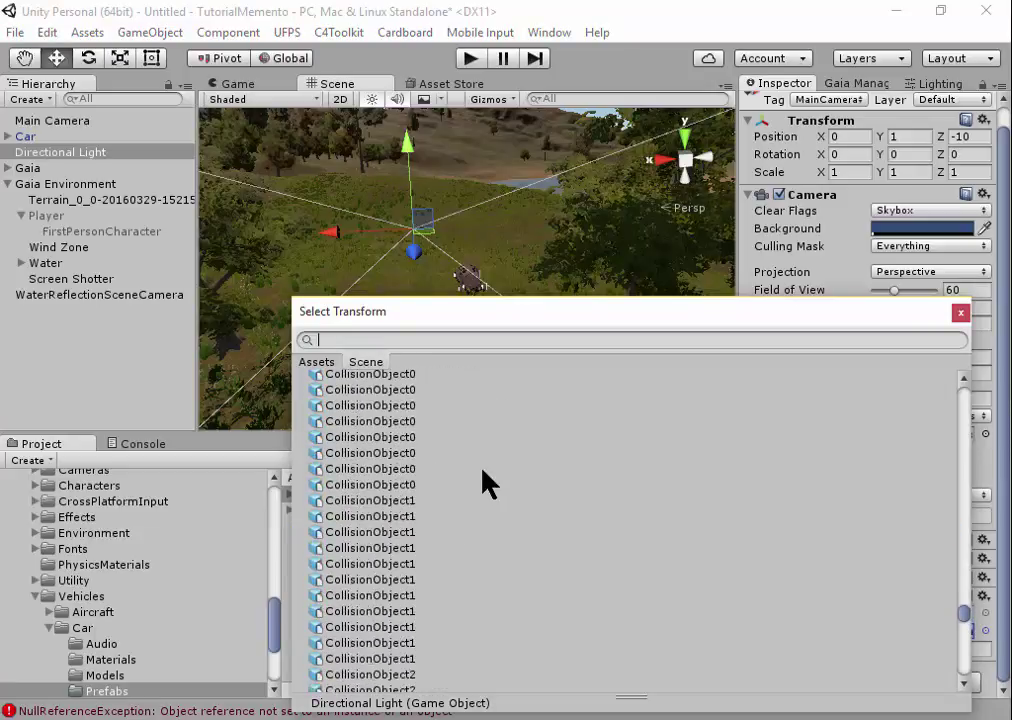
scroll(487, 483, "up", 3)
scroll(487, 483, "up", 3)
scroll(487, 483, "up", 3)
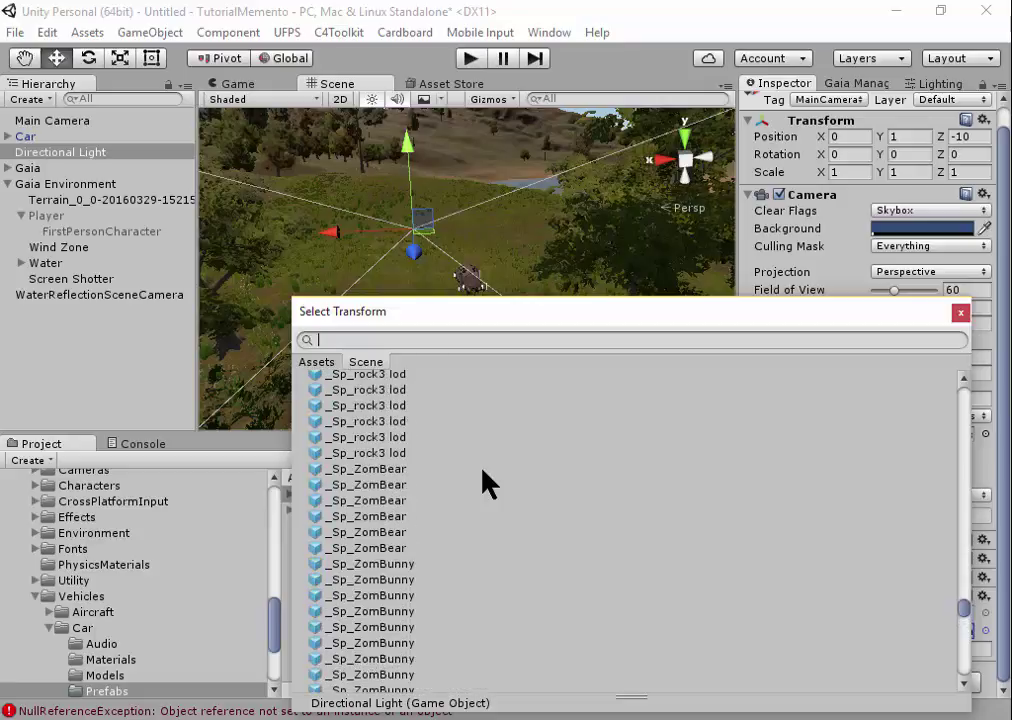
scroll(487, 483, "down", 5)
scroll(486, 481, "down", 1)
scroll(441, 445, "down", 3)
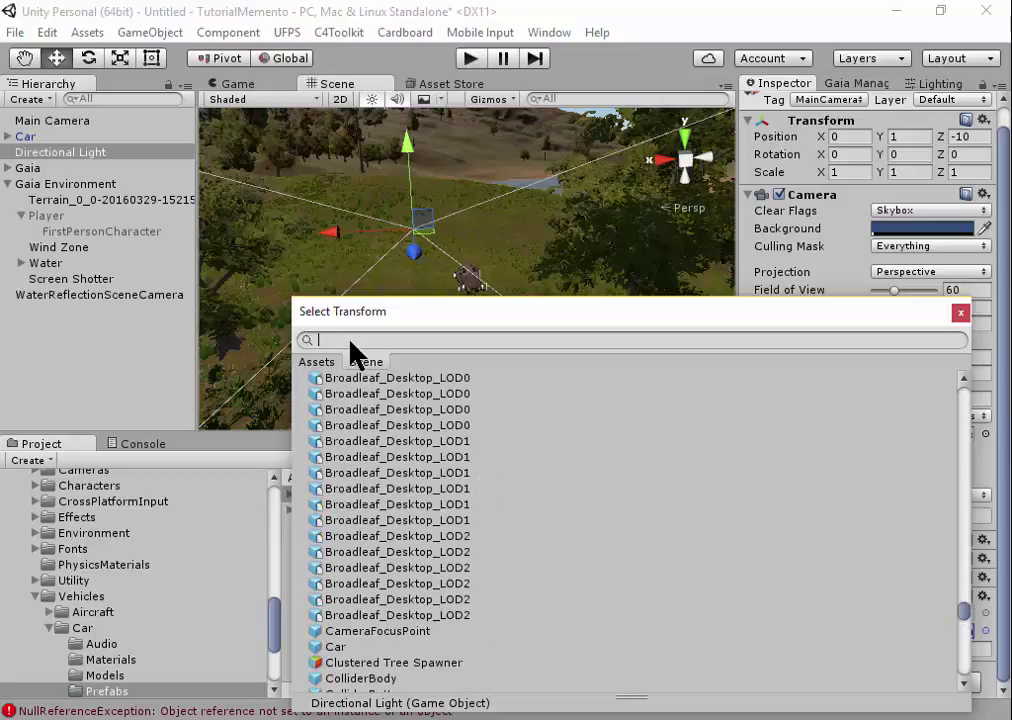
type("ca")
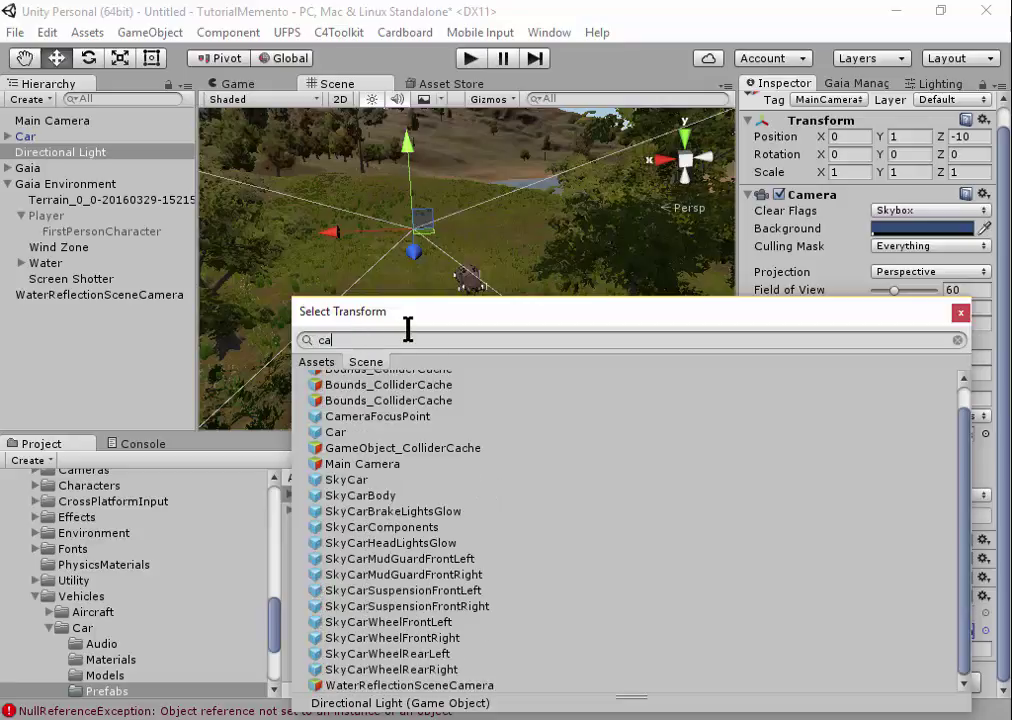
type("r")
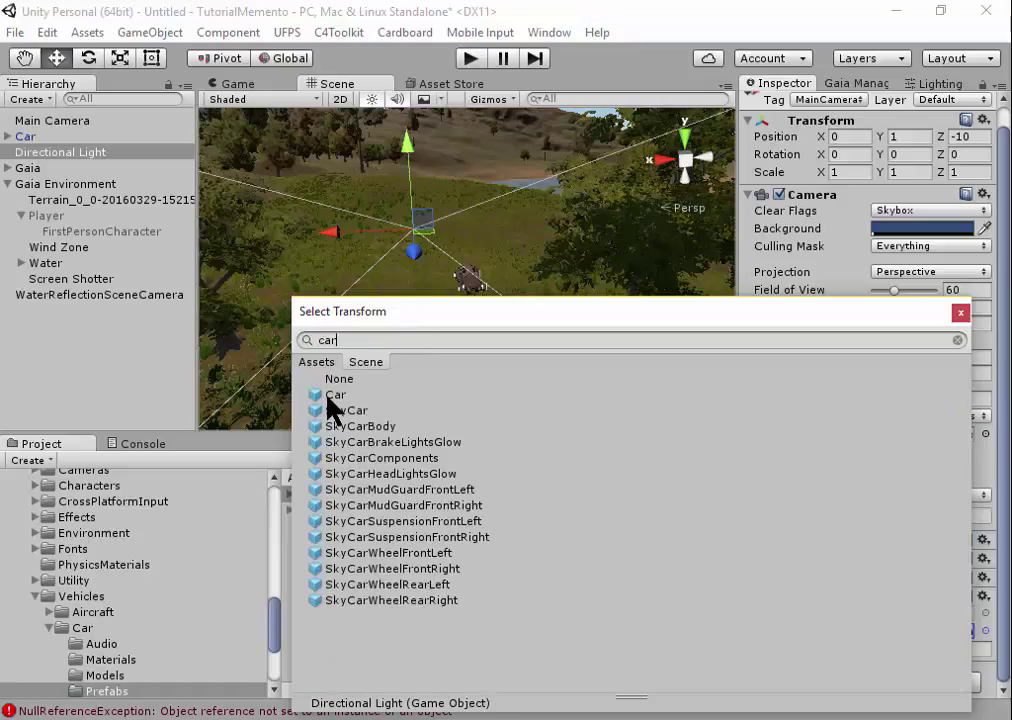
left_click(327, 397)
double_click(327, 397)
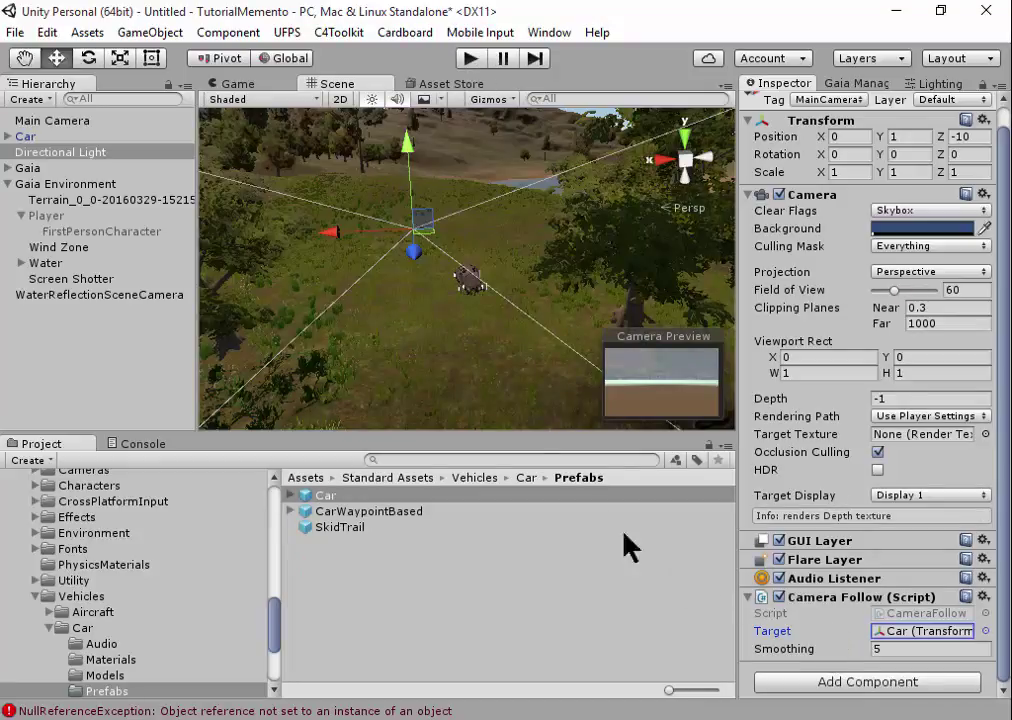
- Run the scene in Play mode and zoom the Scene view out to watch the whole island
left_click(470, 58)
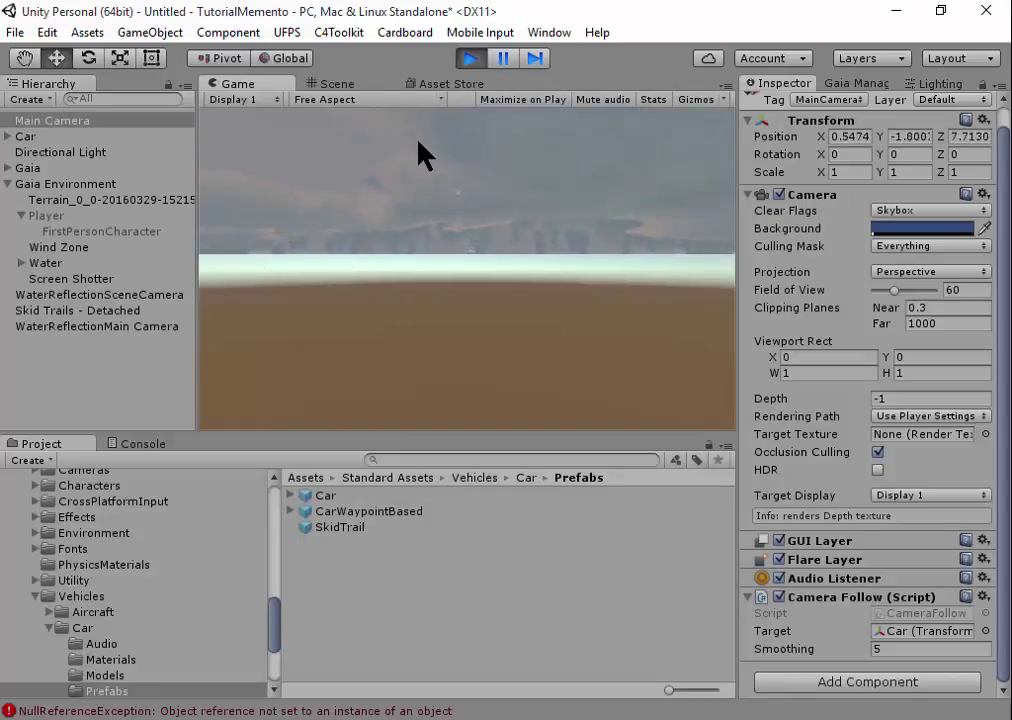
left_click(341, 80)
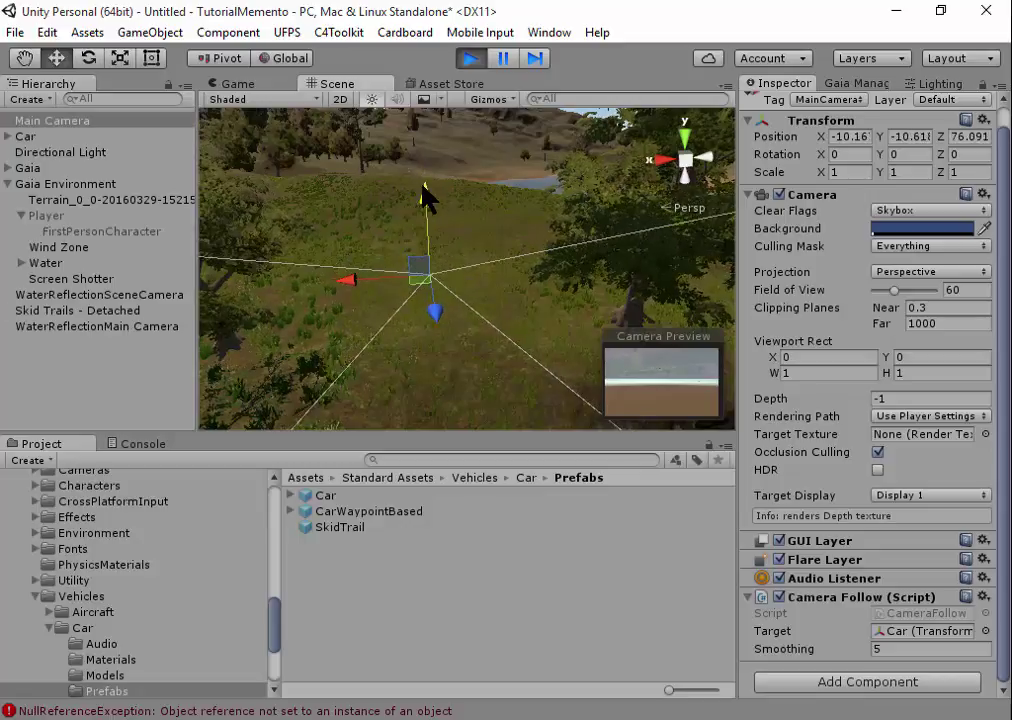
scroll(427, 262, "down", 5)
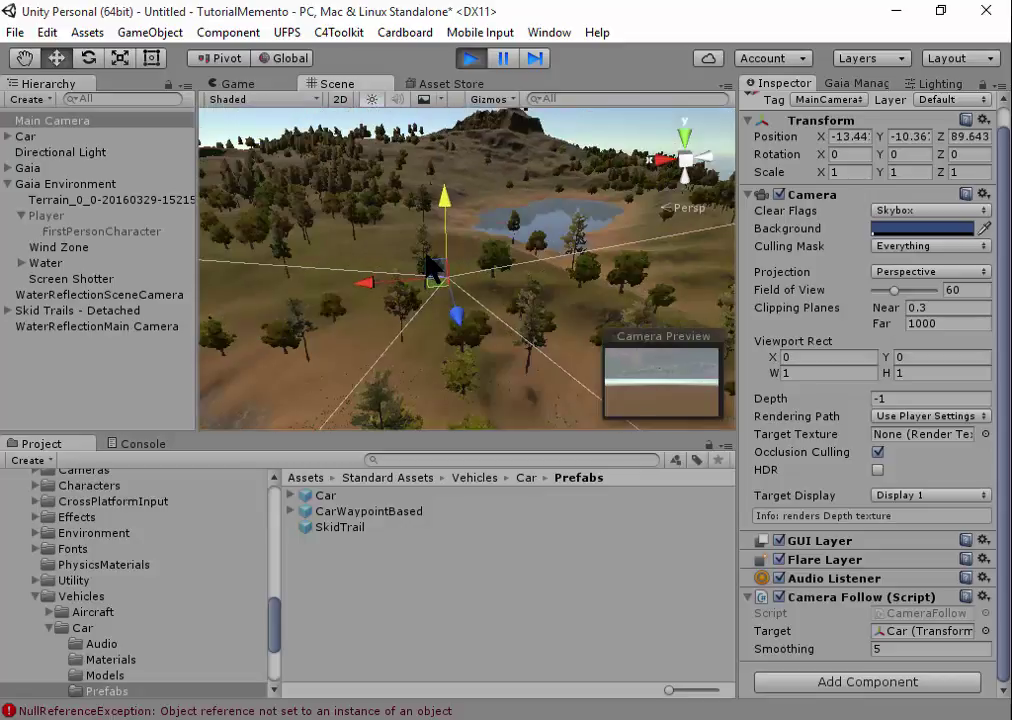
scroll(427, 262, "down", 2)
scroll(427, 264, "down", 2)
scroll(427, 268, "down", 2)
scroll(427, 266, "down", 2)
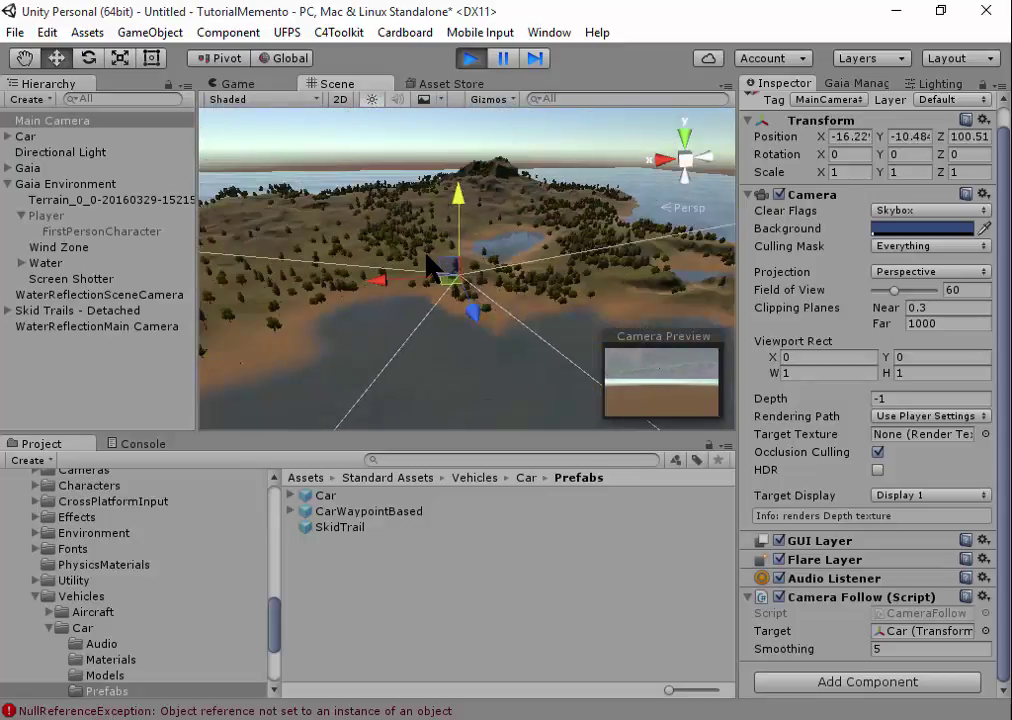
scroll(427, 266, "down", 2)
scroll(427, 266, "down", 2)
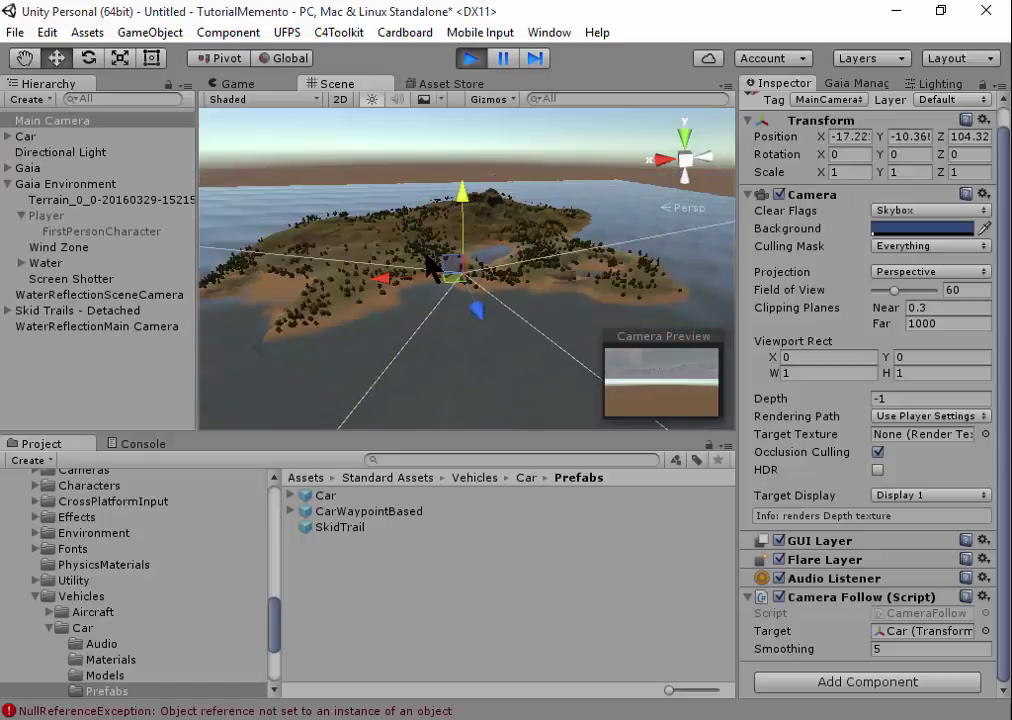
- Exit Play mode and zoom the Scene view back in on the island
left_click(470, 60)
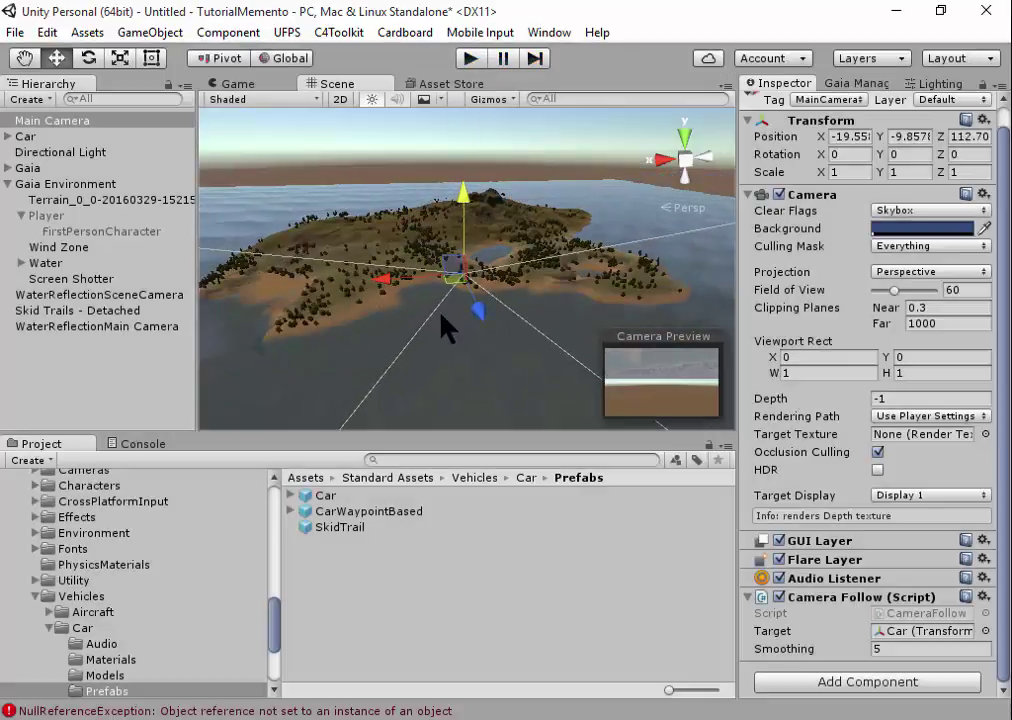
scroll(445, 320, "up", 3)
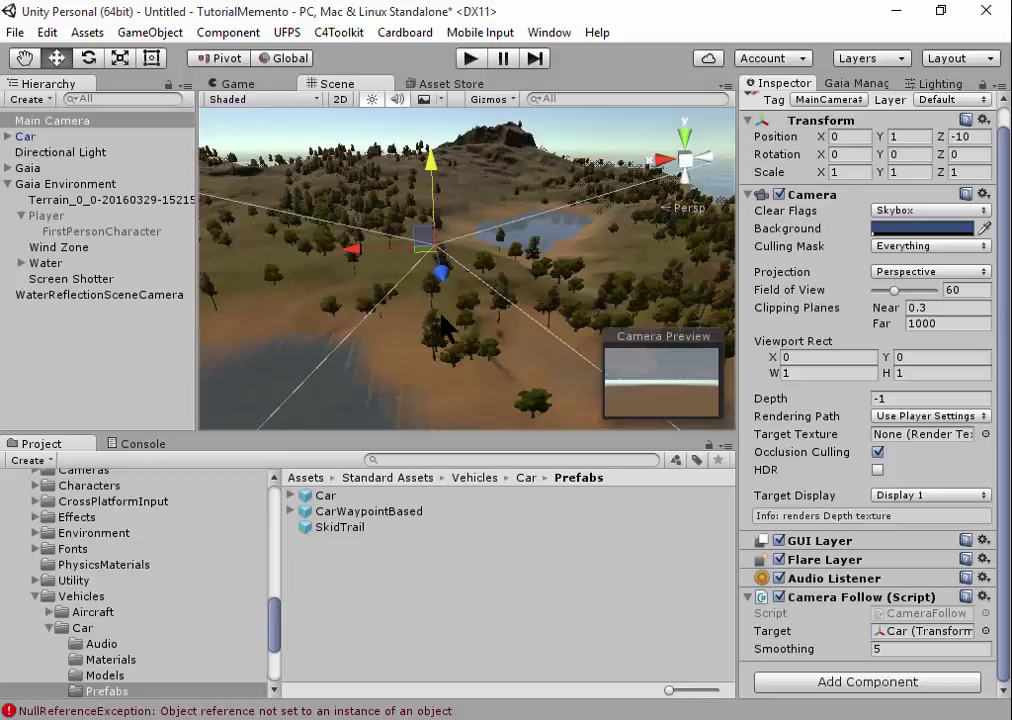
scroll(445, 325, "up", 2)
scroll(445, 325, "up", 2)
scroll(446, 326, "up", 2)
scroll(445, 327, "up", 1)
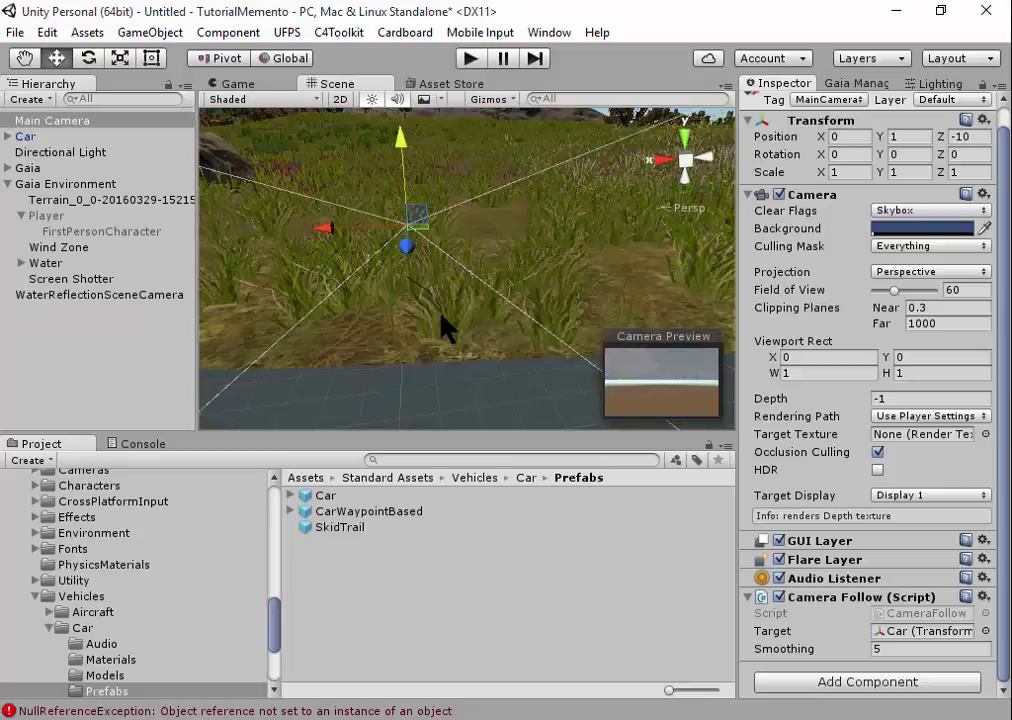
scroll(445, 327, "up", 1)
scroll(445, 327, "up", 1)
- Orbit the Scene view to bring the lake into view
scroll(445, 325, "down", 1)
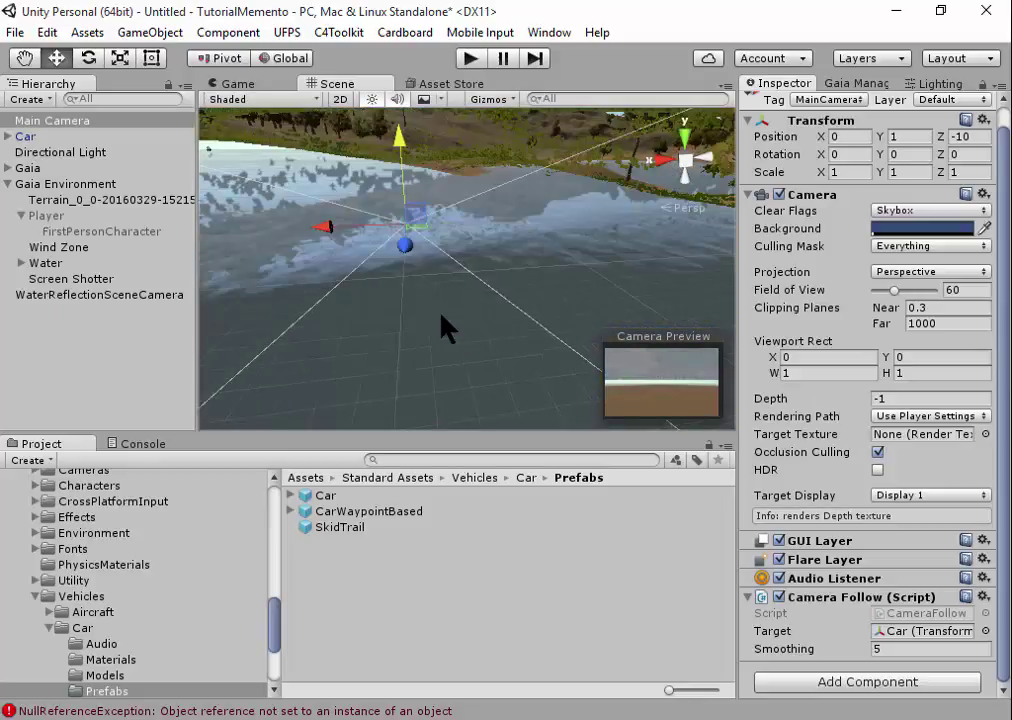
scroll(445, 325, "down", 2)
scroll(445, 325, "down", 2)
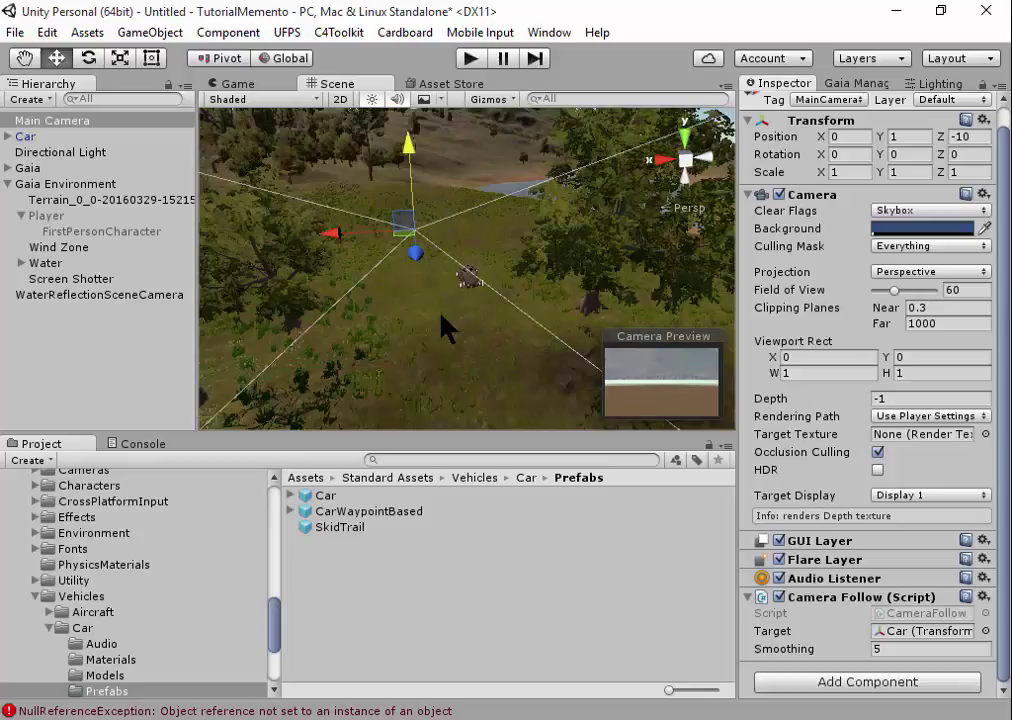
key("alt")
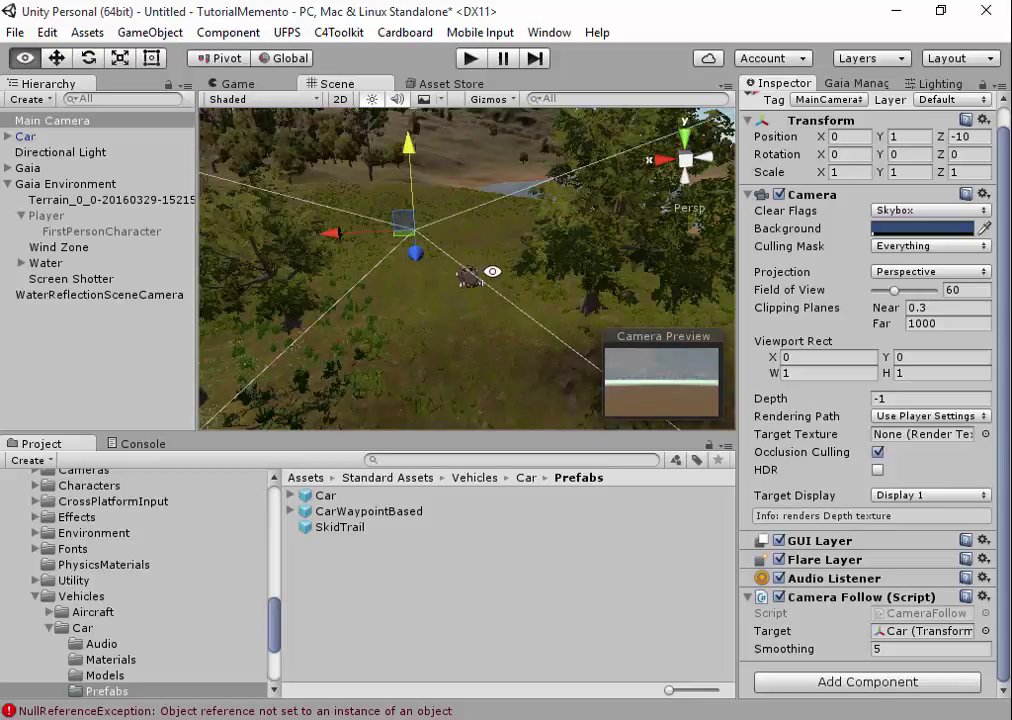
left_click_drag(445, 289, 427, 302, "alt")
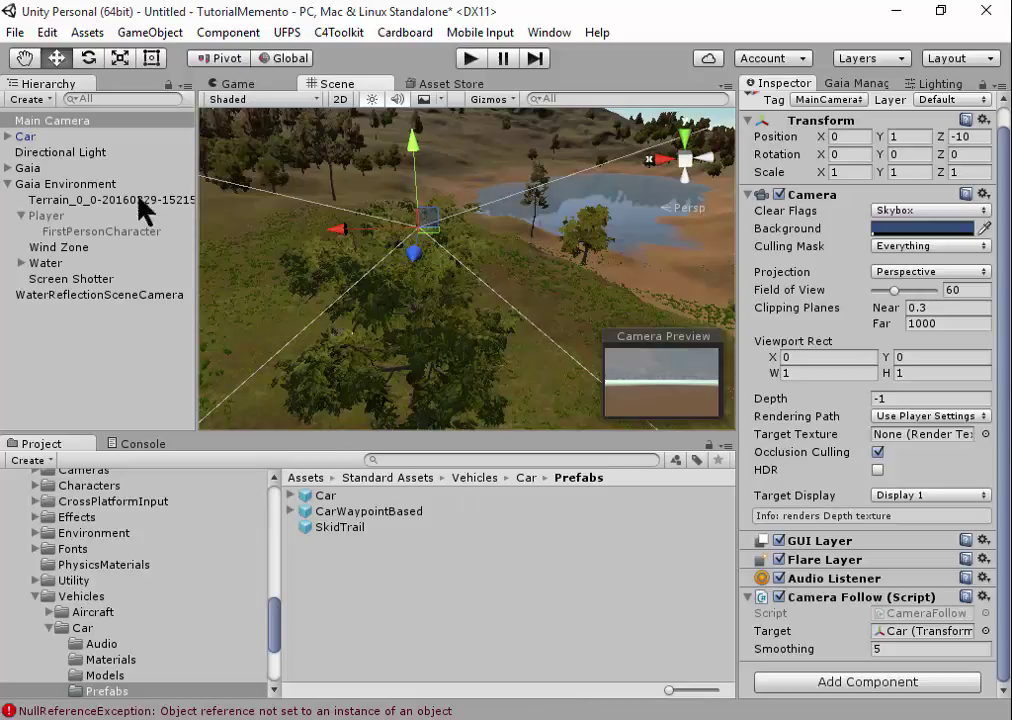
- Select the Gaia Session Manager under Gaia and bring its Terrain Helper into view
left_click(56, 186)
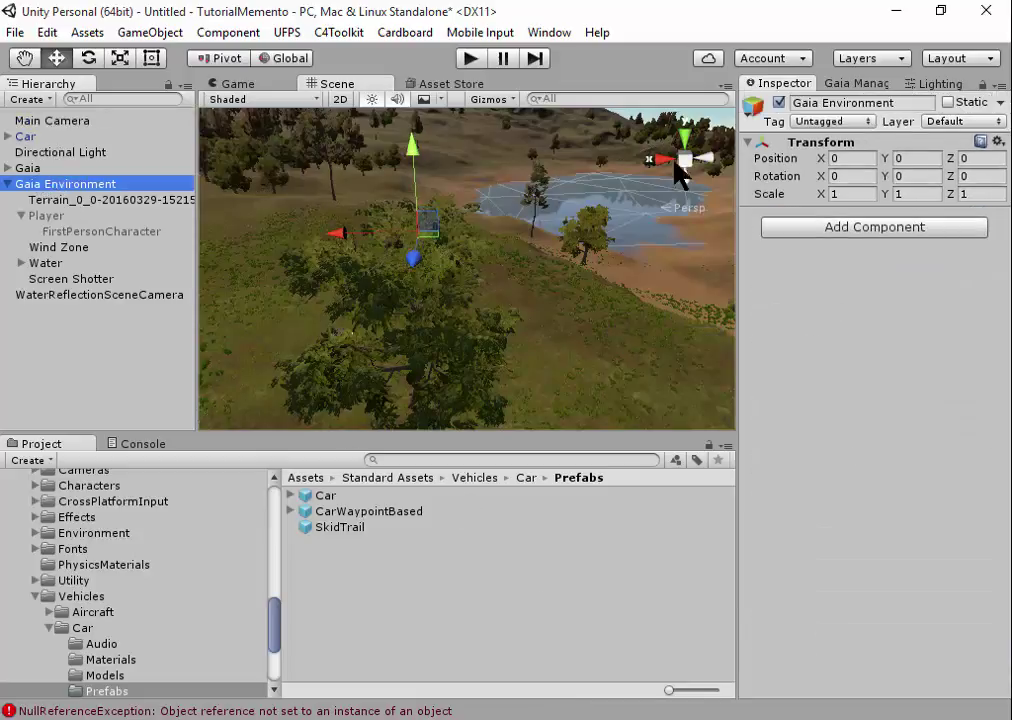
left_click(8, 167)
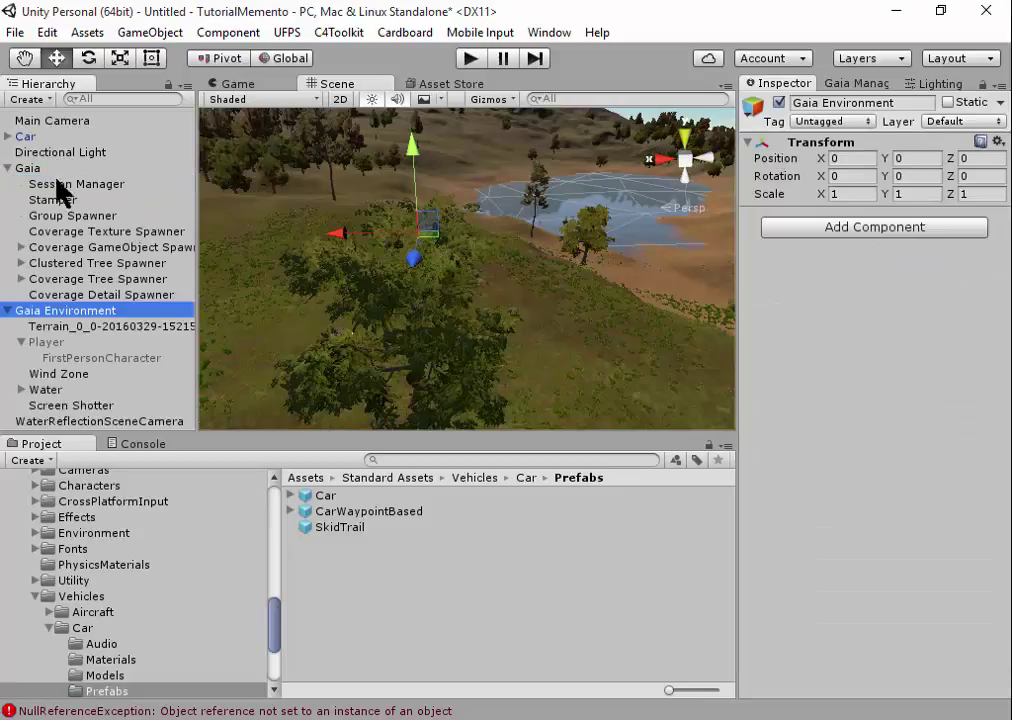
left_click(58, 183)
left_click_drag(999, 316, 1006, 648)
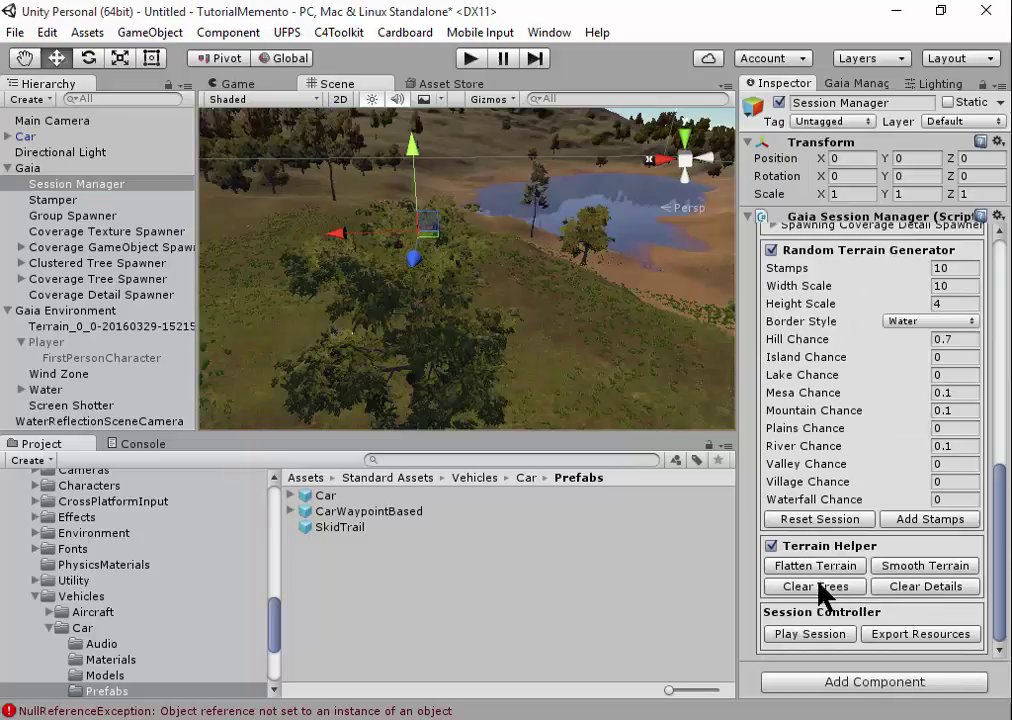
- Clear all grass and detail objects from the terrain, confirming with Yes
left_click(907, 594)
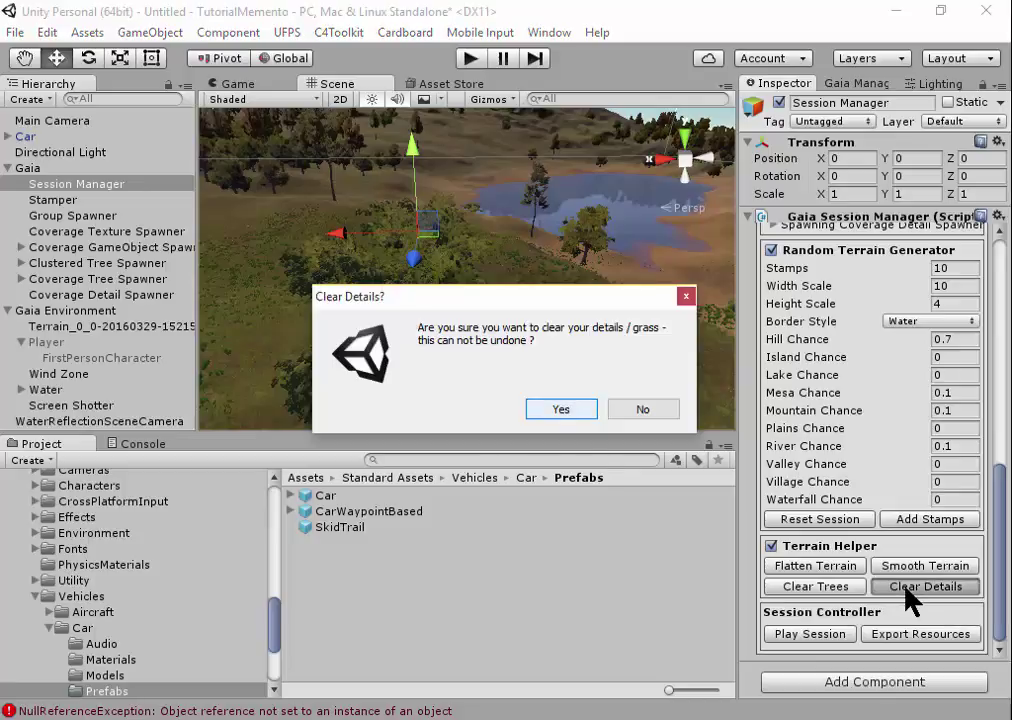
left_click(562, 410)
scroll(383, 268, "down", 3)
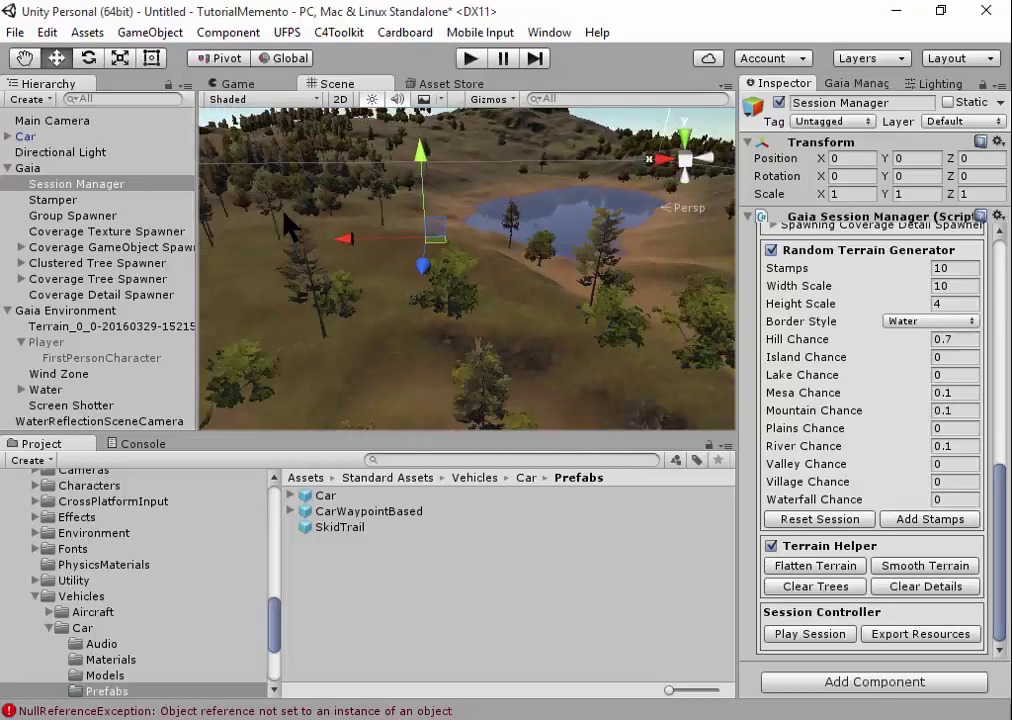
scroll(382, 258, "up", 3)
scroll(382, 258, "down", 2)
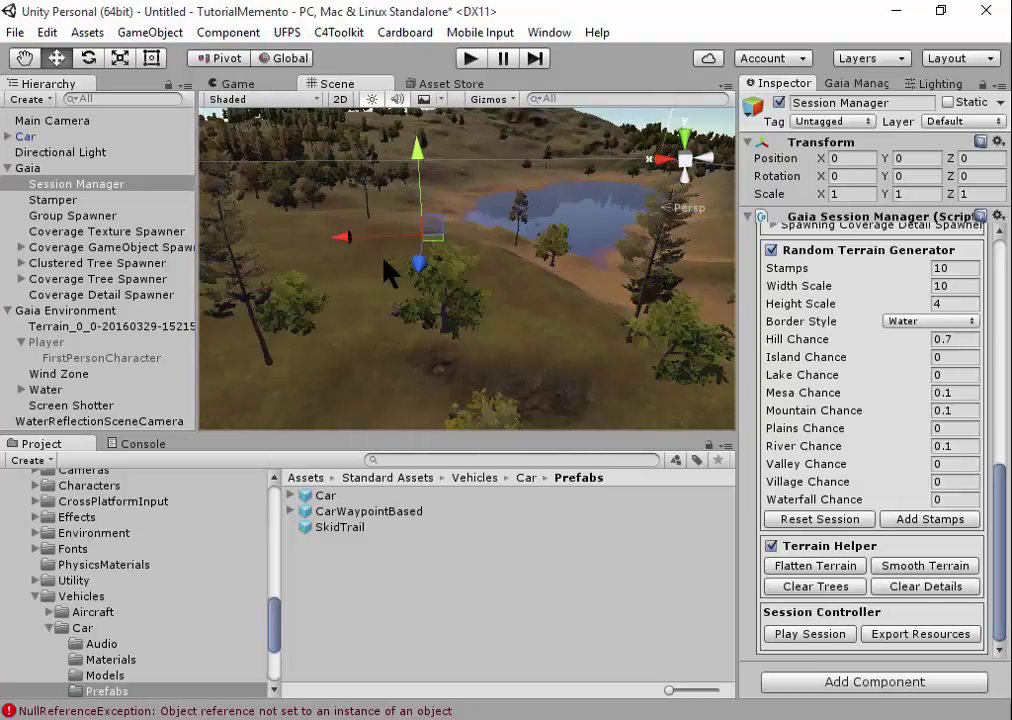
scroll(384, 260, "up", 3)
scroll(384, 260, "up", 2)
scroll(384, 261, "down", 3)
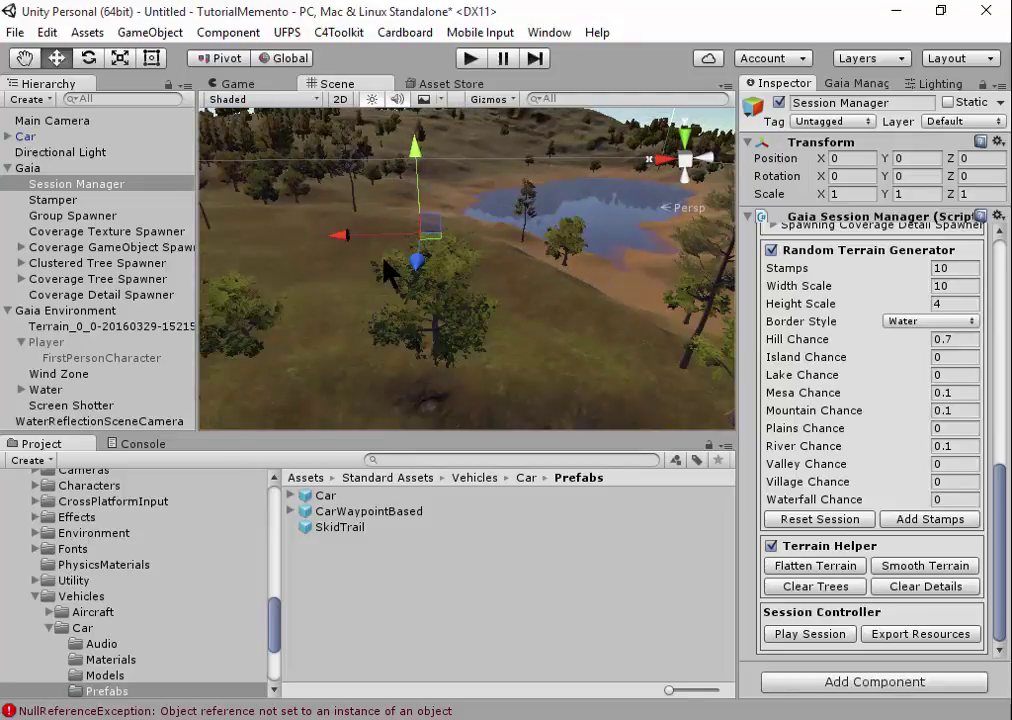
mouse_move(524, 288)
left_mouse_down("alt")
mouse_move(385, 266)
mouse_move(425, 359)
left_mouse_up("alt")
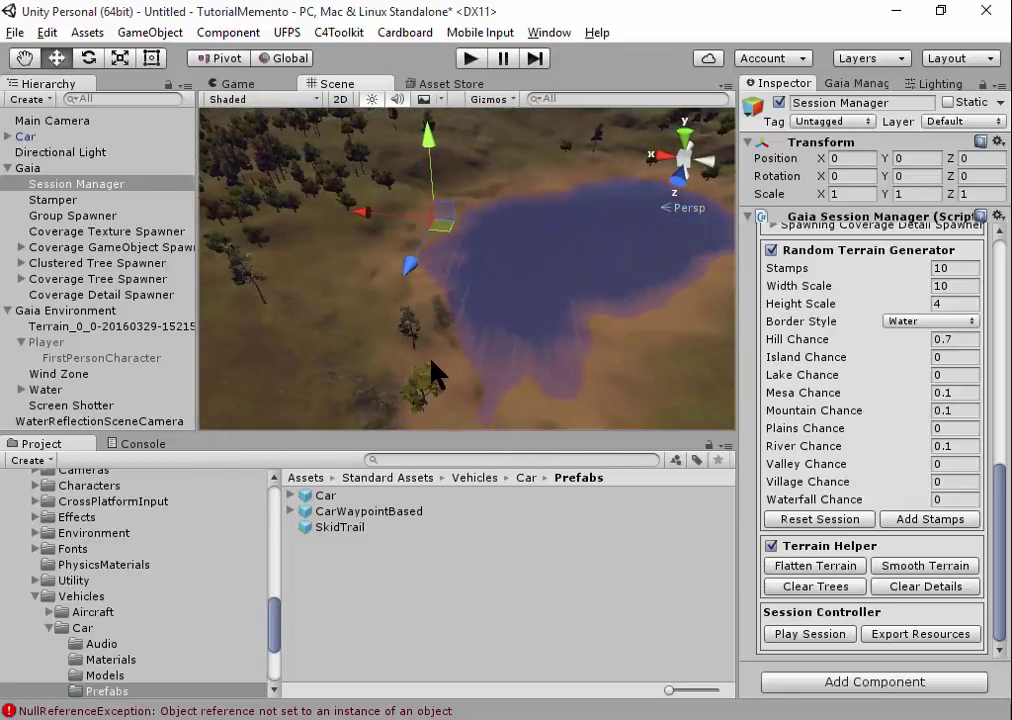
scroll(285, 296, "down", 5)
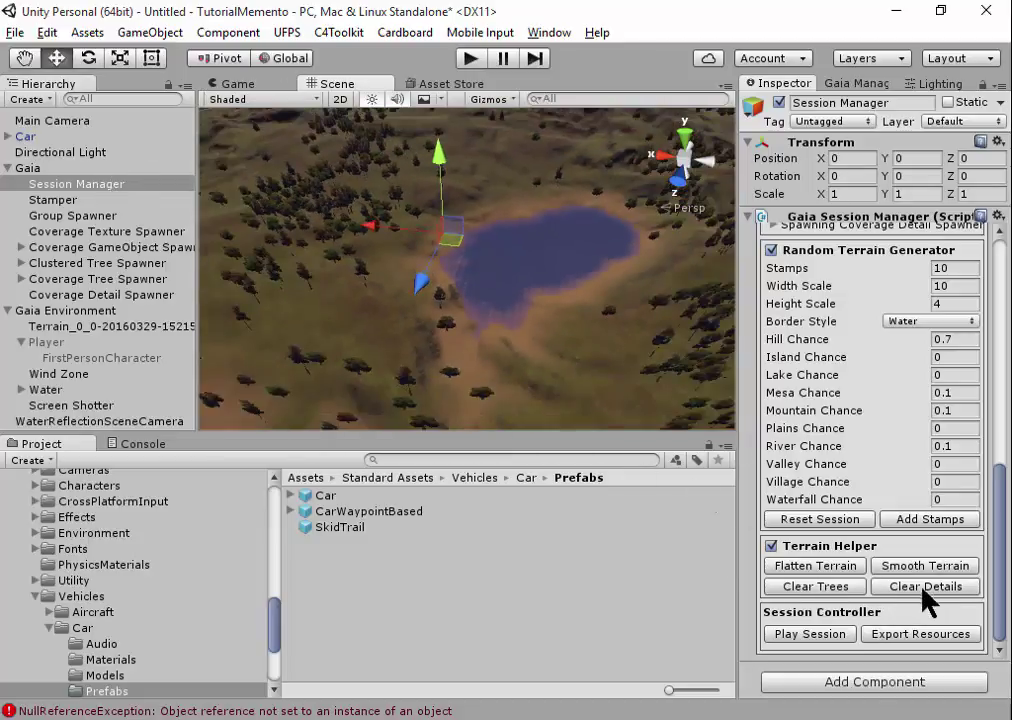
mouse_move(460, 325)
left_mouse_down("alt")
mouse_move(530, 240)
mouse_move(502, 297)
mouse_move(550, 276)
mouse_move(190, 270)
left_mouse_up("alt")
scroll(502, 297, "up", 3)
scroll(500, 296, "up", 2)
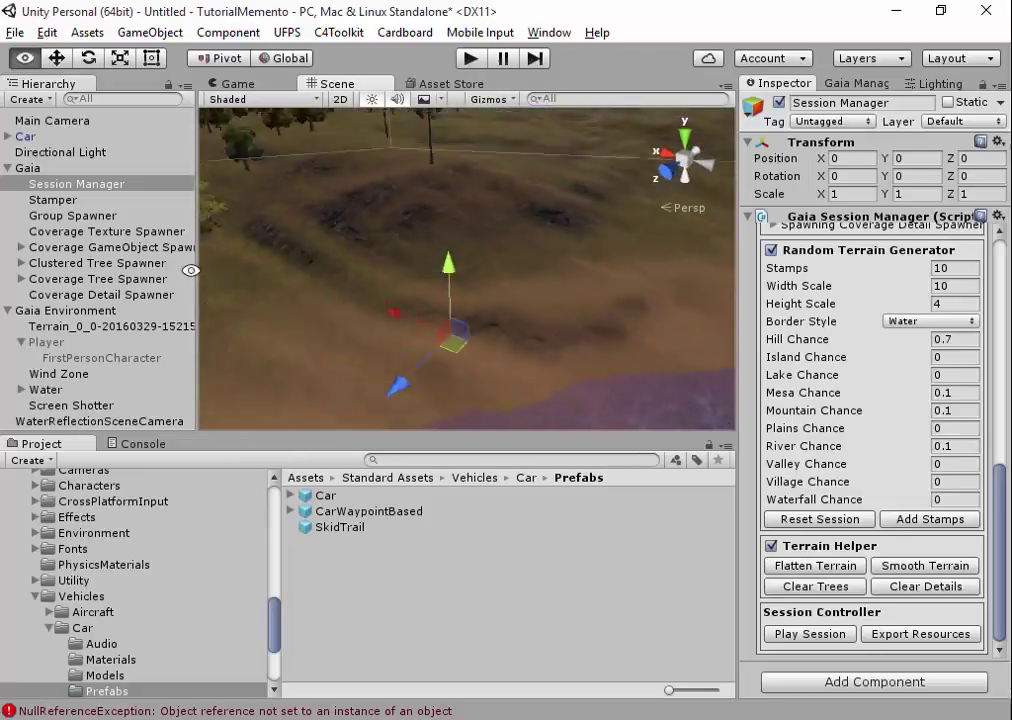
mouse_move(190, 270)
left_mouse_down("alt")
mouse_move(465, 322)
mouse_move(485, 314)
mouse_move(409, 170)
left_mouse_up("alt")
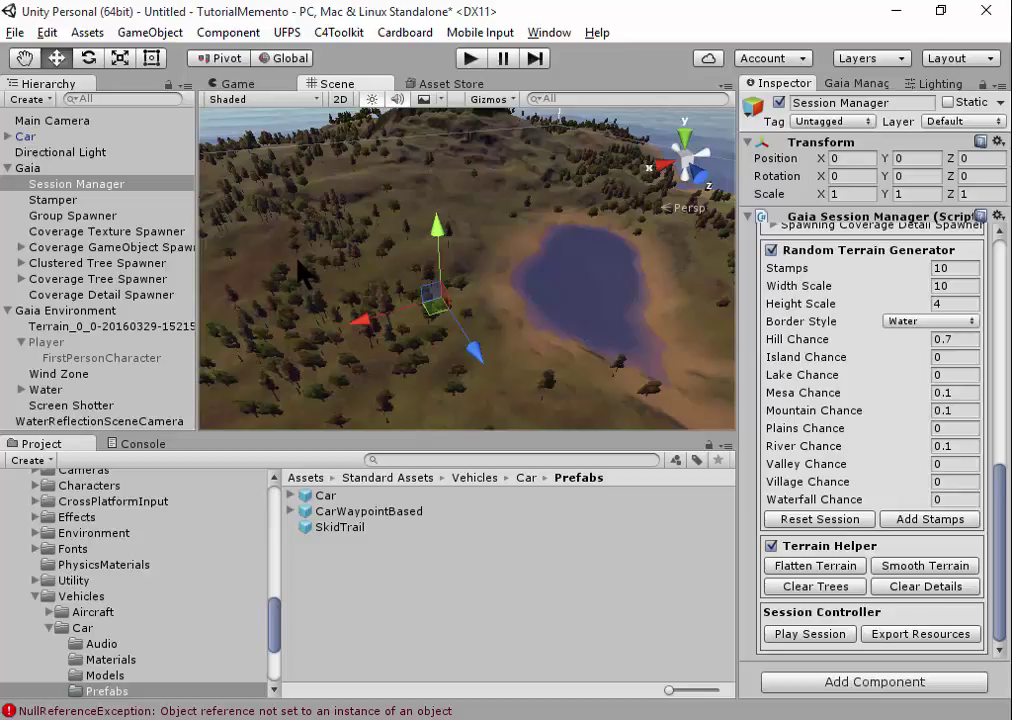
- Show the Gaia Manager panel and select the Group Spawner in the Hierarchy
left_click(860, 85)
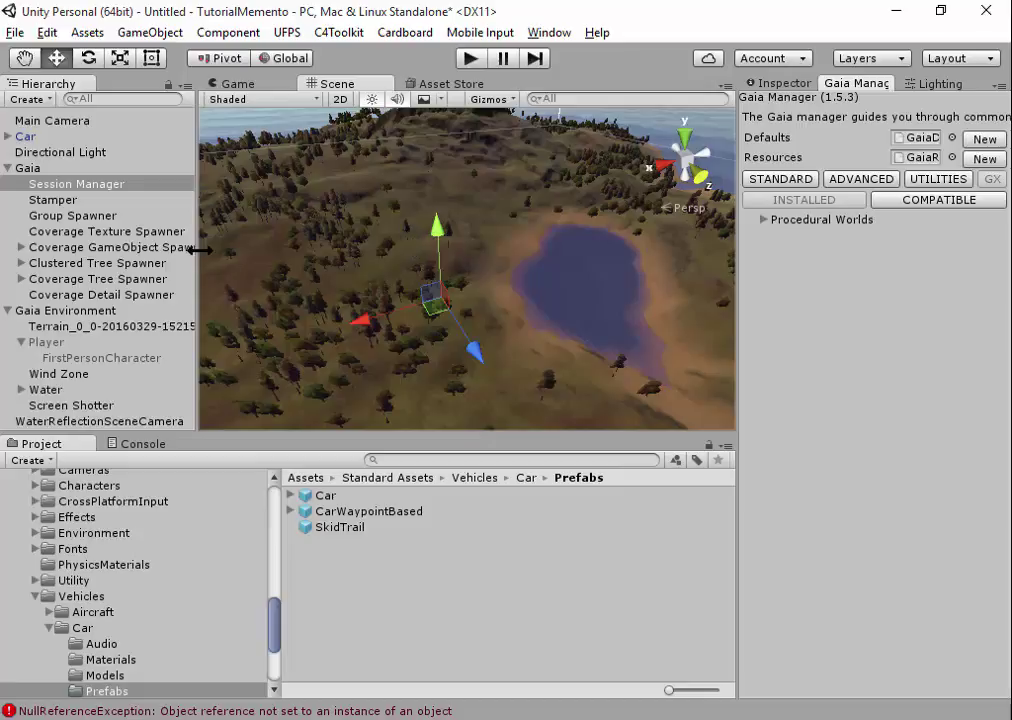
left_click(70, 217)
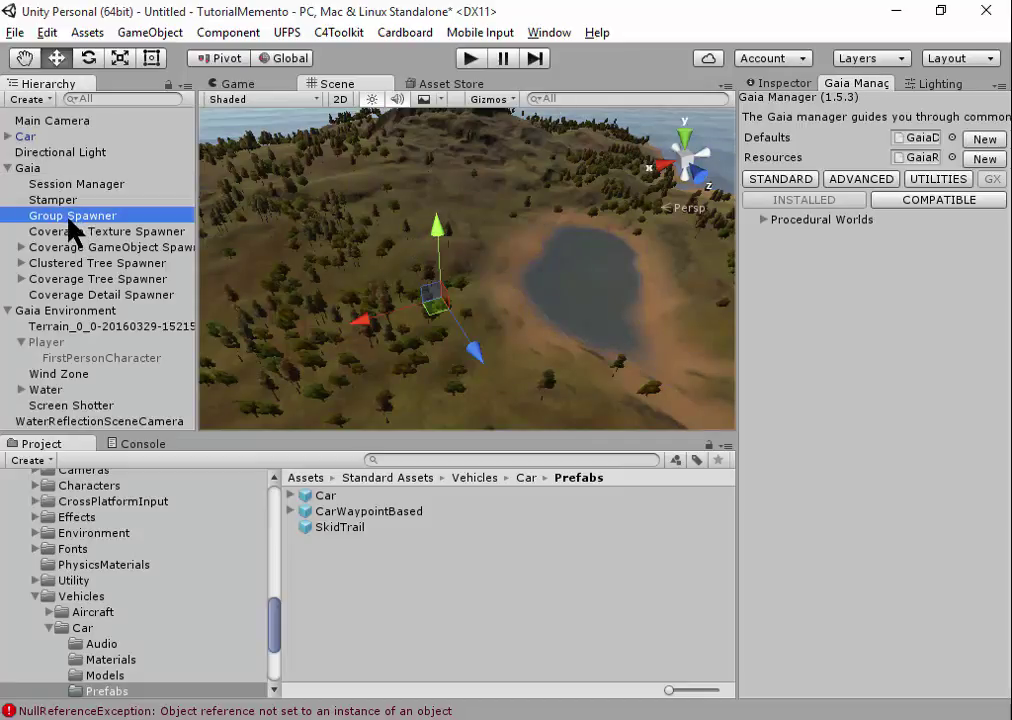
- Review the Group, Coverage Texture, Coverage GameObject and Clustered Tree spawners in the Inspector
left_click(792, 87)
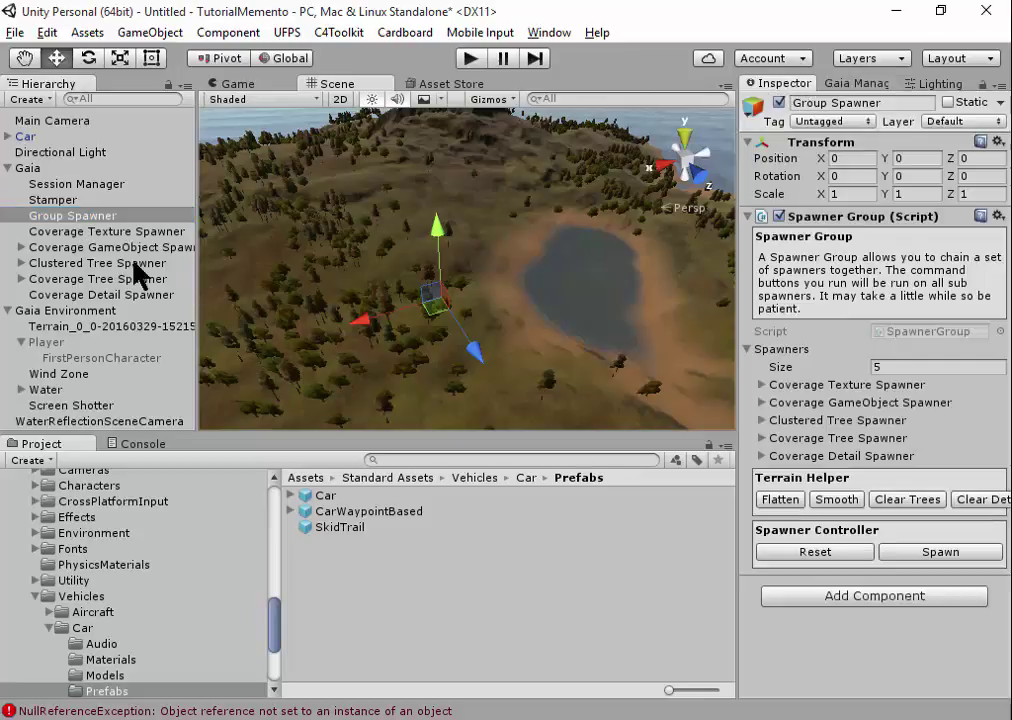
left_click(105, 234)
left_click(105, 248)
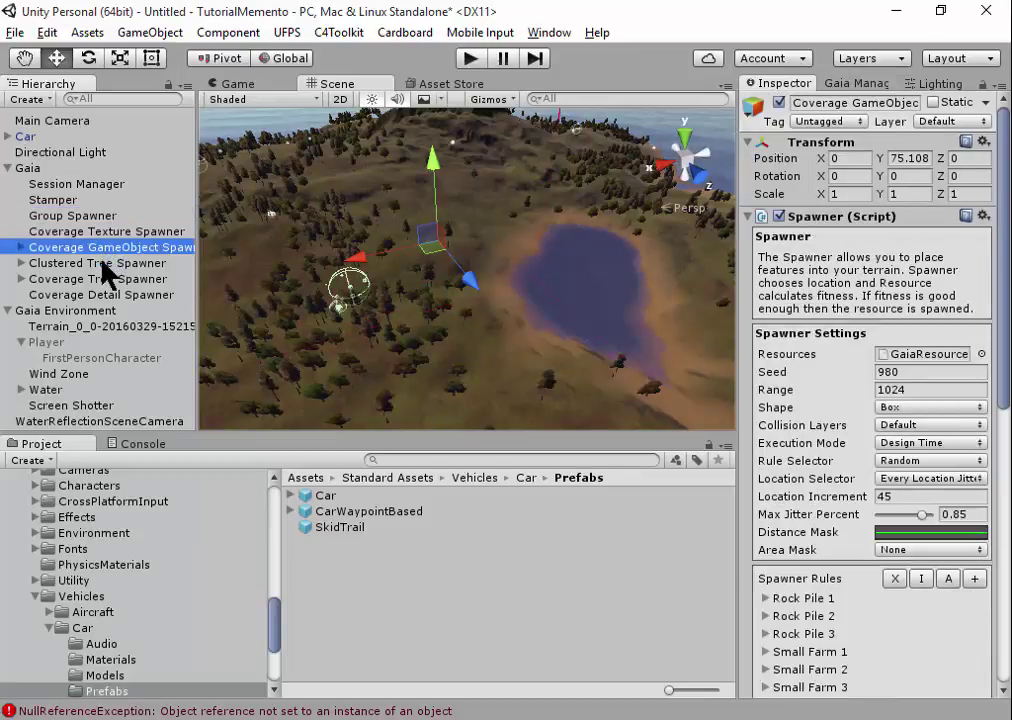
left_click(104, 263)
scroll(900, 500, "down", 5)
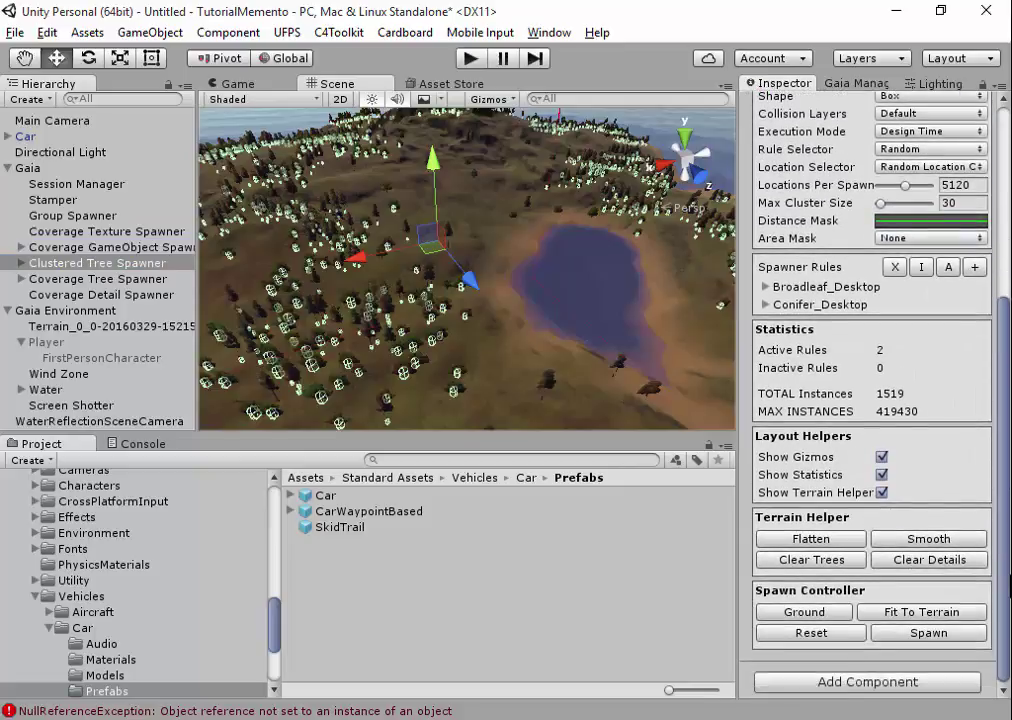
- Inspect the Coverage GameObject Spawner's 17 active rules and its 31 instances
left_click(73, 235)
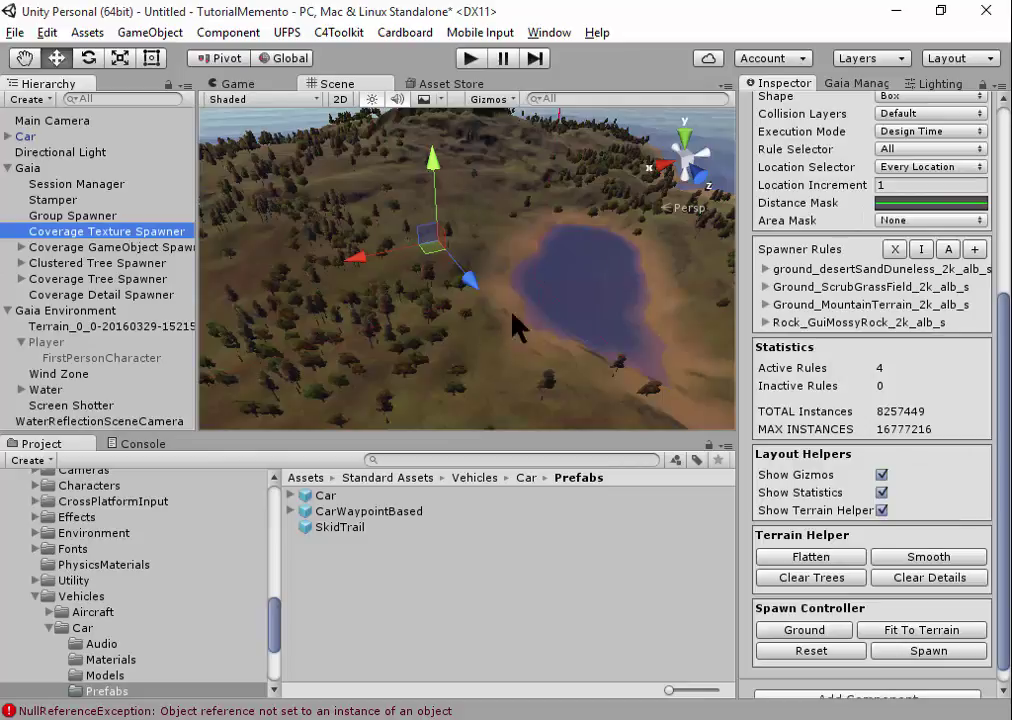
left_click(174, 250)
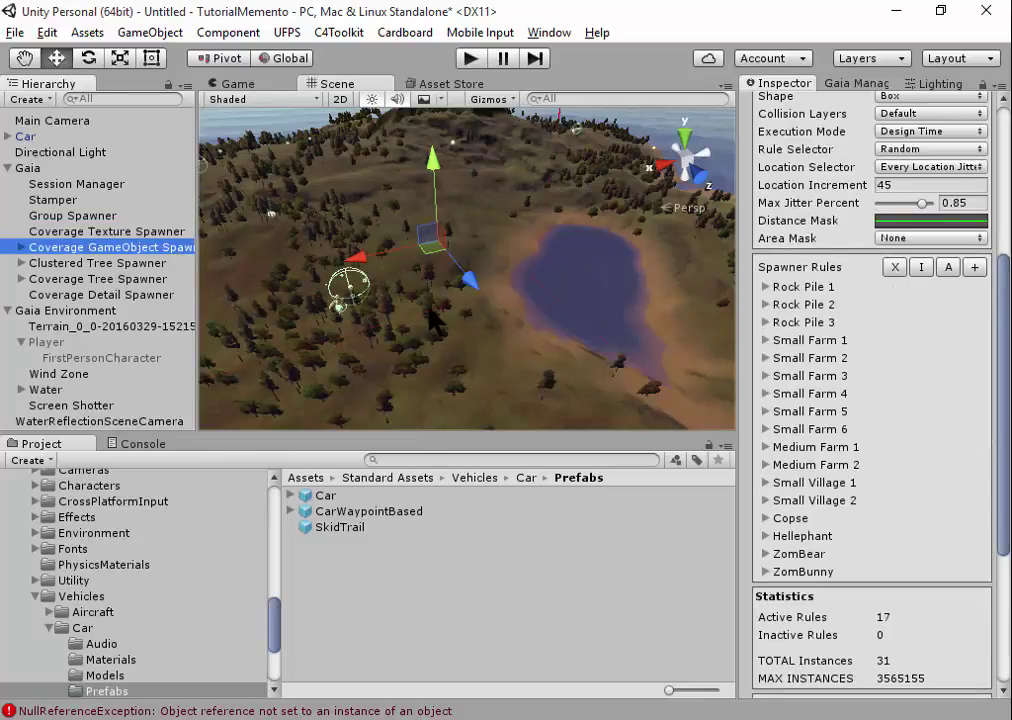
mouse_move(343, 220)
right_mouse_down()
mouse_move(501, 228)
mouse_move(540, 262)
right_mouse_up()
scroll(797, 275, "down", 3)
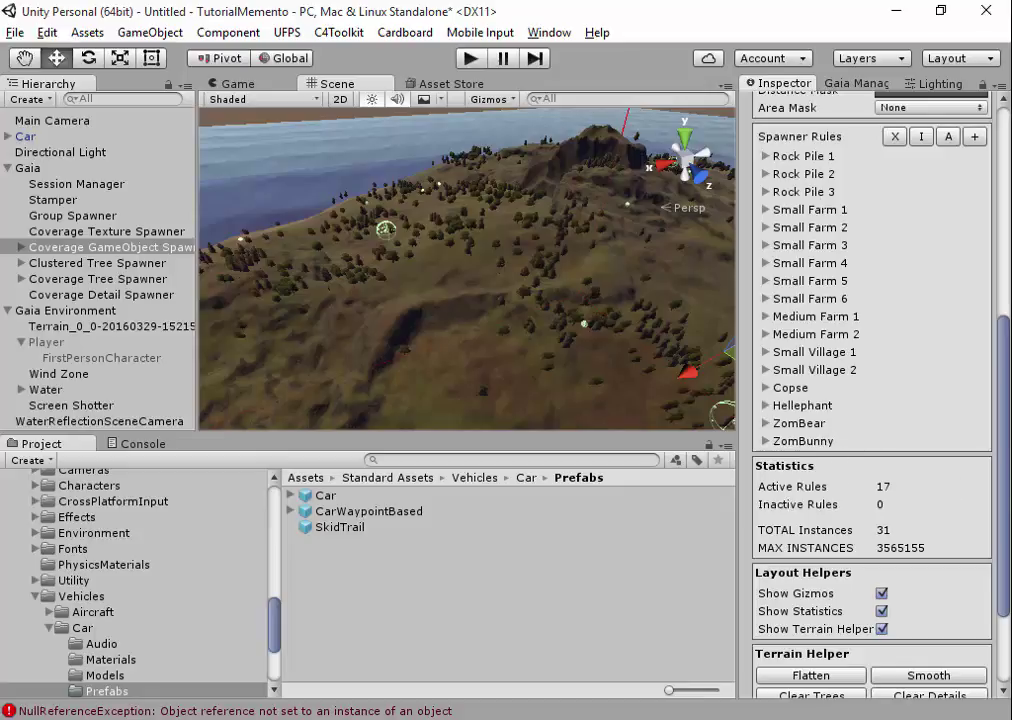
scroll(1001, 459, "down", 3)
left_click_drag(1005, 524, 1003, 310)
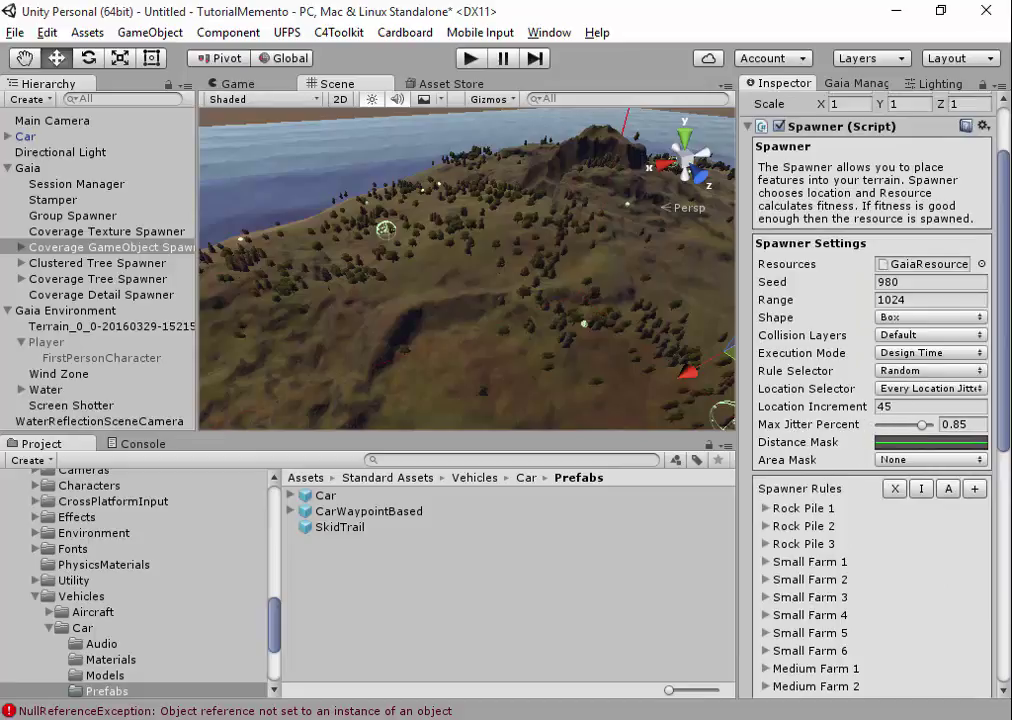
left_click_drag(1008, 365, 568, 412)
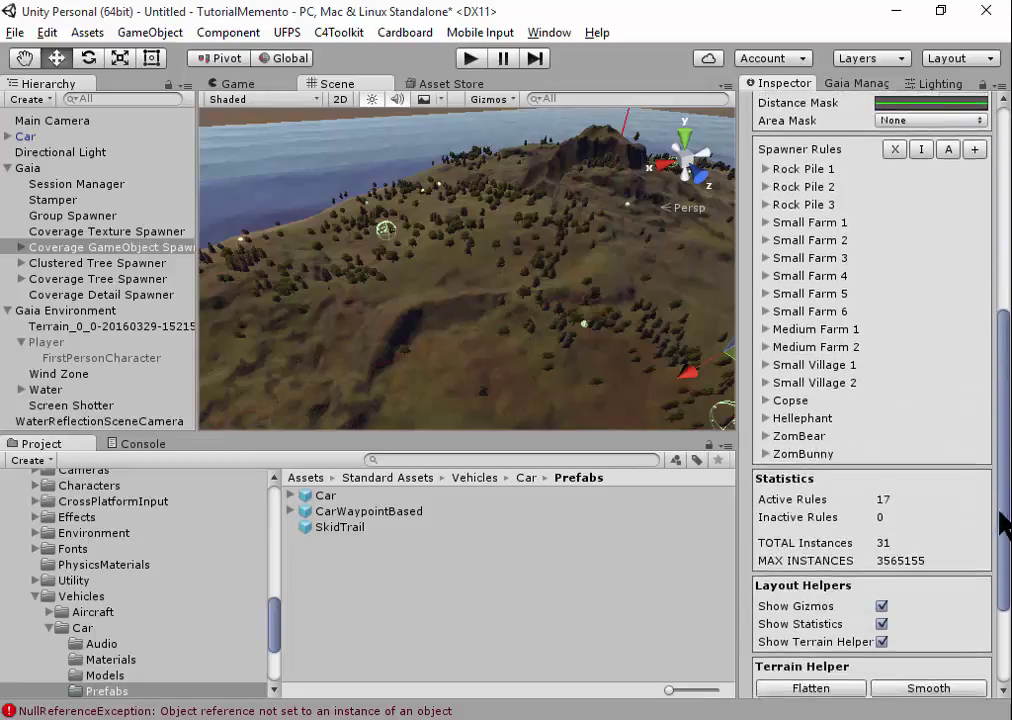
- Show the Coverage Tree Spawner's Broadleaf_Desktop and Conifer_Desktop rules, viewing the whole island from above
left_click(75, 263)
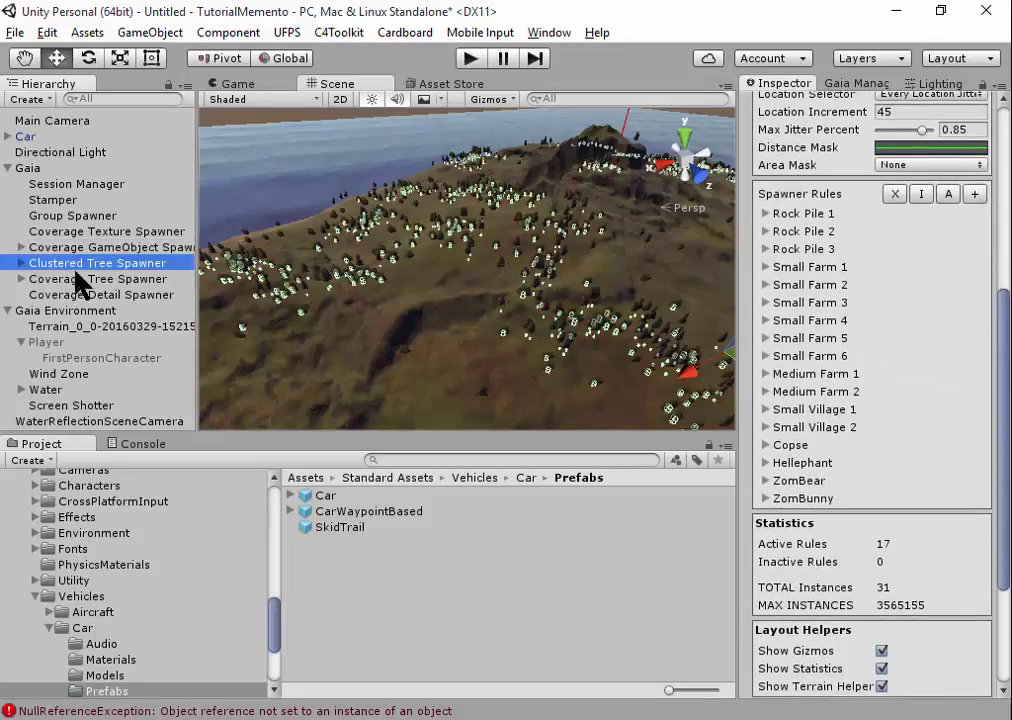
left_click(92, 279)
left_click(85, 263)
left_click(85, 248)
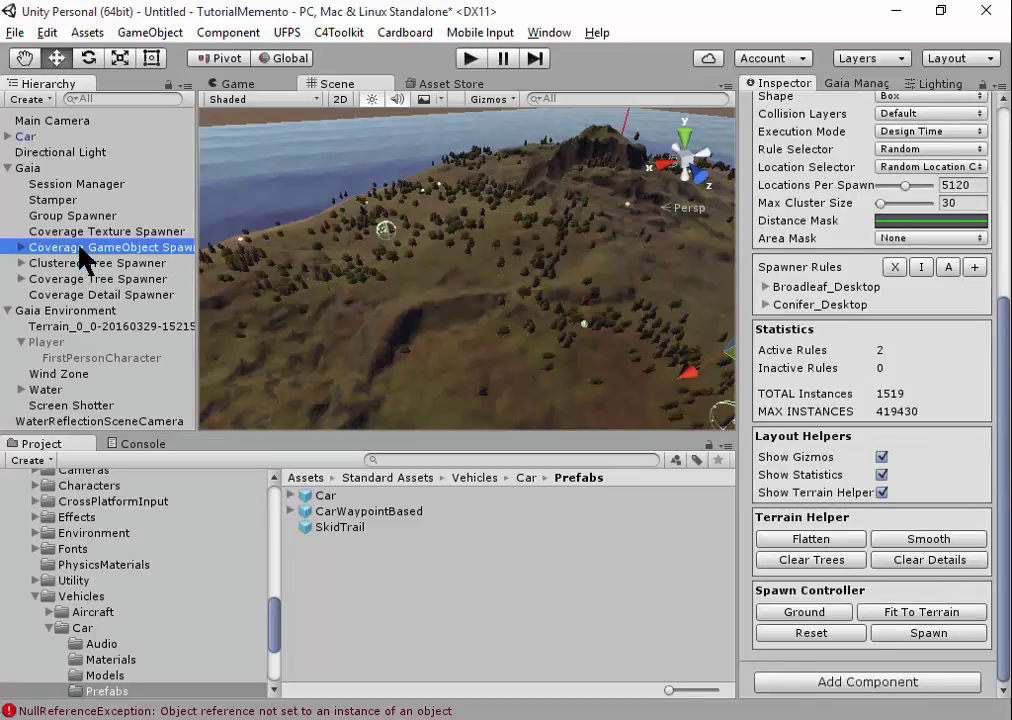
left_click(86, 264)
left_click(86, 281)
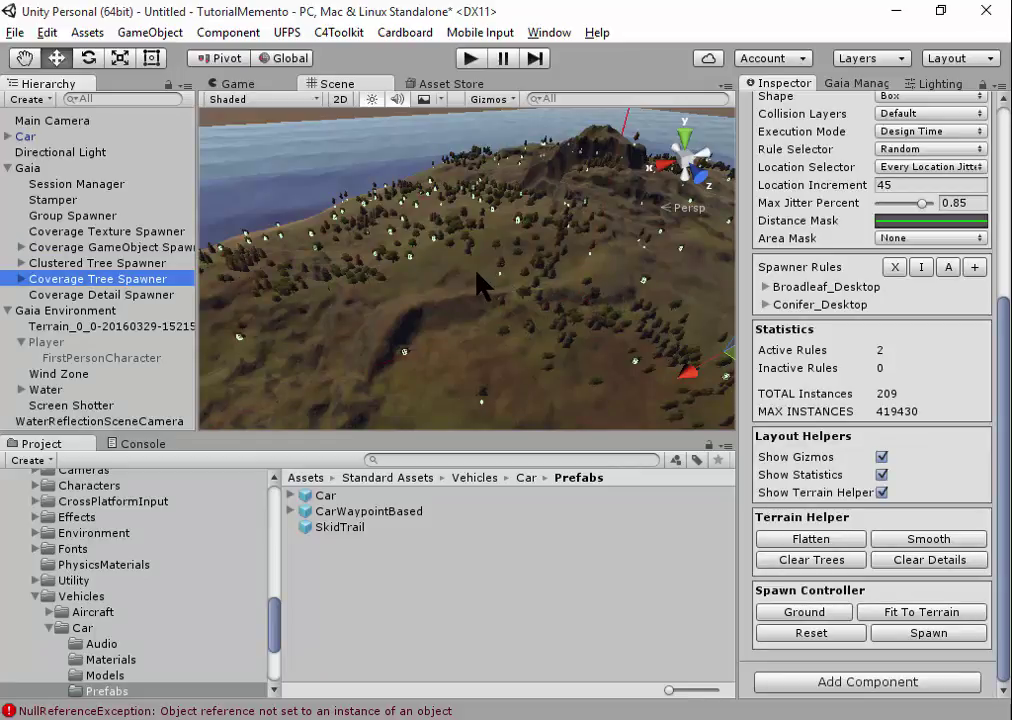
mouse_move(527, 296)
left_mouse_down("alt")
mouse_move(339, 235)
mouse_move(497, 338)
left_mouse_up("alt")
scroll(497, 338, "down", 10)
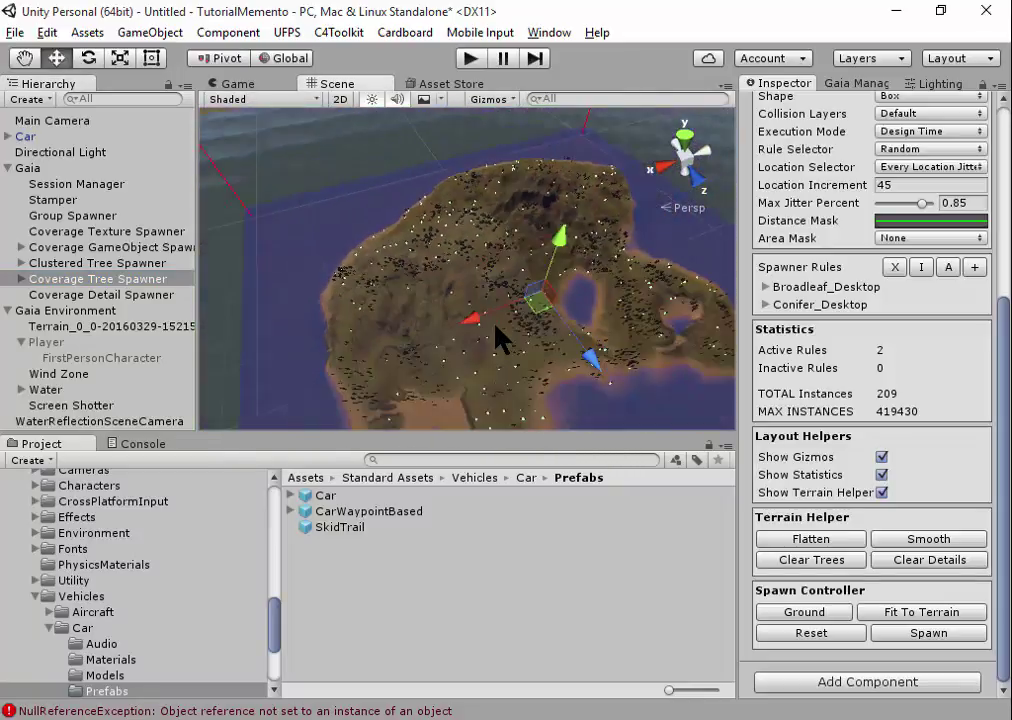
scroll(495, 327, "down", 3)
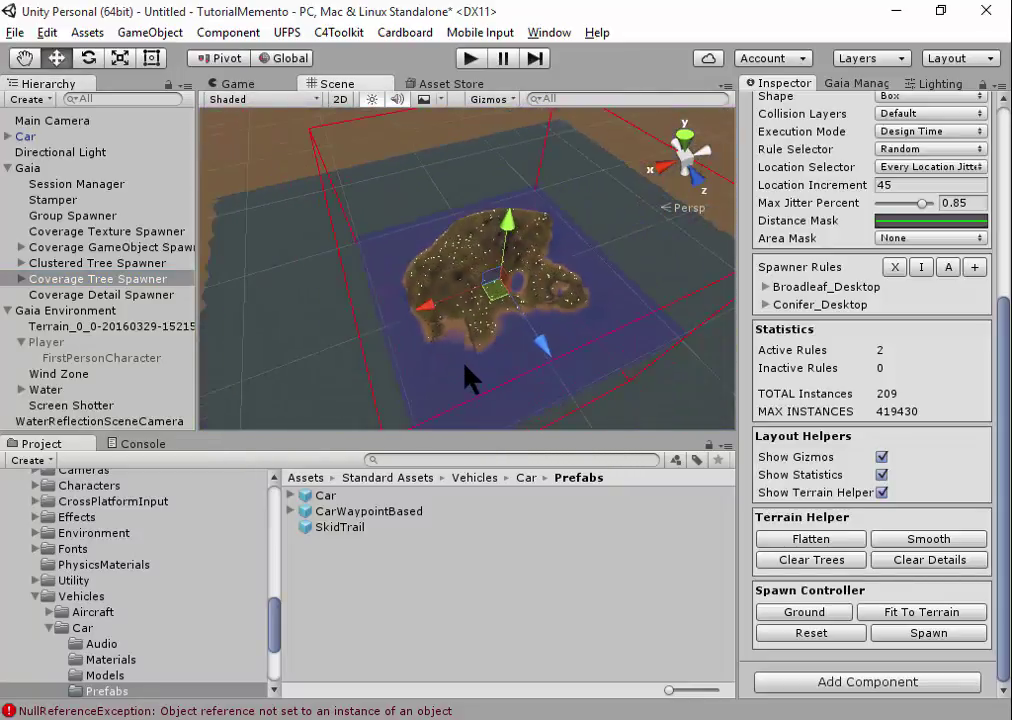